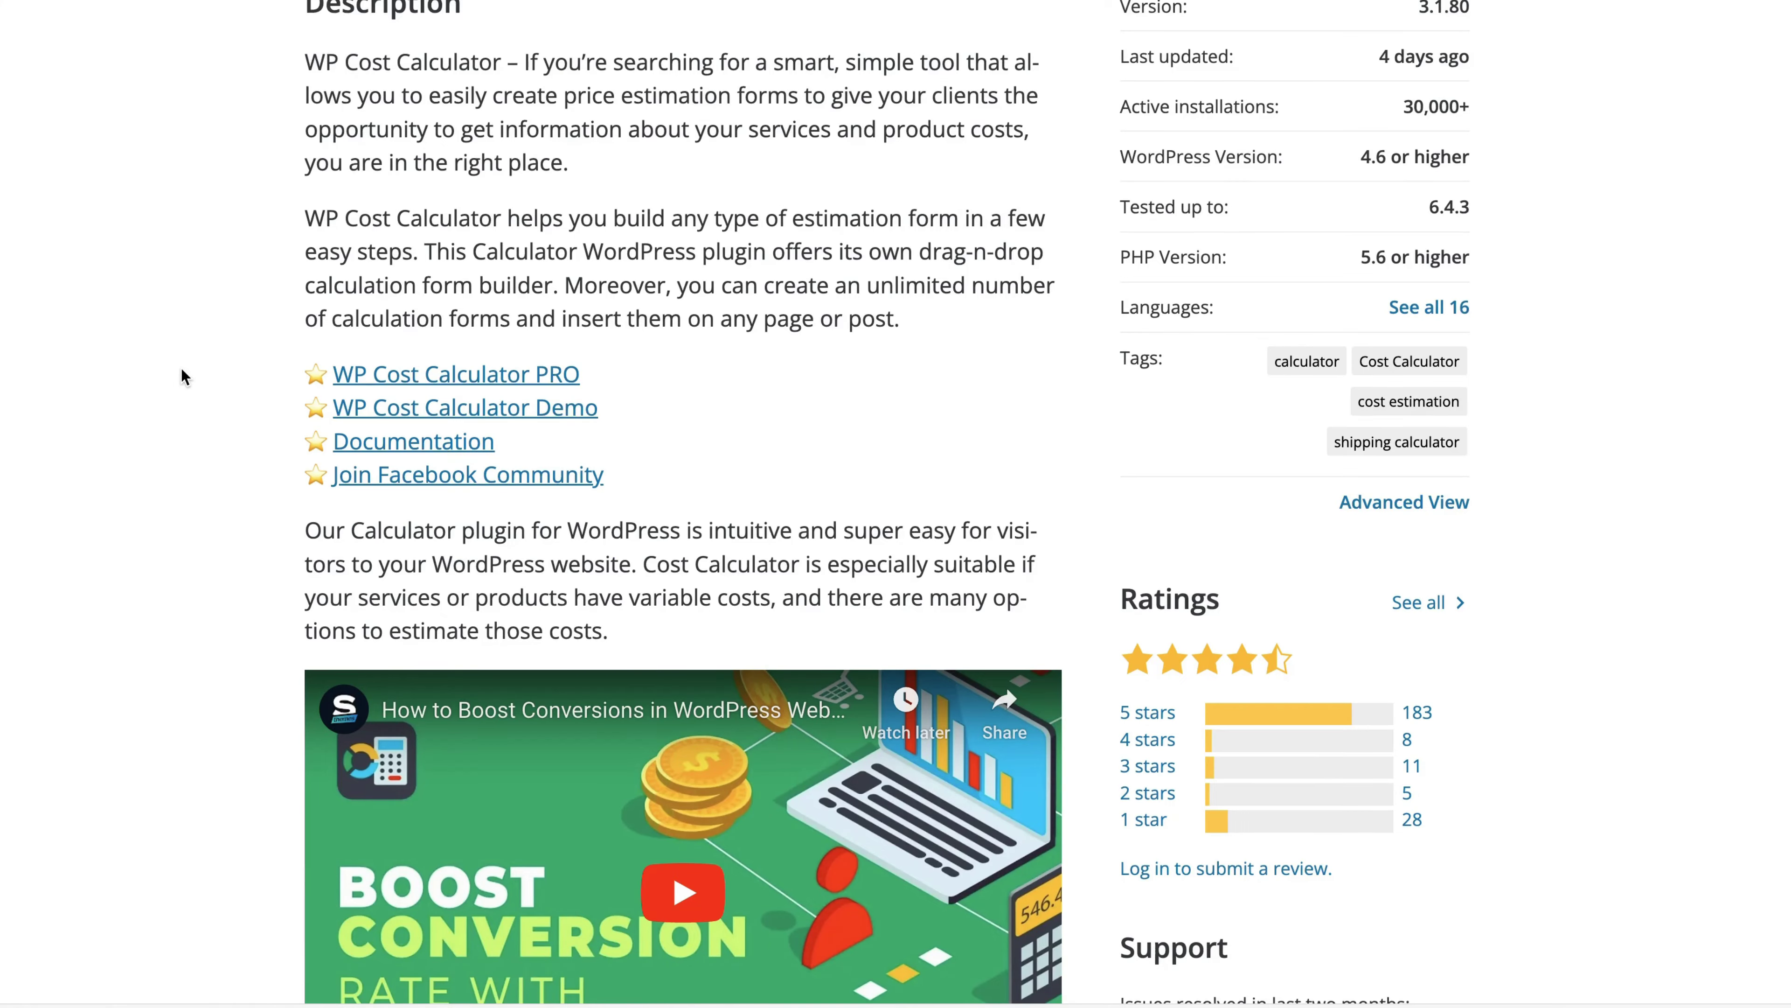
Scroll through the plugin description's free calculator elements and PRO feature lists
scroll(181, 370, down, 15)
scroll(179, 369, down, 18)
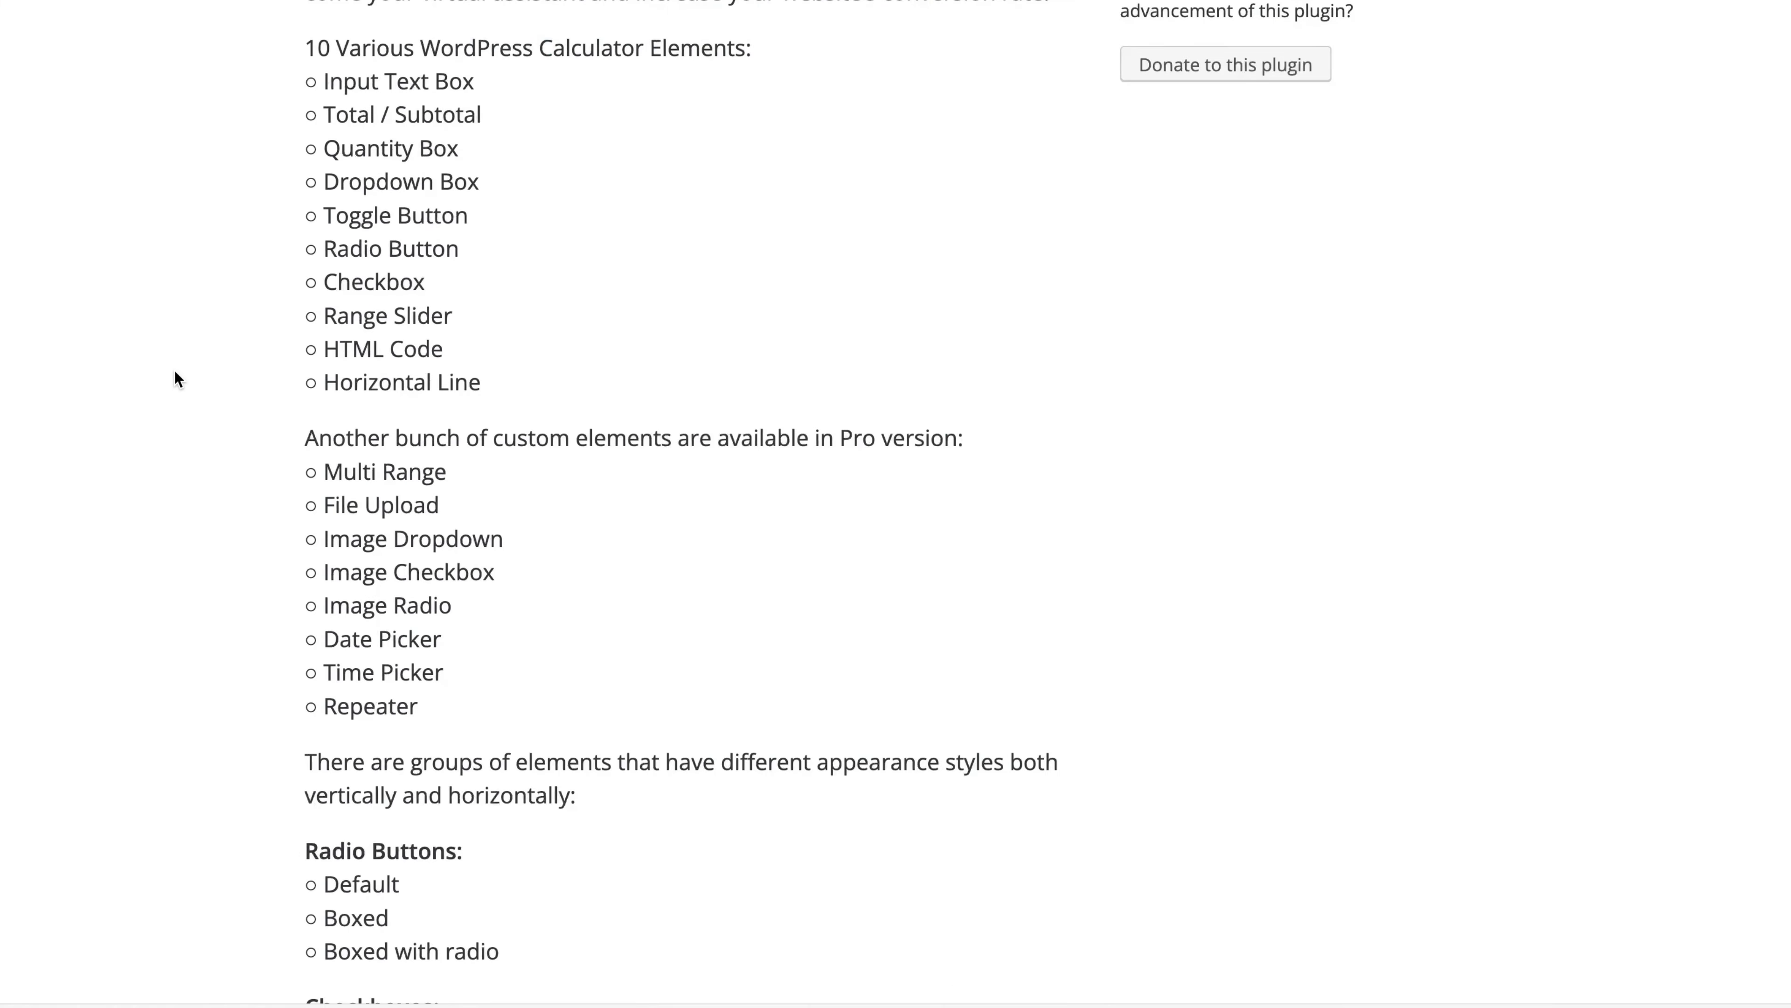
scroll(173, 373, down, 5)
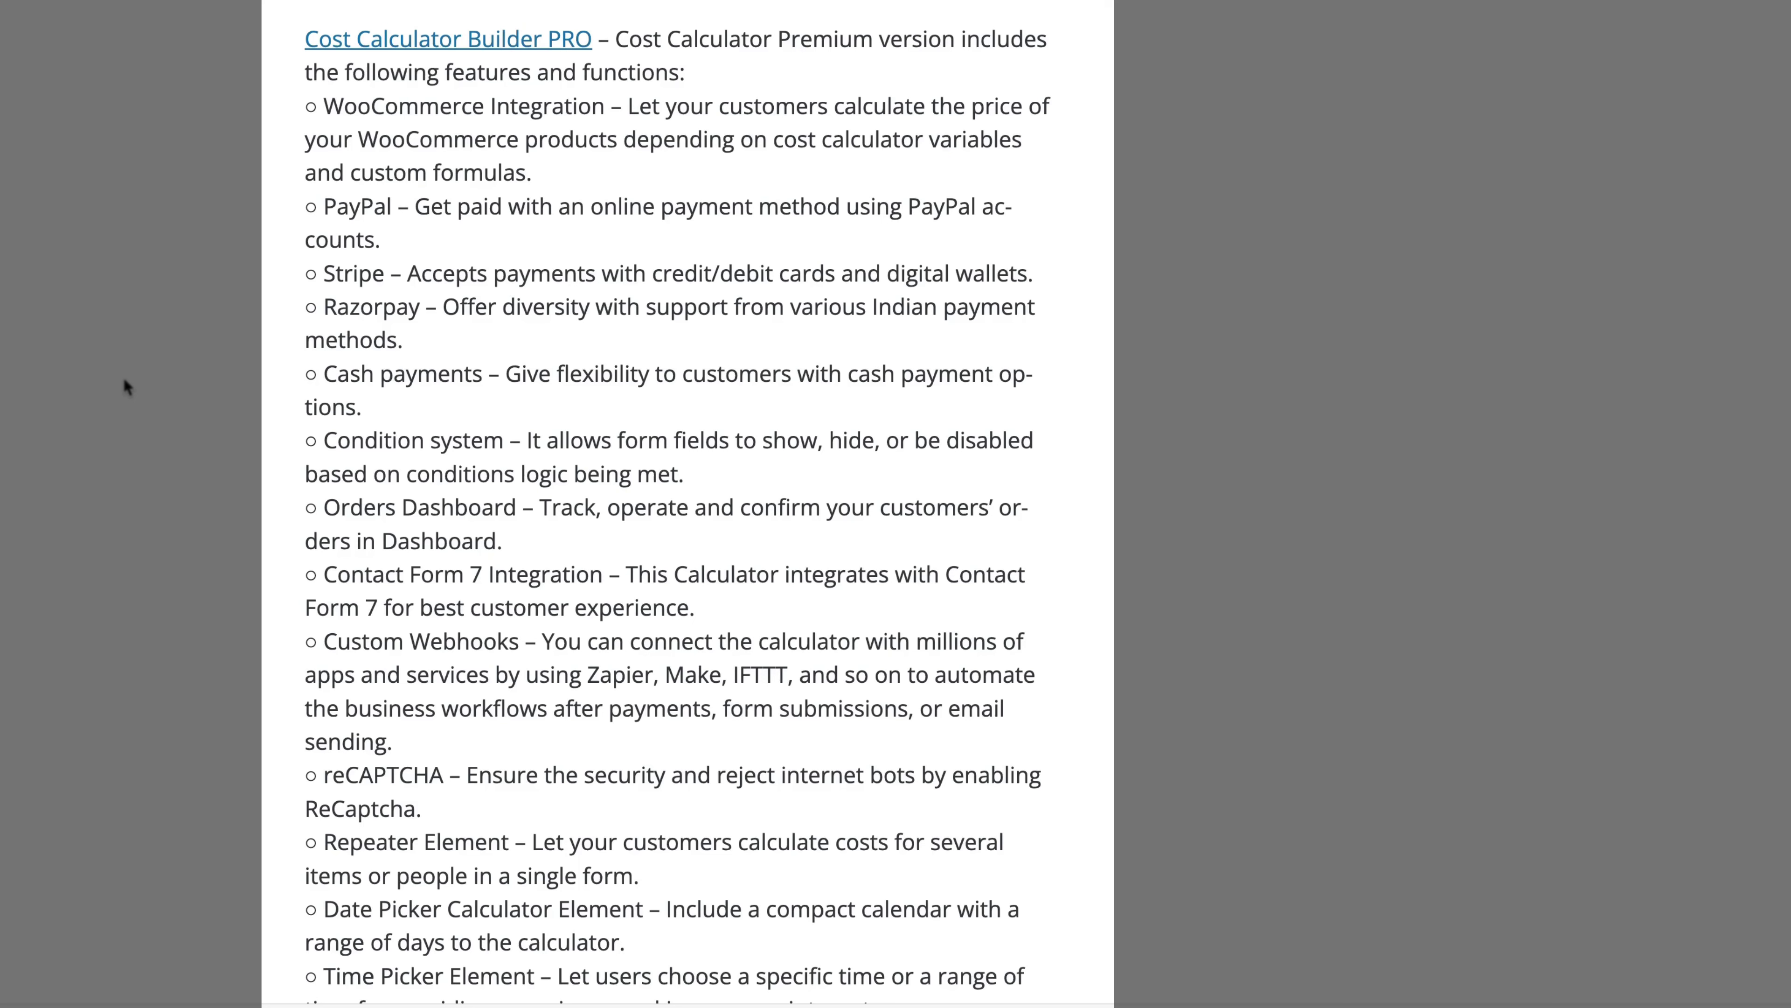
scroll(178, 493, down, 4)
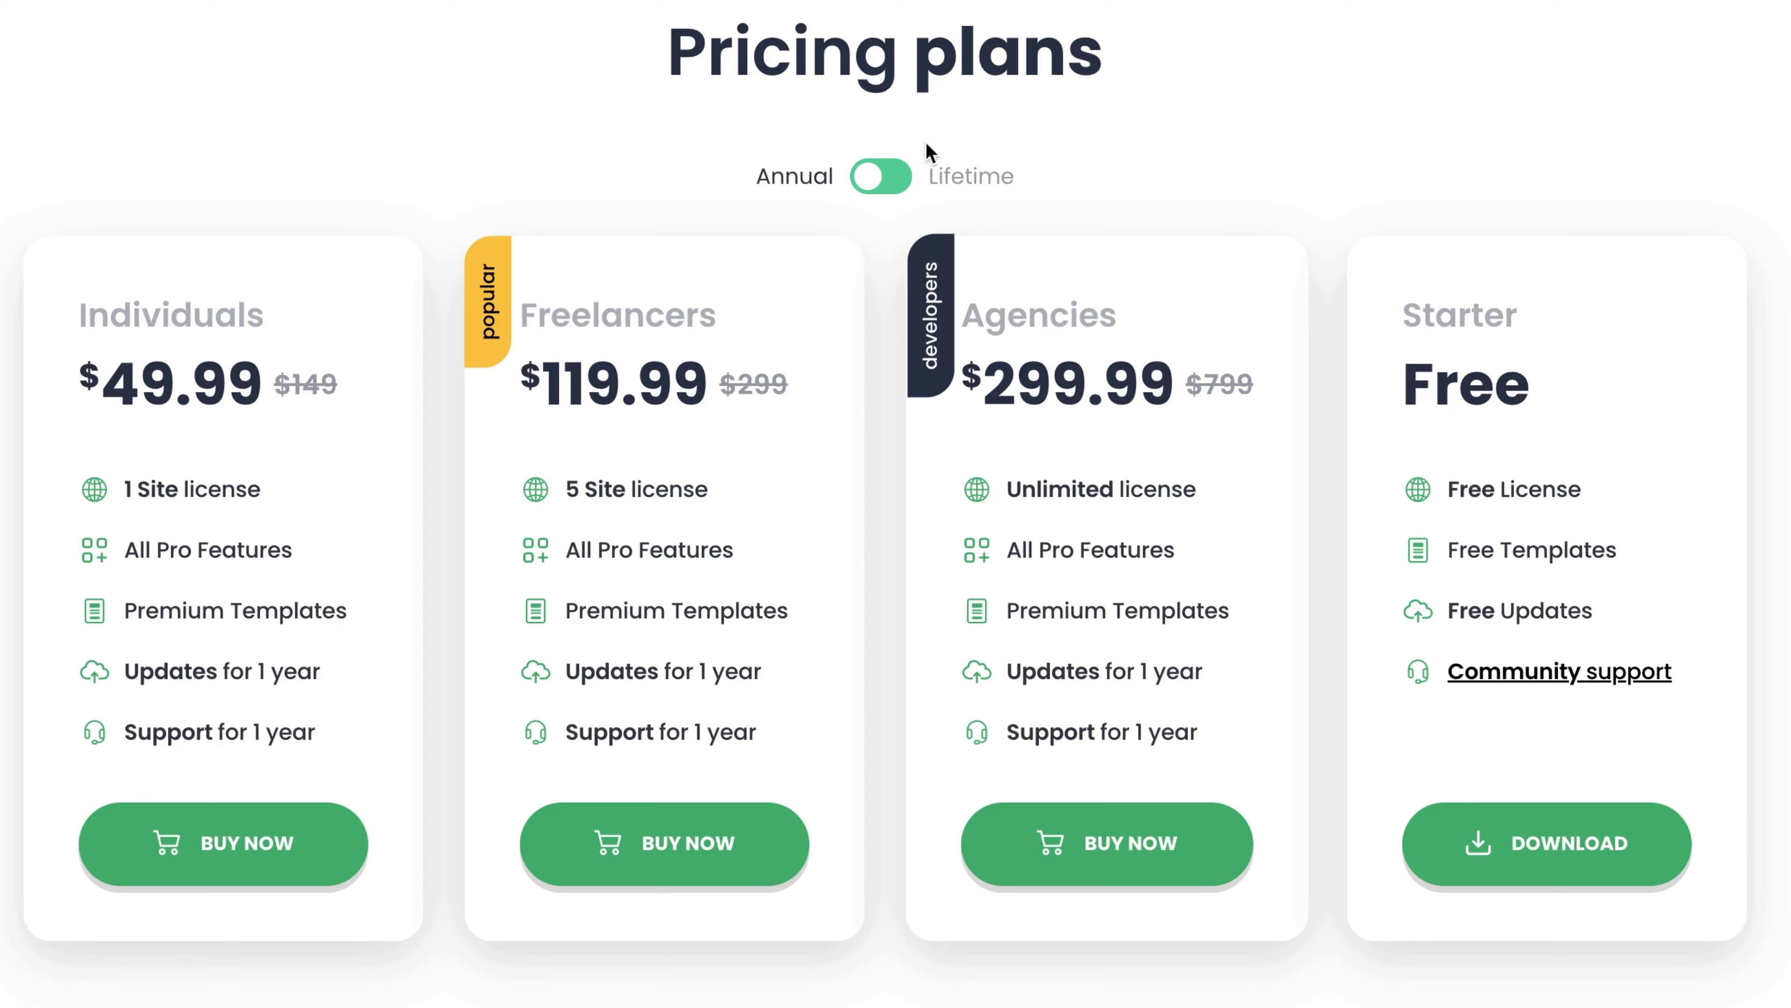
Switch the pricing to Lifetime plans, showing $169.99, $329.99 and $799.99
click(892, 186)
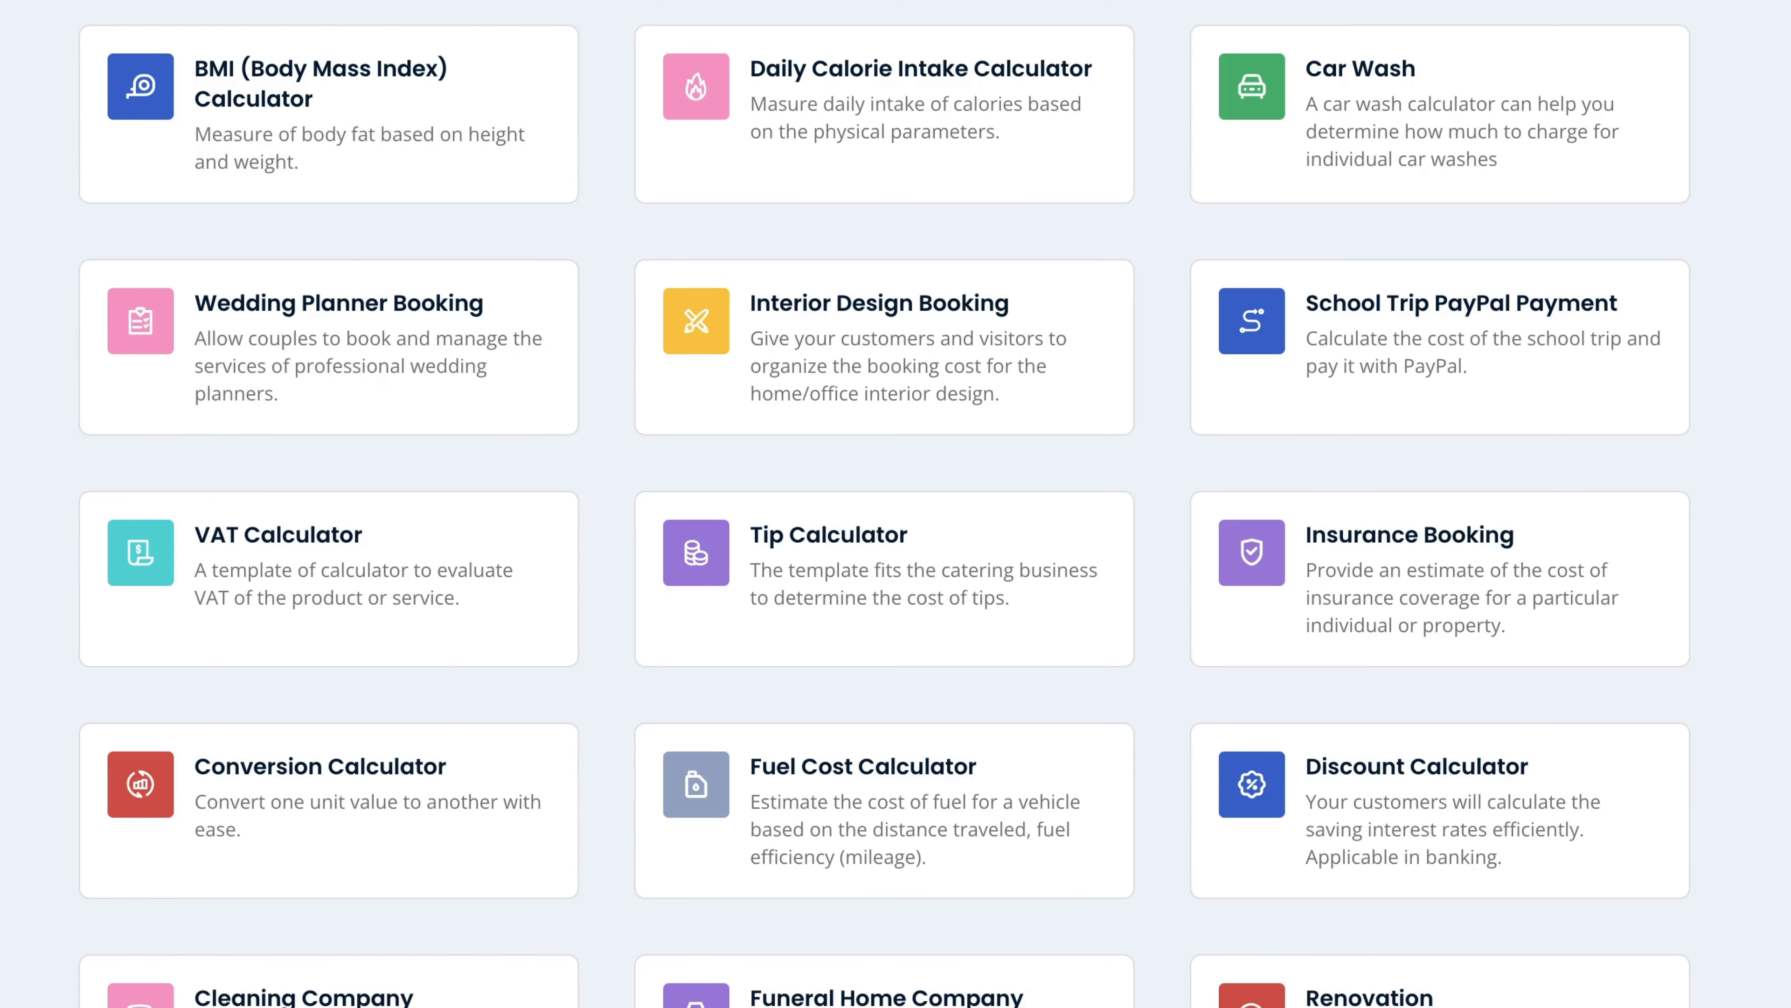
Open the Venue Rental template demo
scroll(896, 504, down, 10)
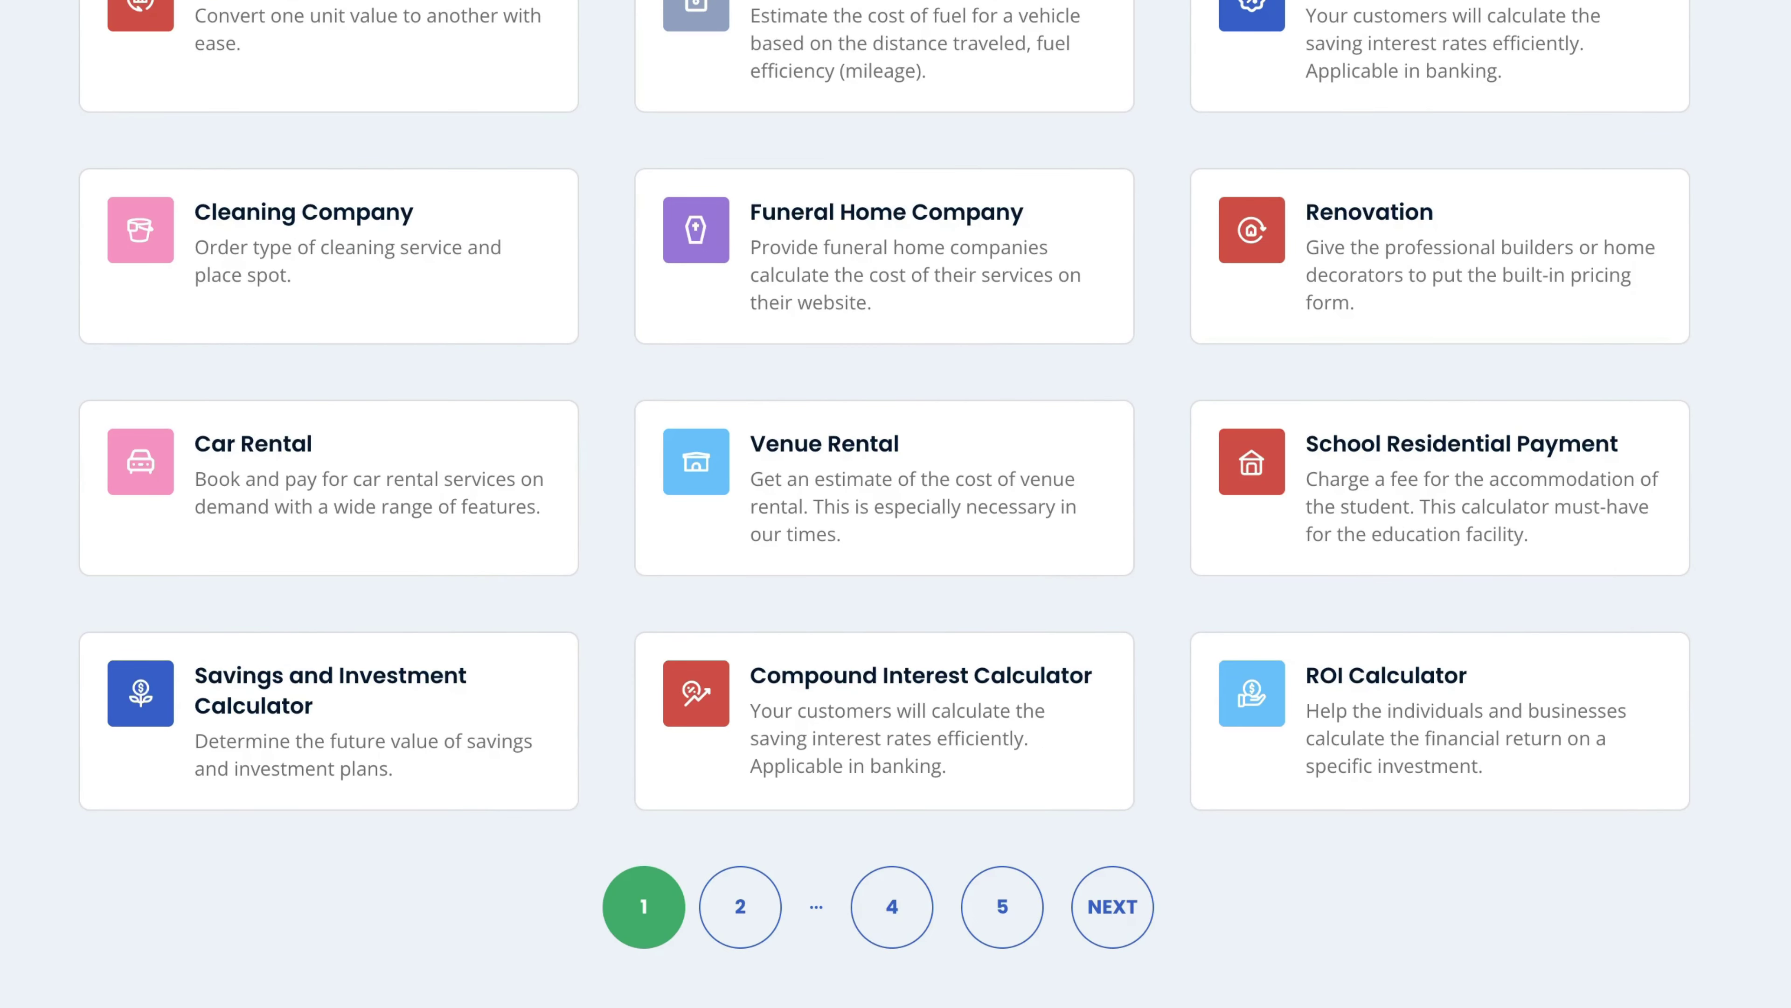
click(1010, 525)
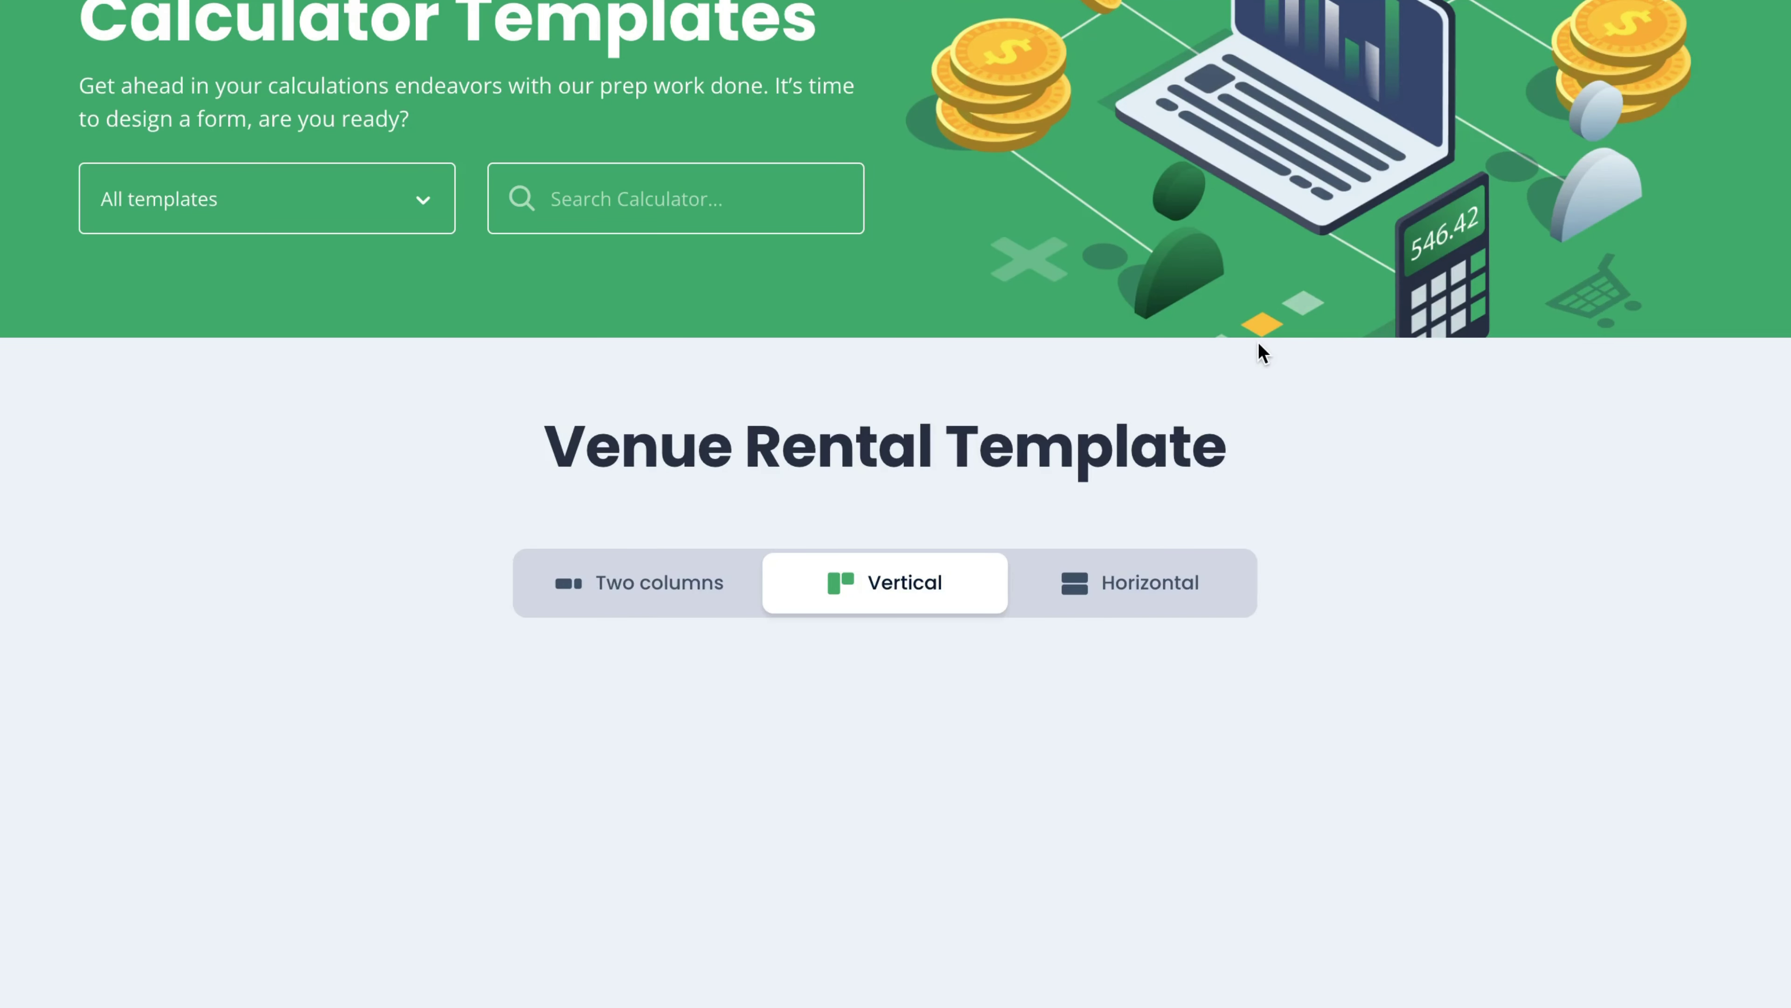
scroll(1353, 367, down, 5)
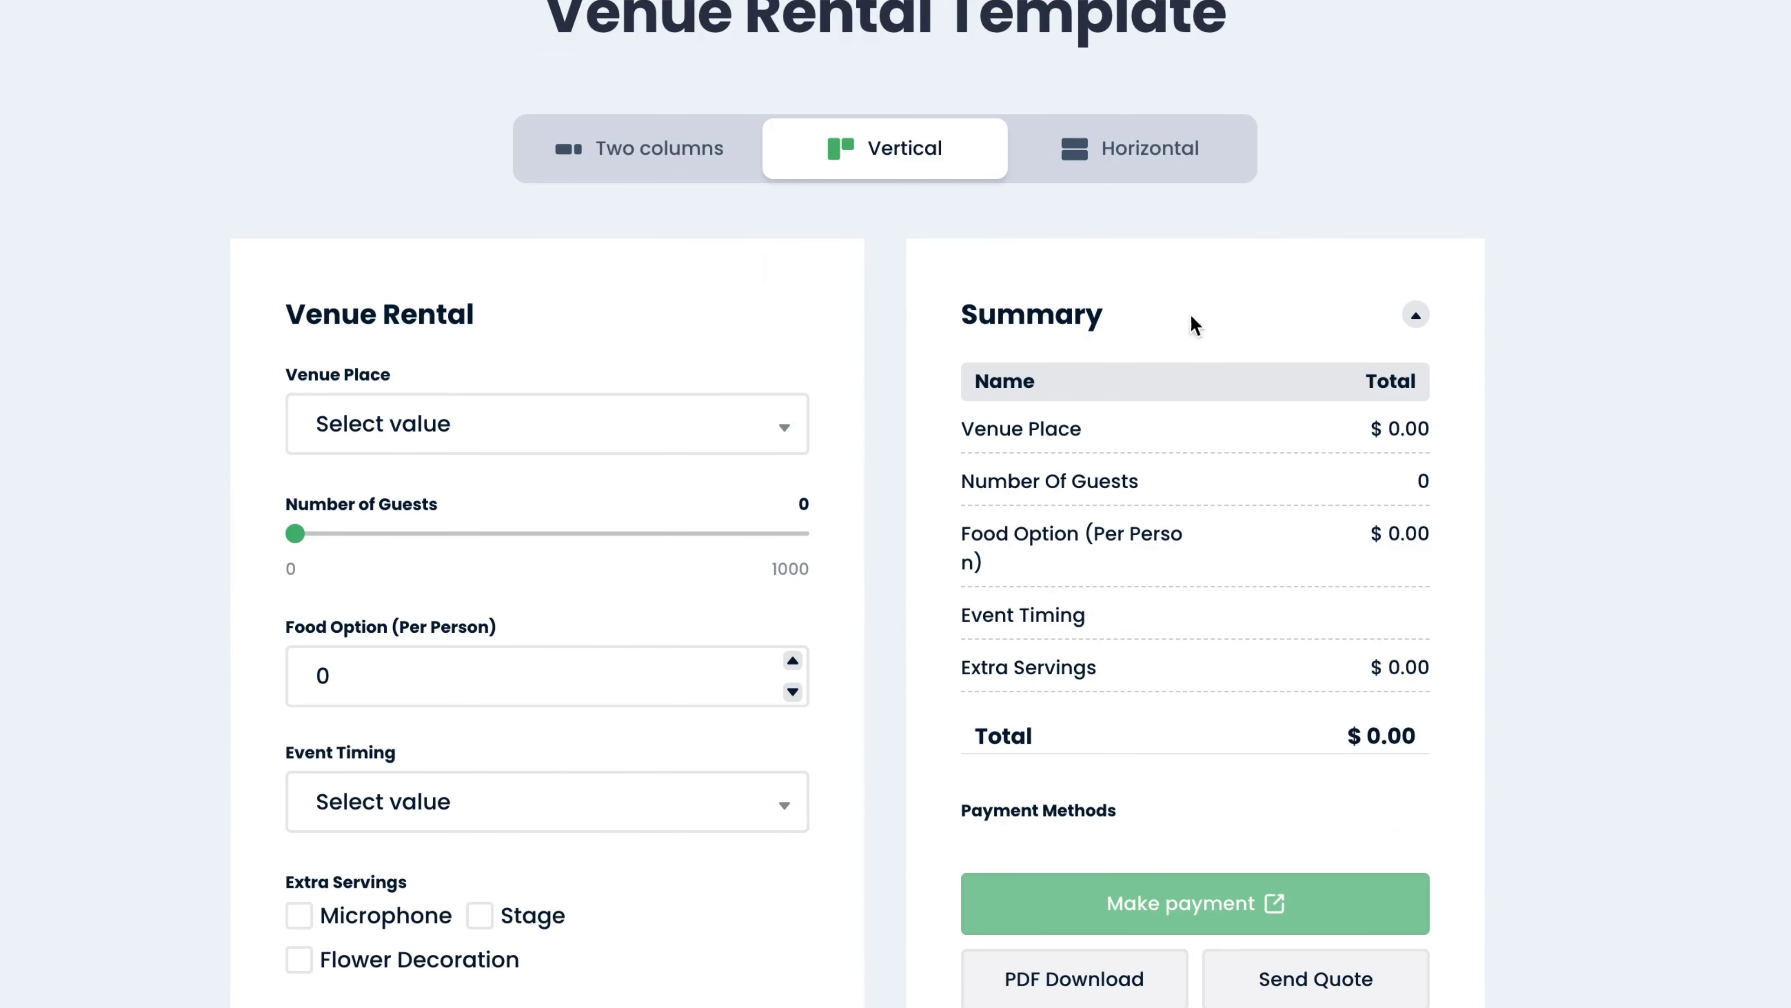
Preview the Venue Rental form in two-column, vertical and horizontal layouts, down to the Summary
click(624, 150)
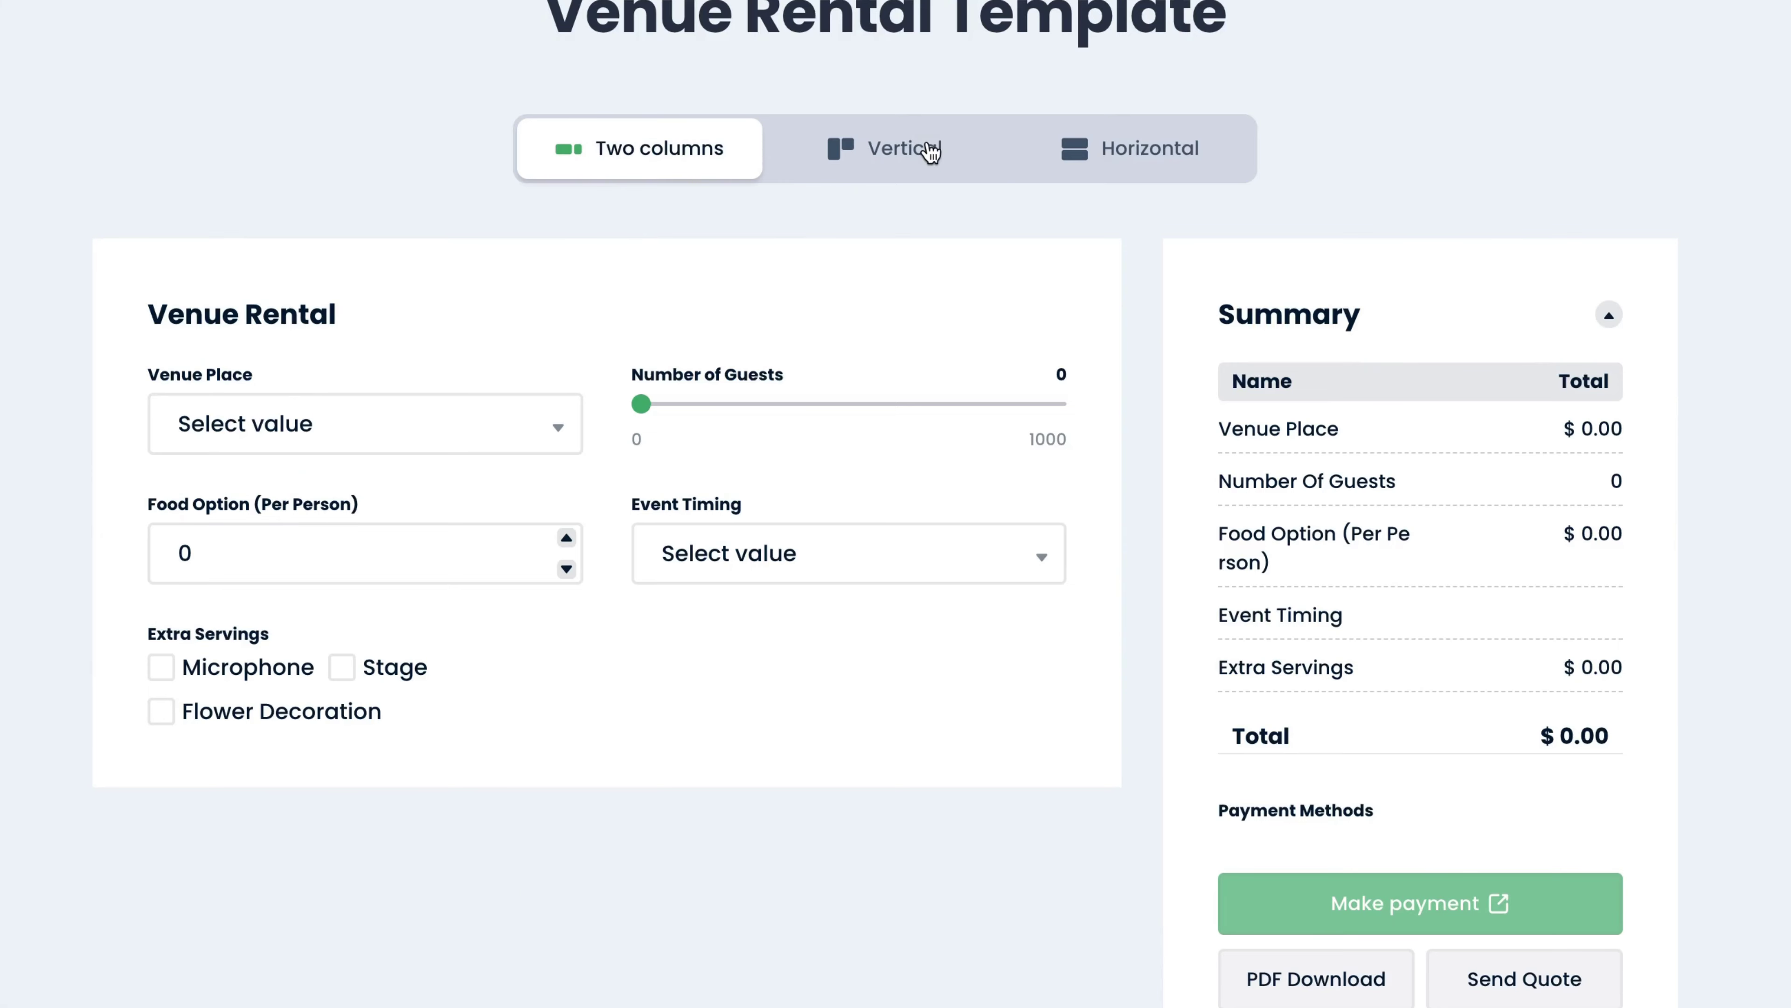
click(930, 150)
click(1108, 147)
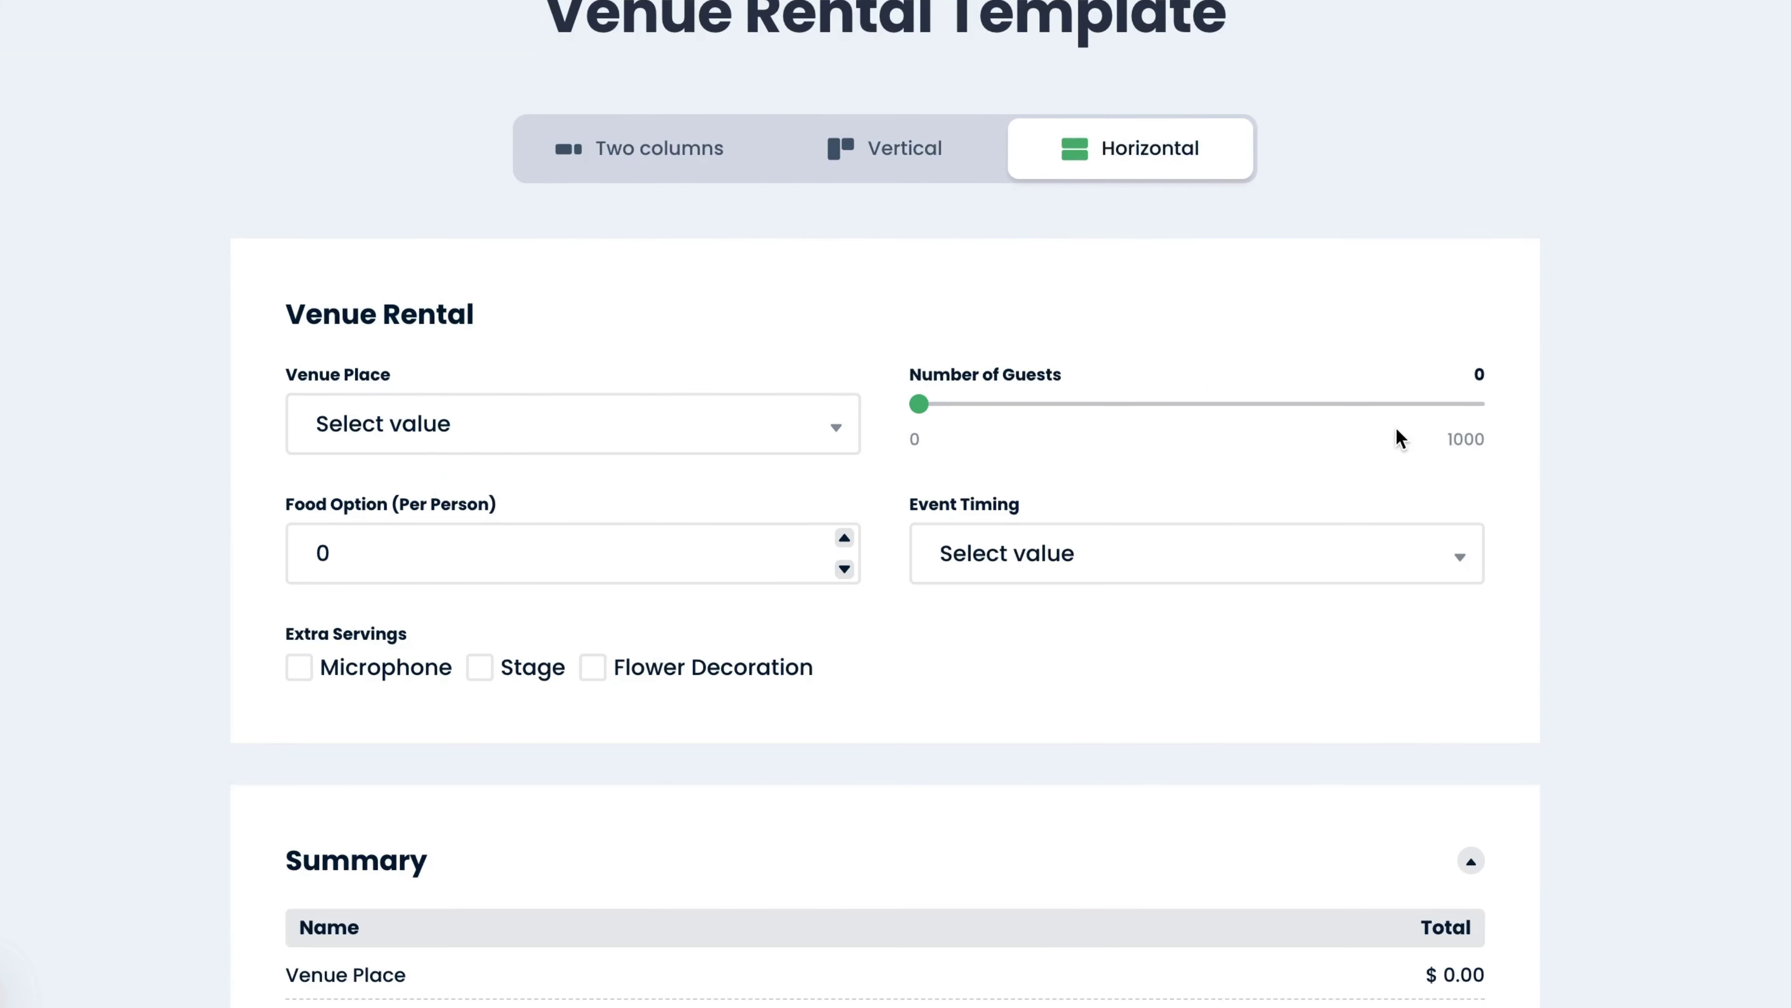
scroll(1395, 427, down, 2)
scroll(1588, 387, down, 8)
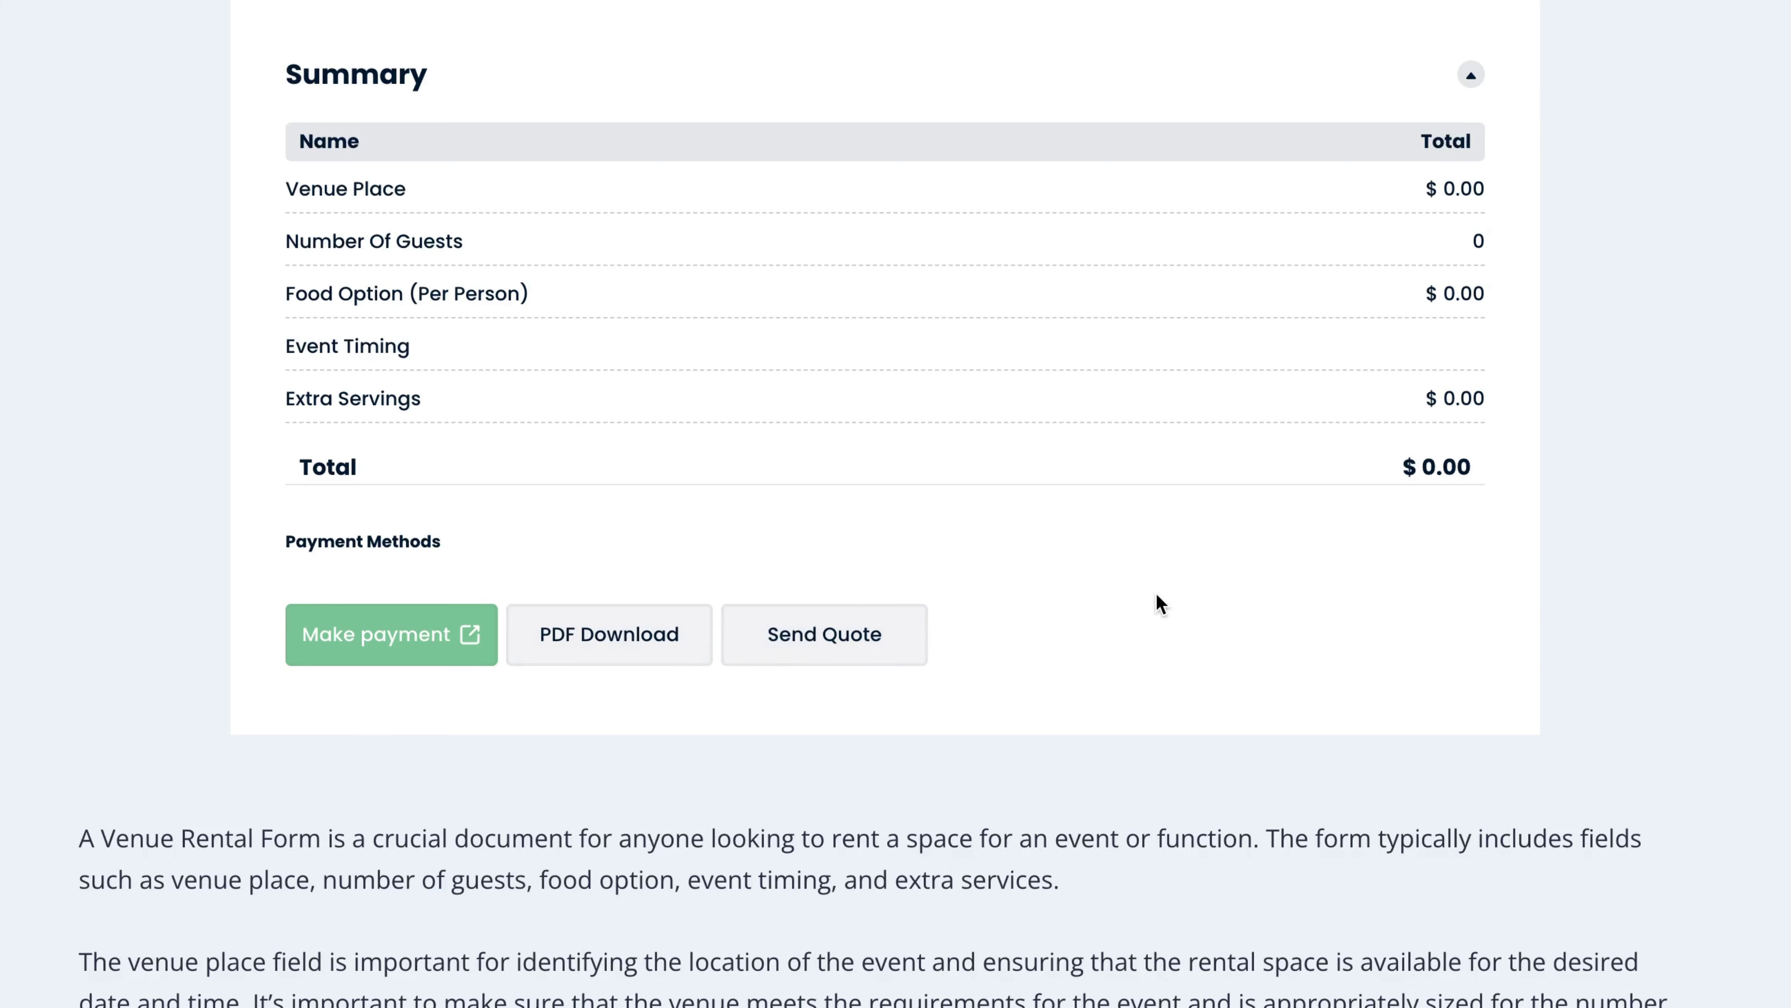
scroll(1156, 592, up, 15)
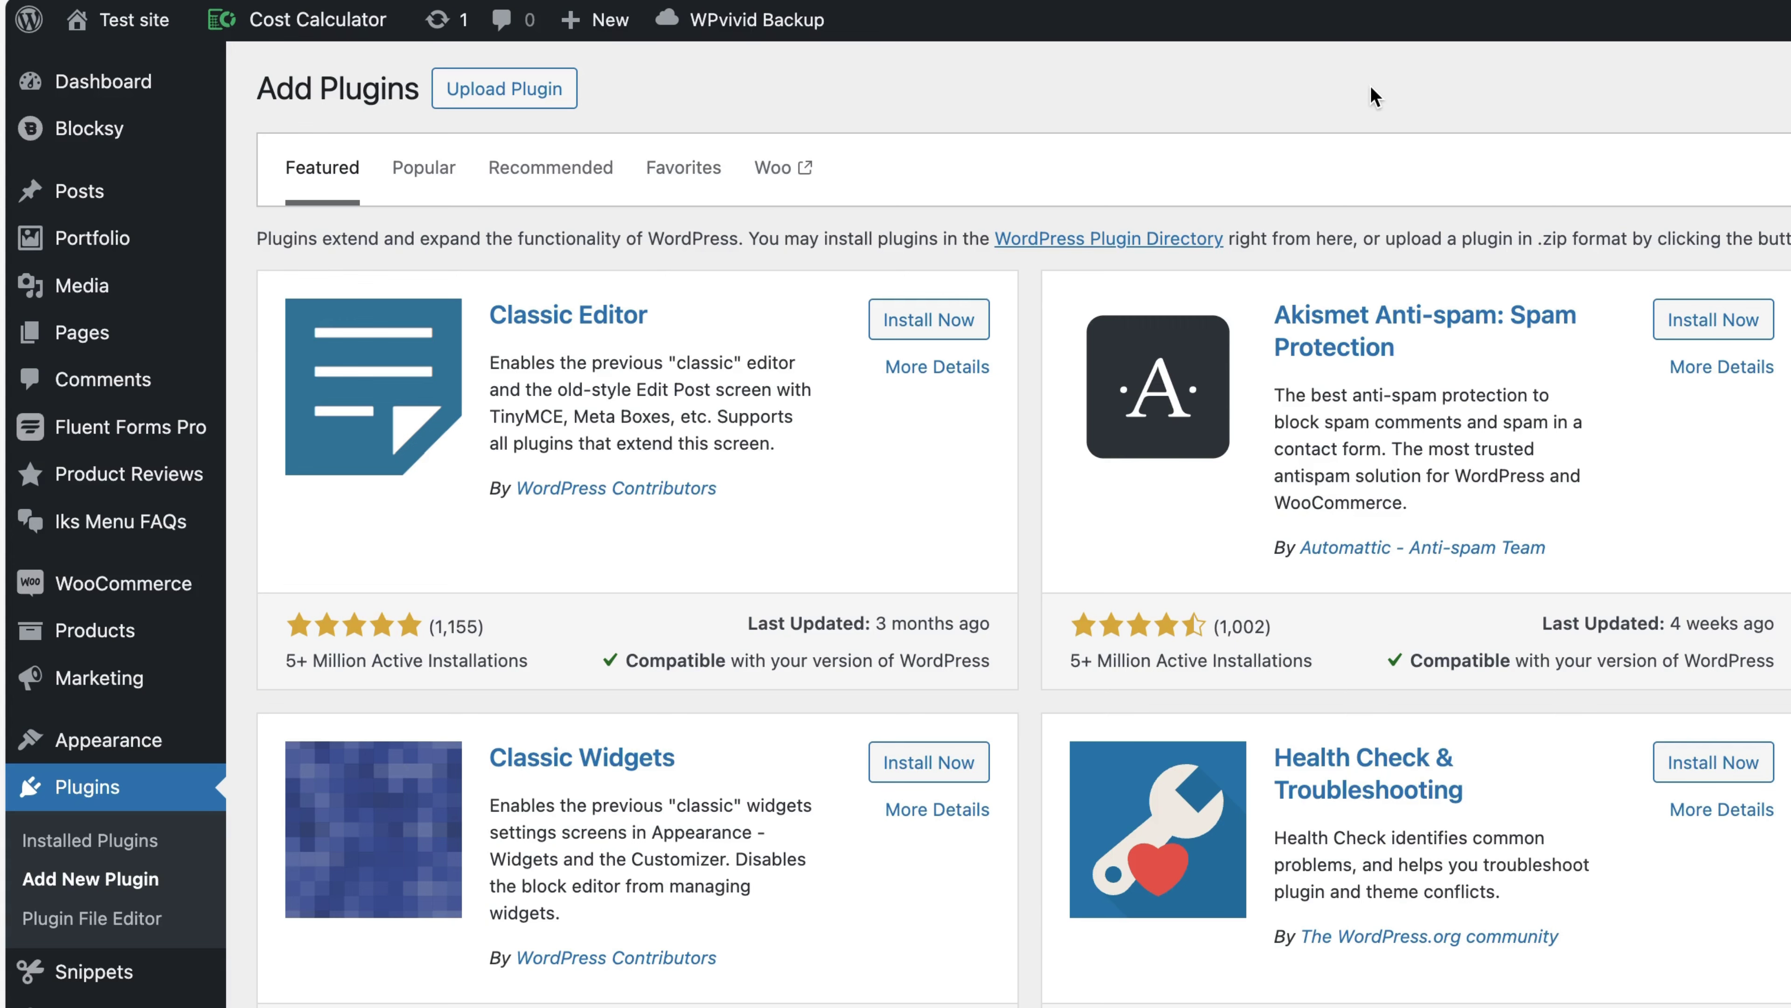
Go from the Cost Calculator list to Global Settings showing € currency, comma, 2 decimals
mouse_move(272, 30)
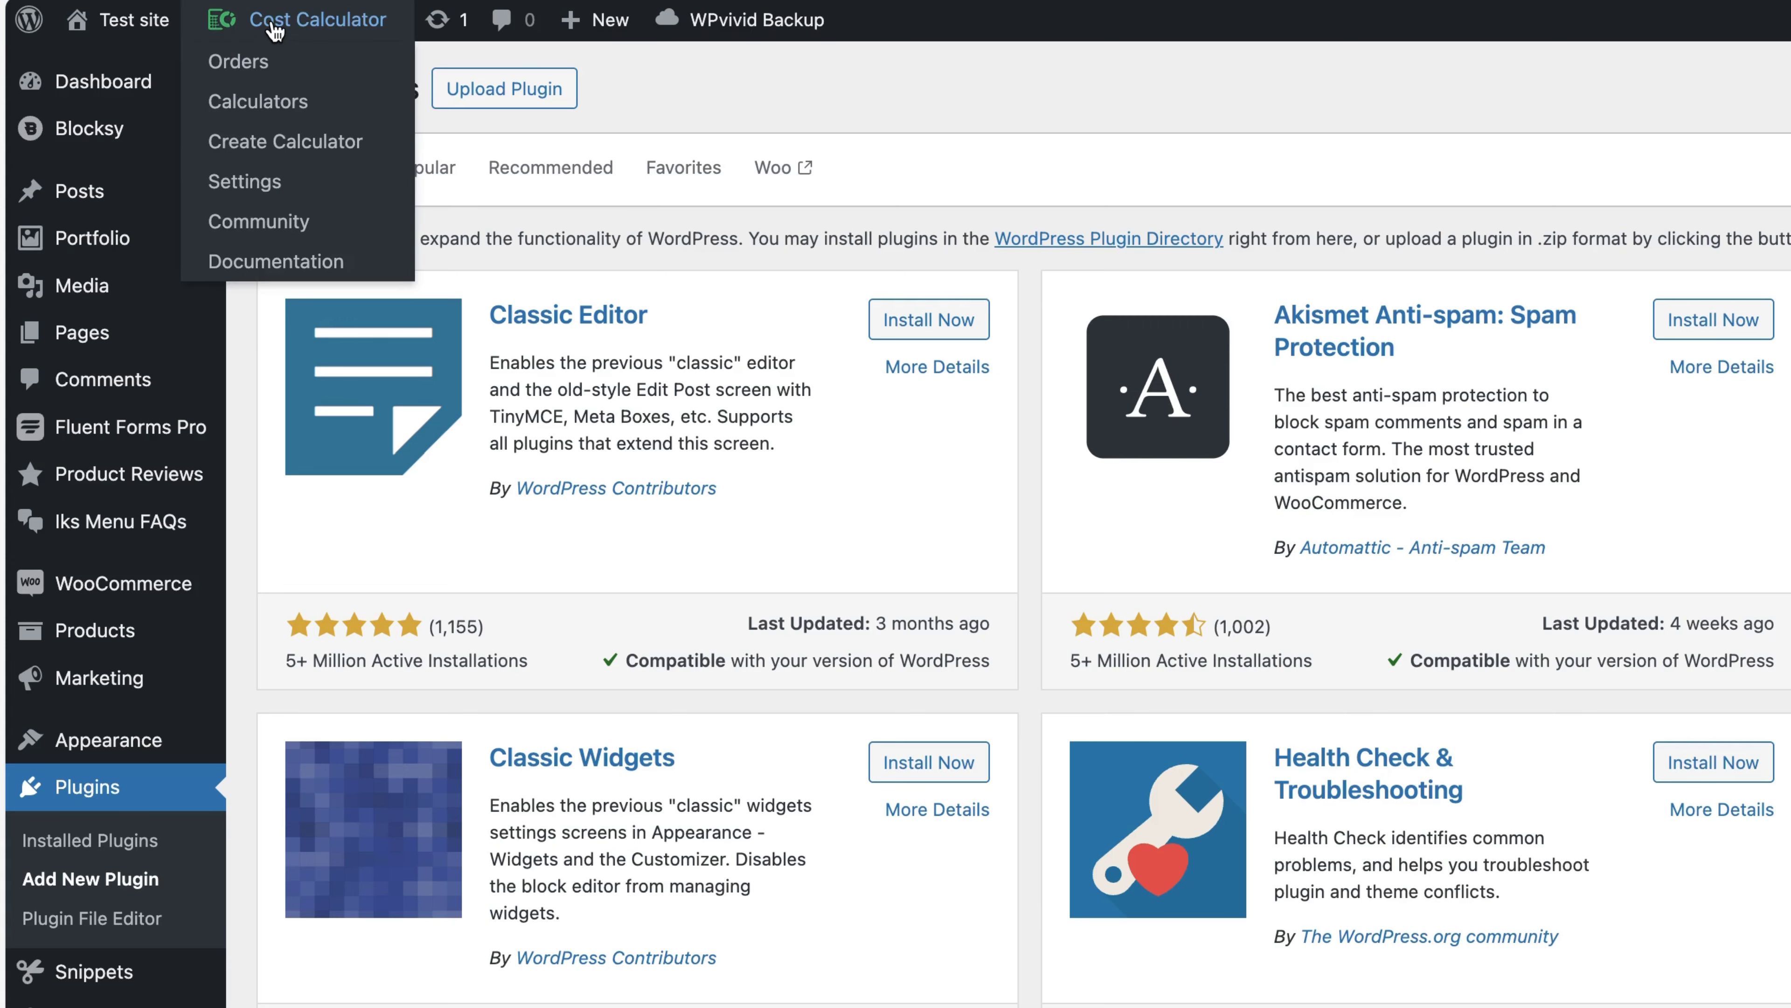
scroll(273, 70, down, 10)
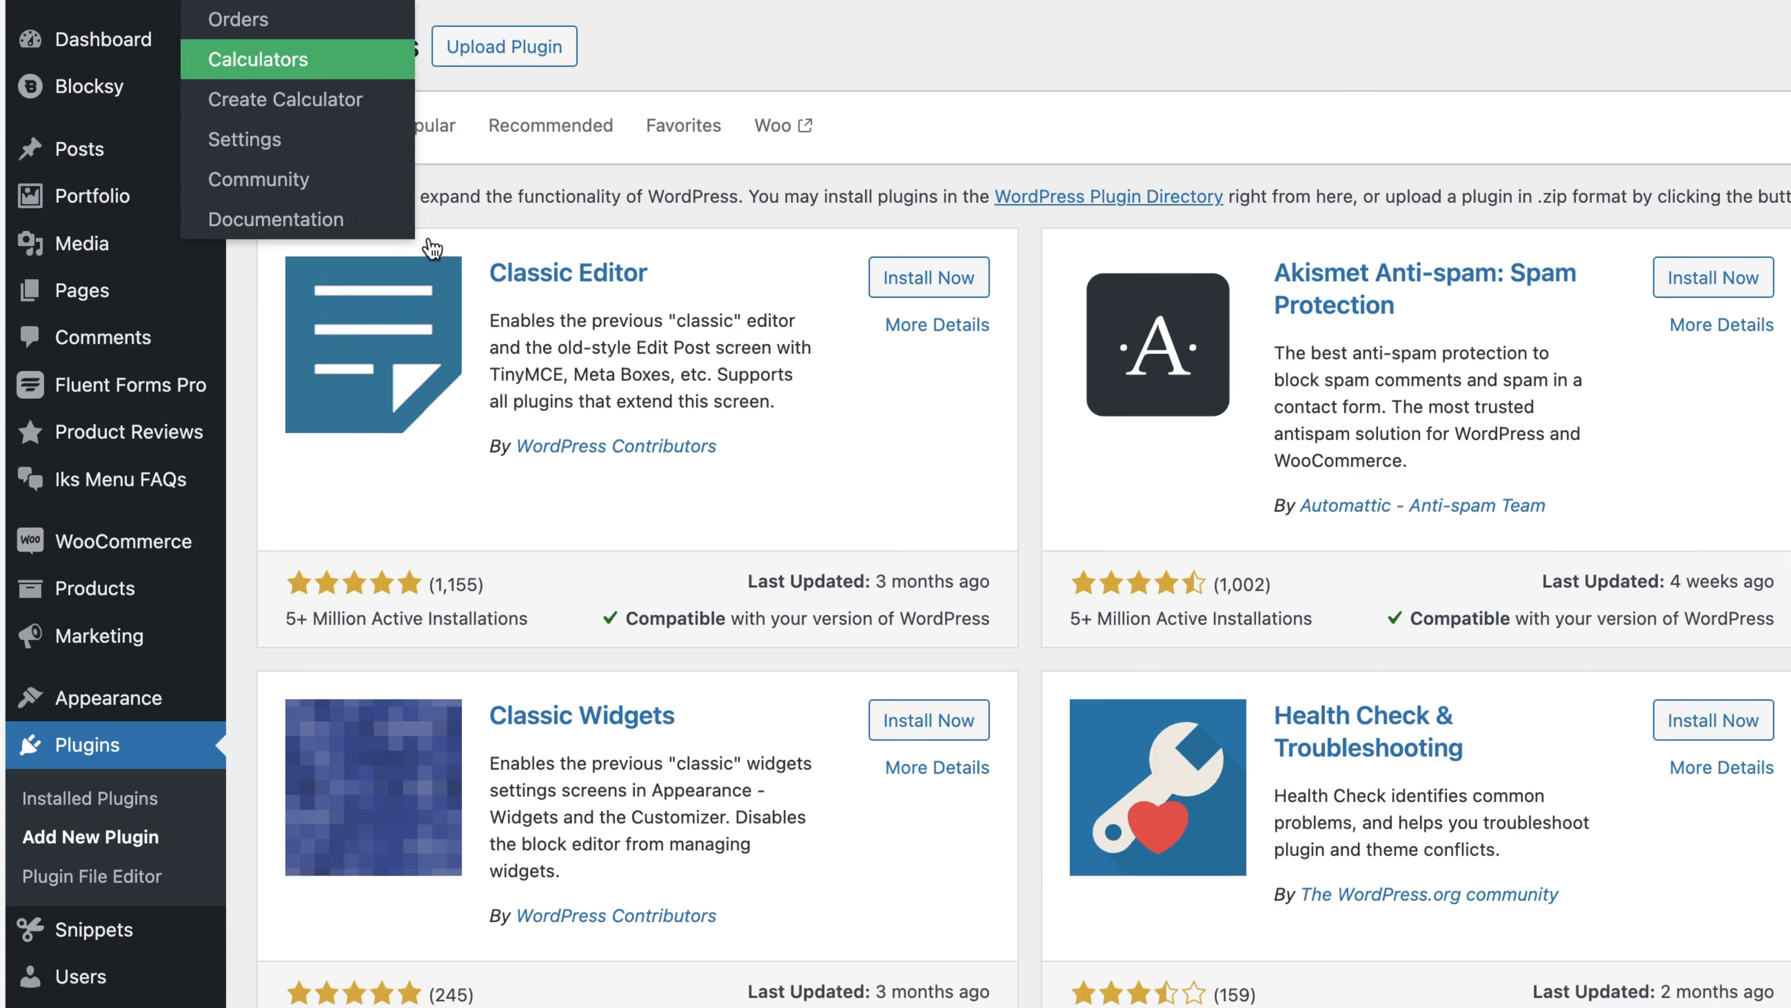
click(113, 915)
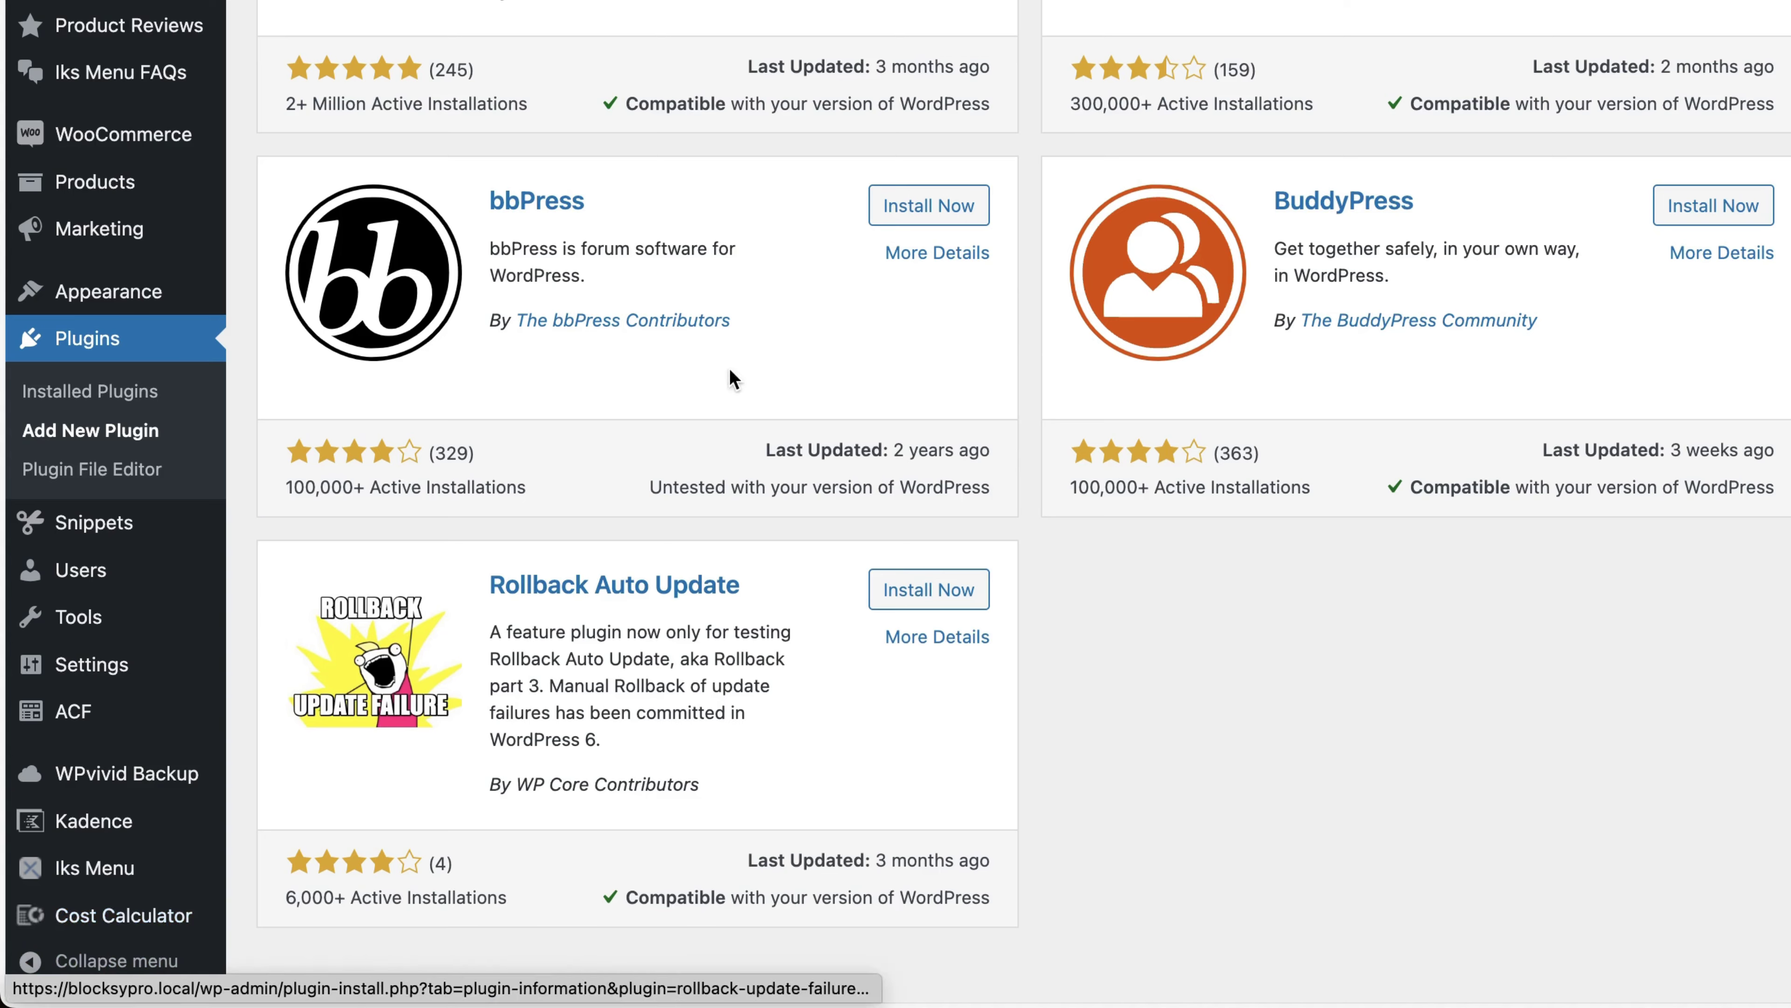
scroll(719, 368, up, 5)
mouse_move(282, 20)
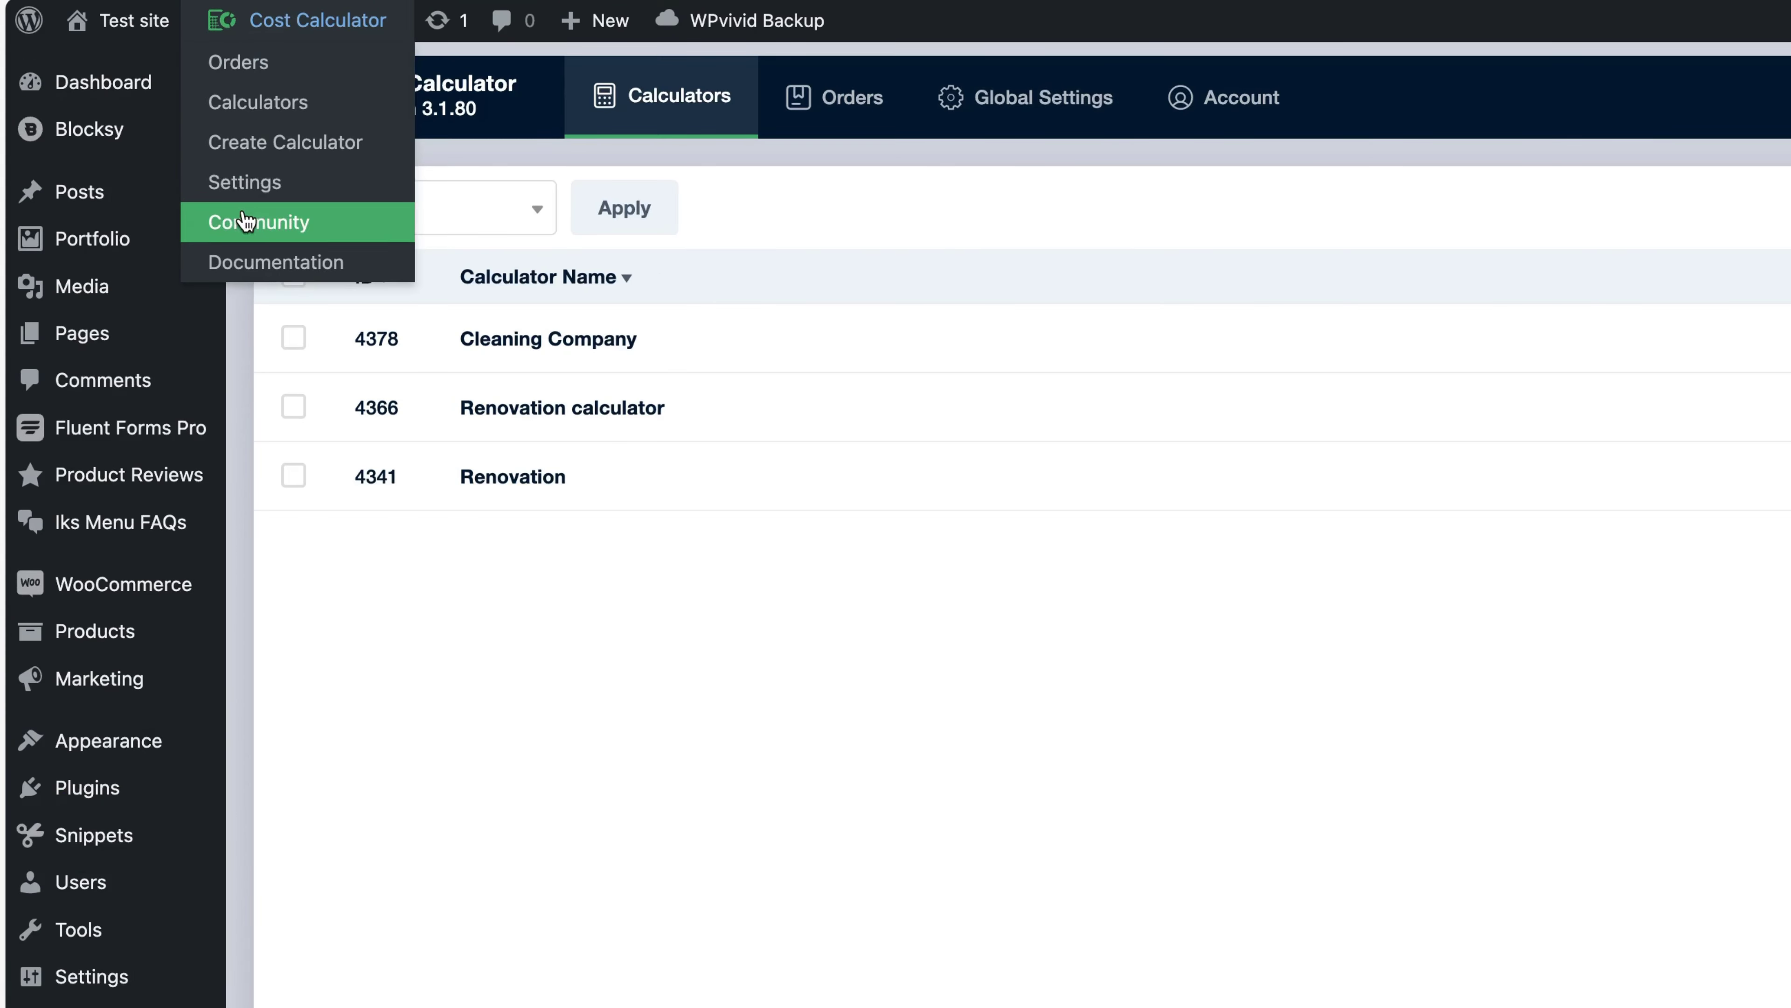
click(241, 184)
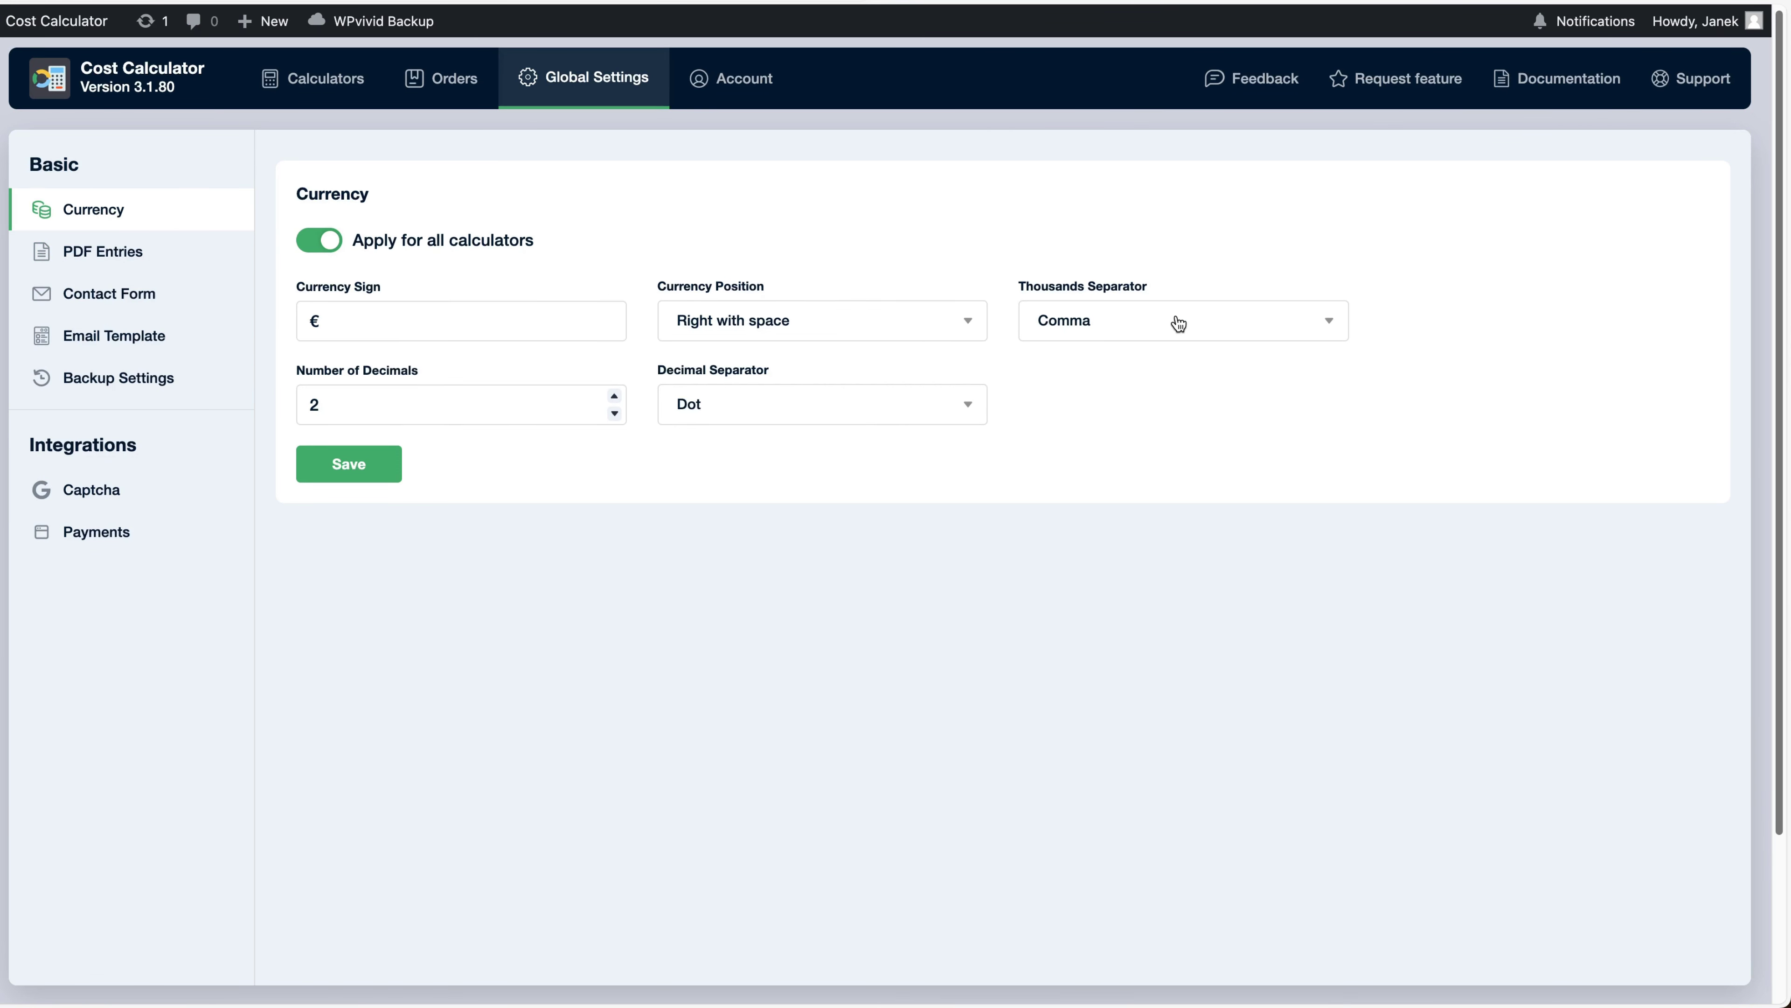
Review the PDF Entries company info and copy the 'PDF Download' button label
click(118, 247)
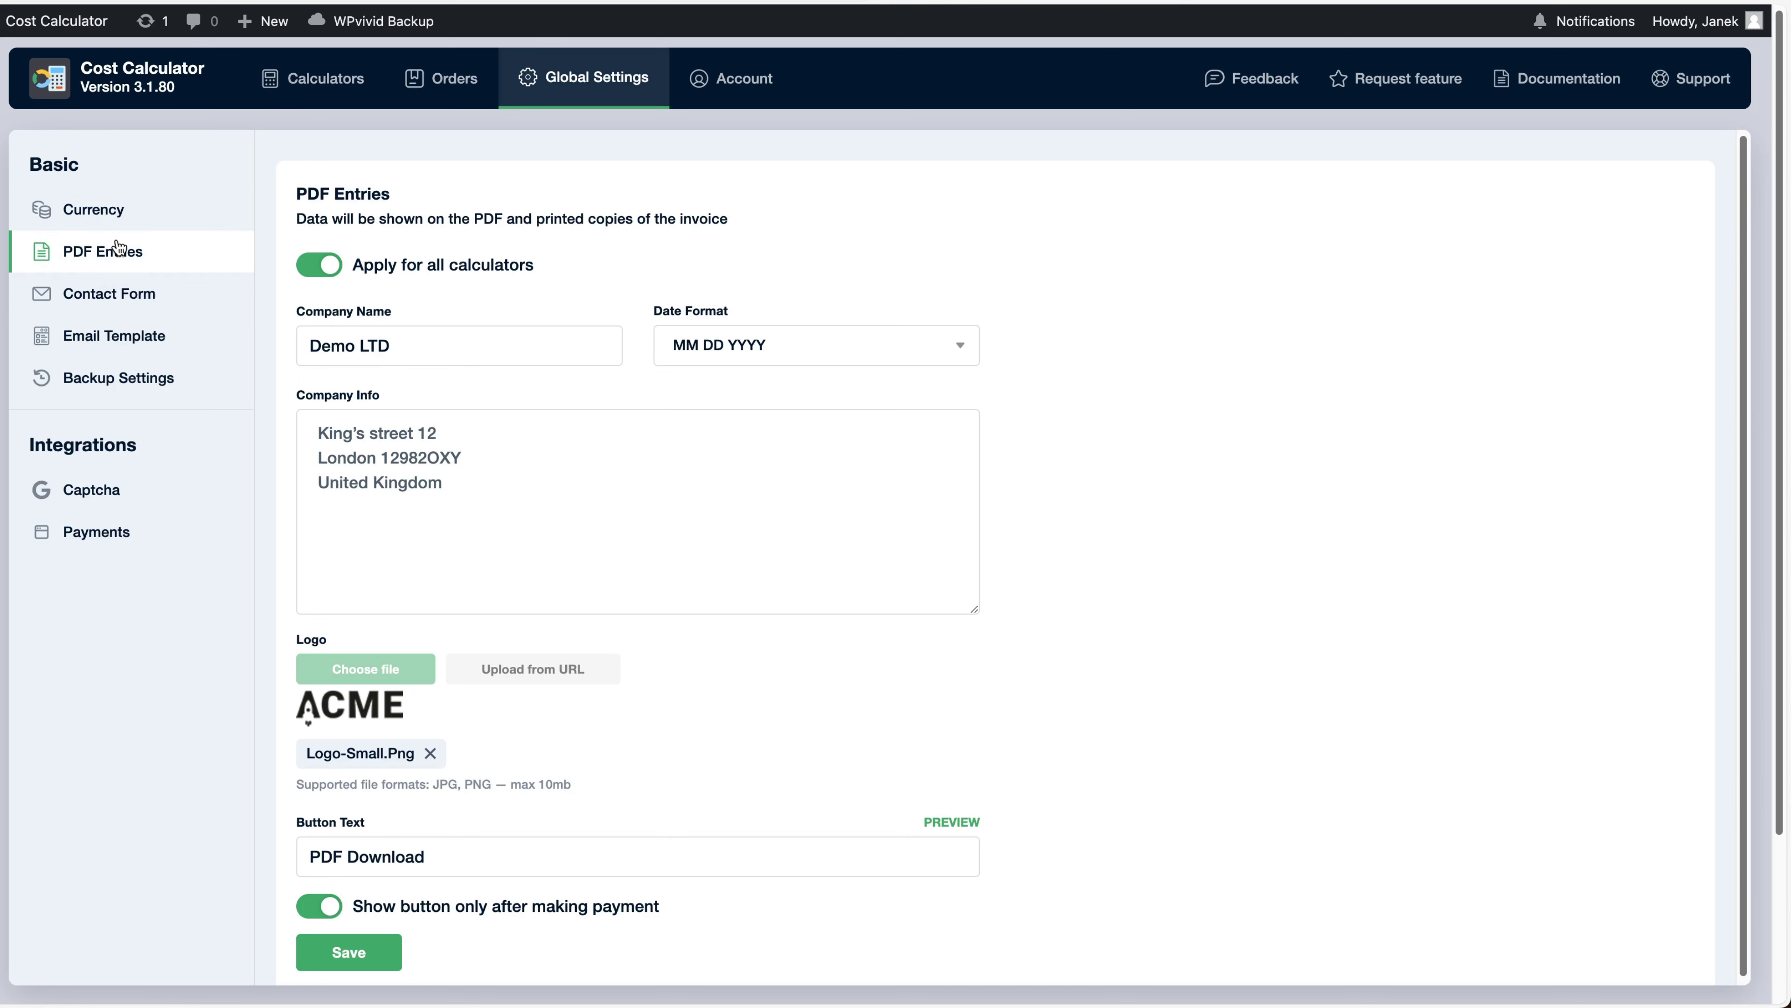
drag(508, 491, 314, 424)
scroll(742, 421, down, 1)
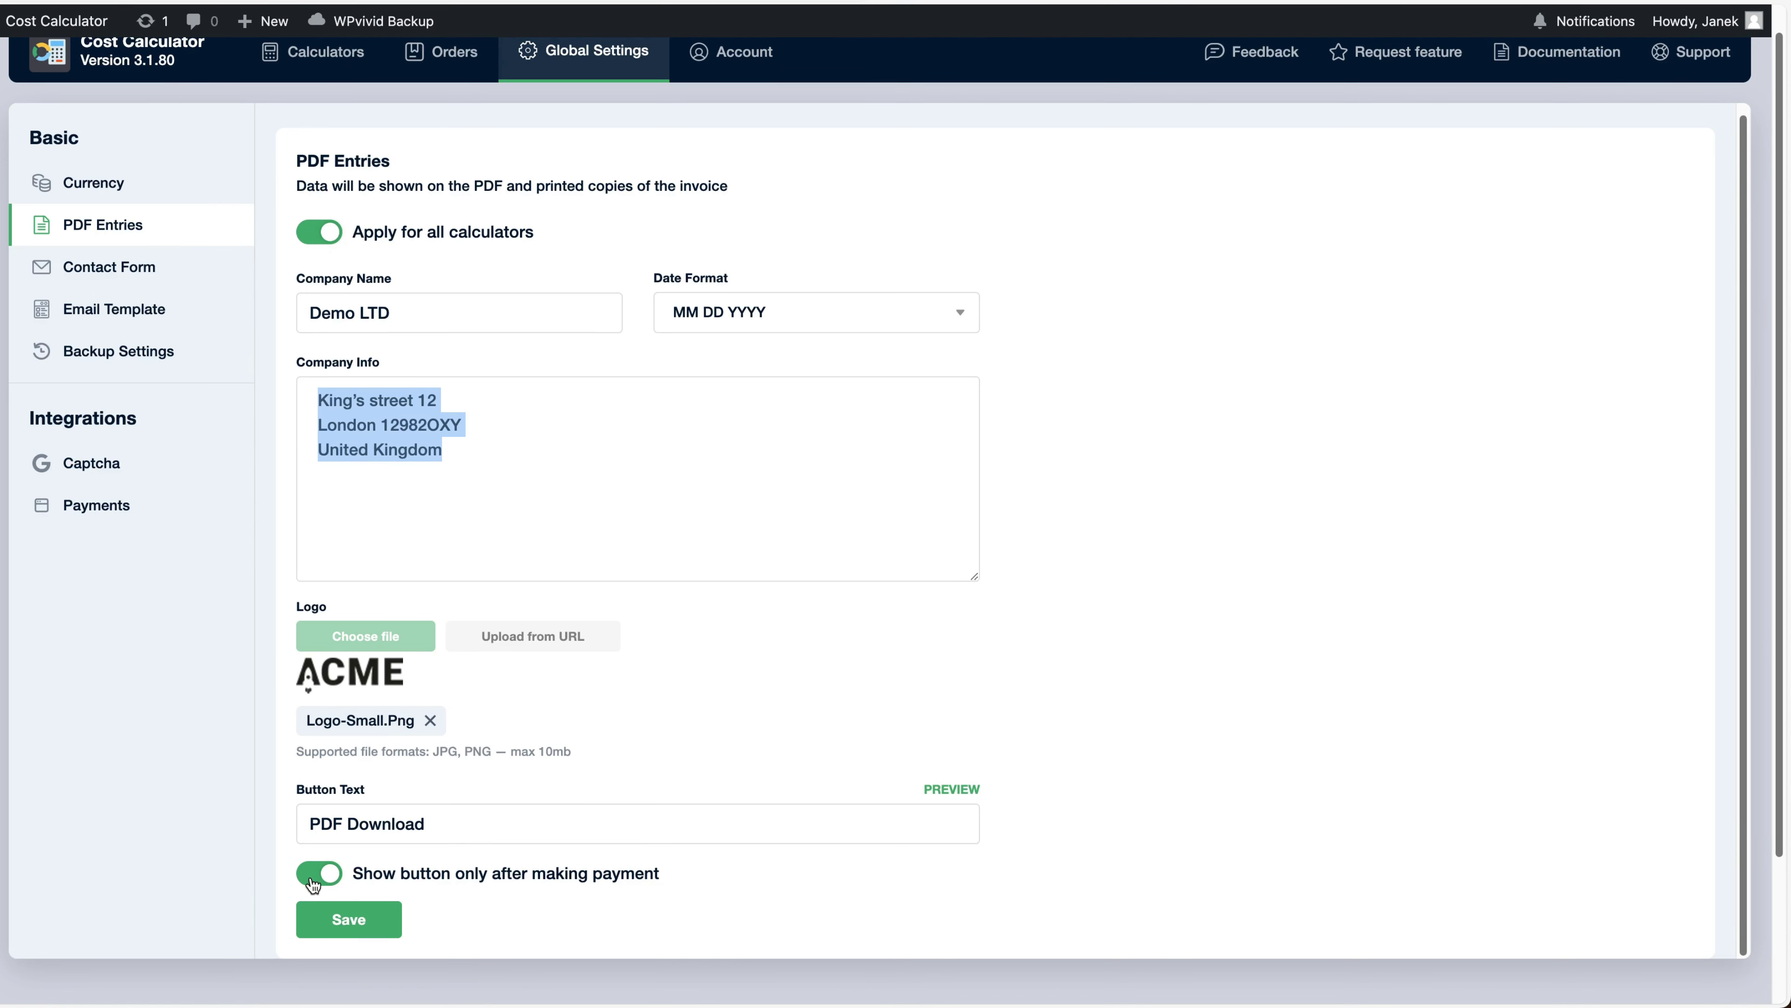
drag(467, 822, 262, 829)
key(super+c)
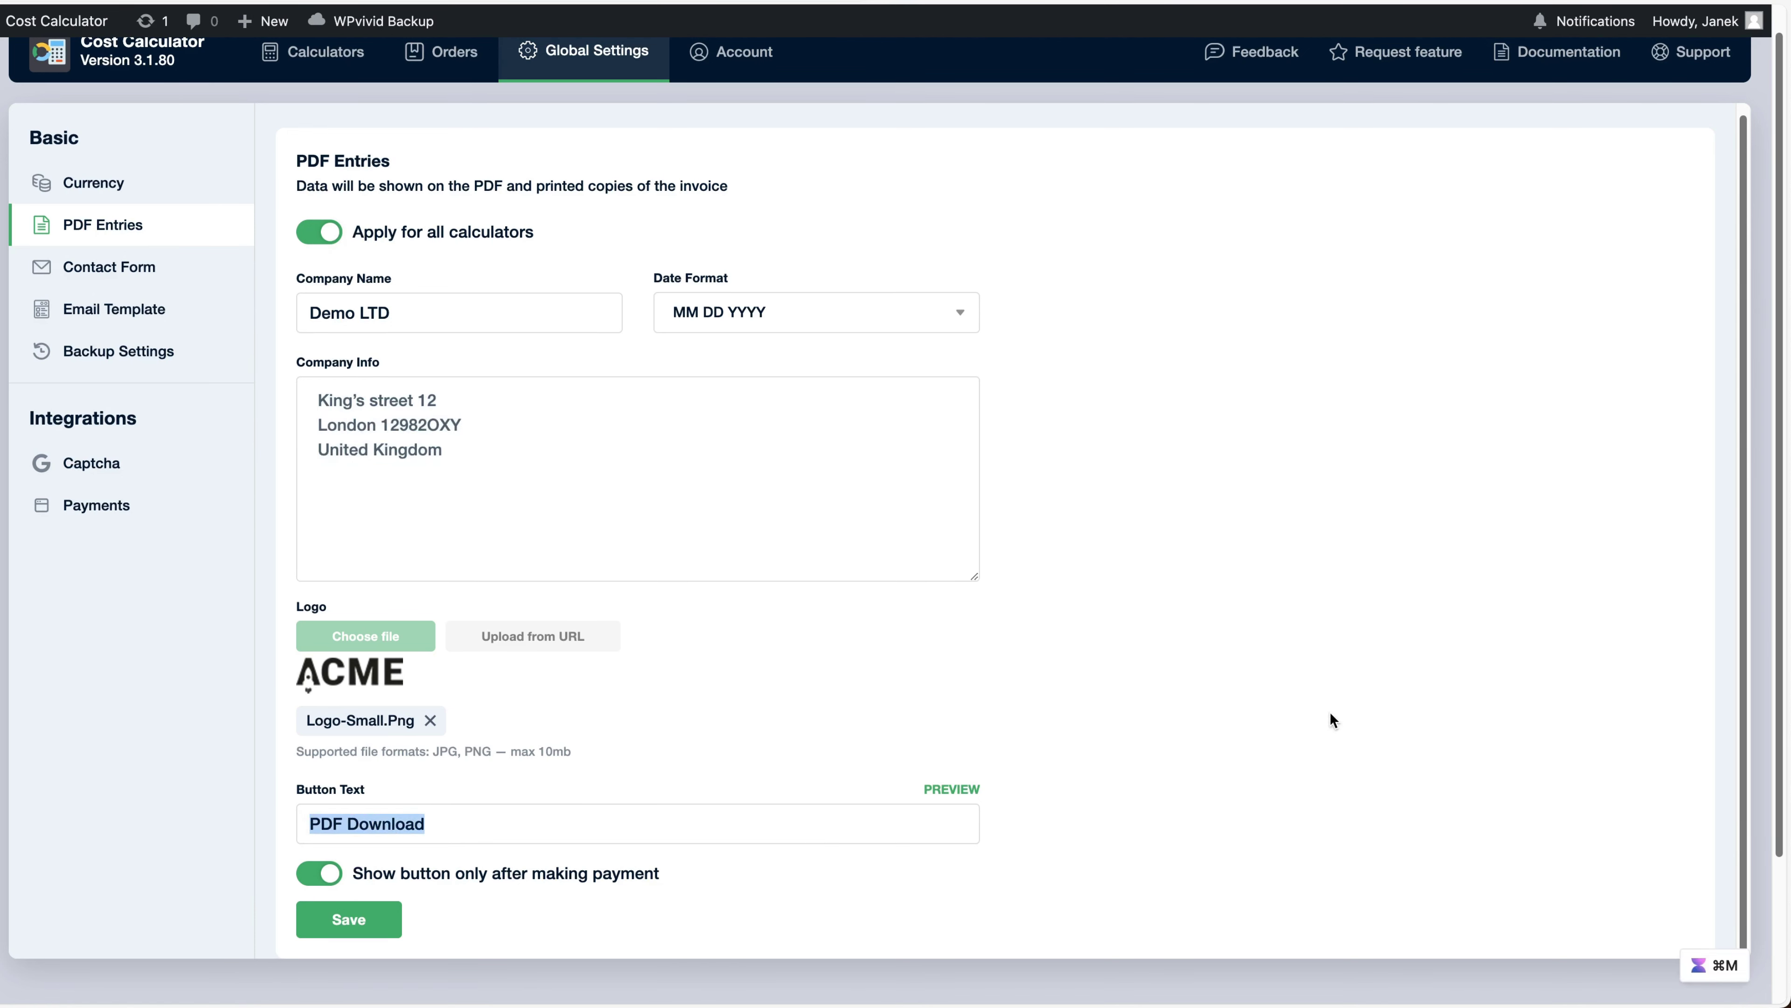
click(1330, 711)
mouse_move(951, 794)
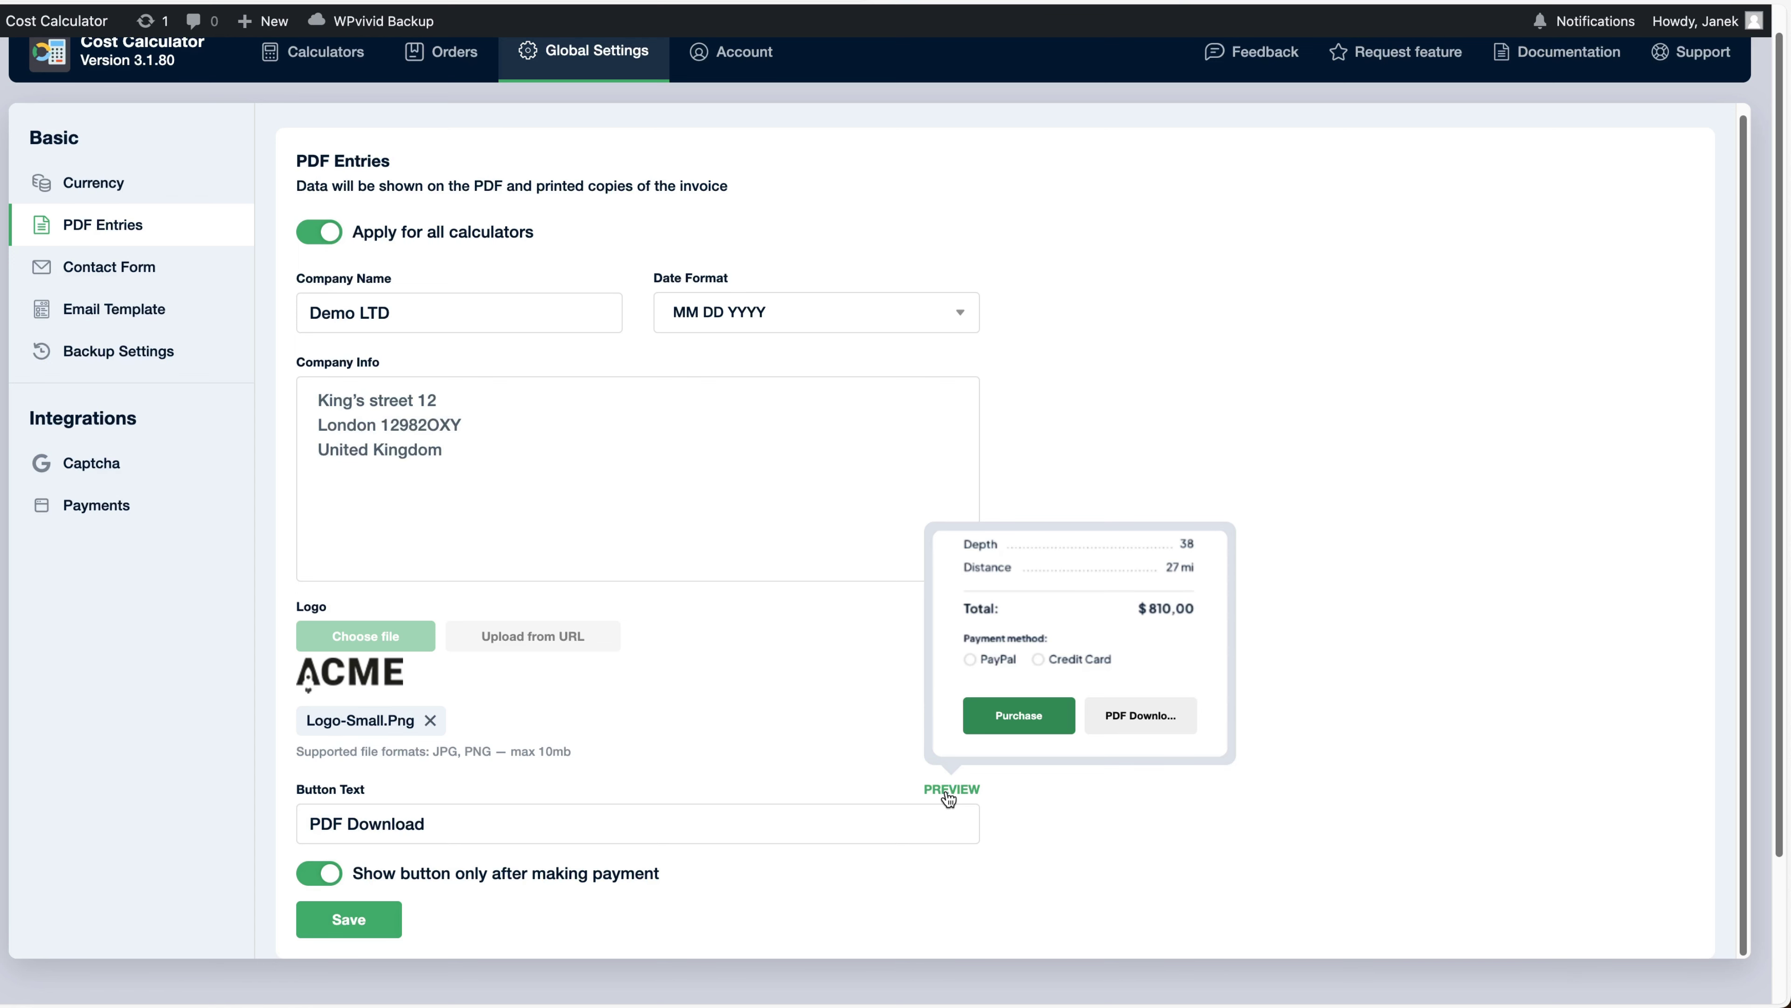
Apply the Contact Form email settings to all calculators and edit the Order Notification Email
click(118, 272)
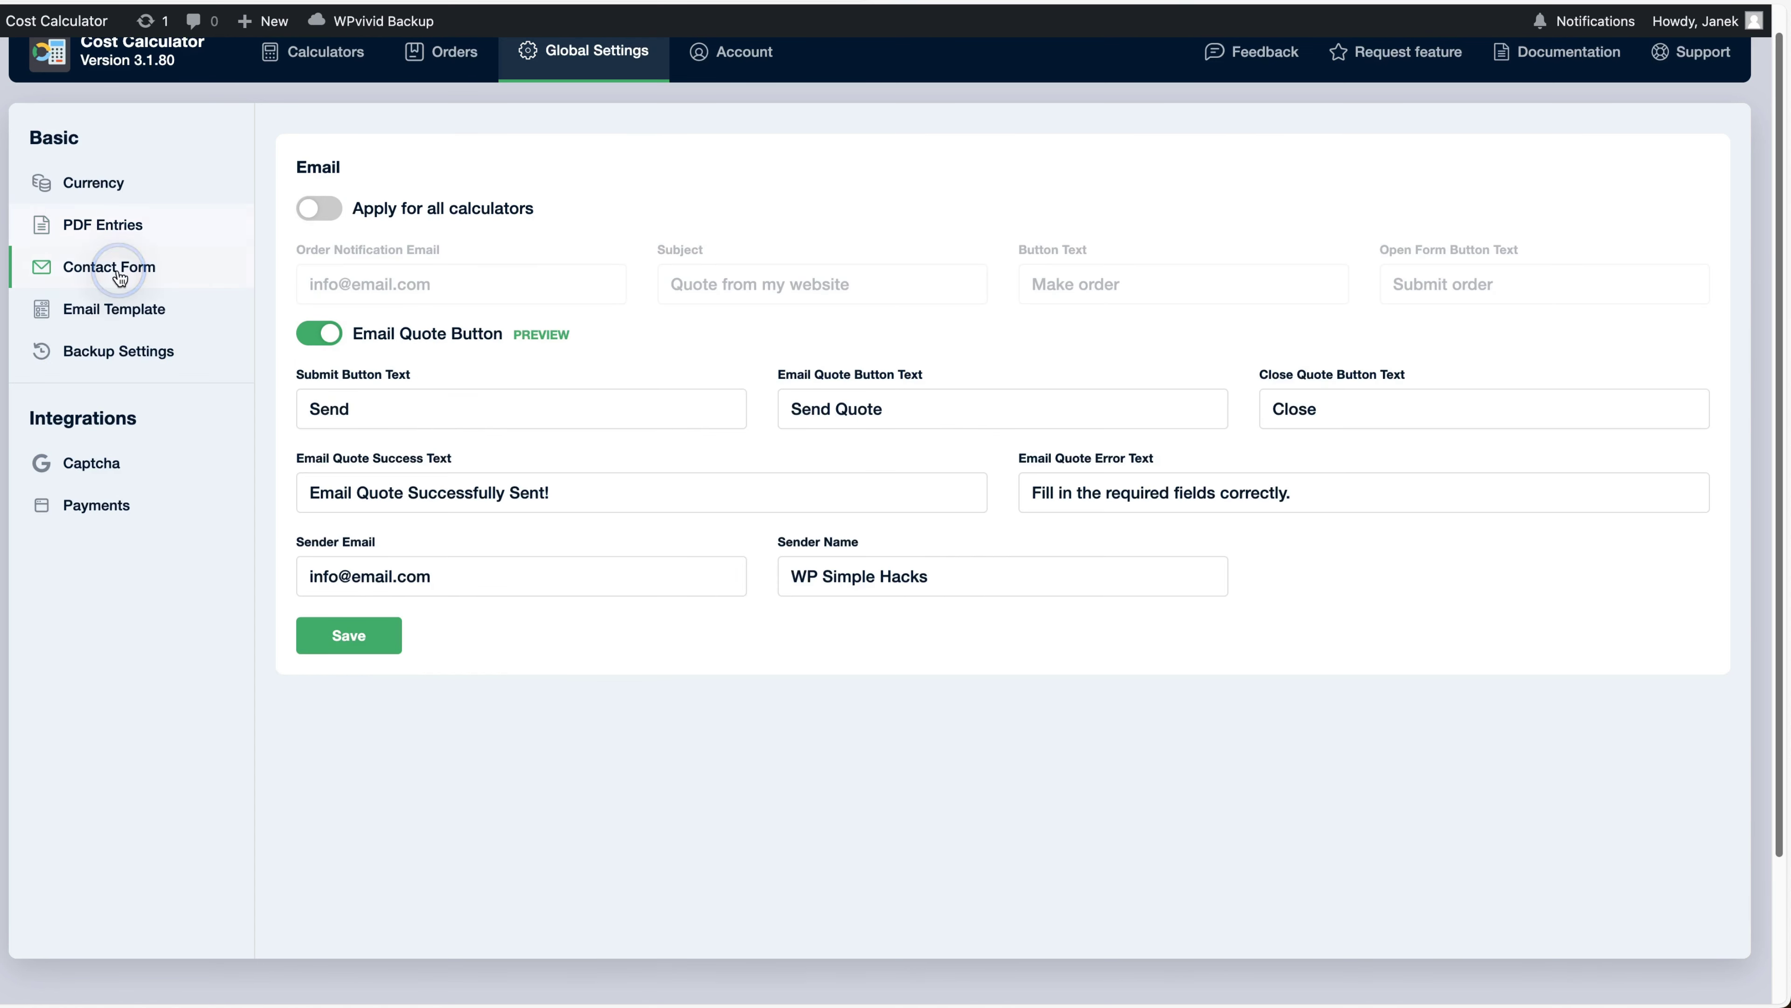
click(333, 211)
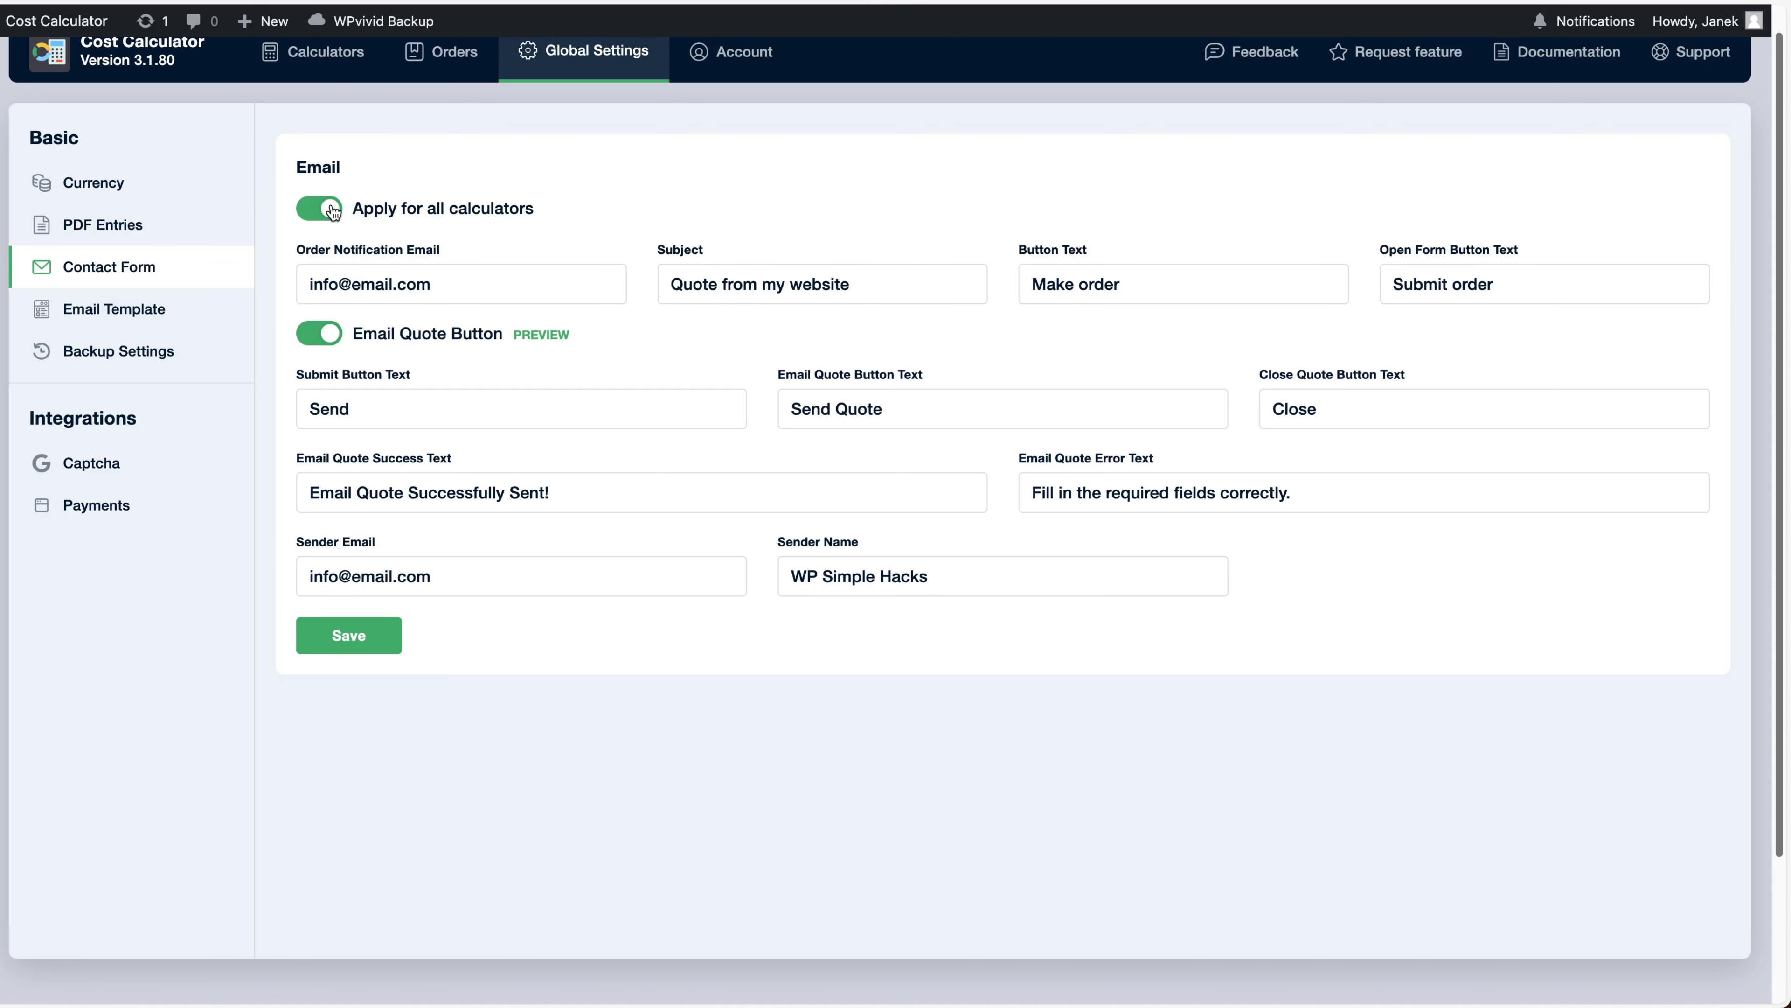
click(450, 286)
Review the Email Template settings, including the customer email title
click(68, 312)
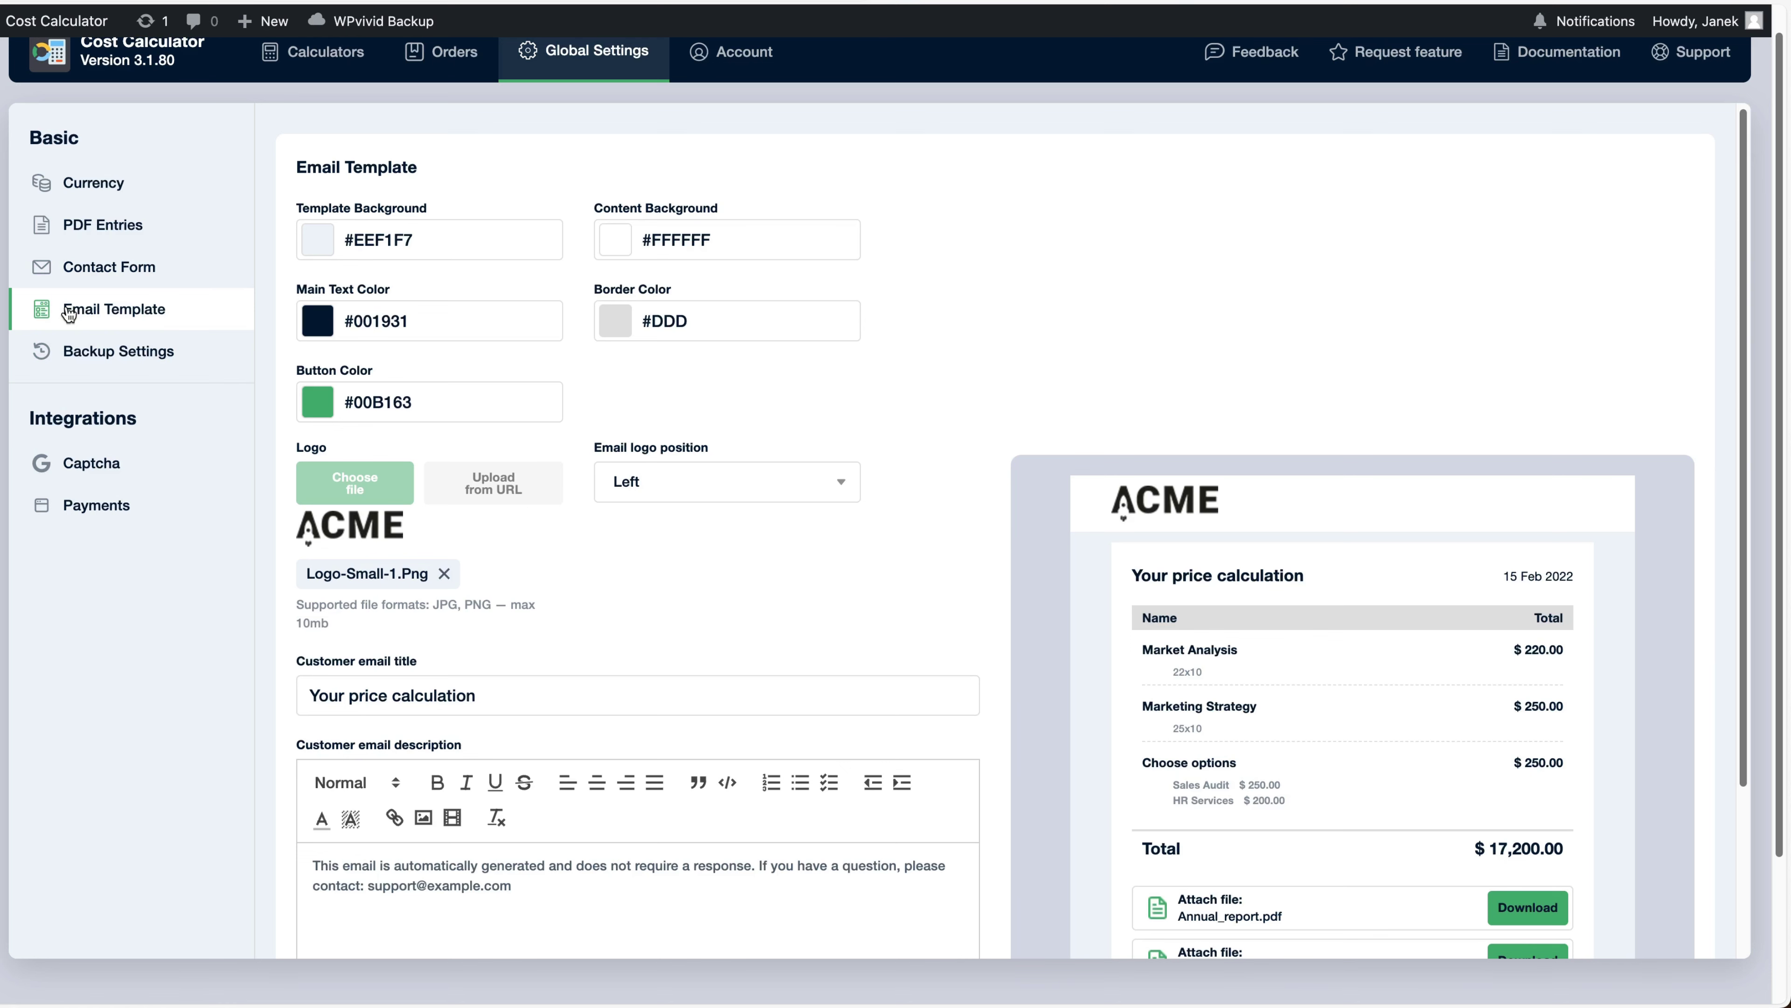
scroll(785, 313, down, 3)
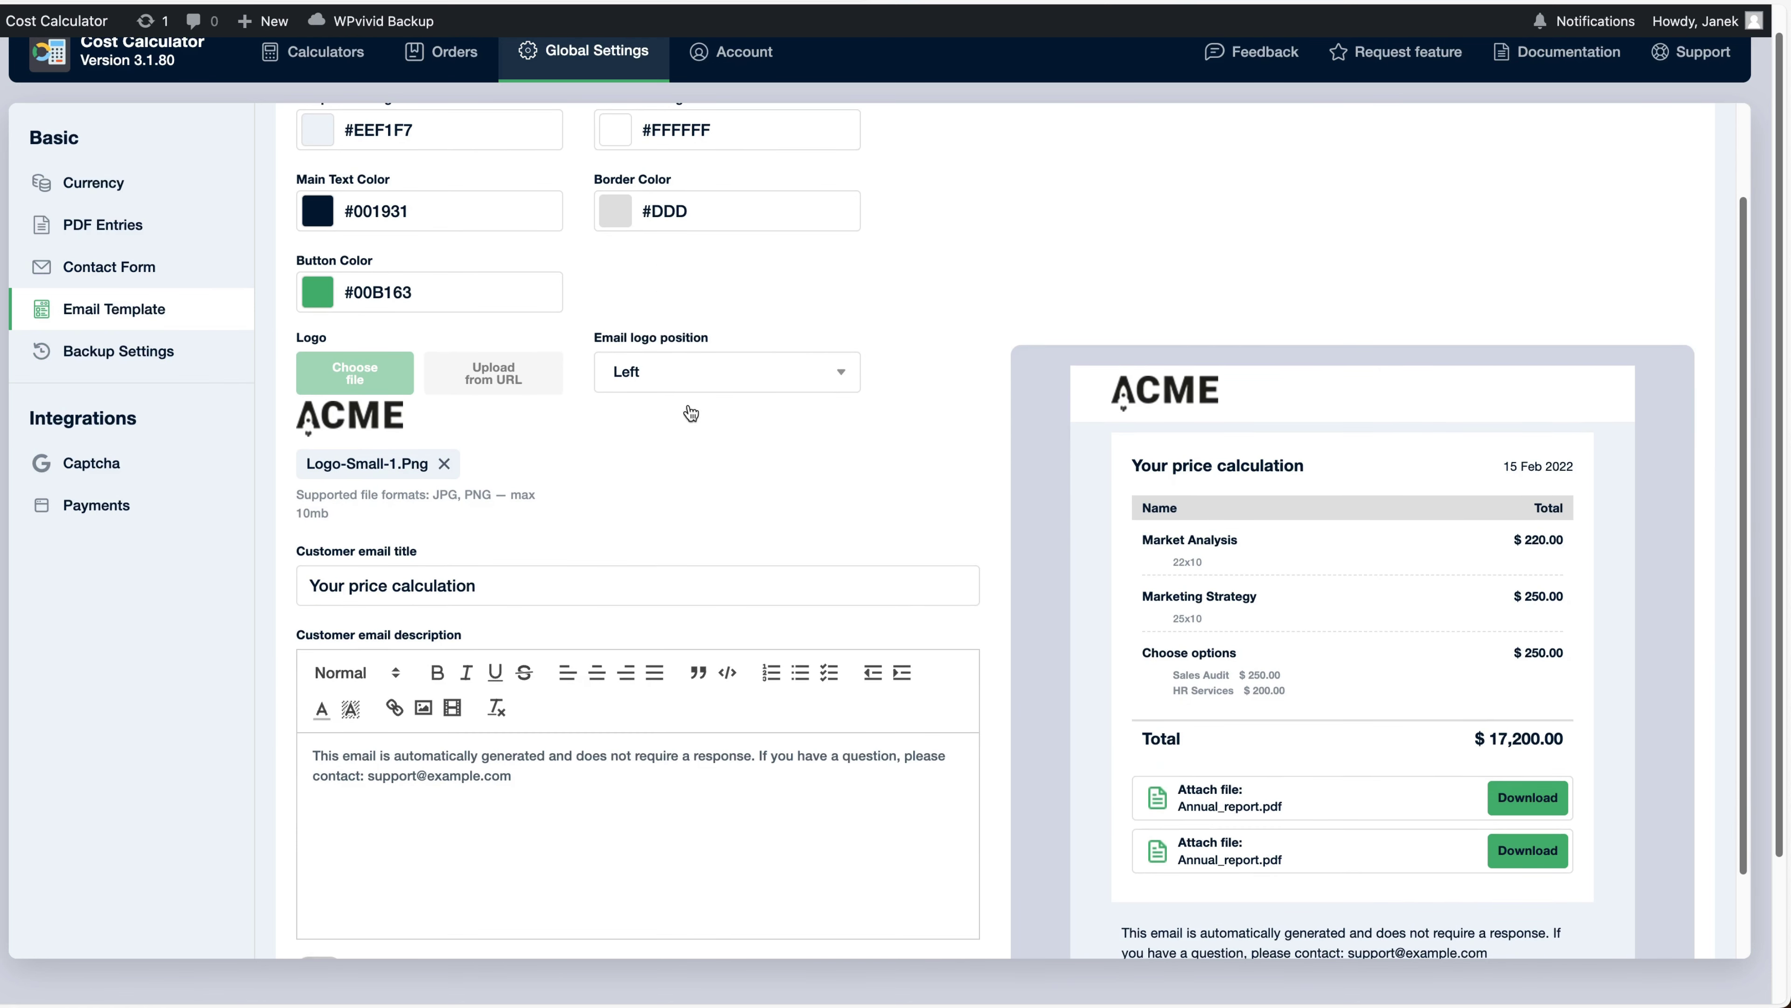
drag(486, 585, 292, 585)
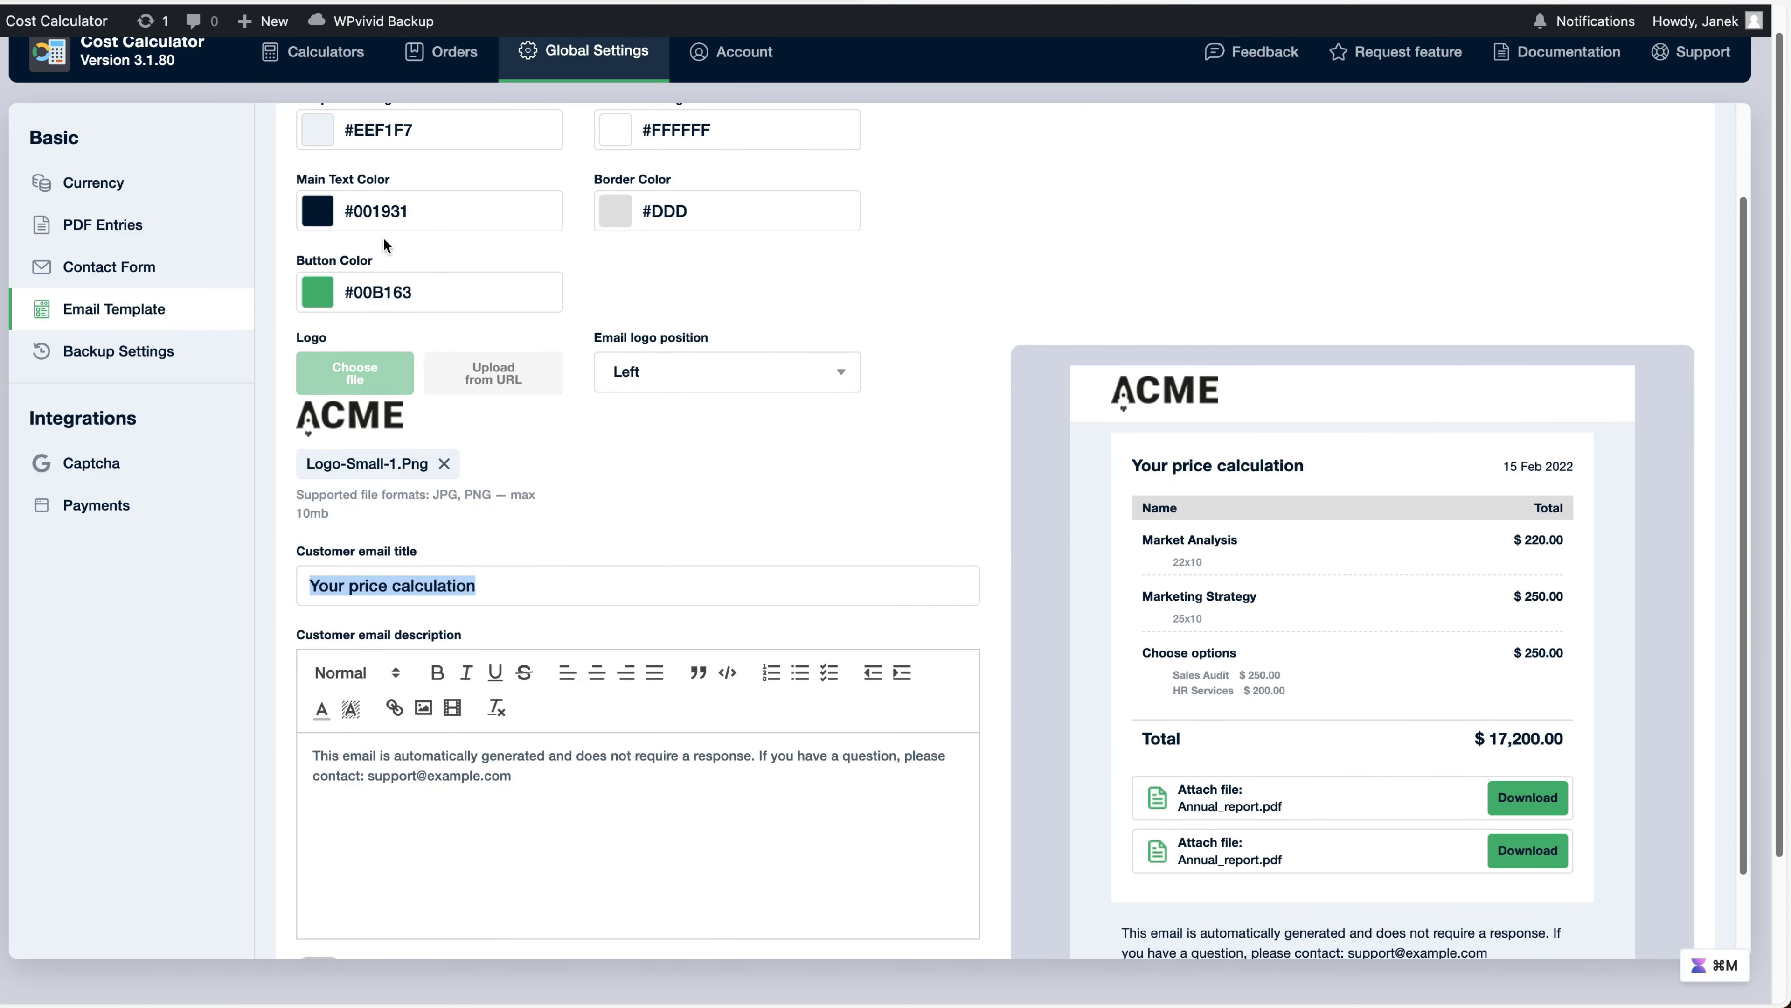
scroll(735, 325, down, 3)
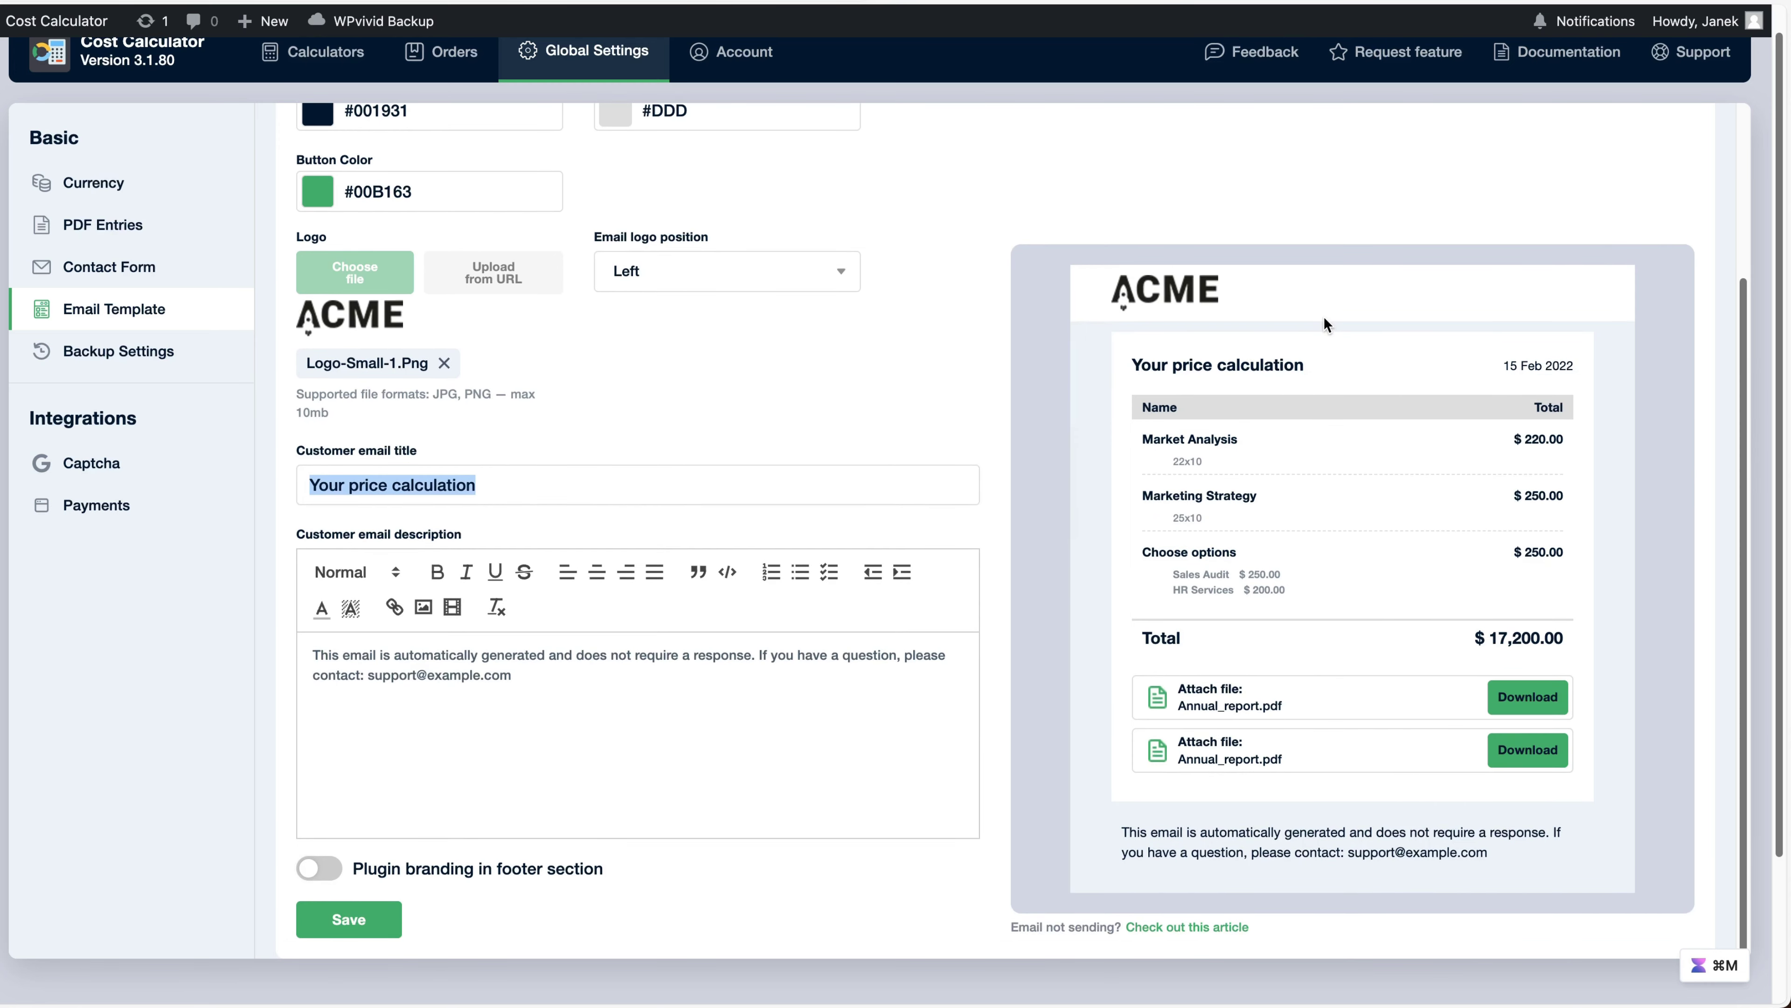
scroll(911, 444, down, 3)
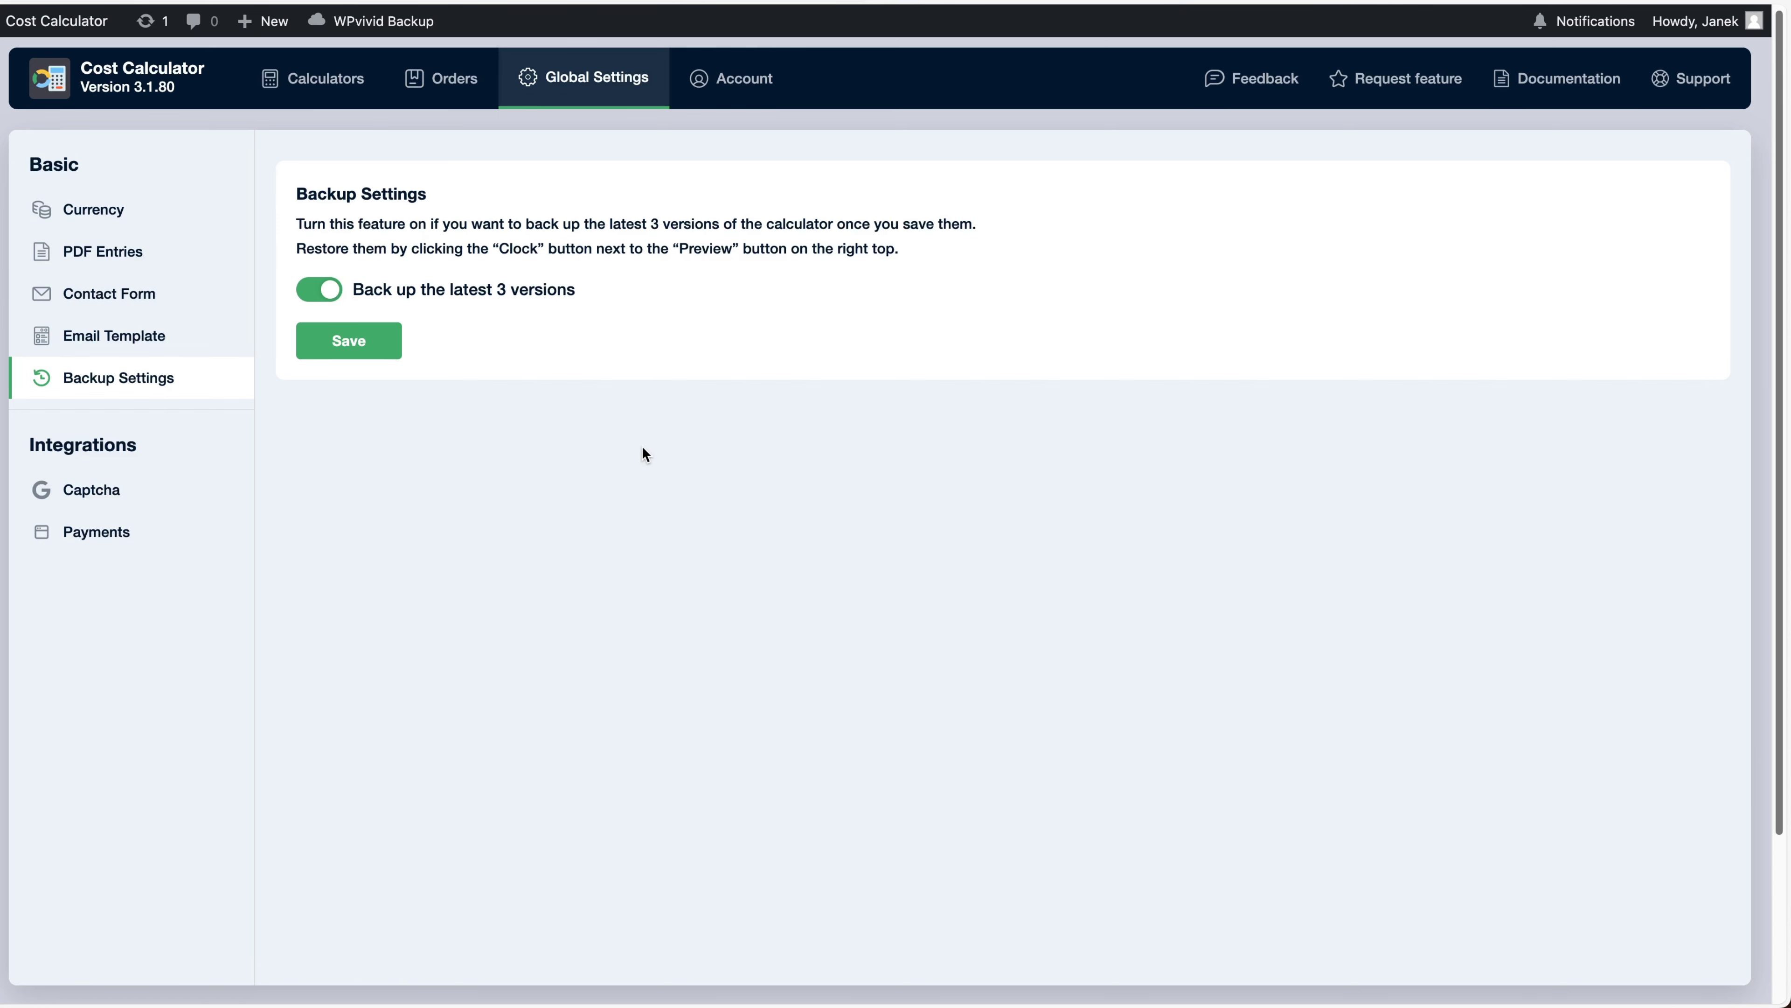
Check the reCAPTCHA version choices, then view the Stripe setup in Payments without saving
click(91, 488)
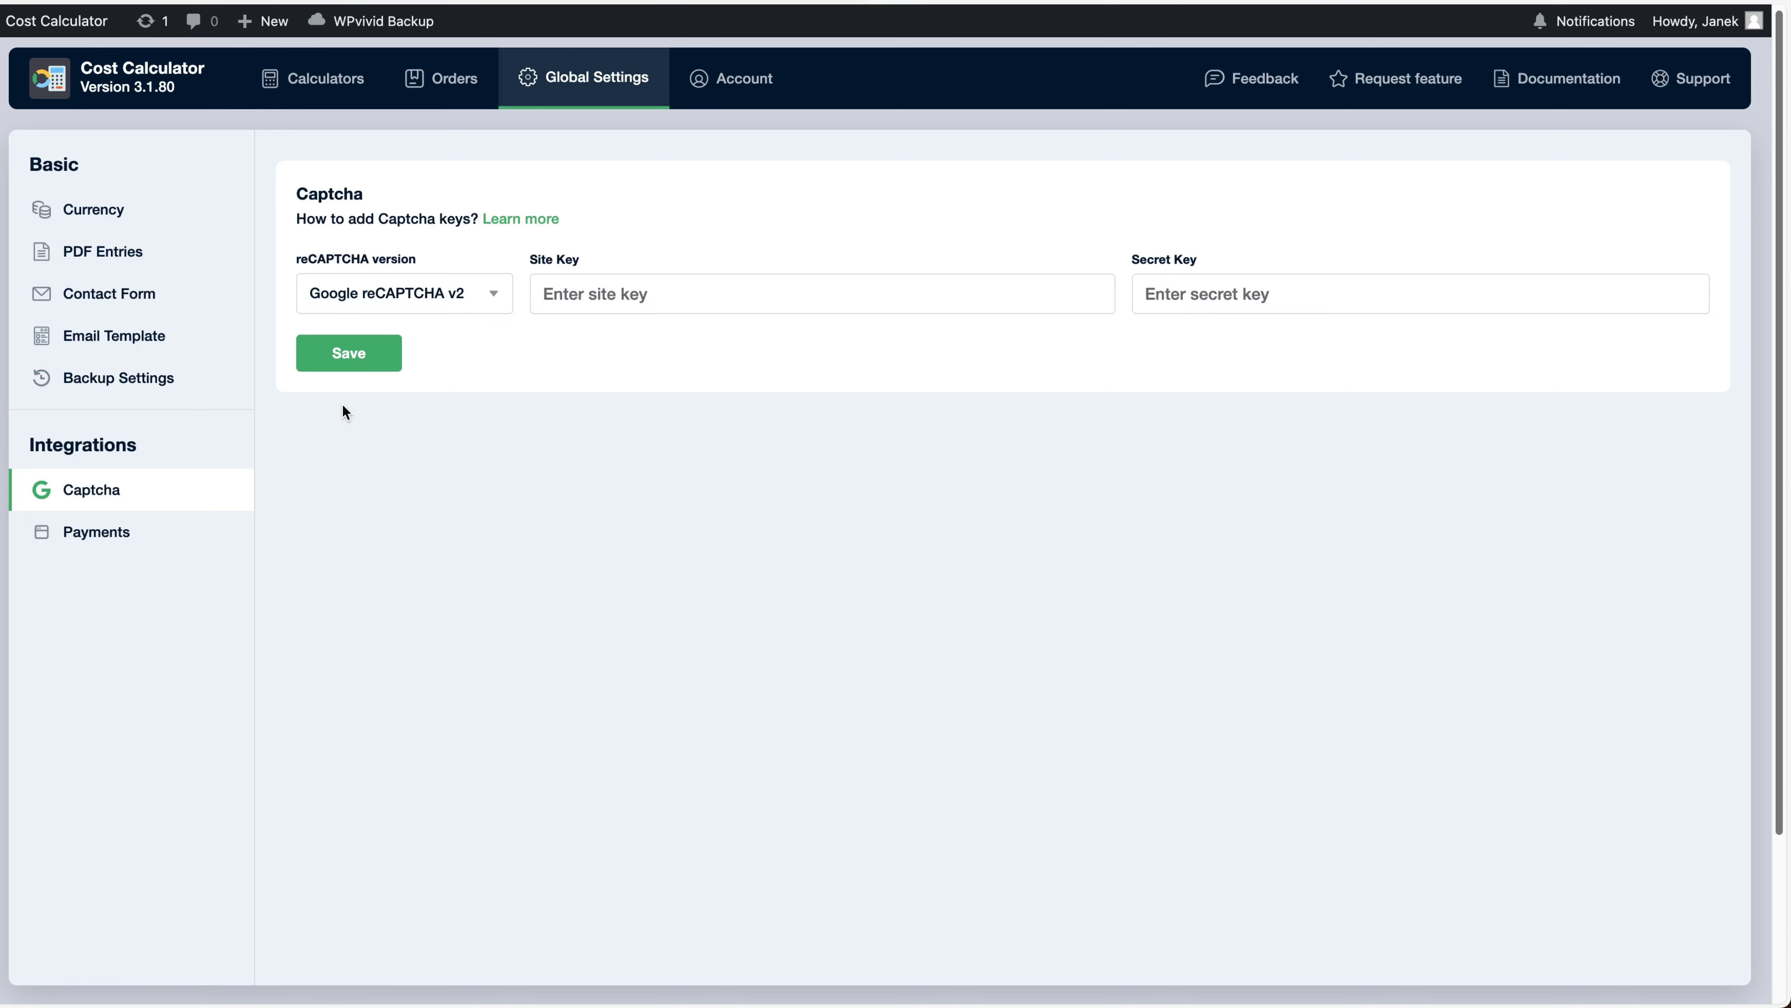
click(430, 303)
click(116, 531)
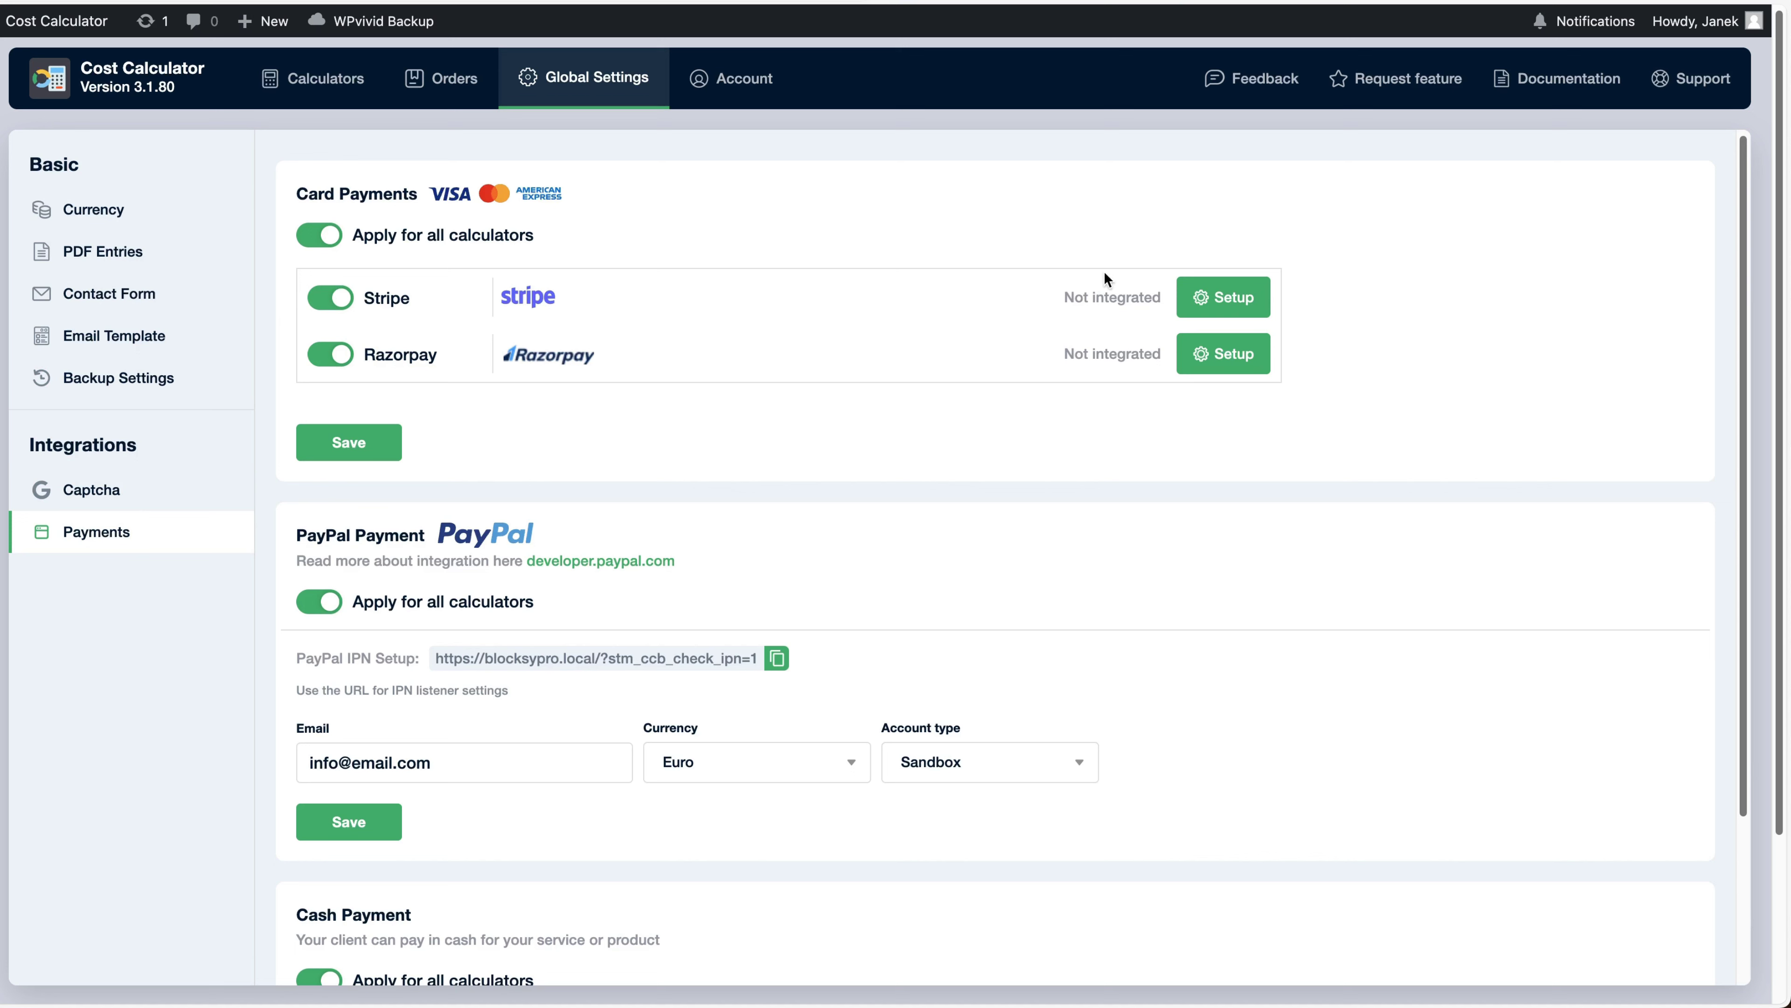
click(1258, 286)
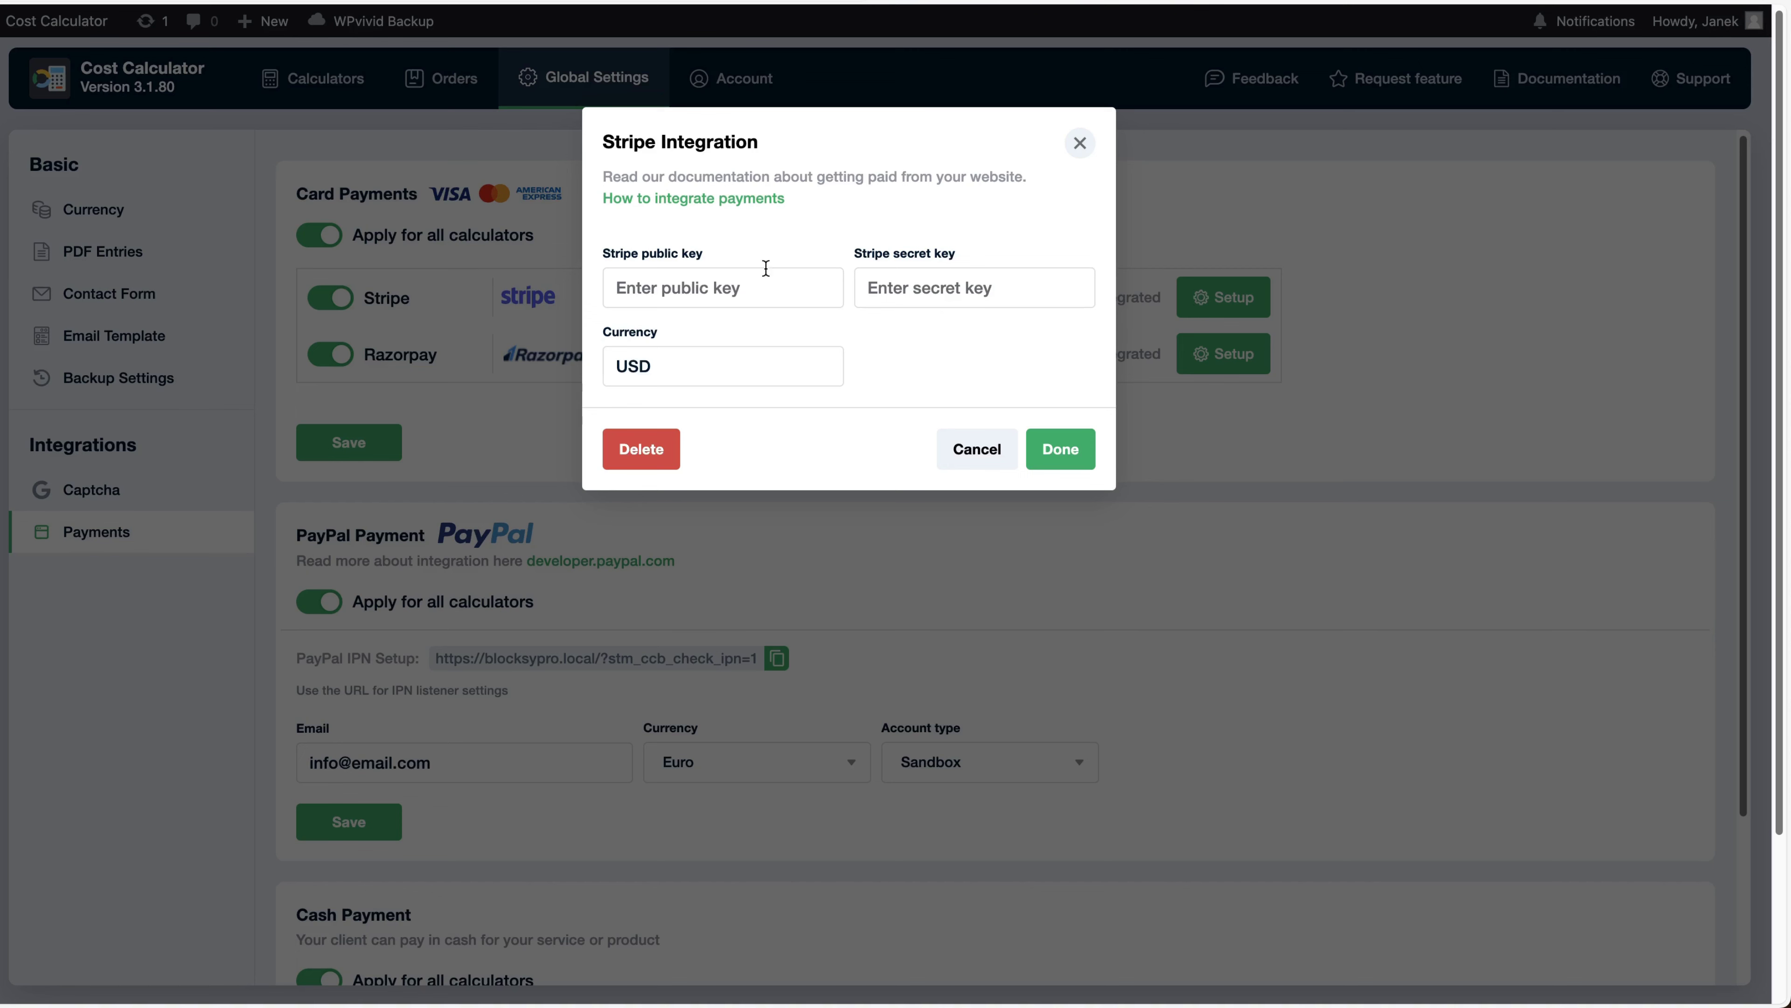
click(1080, 143)
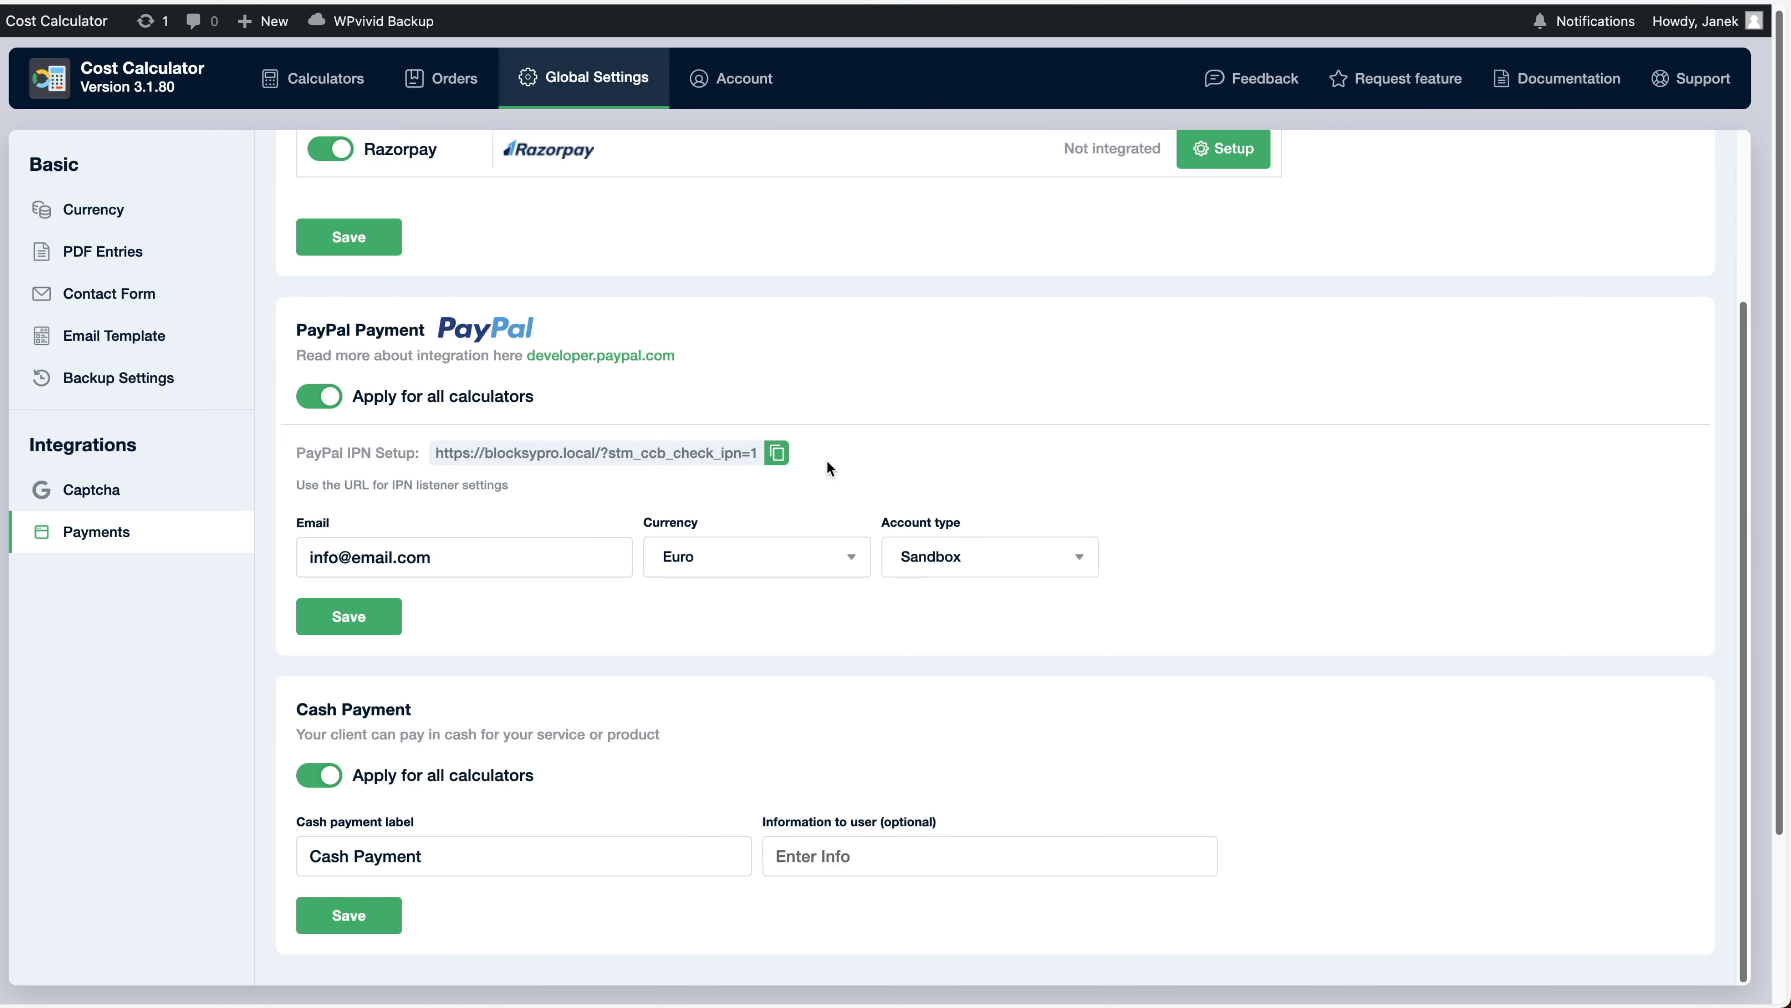
Browse the card, PayPal and cash payment sections, then go to the calculators list
scroll(840, 465, down, 2)
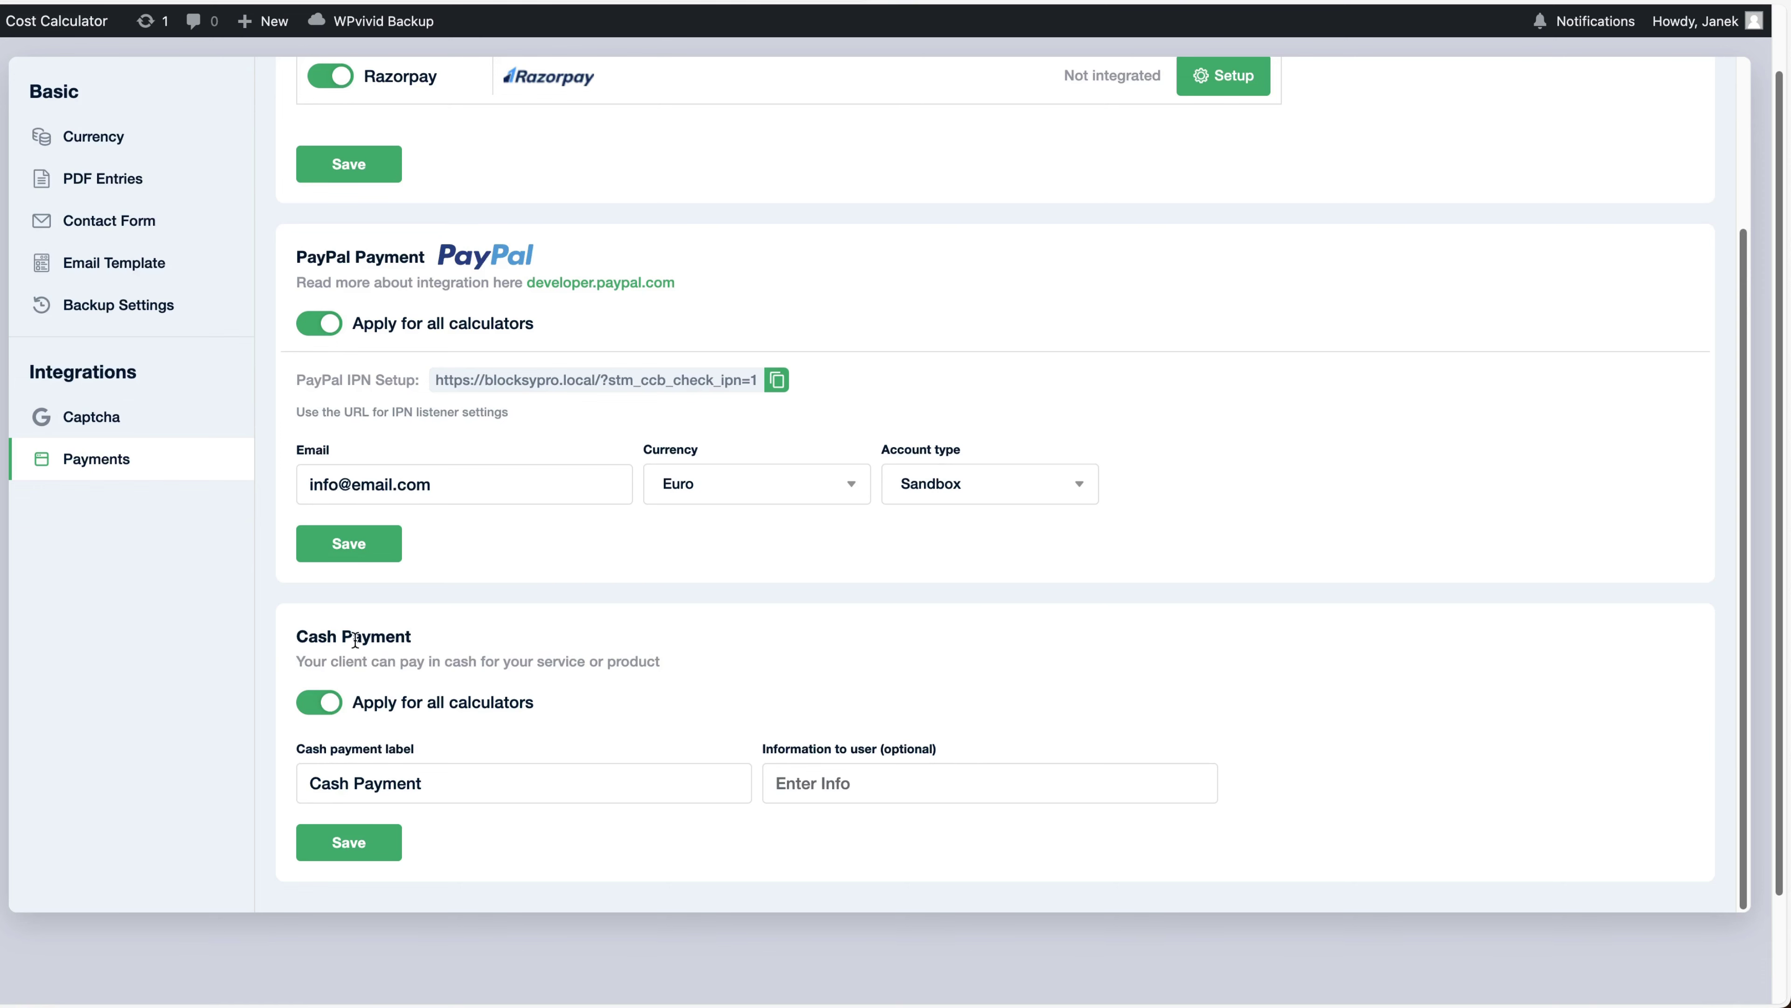
scroll(456, 725, up, 6)
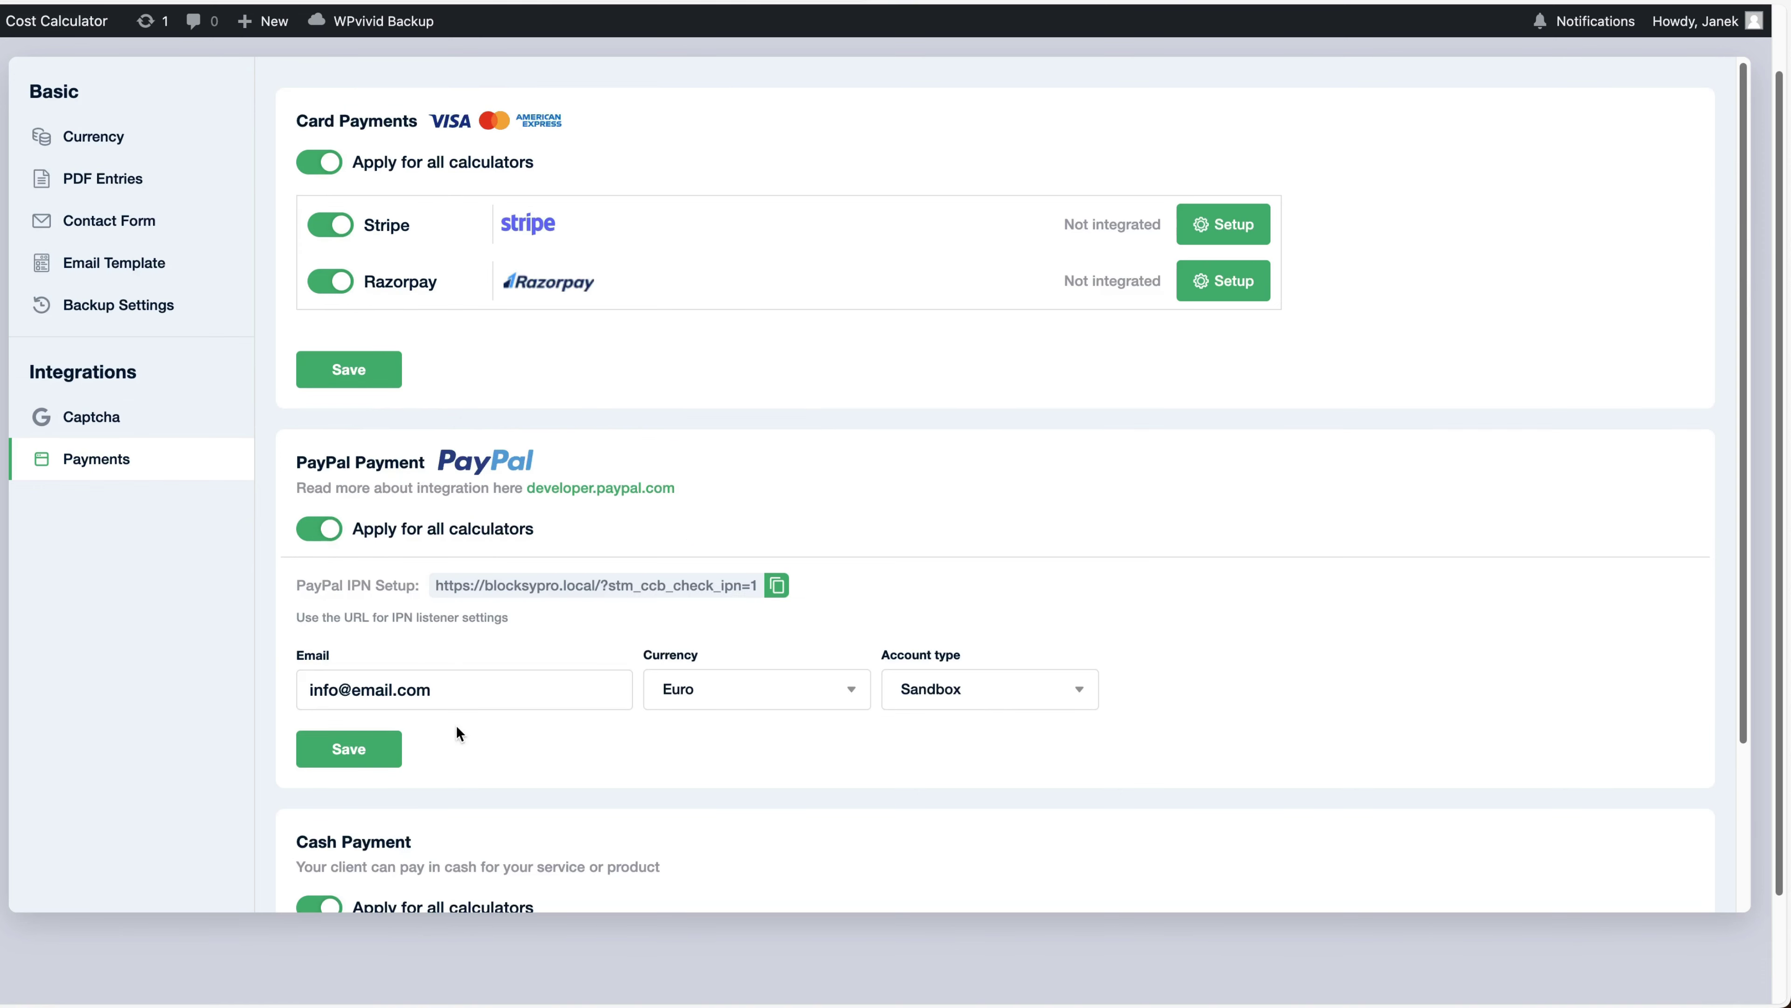
scroll(466, 689, up, 2)
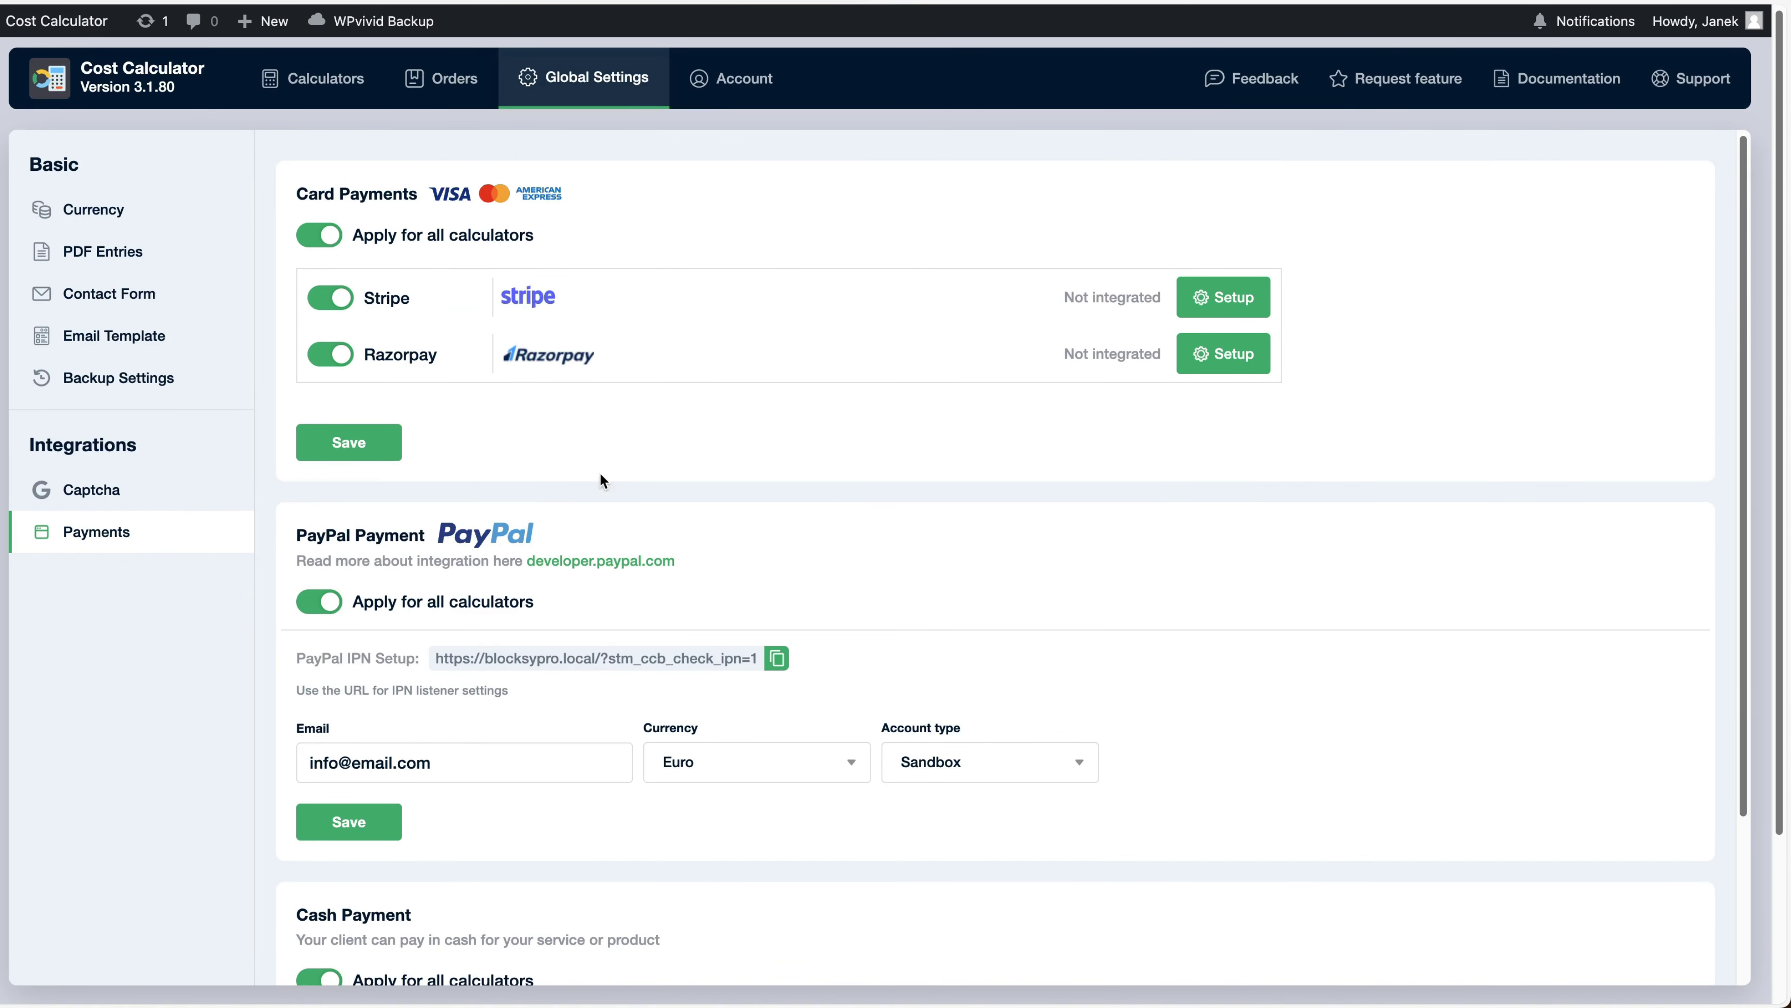
click(311, 90)
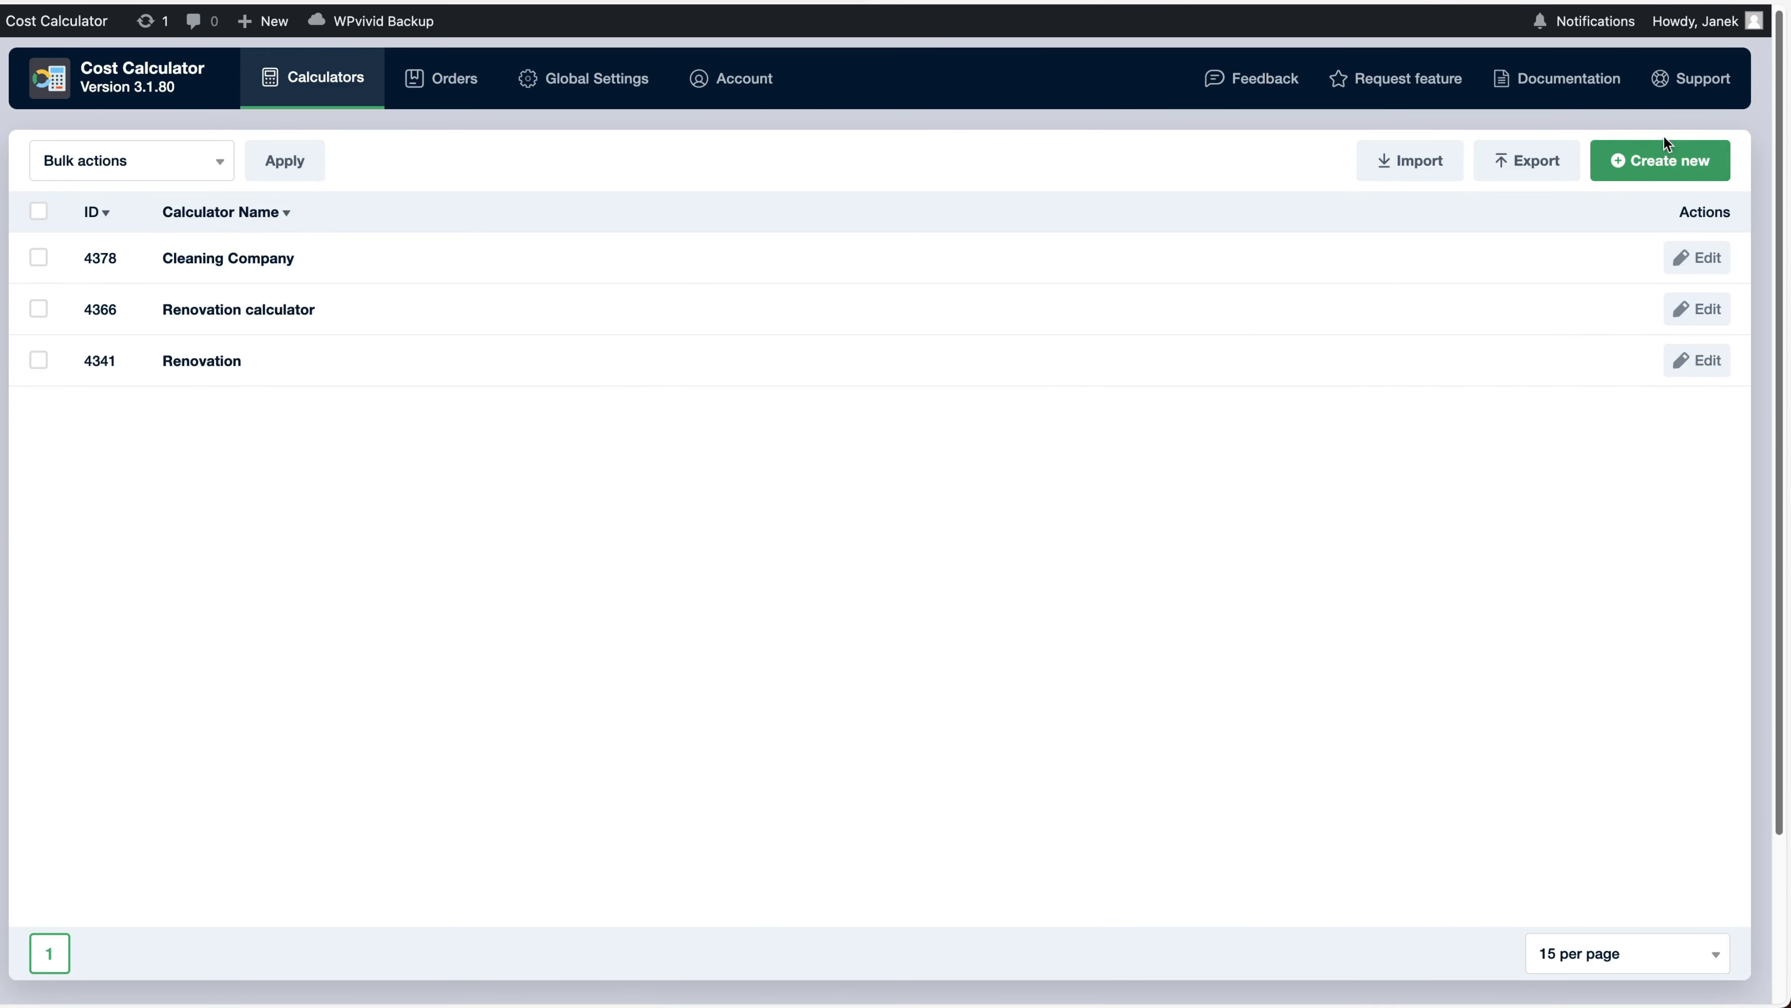
Start a new calculator and browse the templates, viewing the Fuel Cost Calculator demo
click(1657, 162)
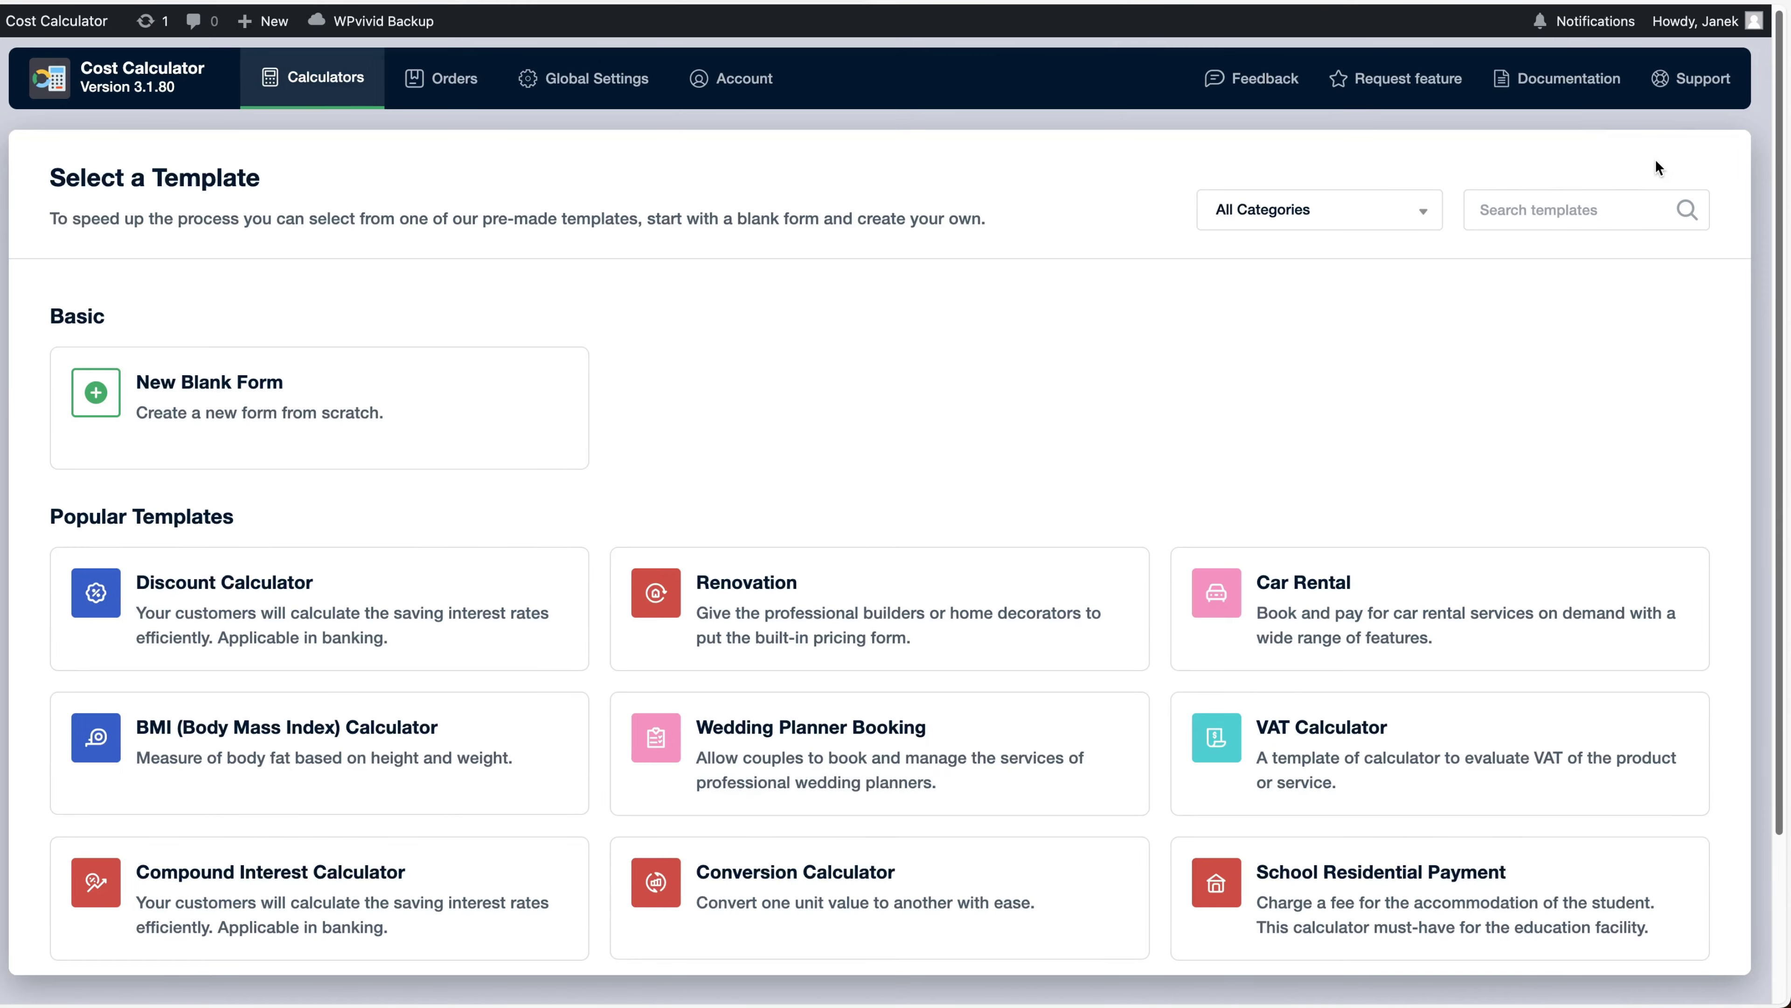
mouse_move(334, 409)
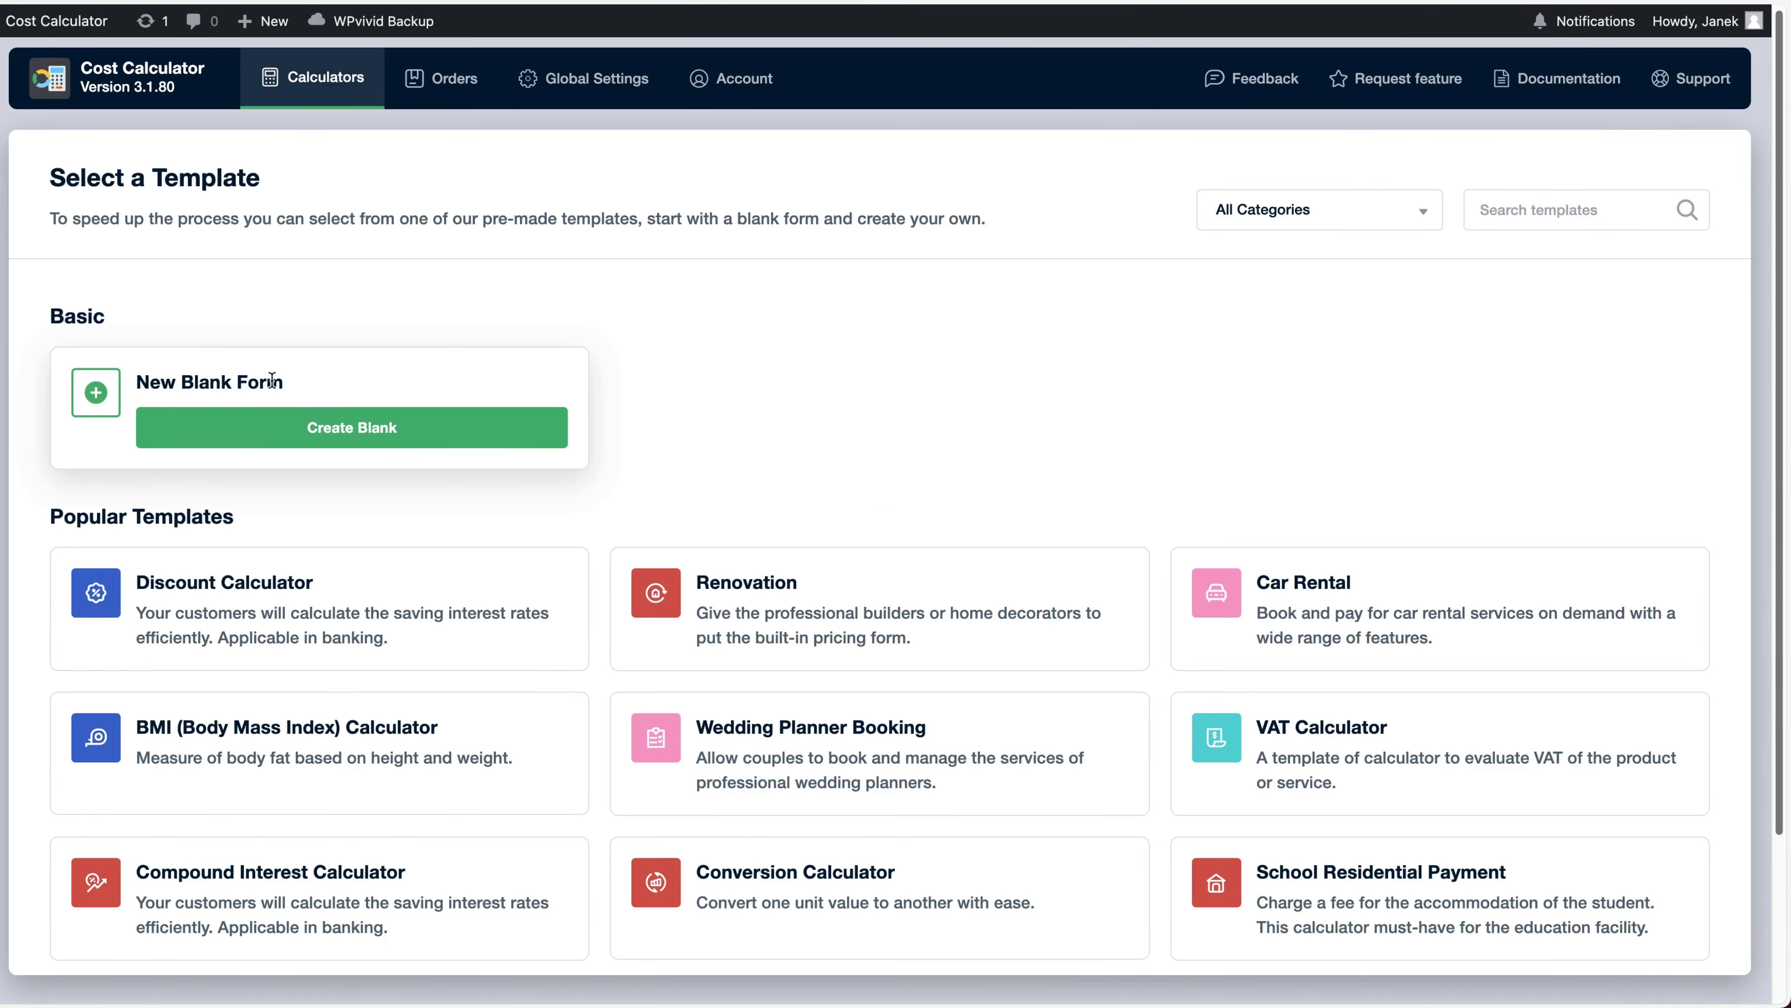
scroll(856, 514, down, 5)
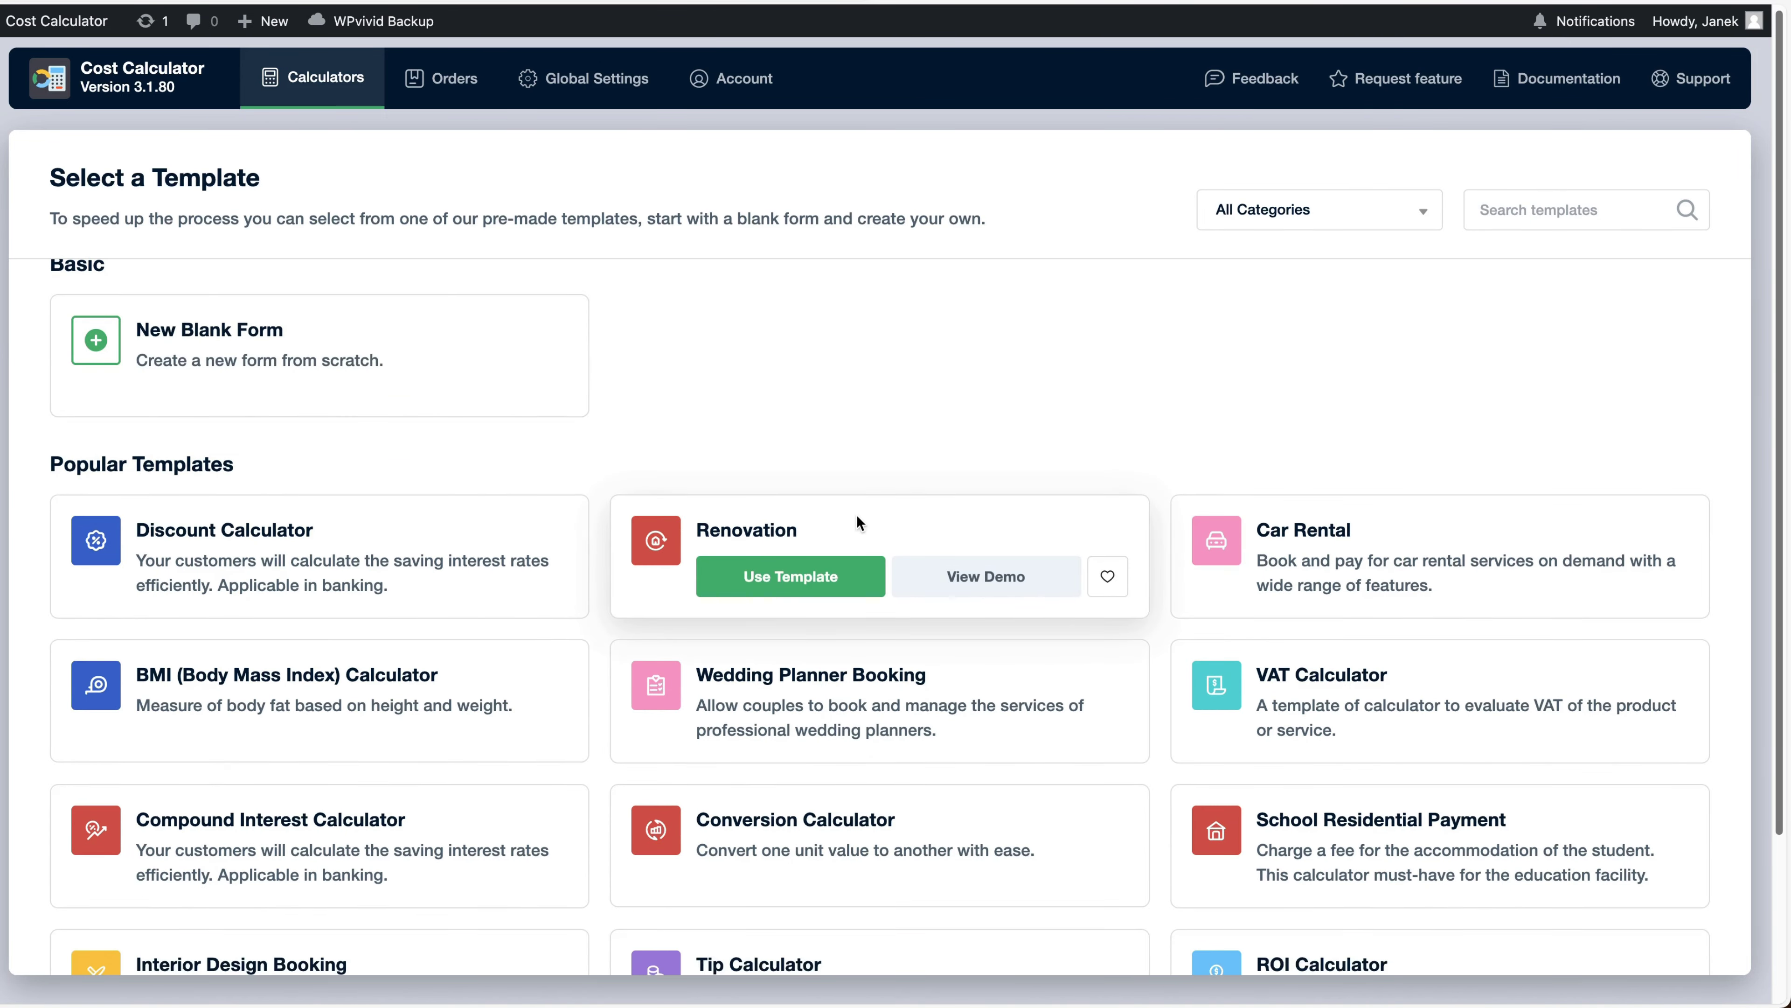
scroll(411, 544, down, 6)
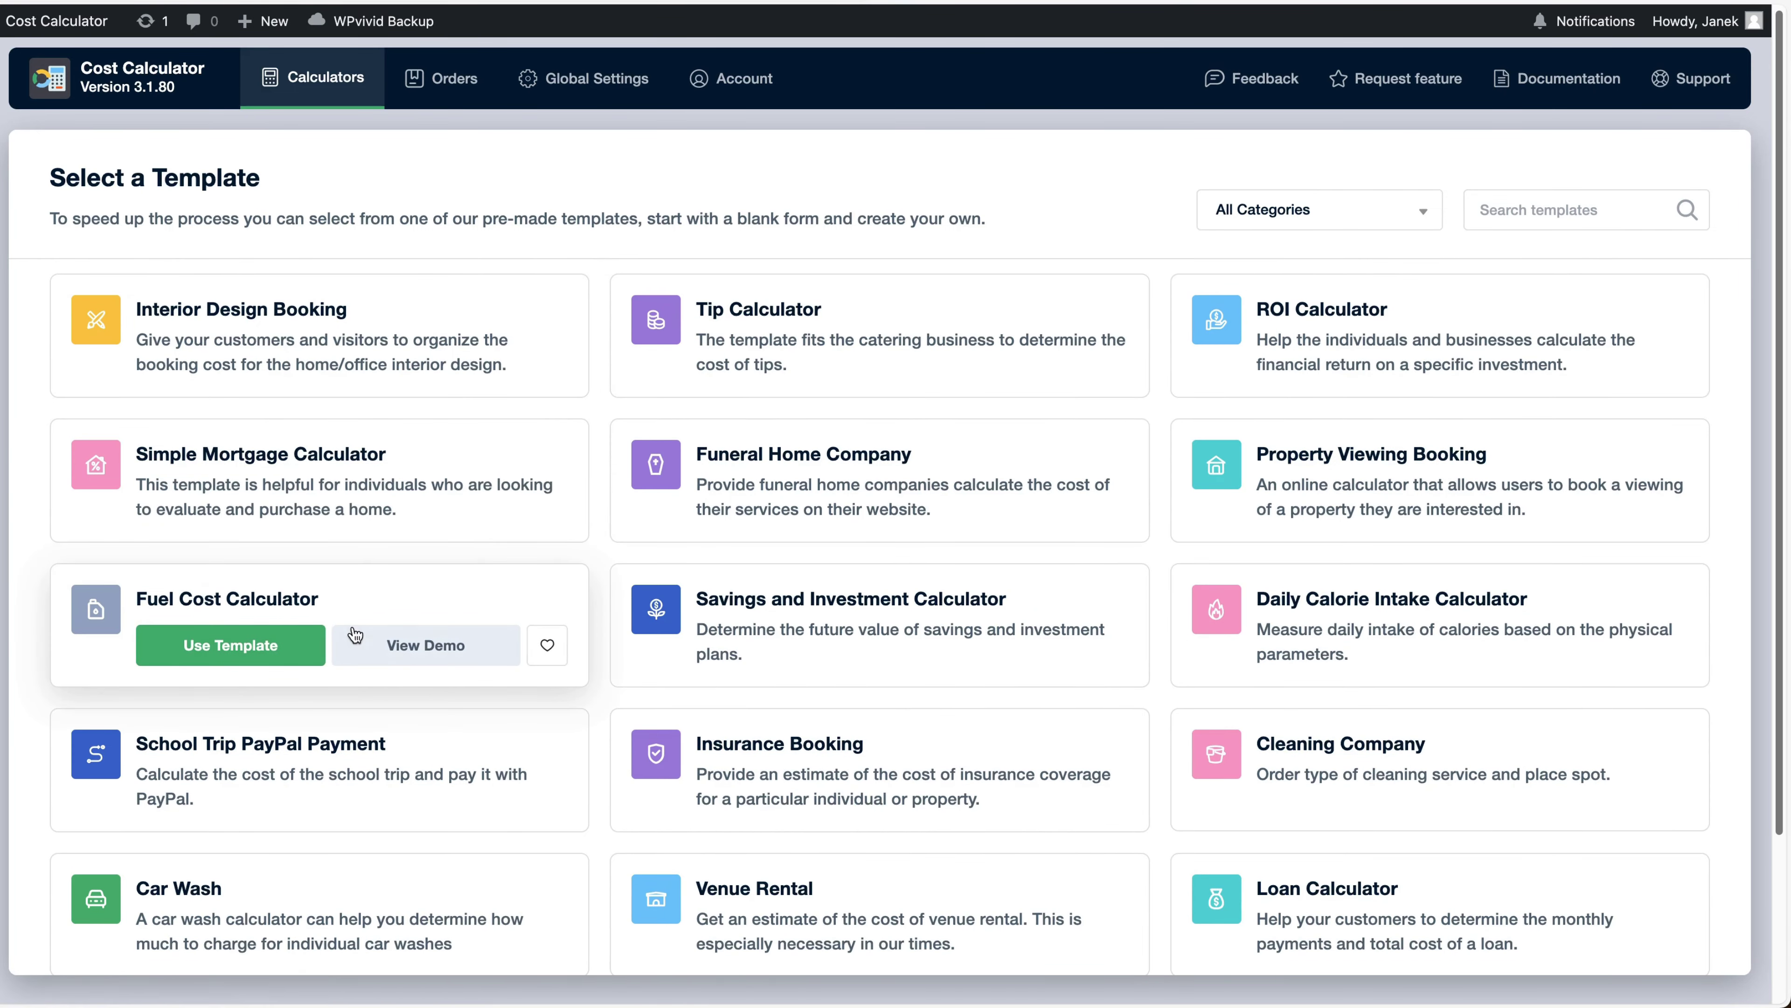
click(425, 651)
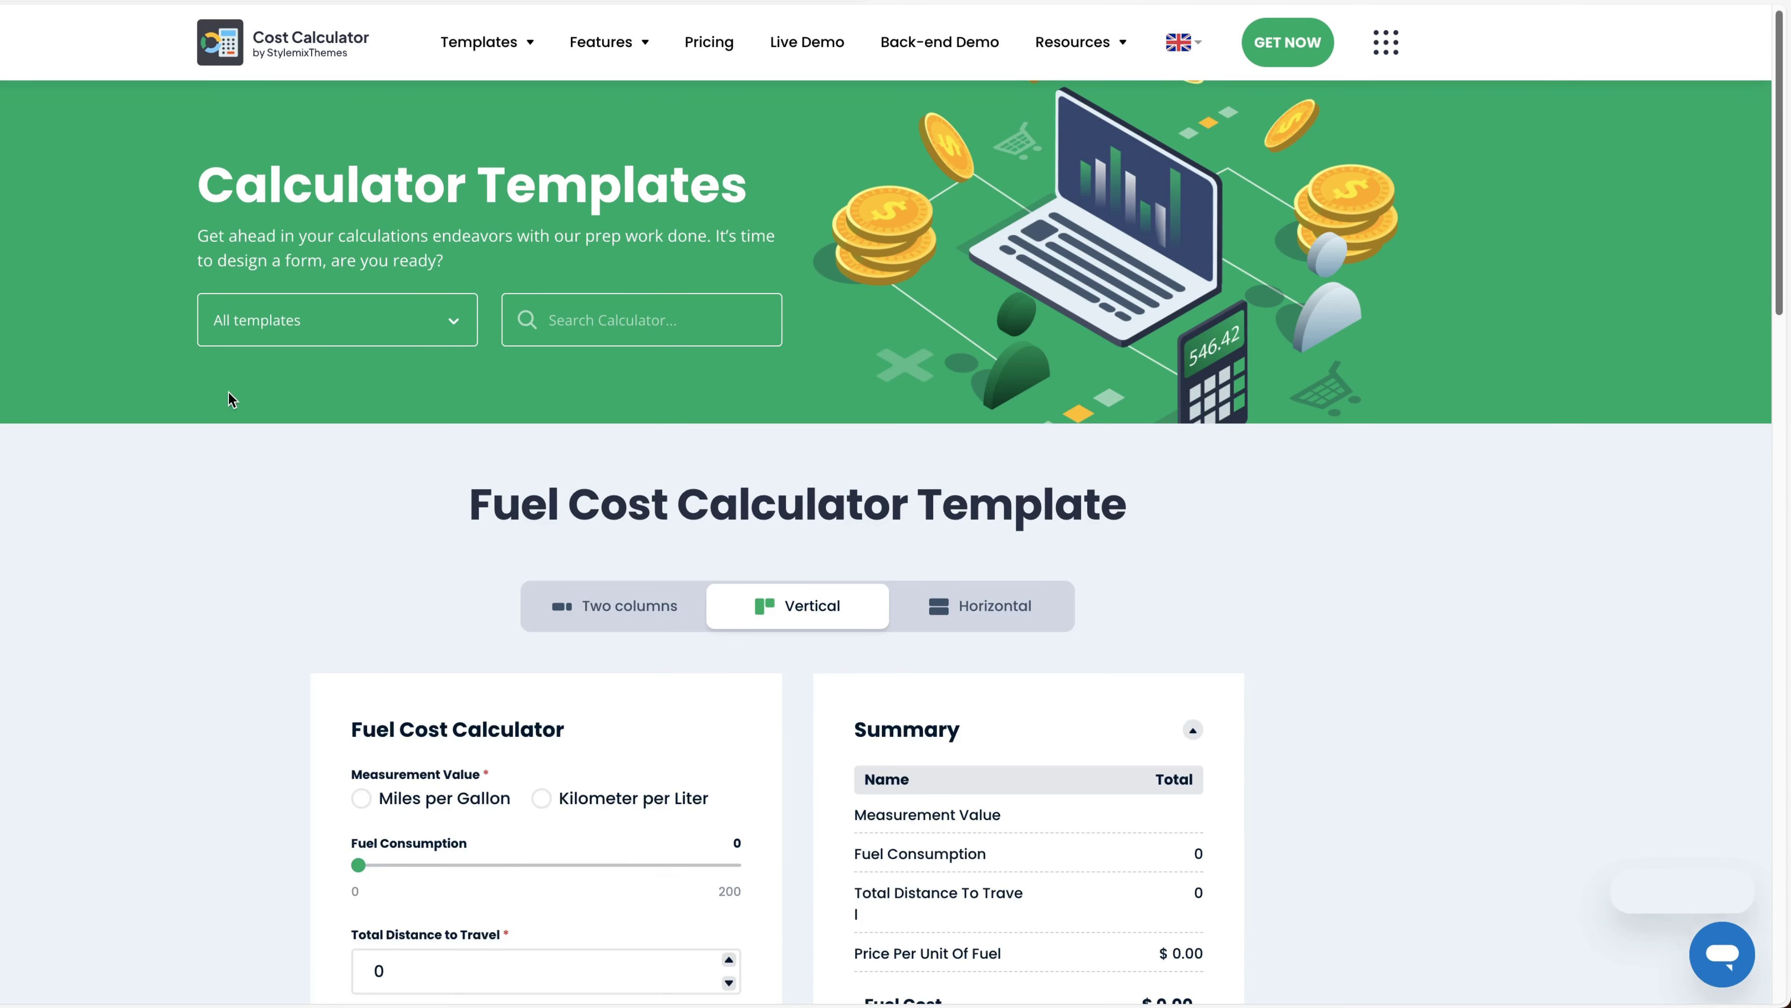
scroll(235, 400, down, 6)
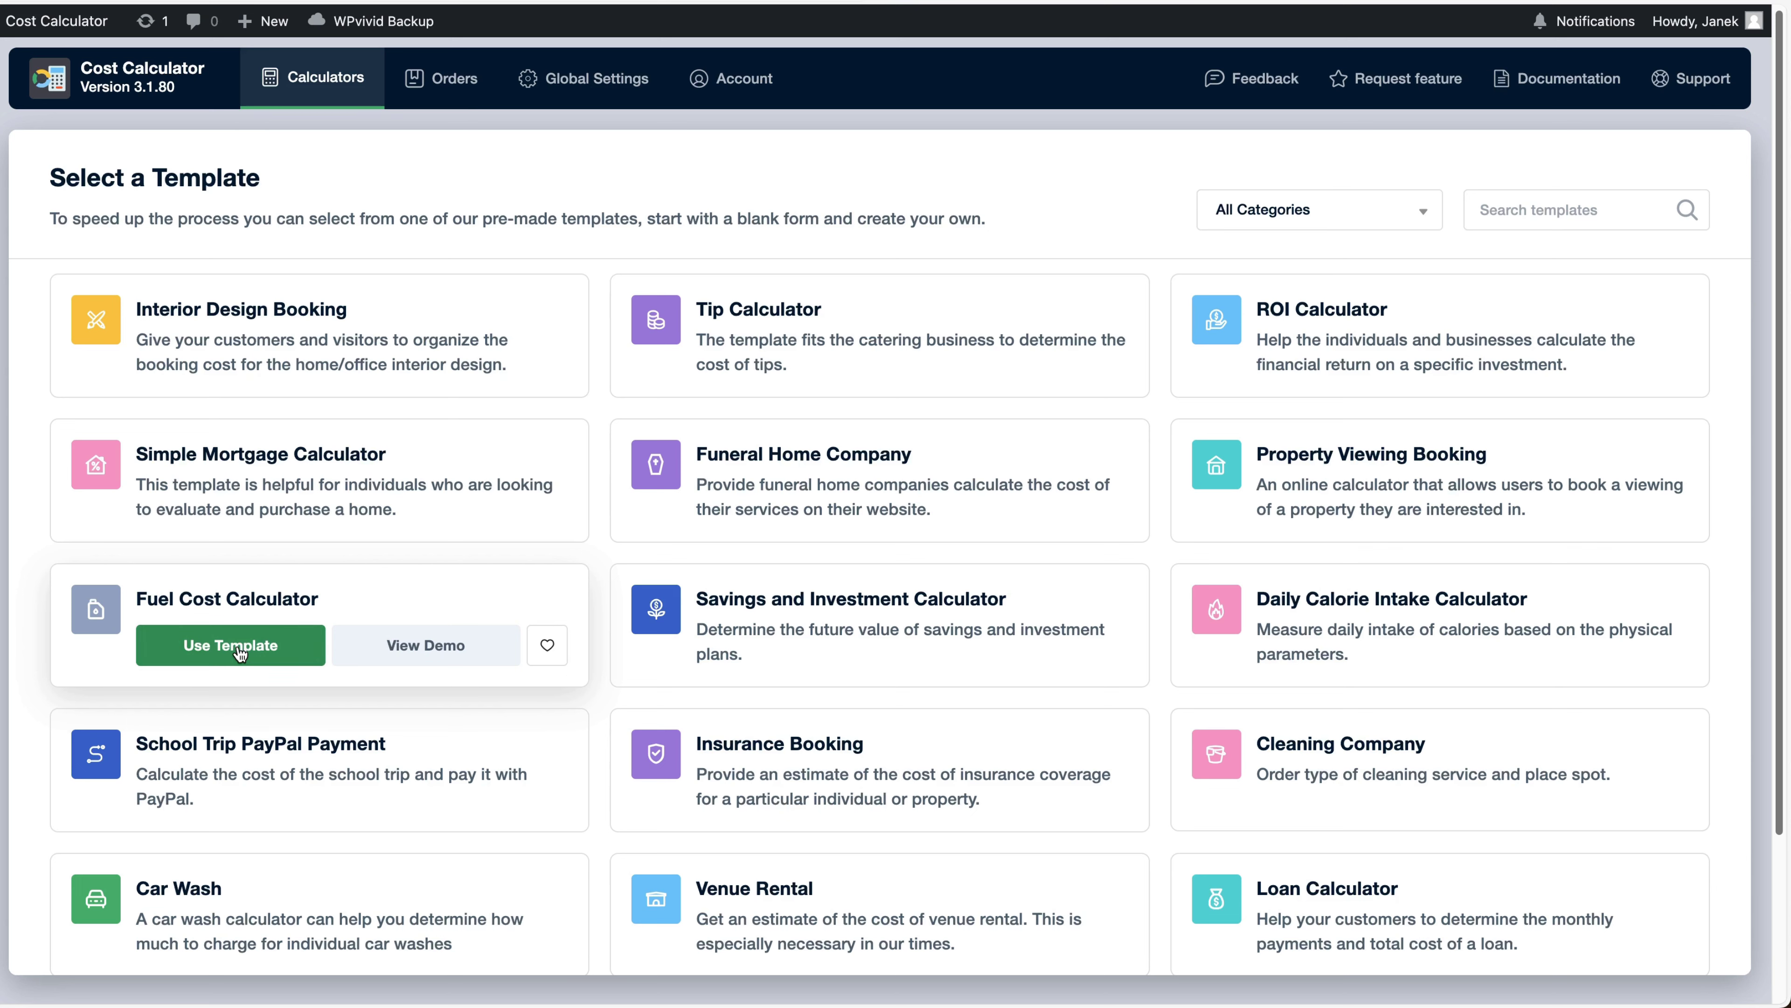
Add the Fuel Cost Calculator template to favorites and check the category filter
click(564, 651)
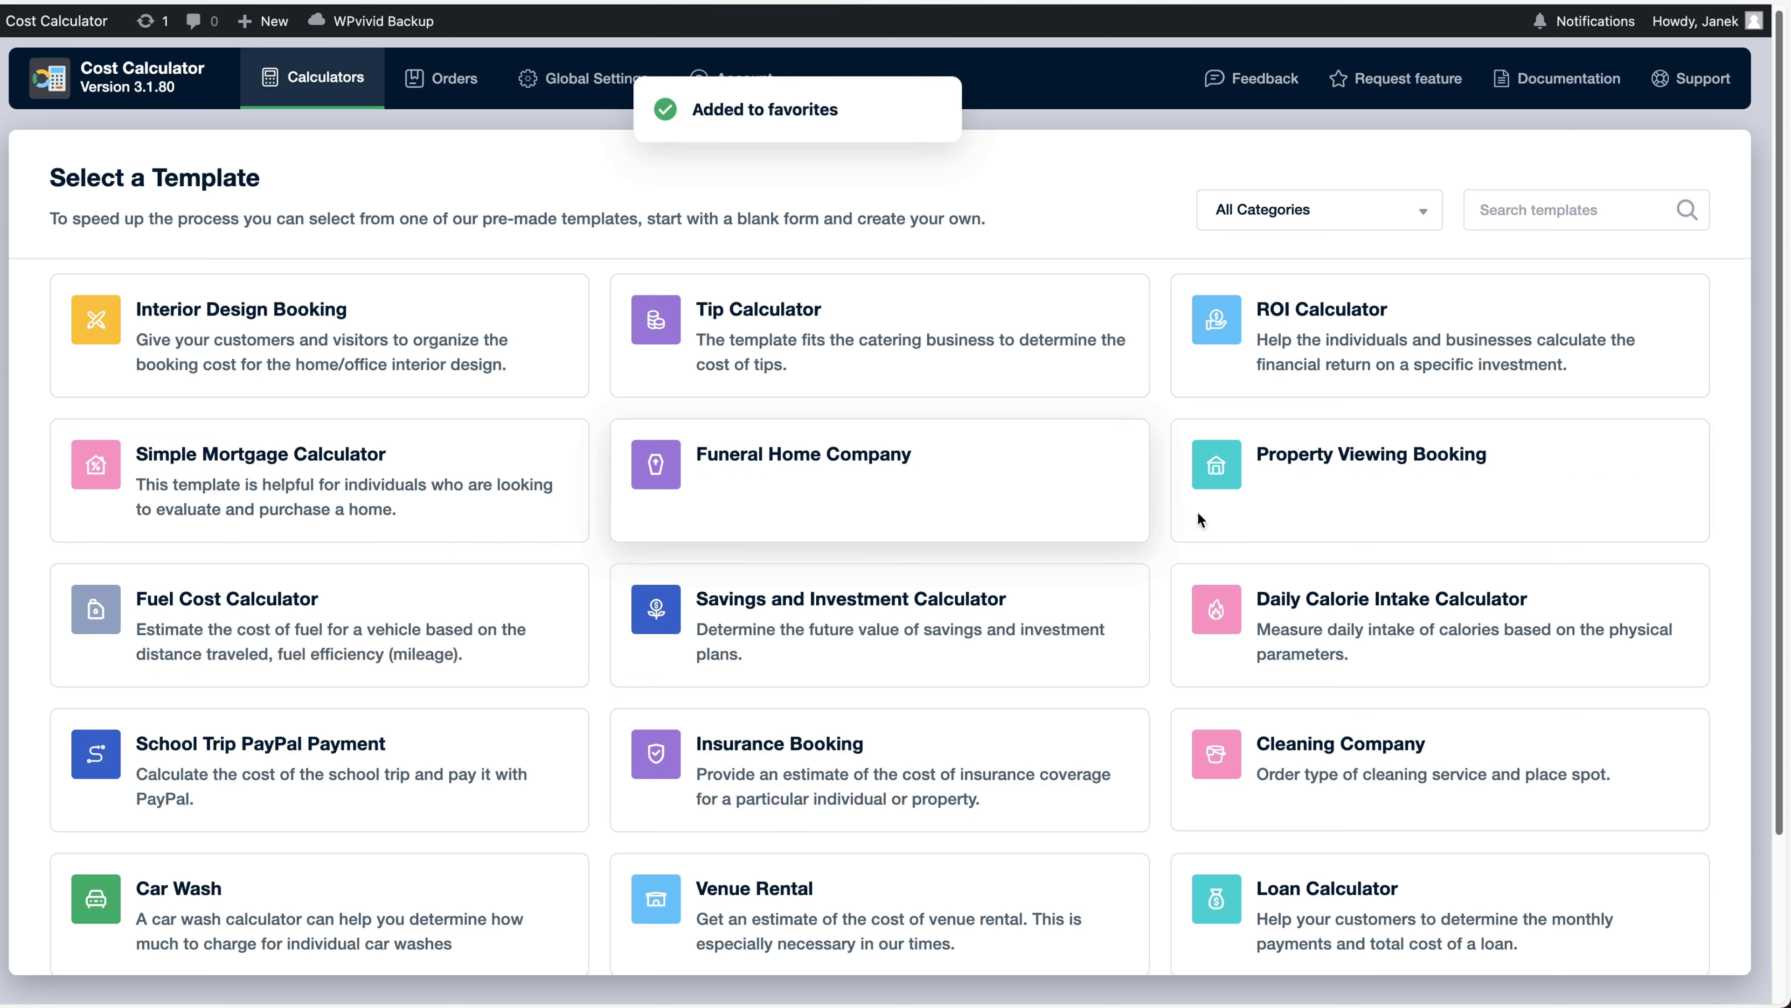
scroll(1089, 216, down, 1)
scroll(1090, 216, up, 1)
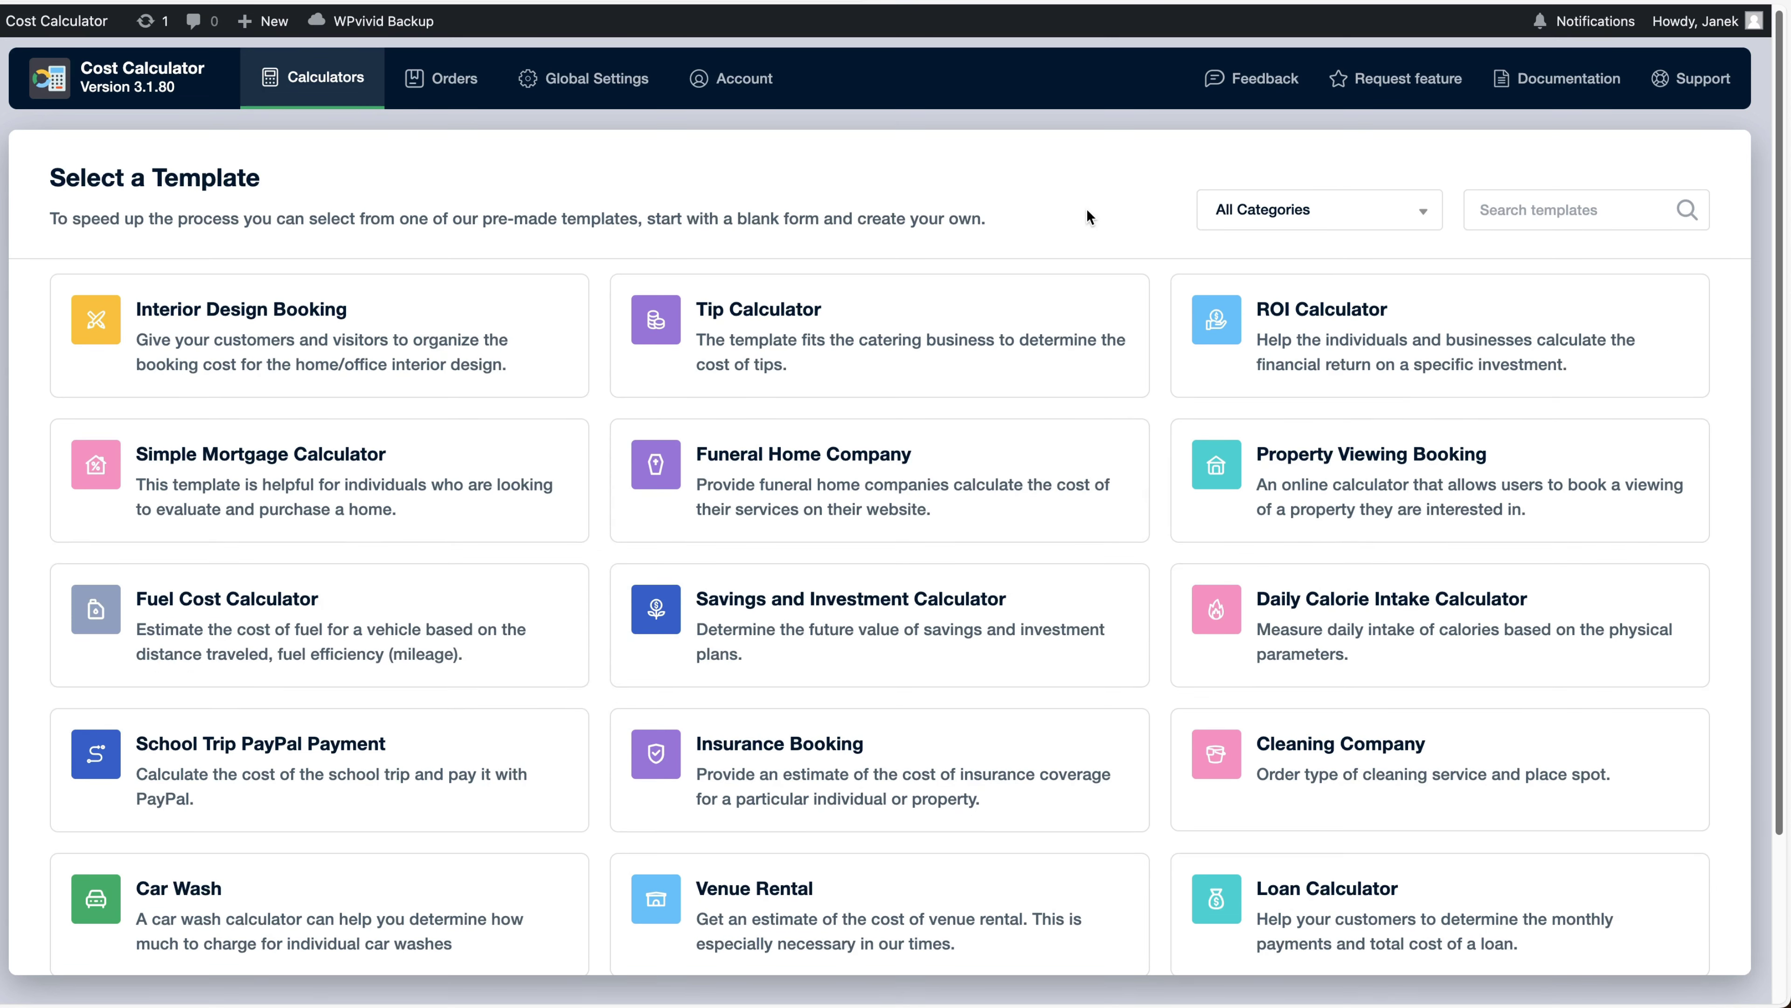
click(1319, 210)
click(1477, 175)
Search the templates for 'bmi' to find the BMI (Body Mass Index) Calculator
click(1514, 210)
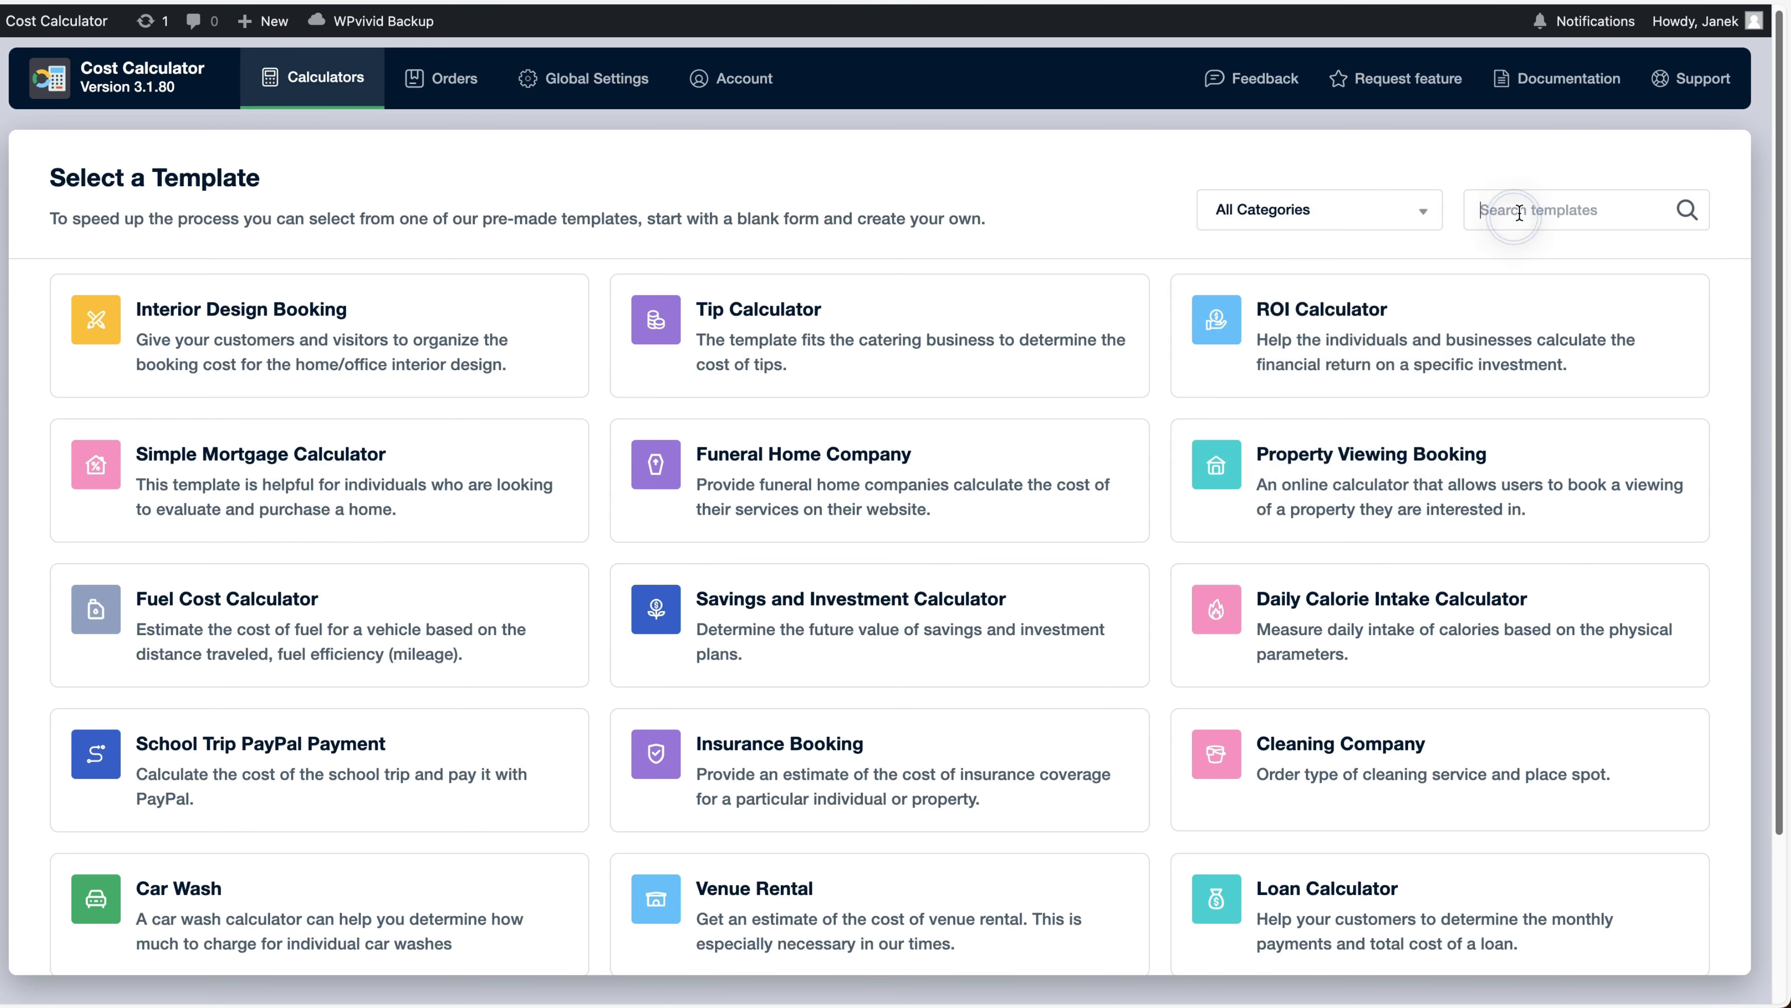
text(clean)
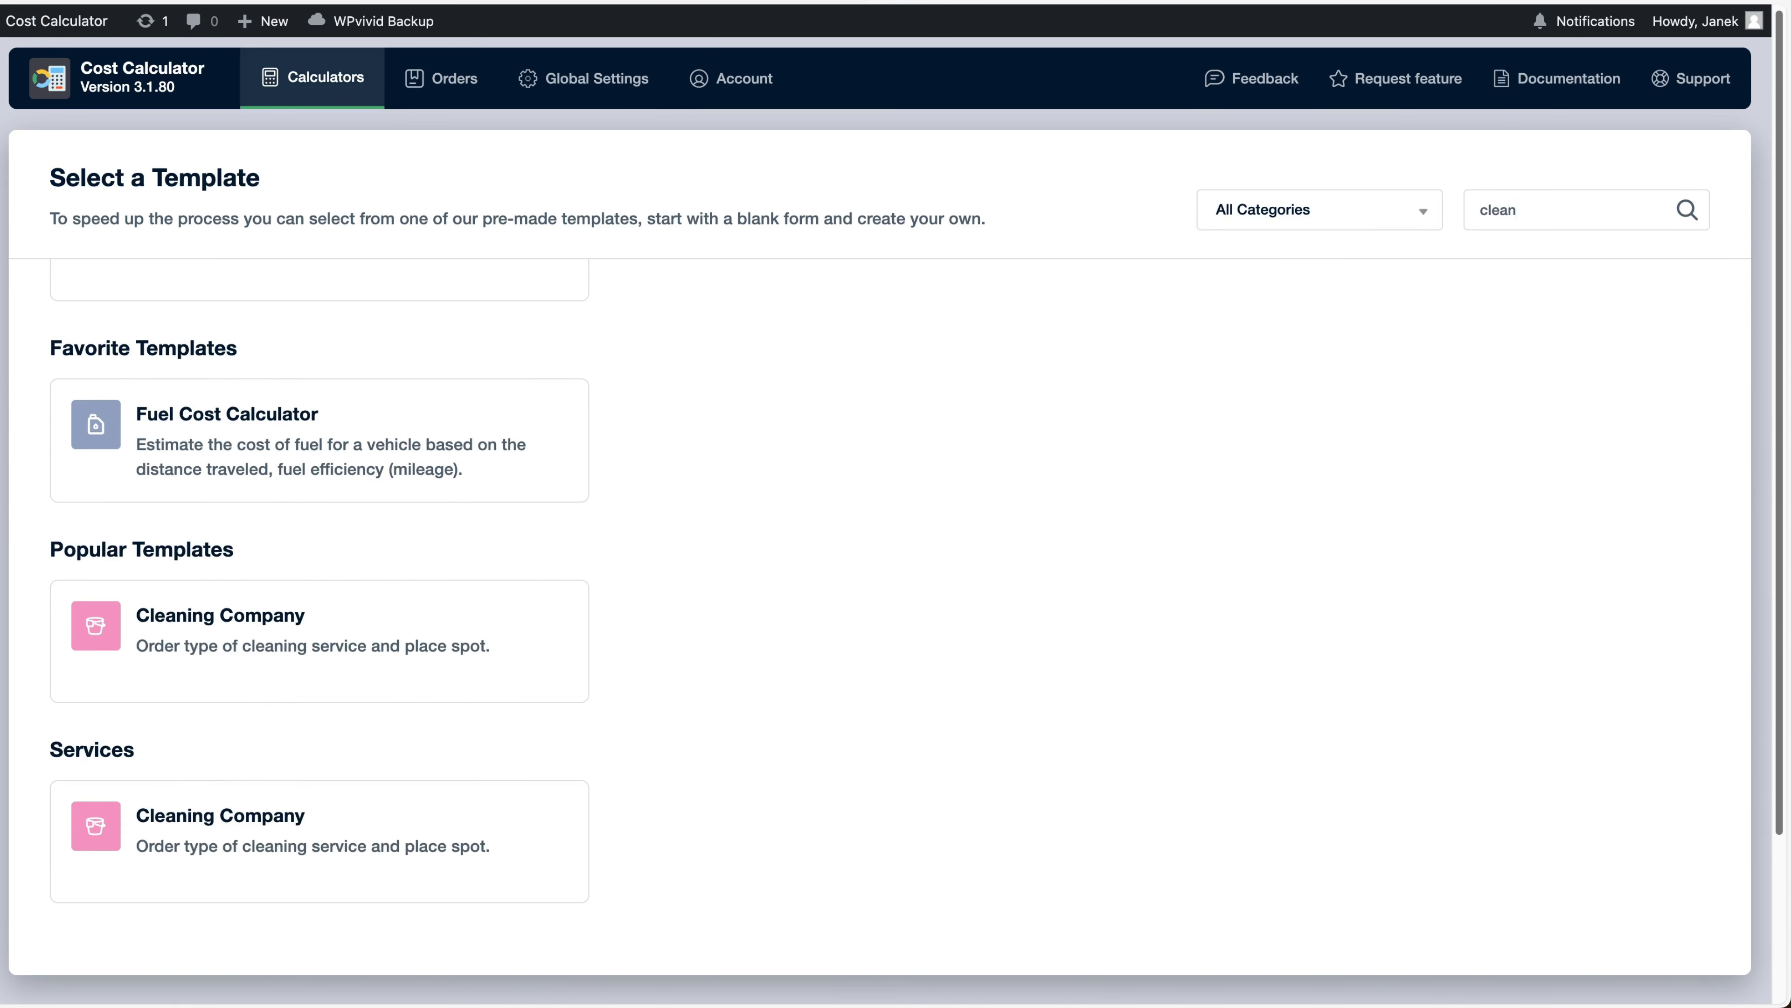
key(BackSpace)
key(BackSpace)
key(BackSpace)
key(BackSpace)
key(BackSpace)
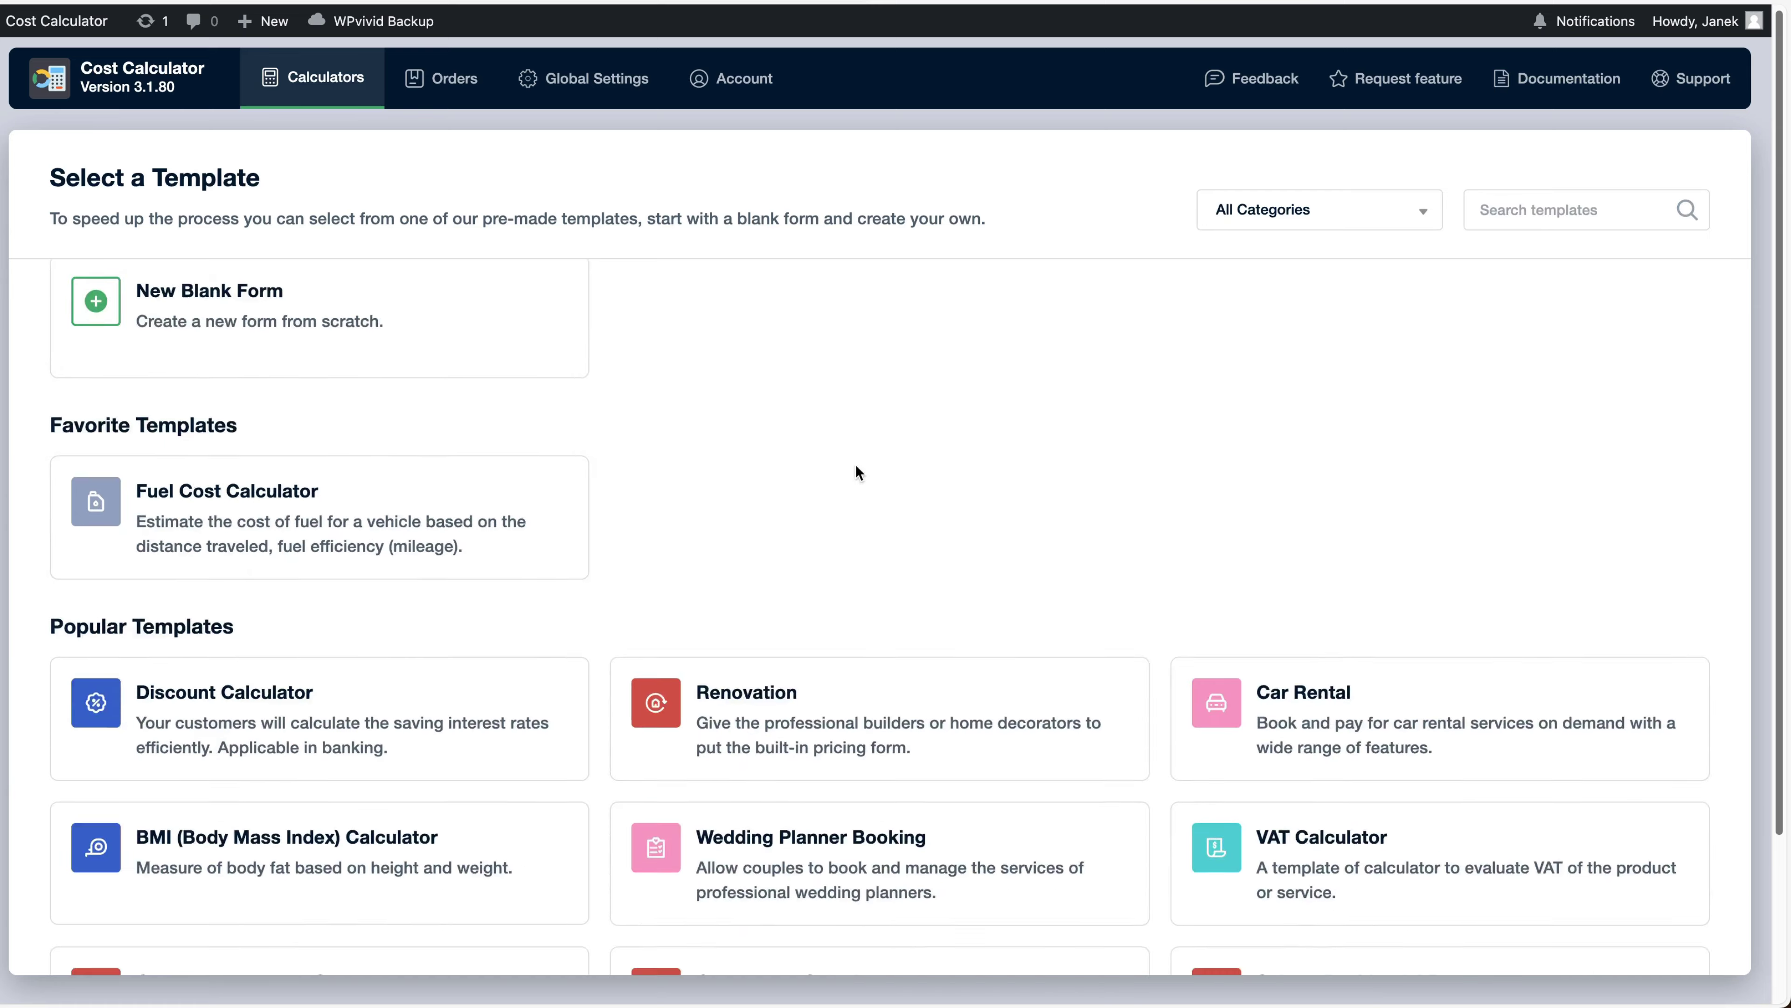
scroll(854, 464, down, 9)
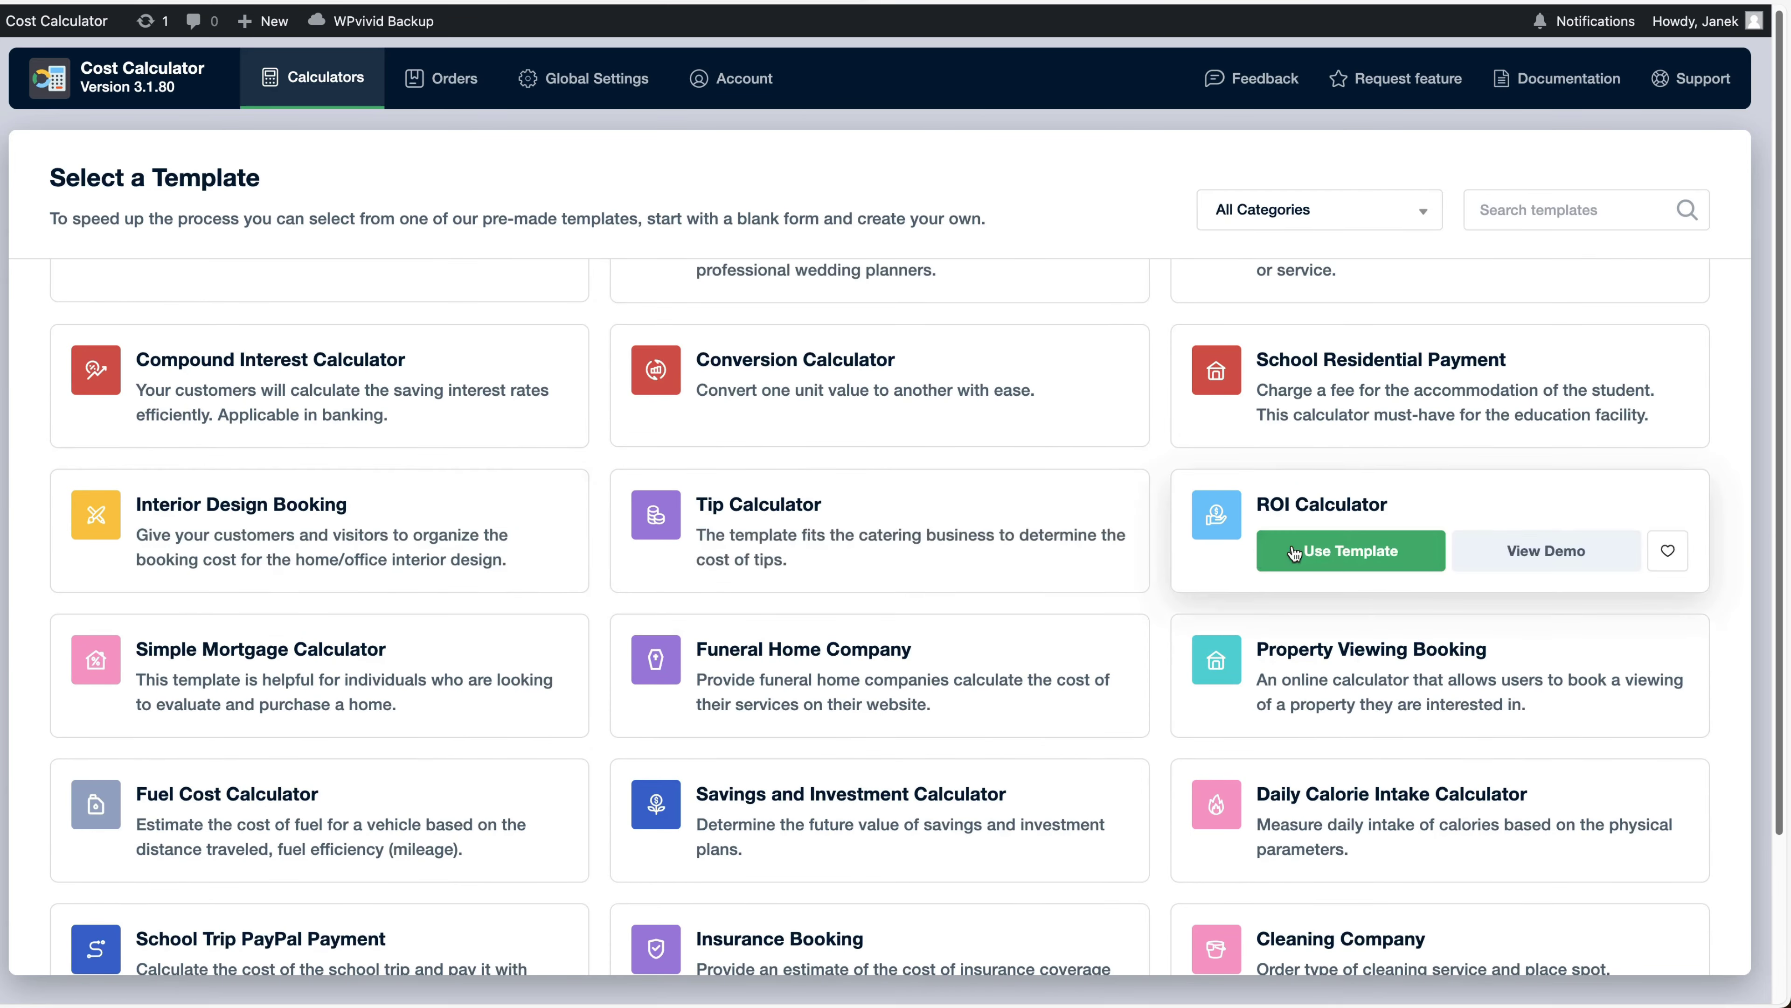
text(bmi)
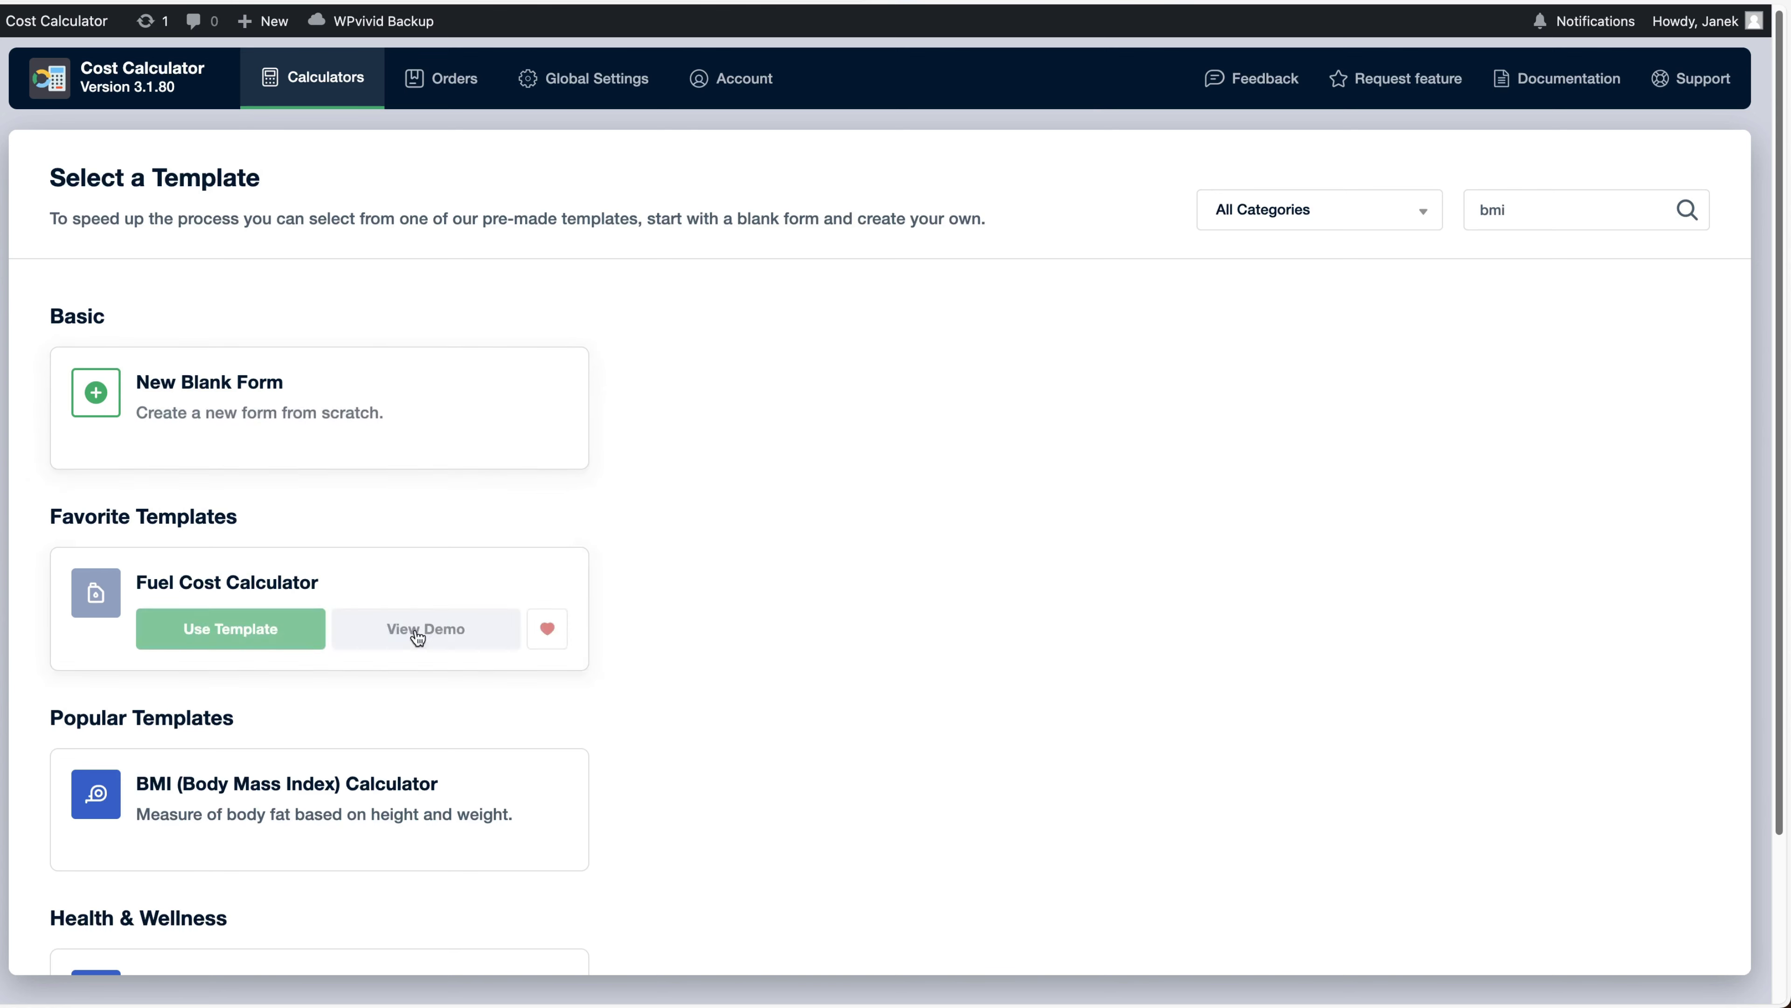
scroll(367, 656, down, 2)
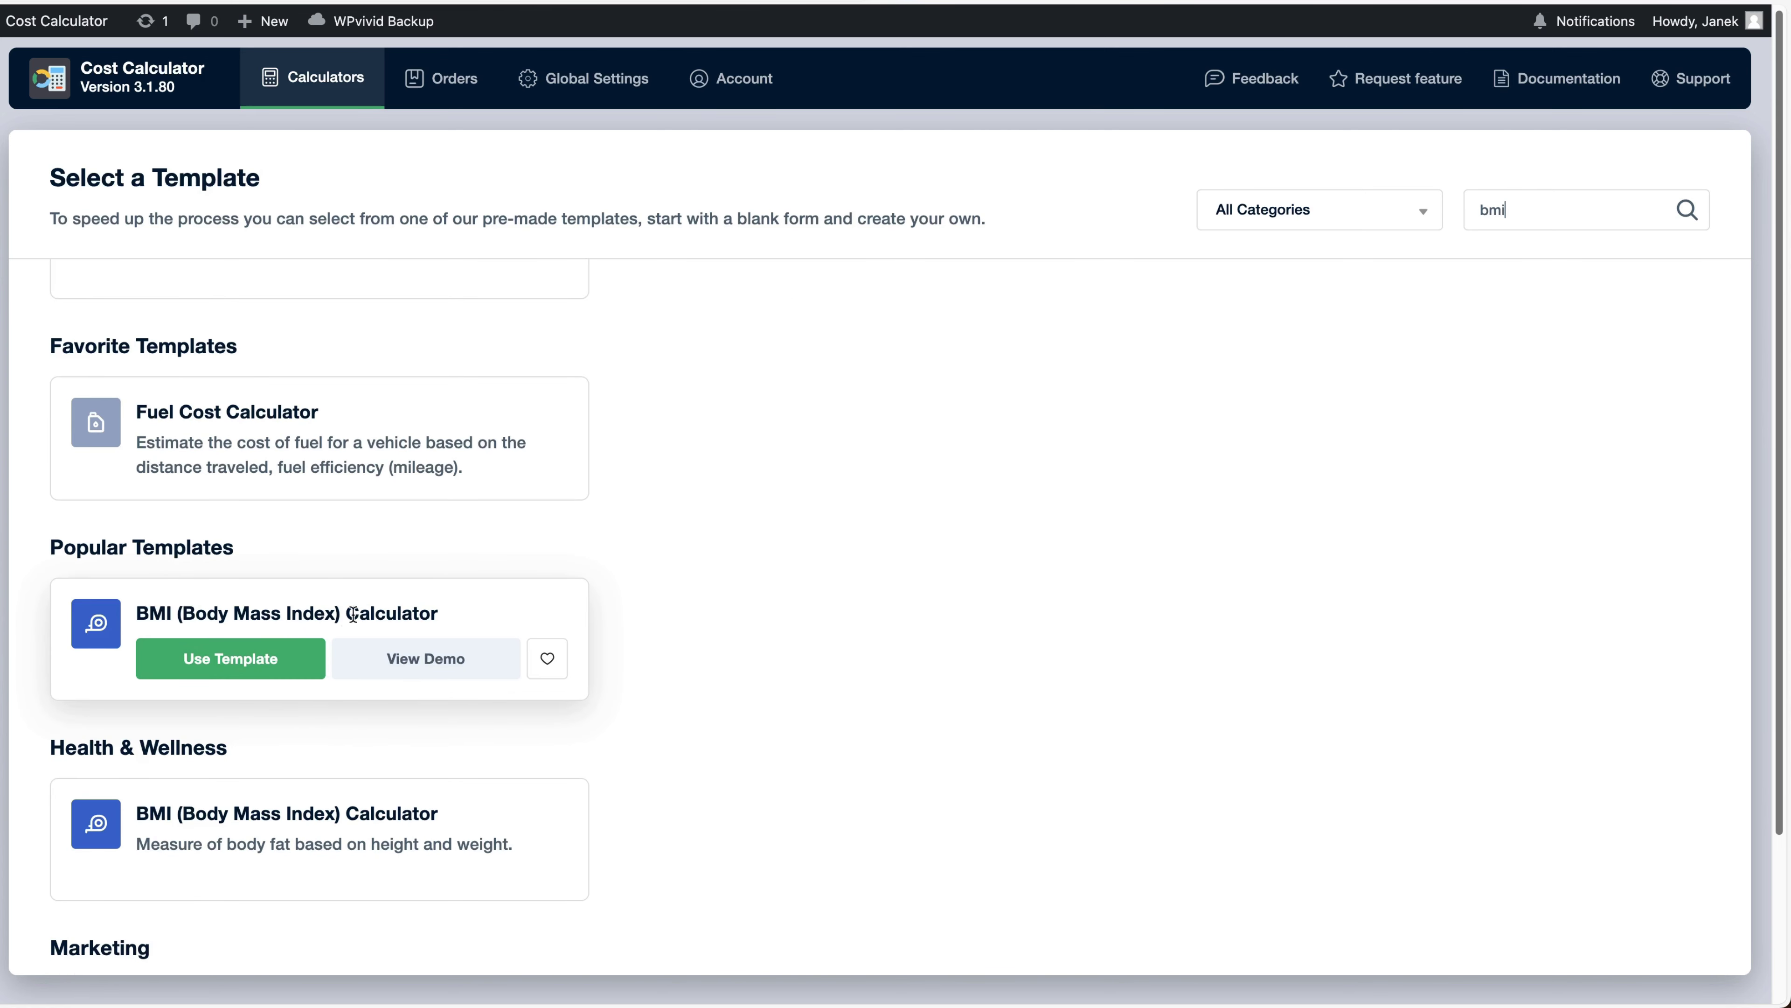
Create a calculator from the BMI template, preview it on mobile, then open Your Height settings
click(248, 658)
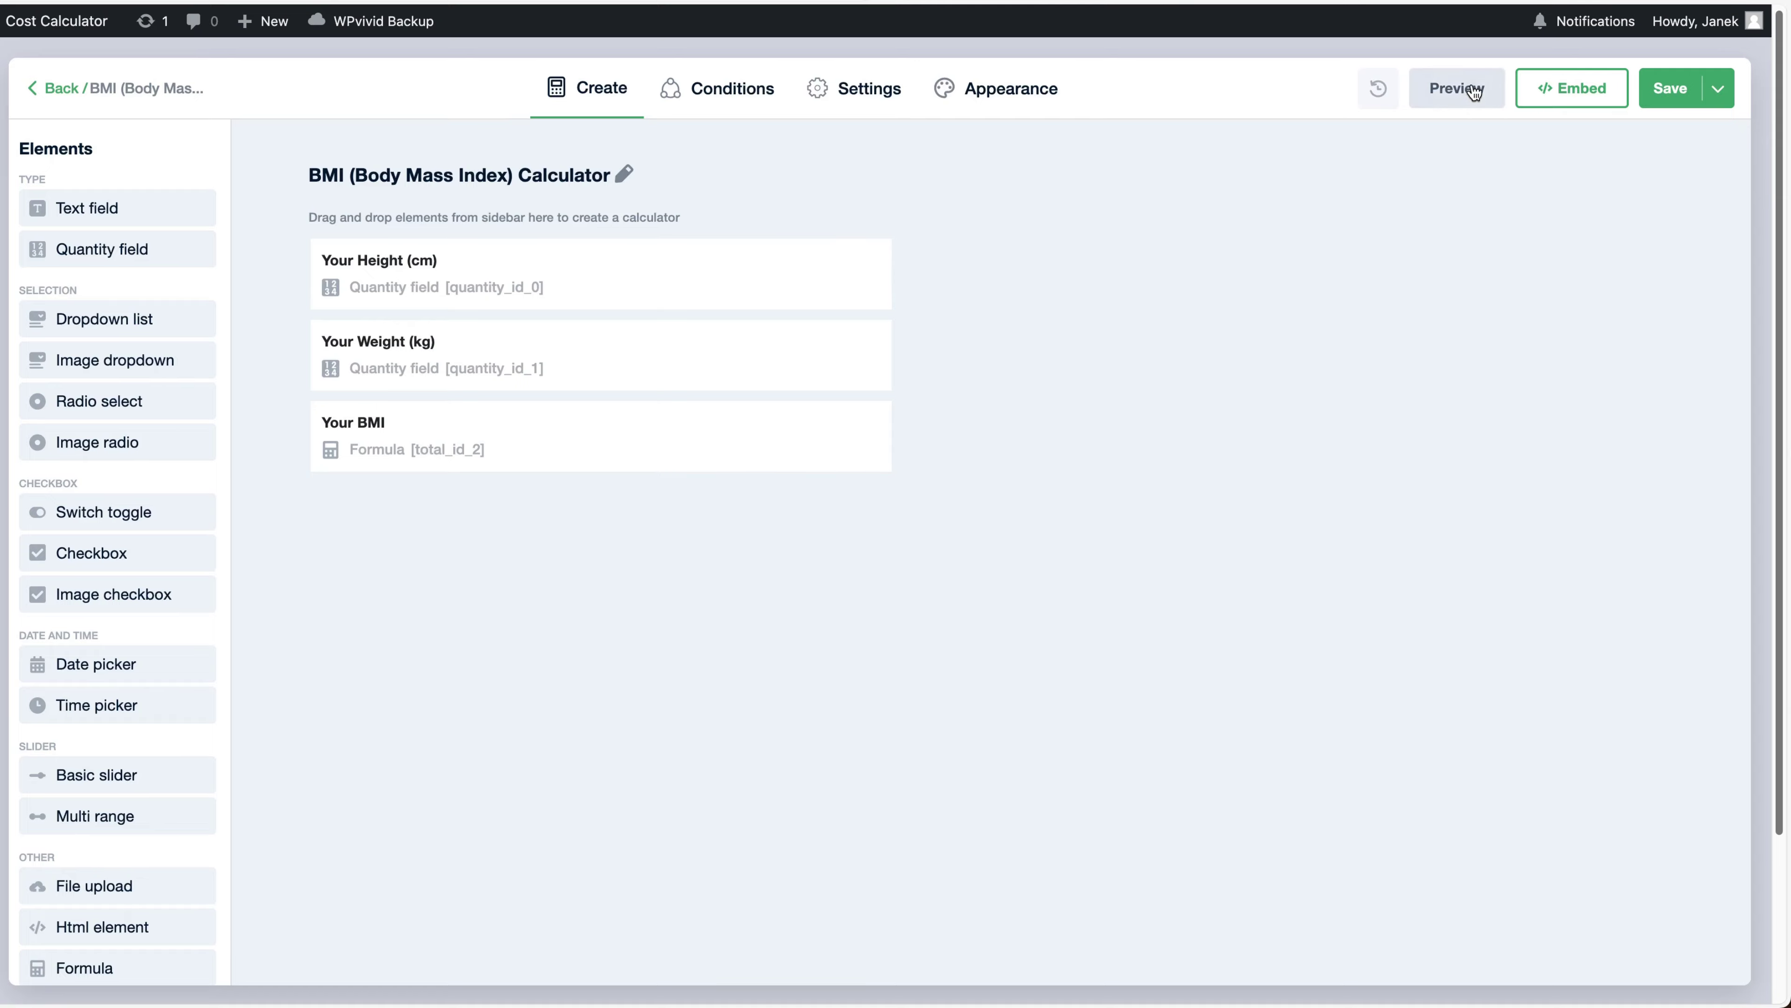
click(1474, 92)
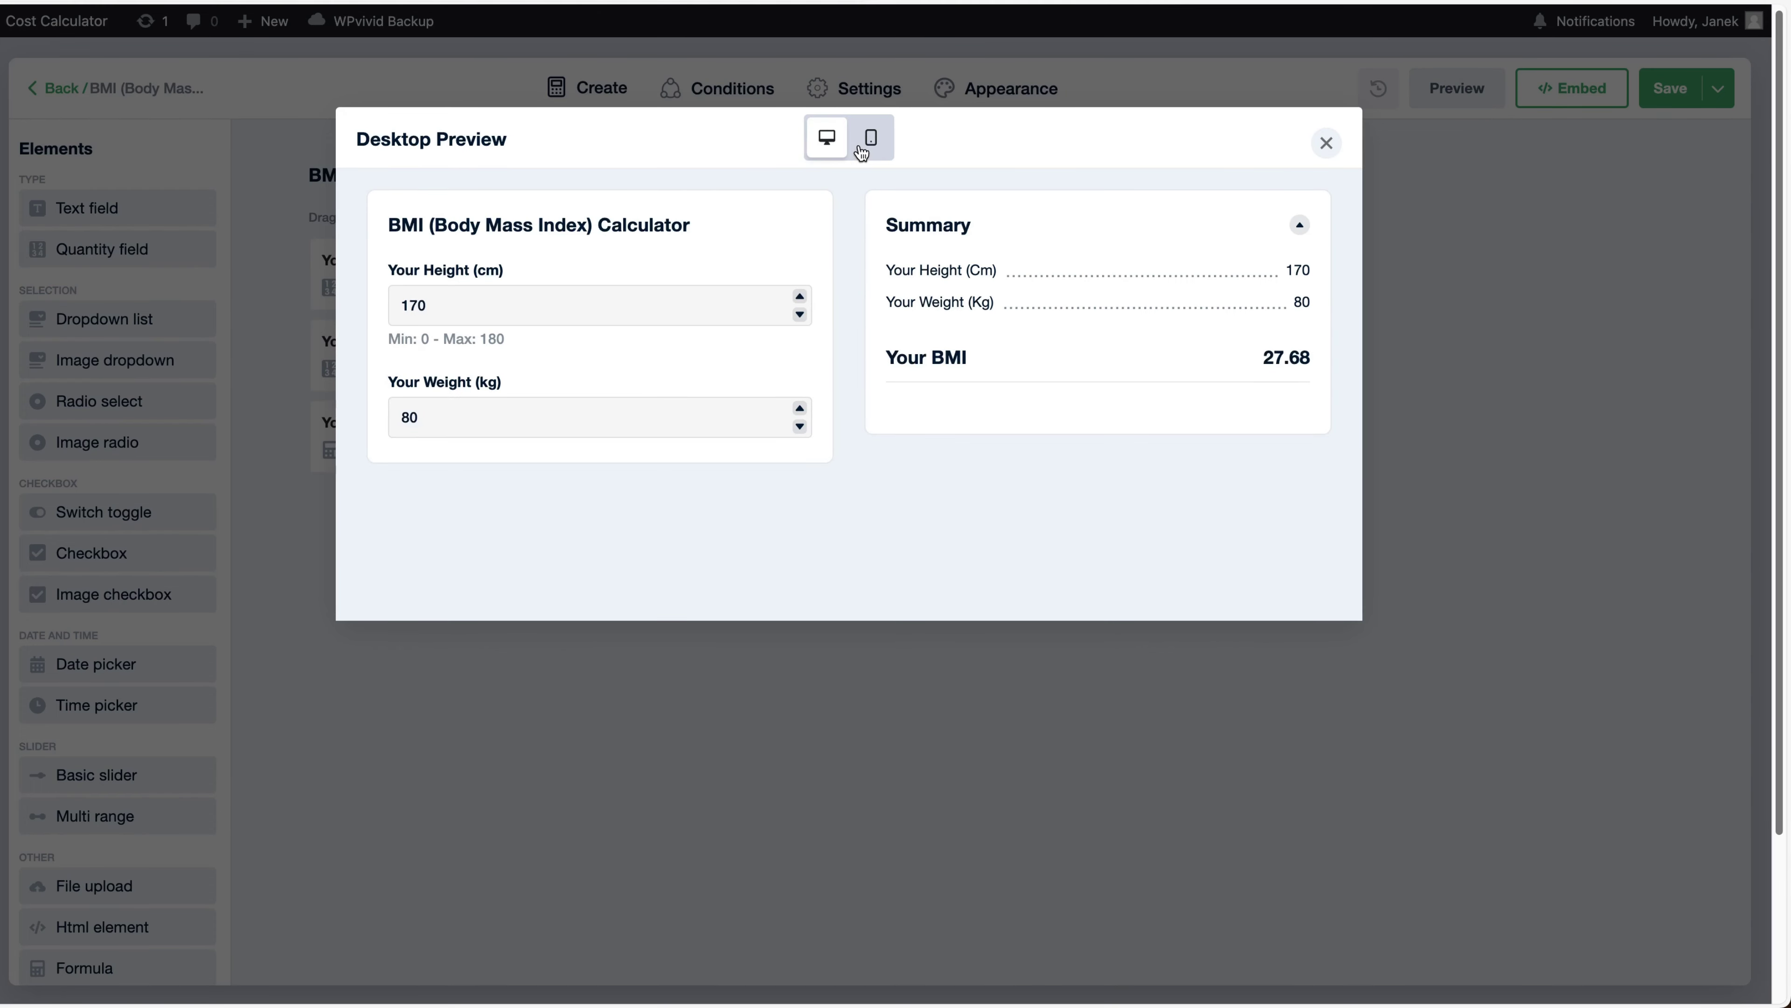
click(871, 139)
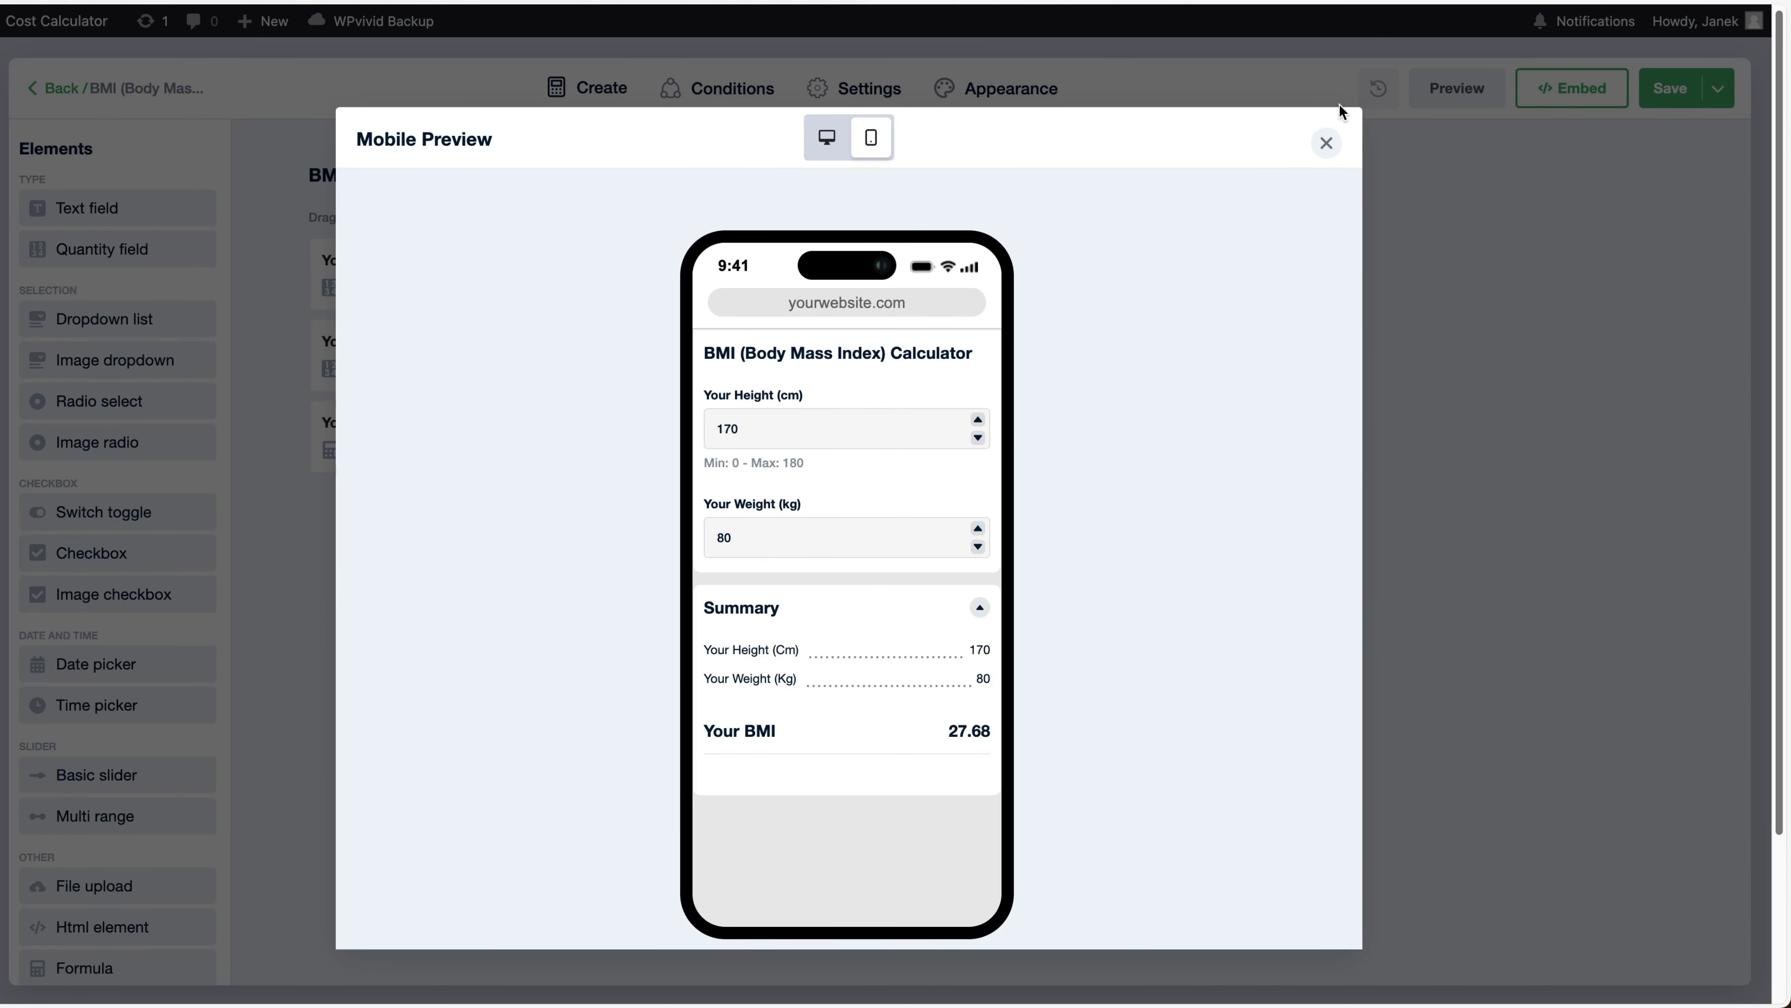
click(1326, 143)
click(578, 274)
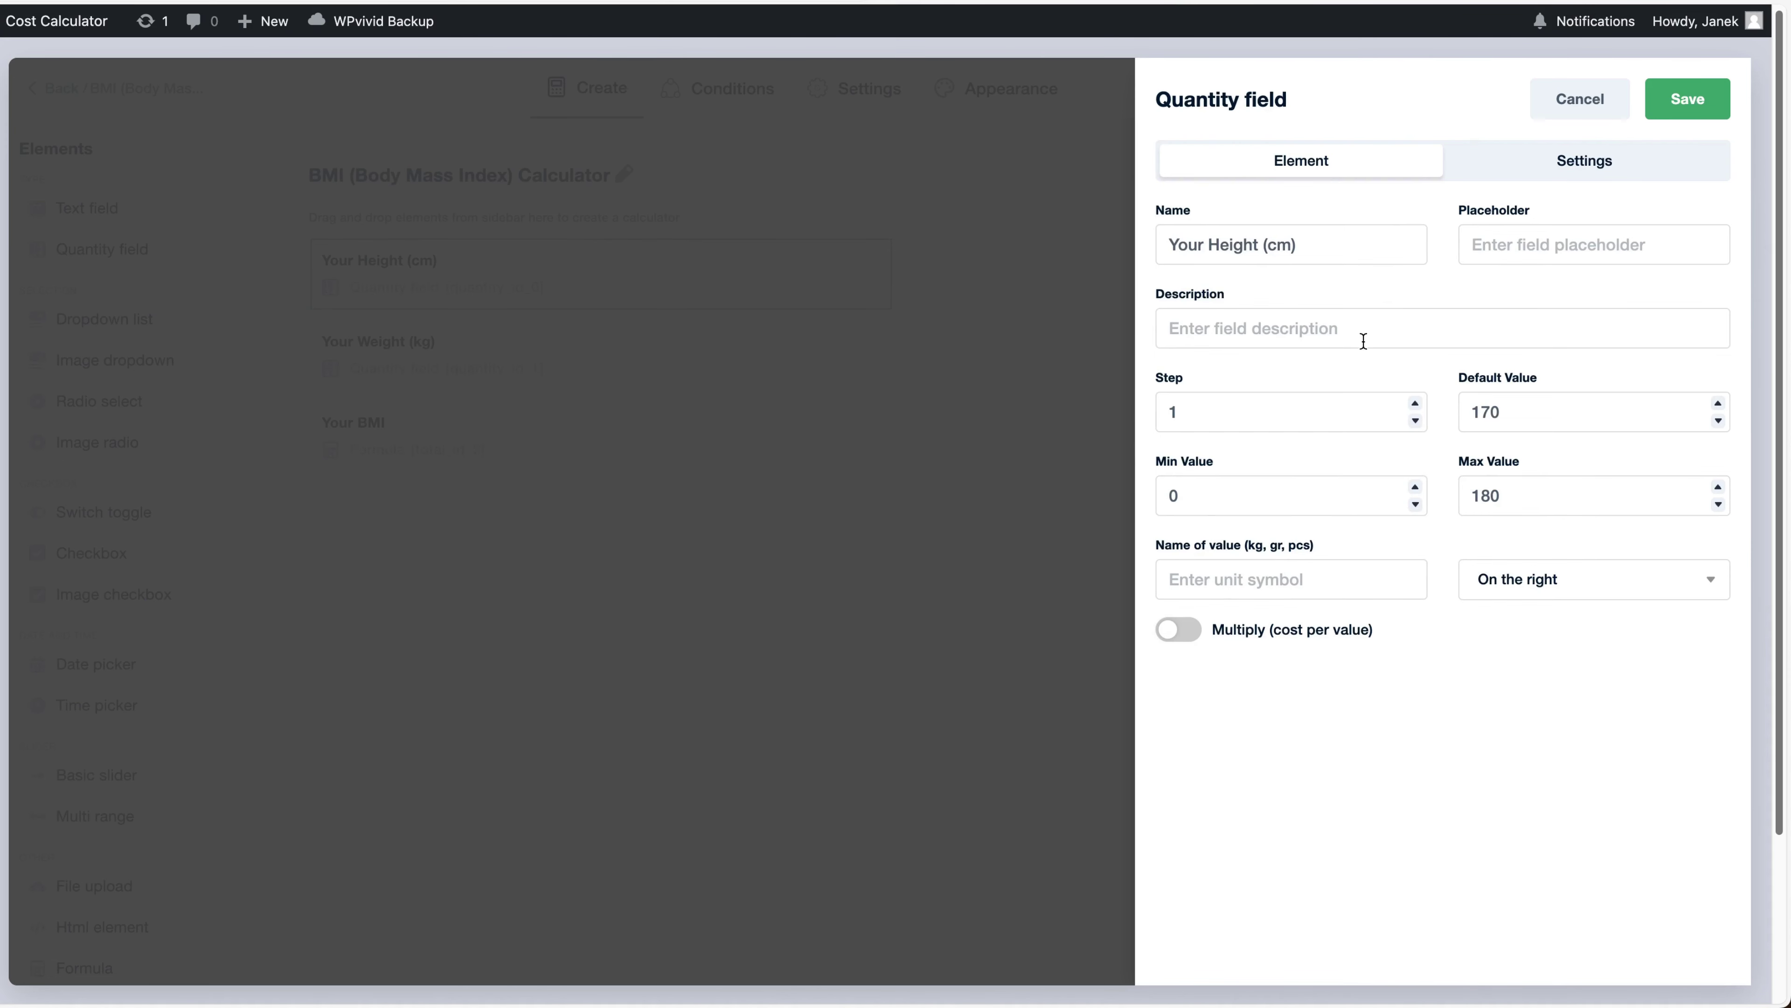
Review the Your Height field's Settings toggles, then cancel without changes
click(1594, 164)
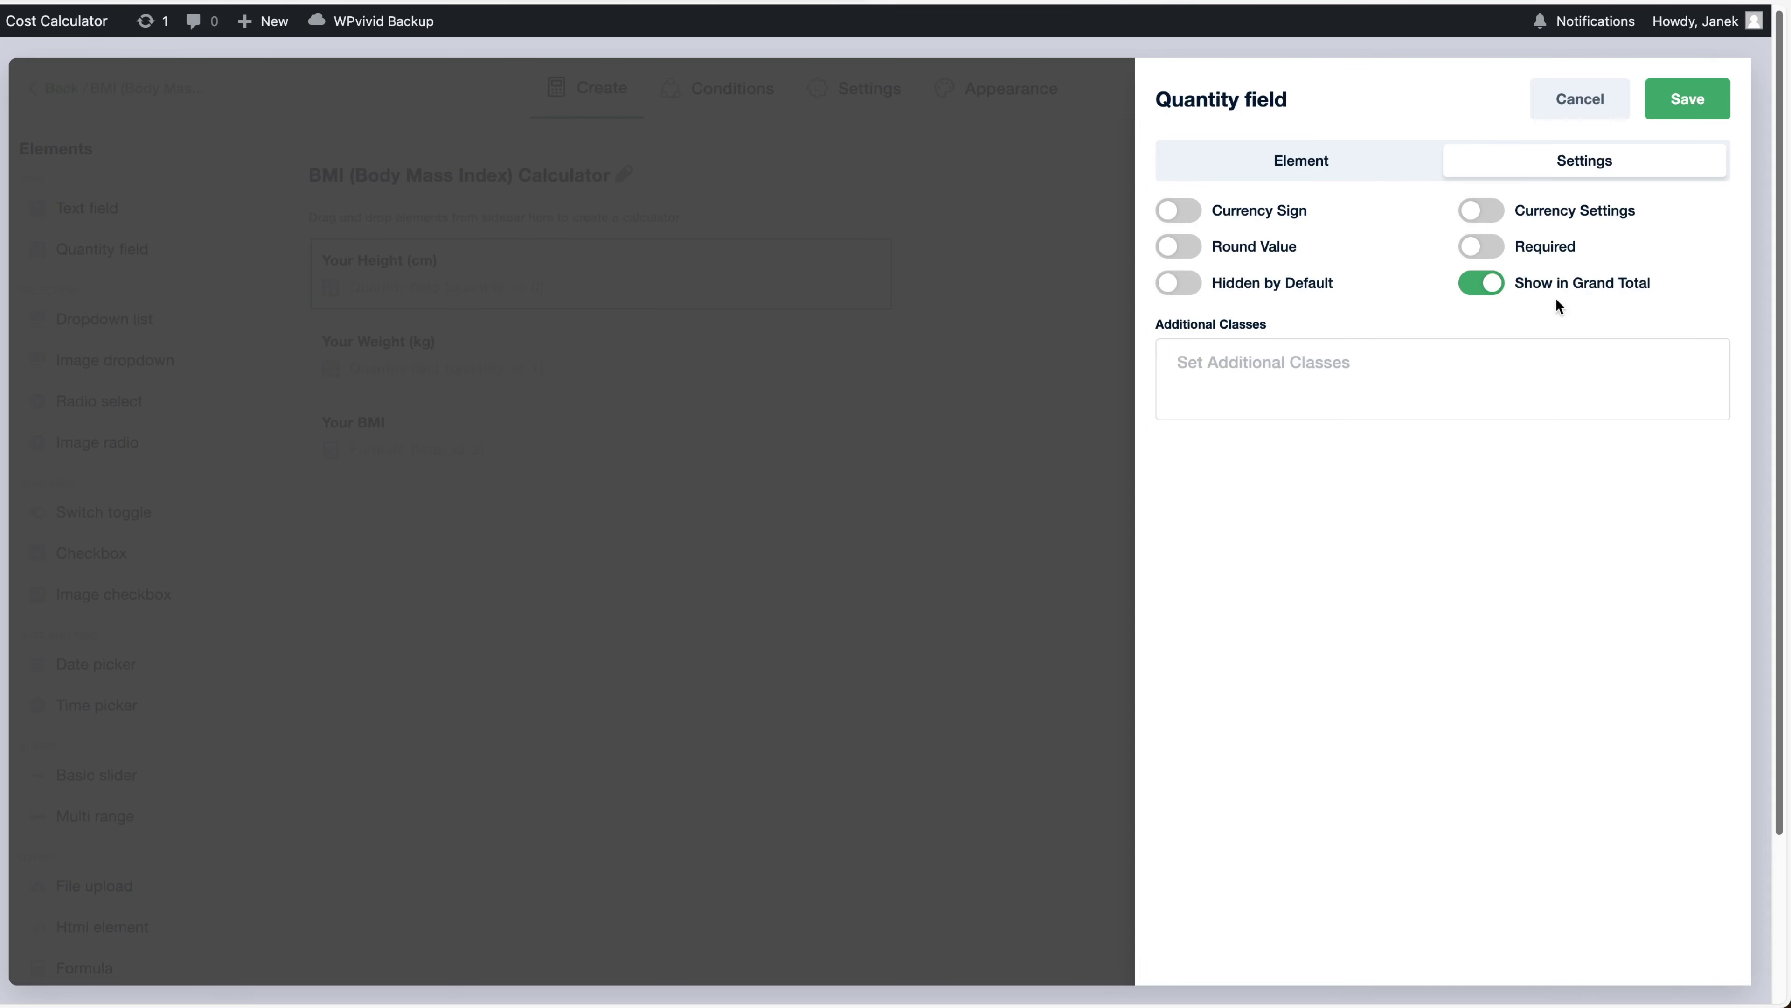
click(1599, 106)
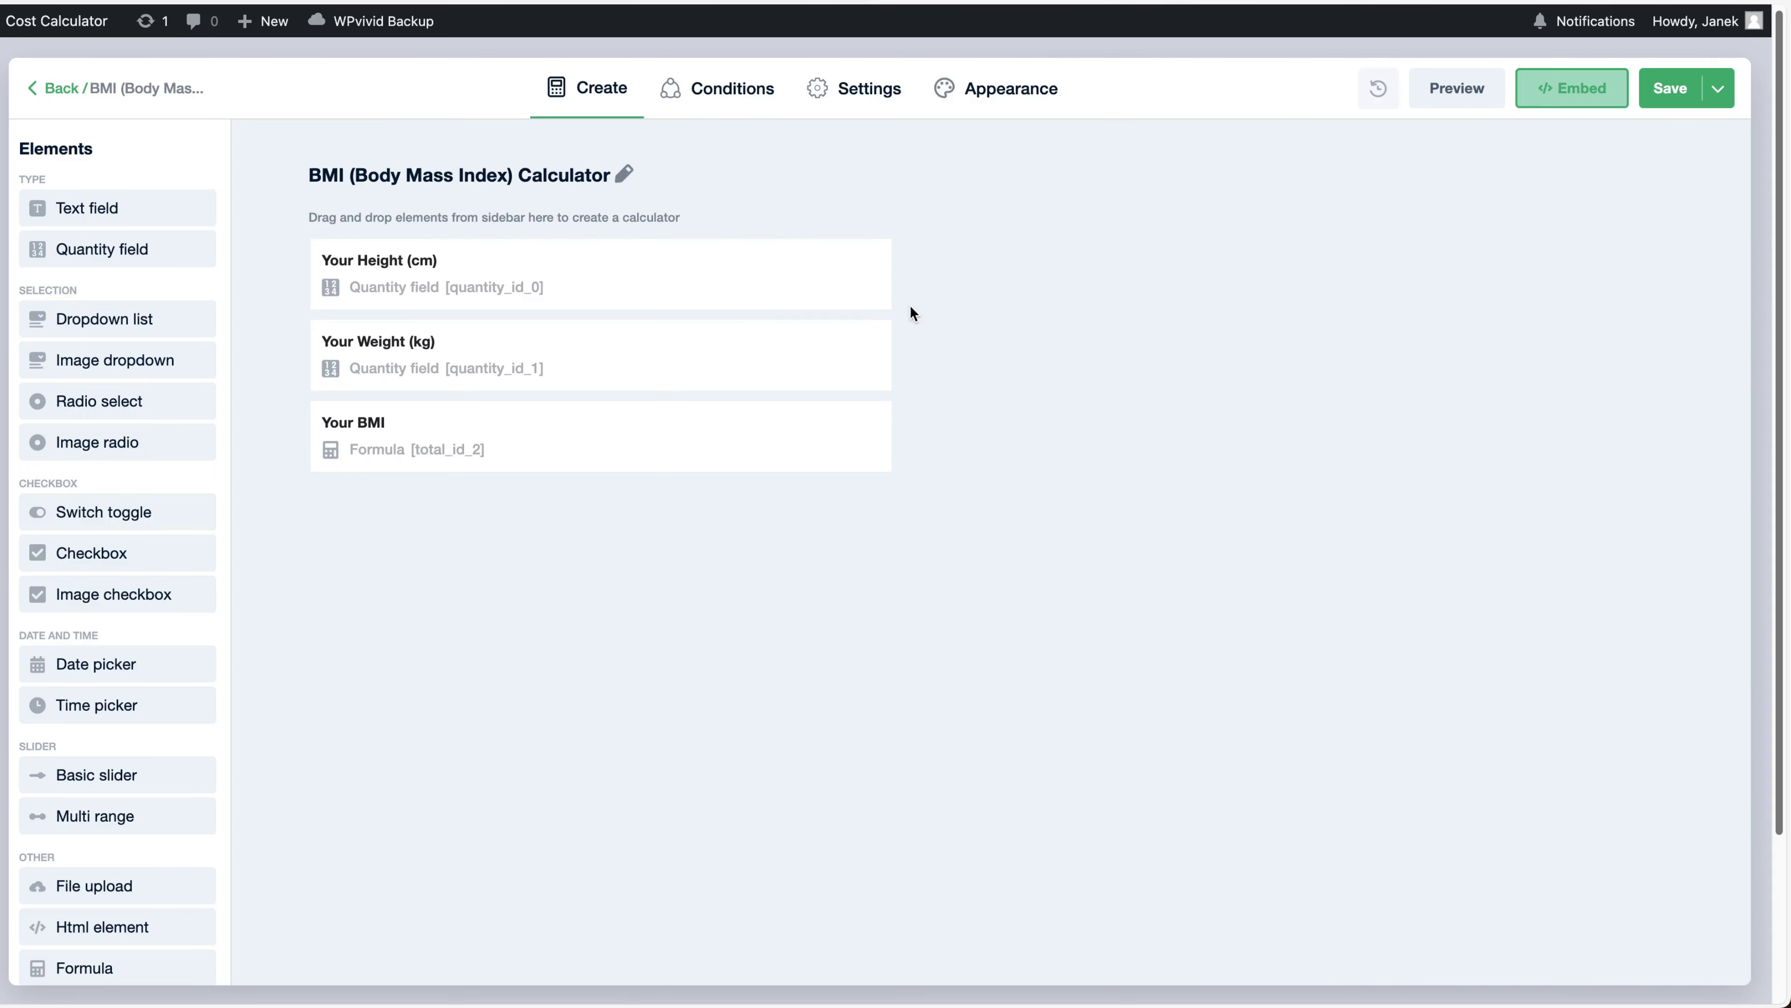
Return to the calculators list and start a new blank calculator
scroll(810, 569, down, 3)
scroll(806, 565, down, 1)
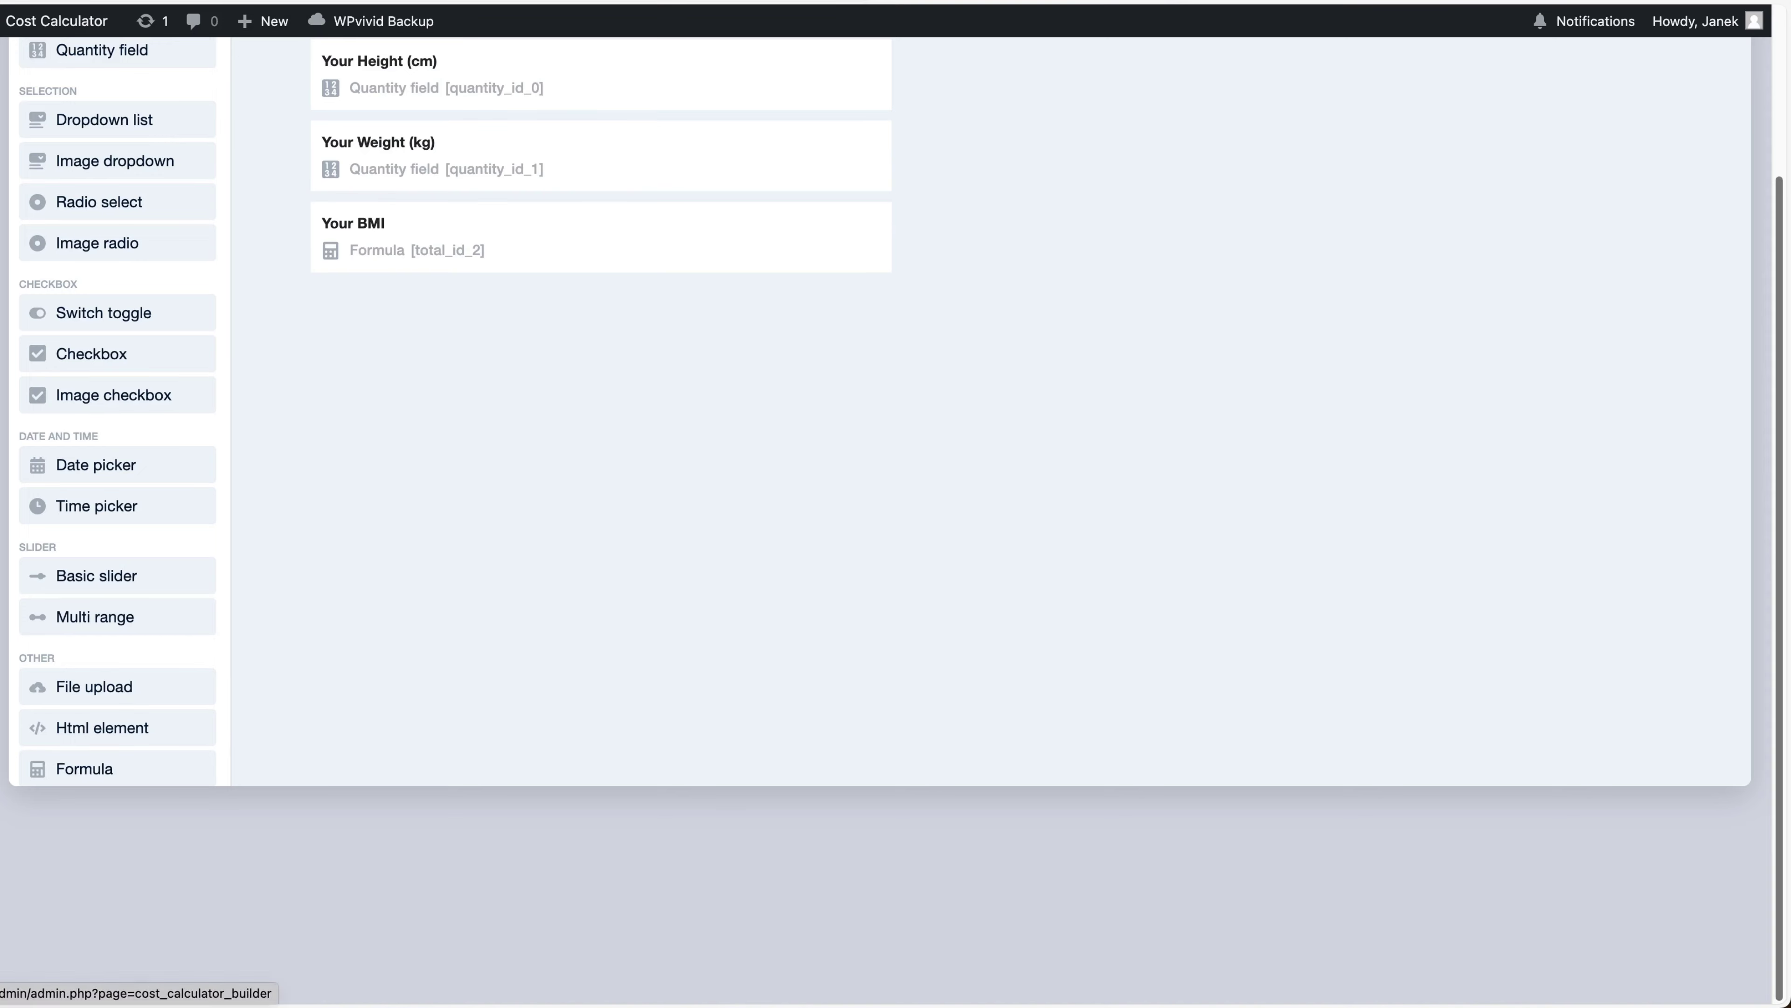
key(alt+Left)
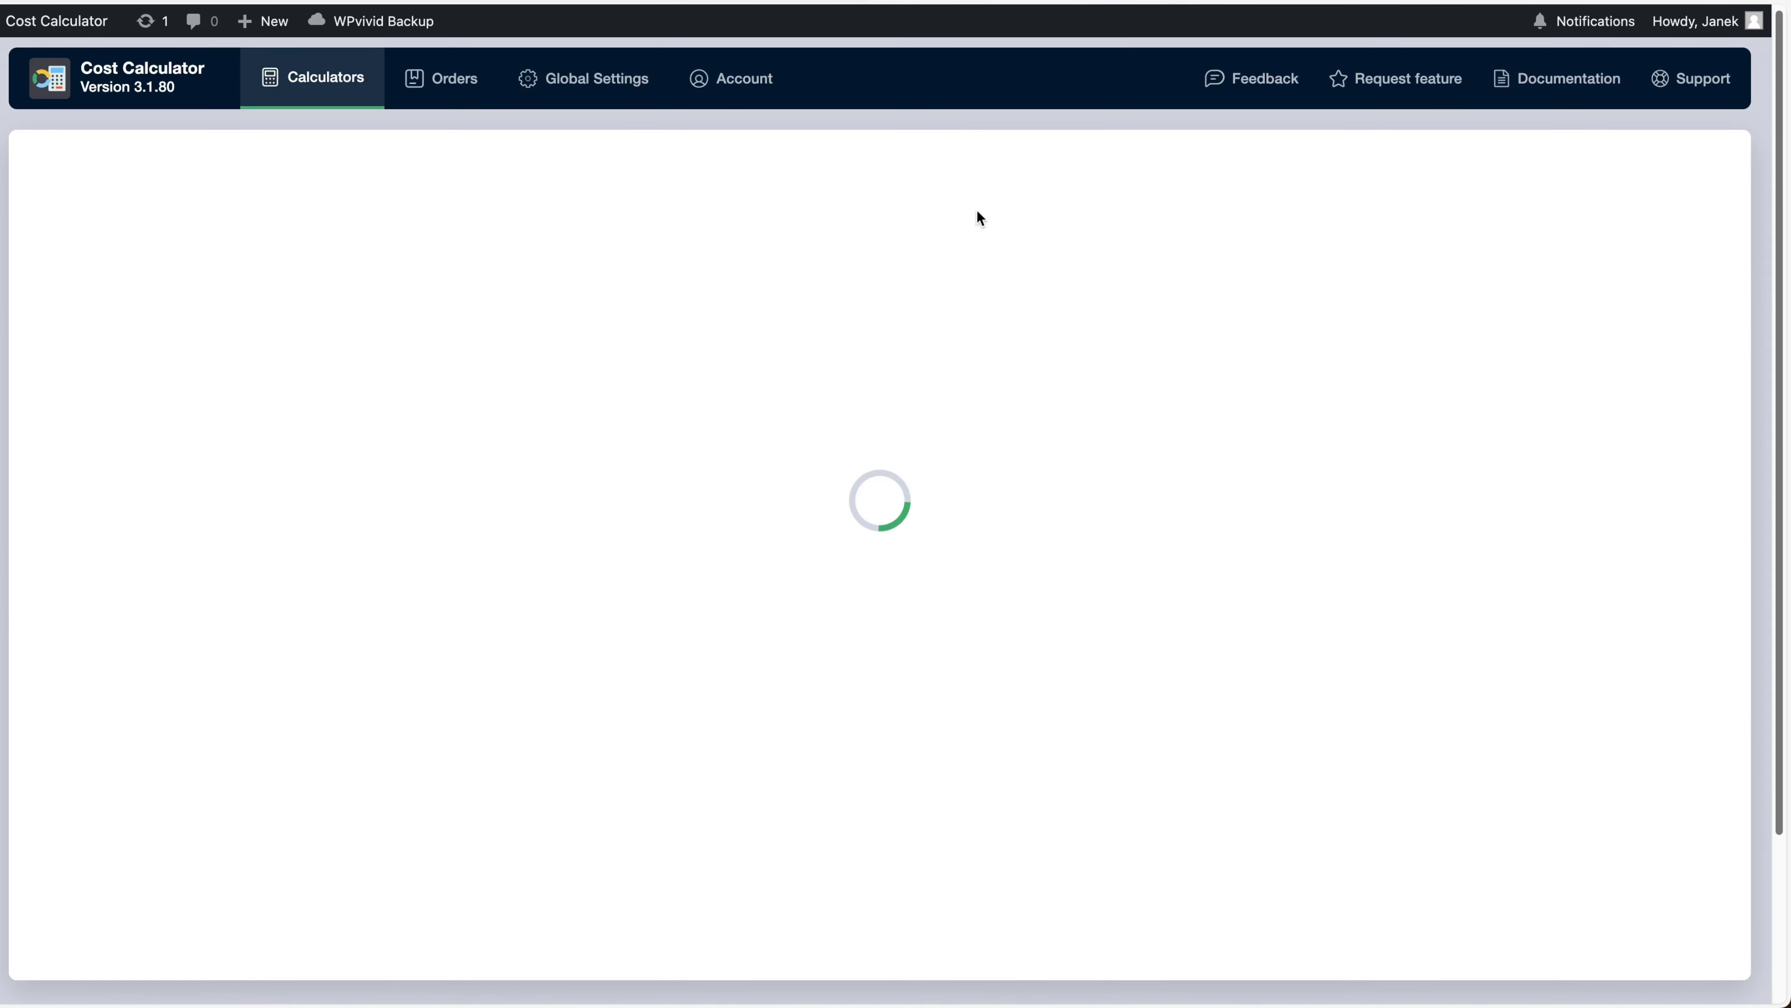
click(1645, 173)
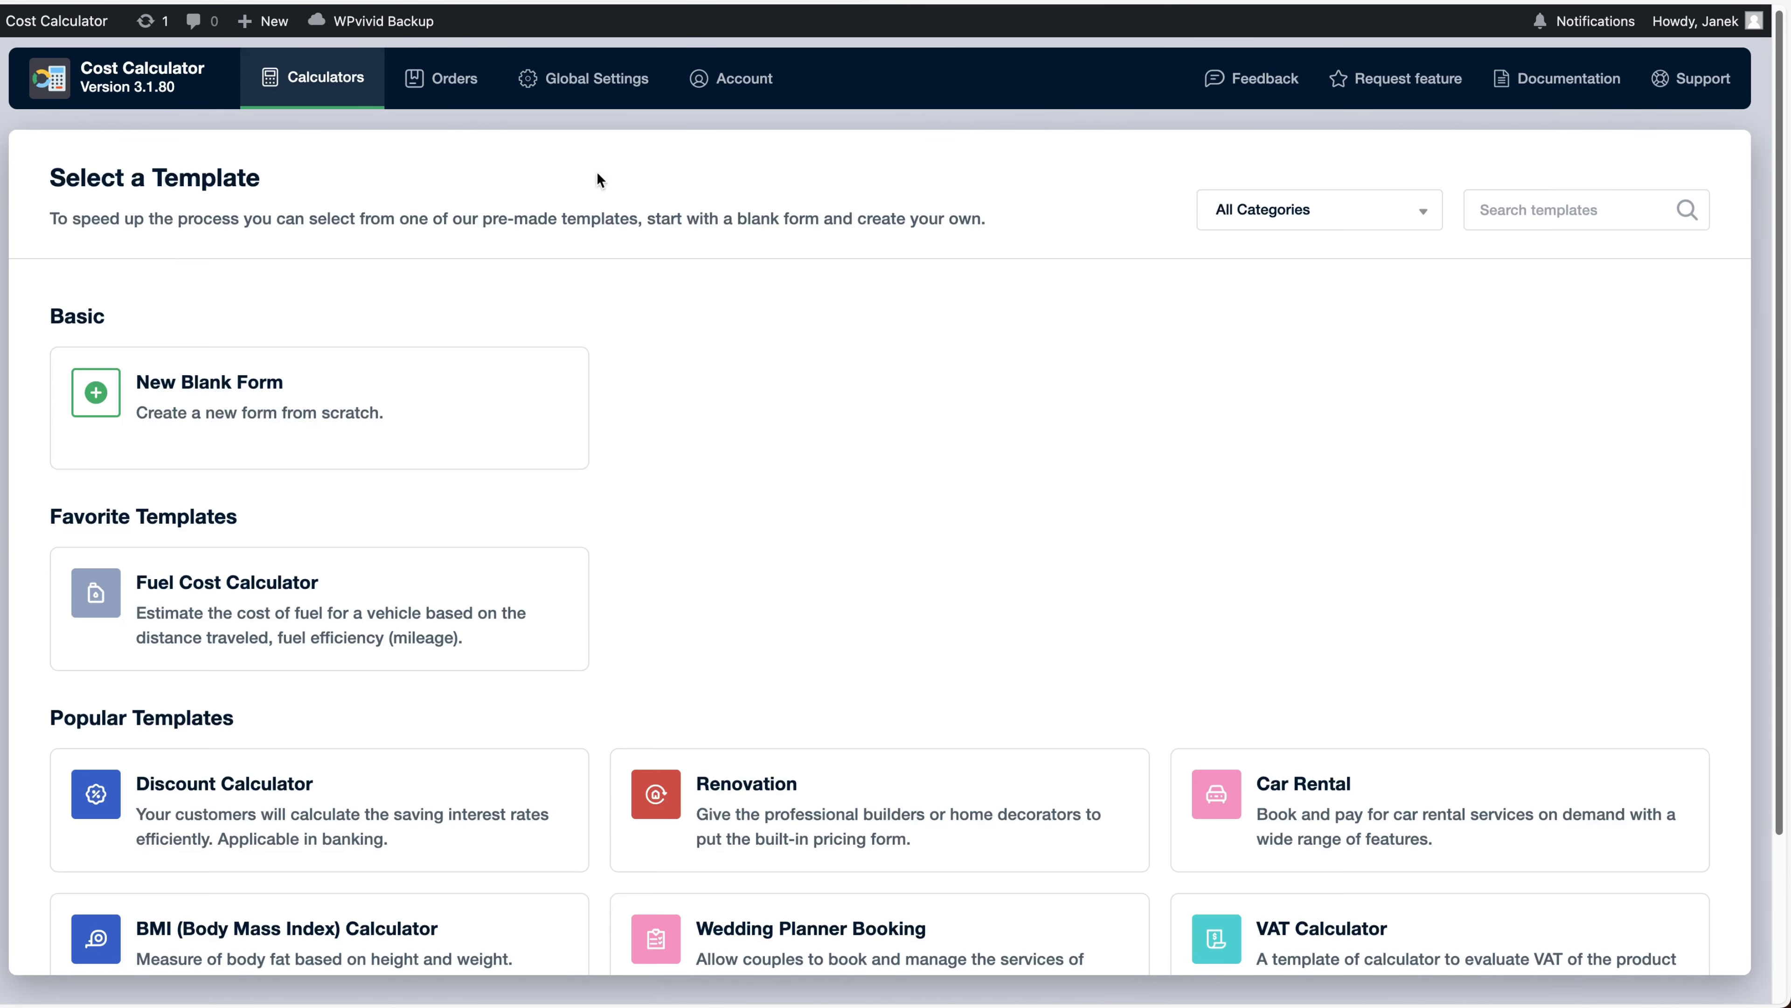
mouse_move(305, 440)
click(360, 432)
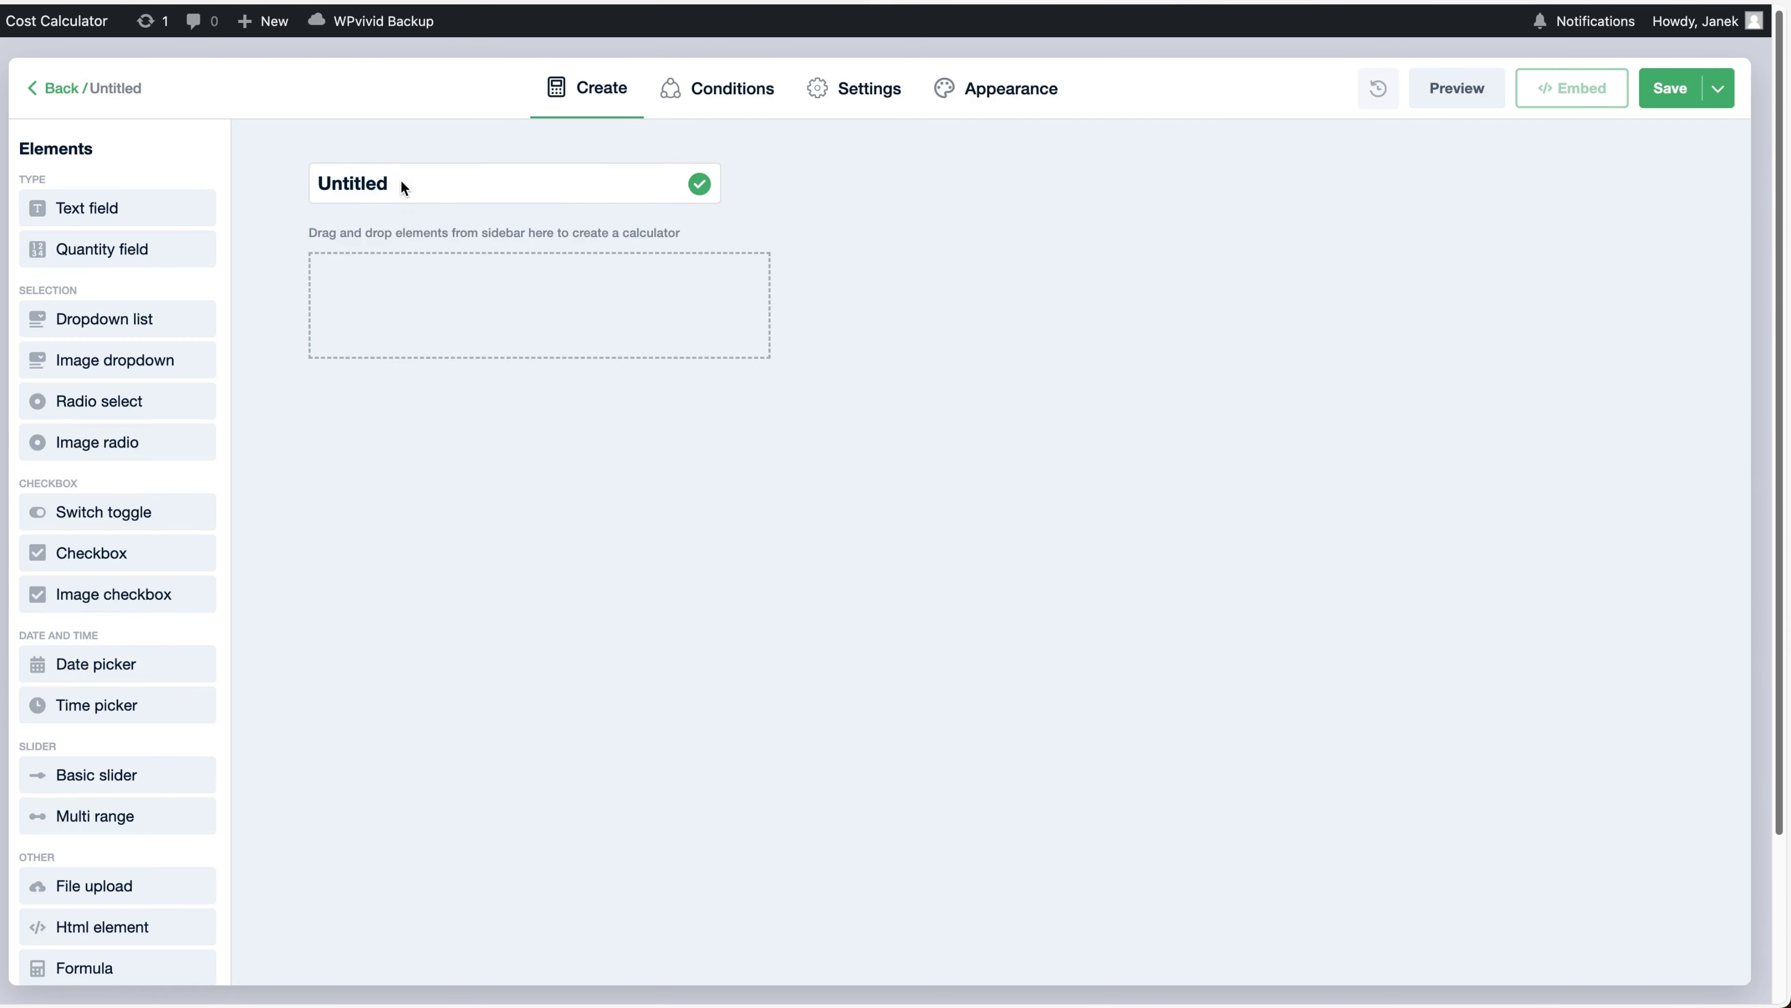
Rename the Untitled calculator to 'Renovation services' and confirm
double_click(331, 182)
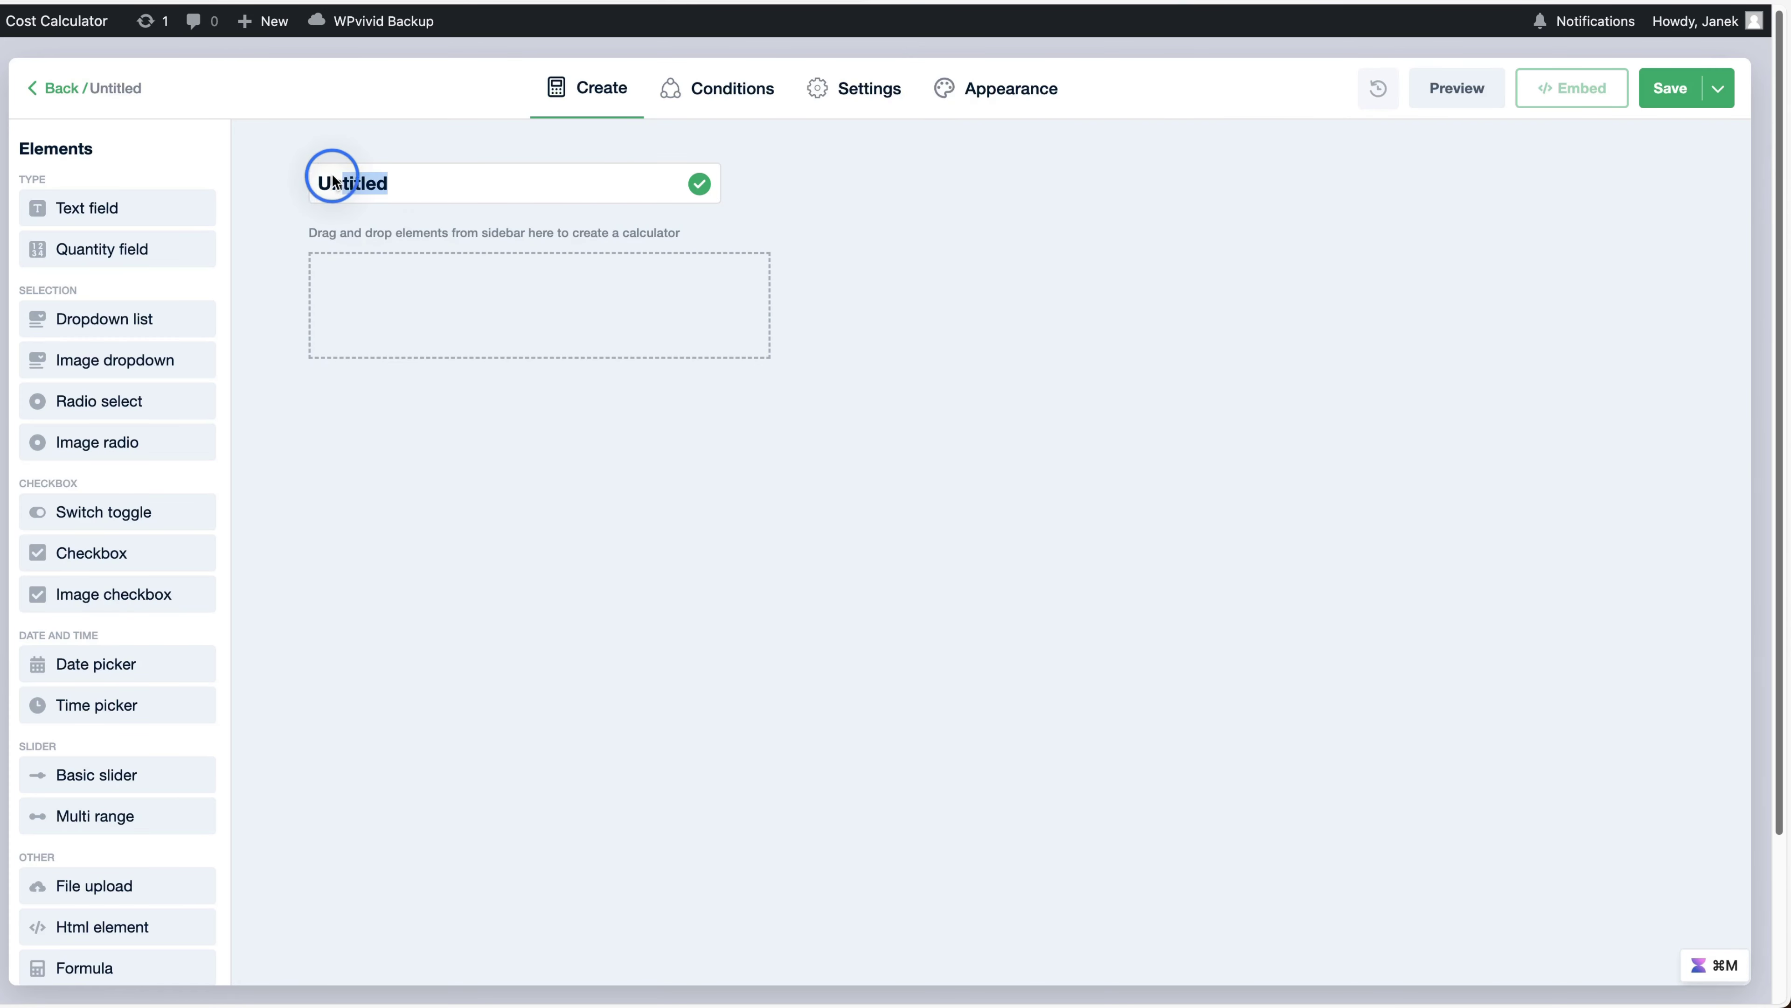
click(293, 173)
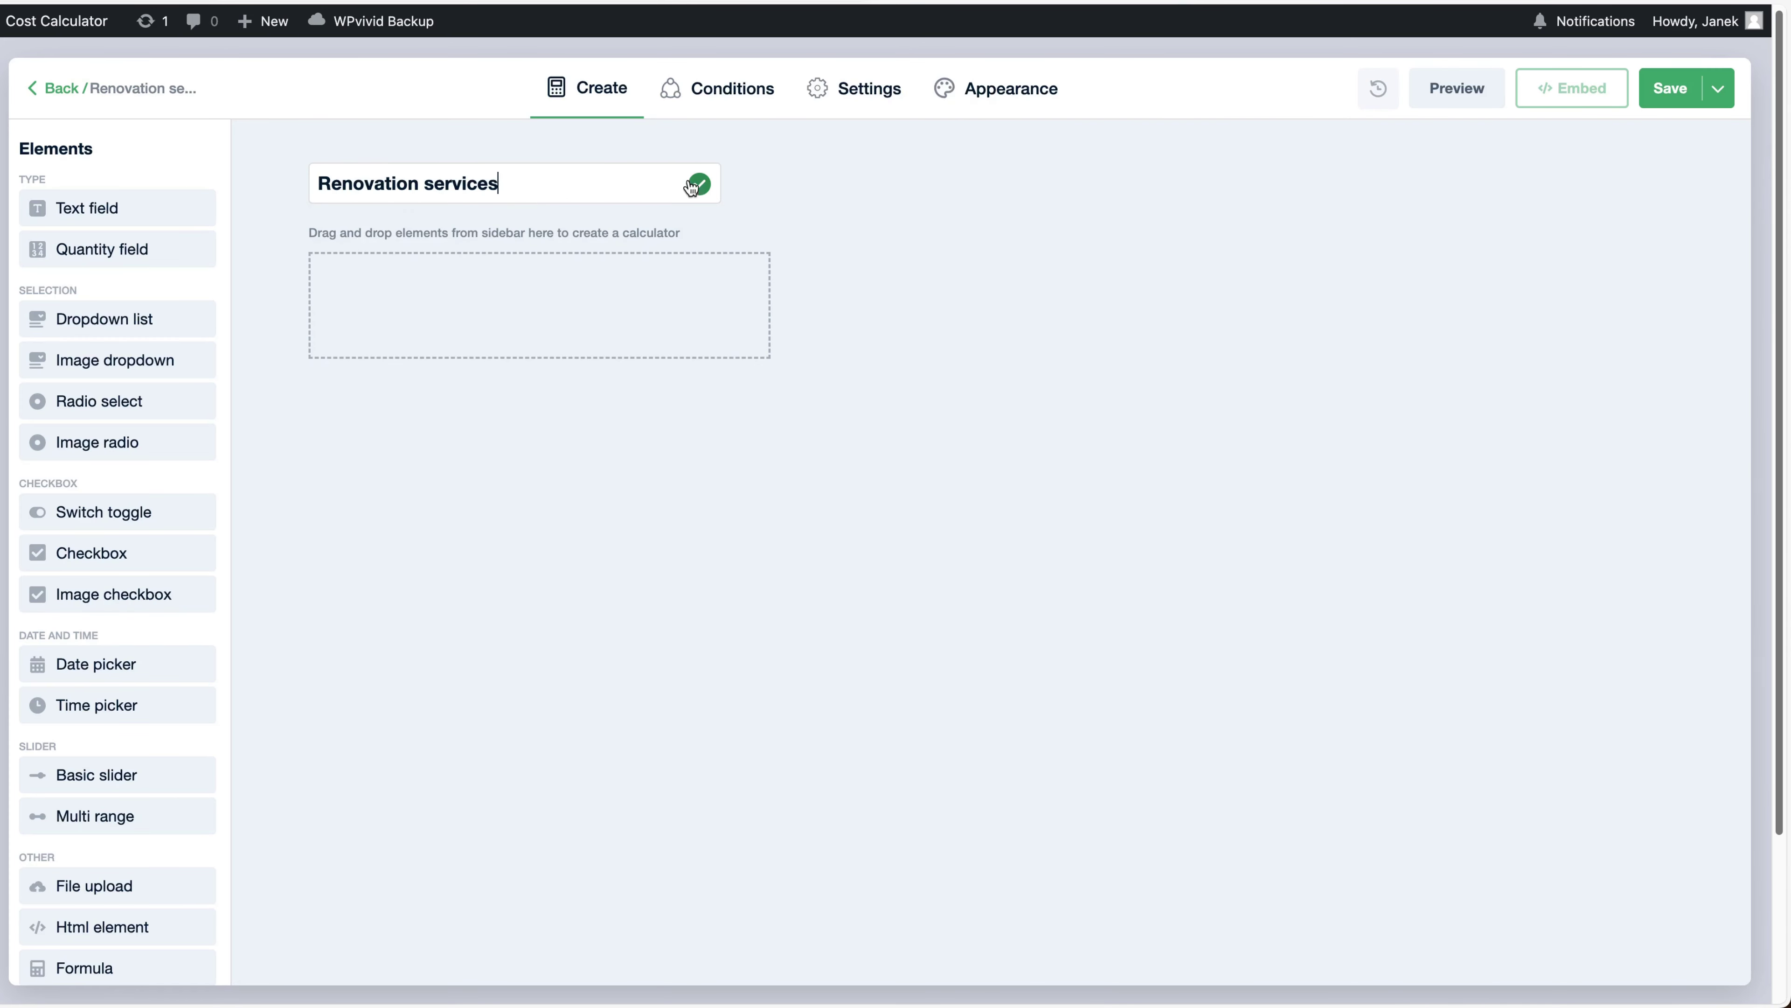
click(695, 185)
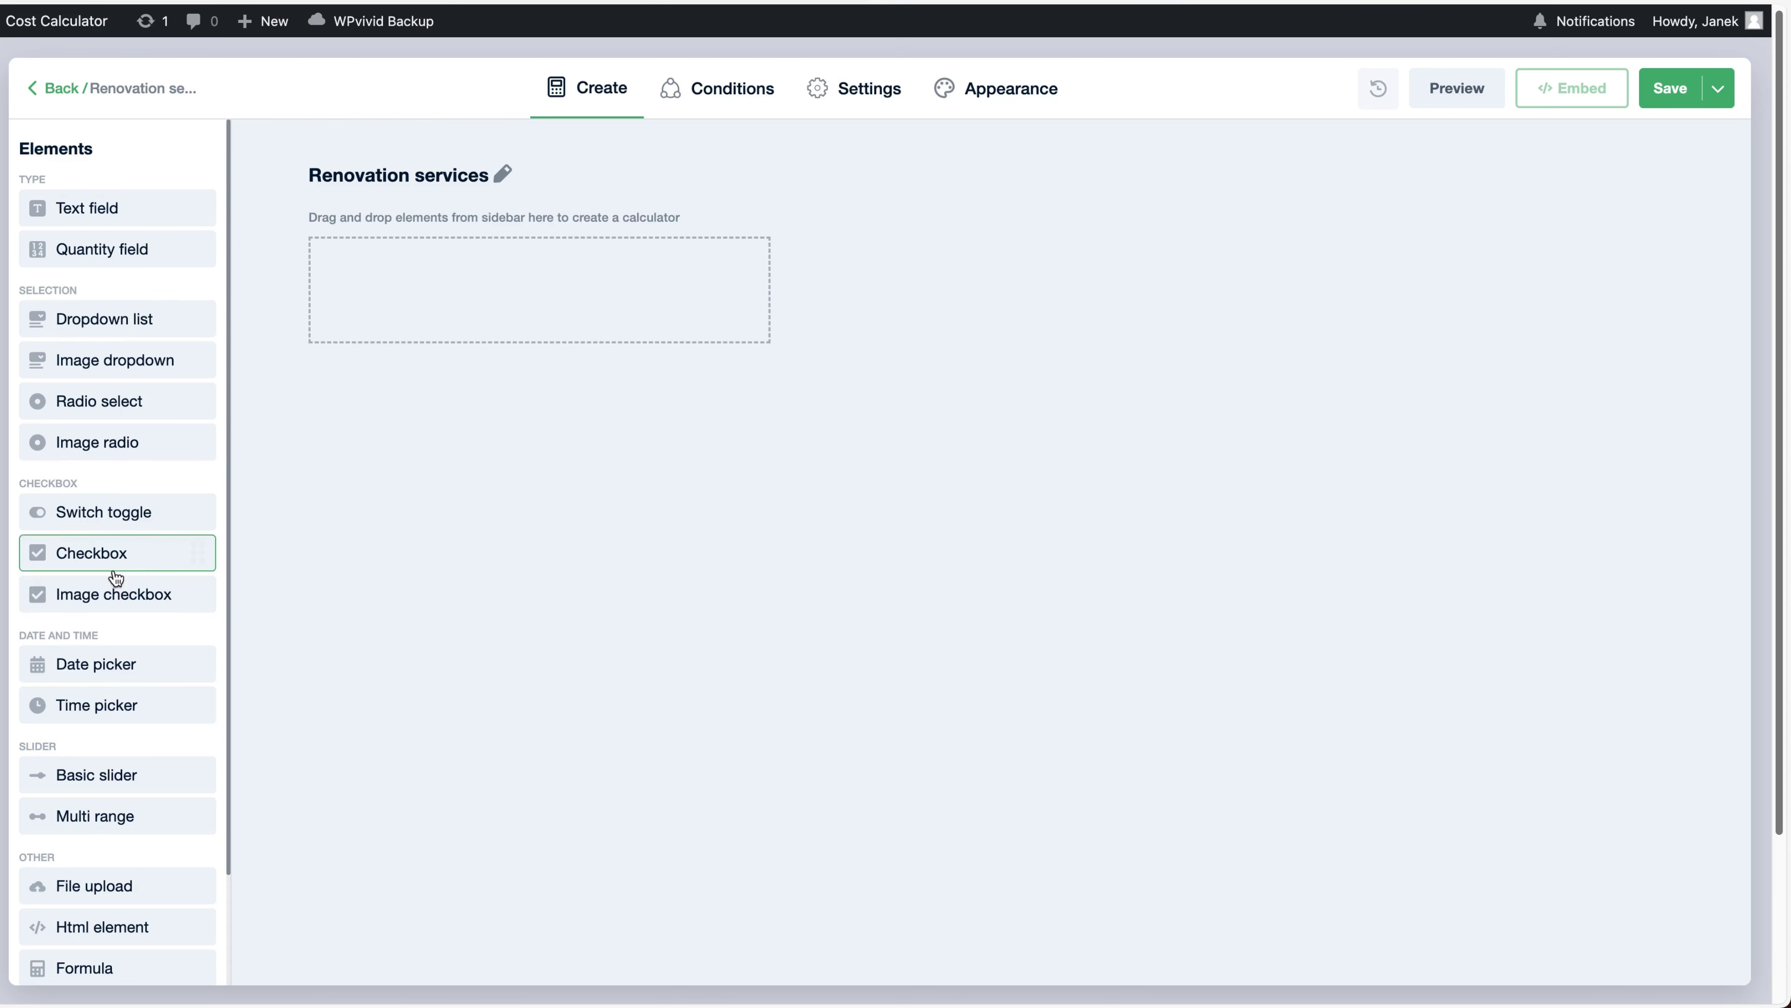
Drag a Basic slider from the Elements sidebar onto the Renovation services canvas
scroll(121, 620, down, 4)
scroll(113, 423, up, 4)
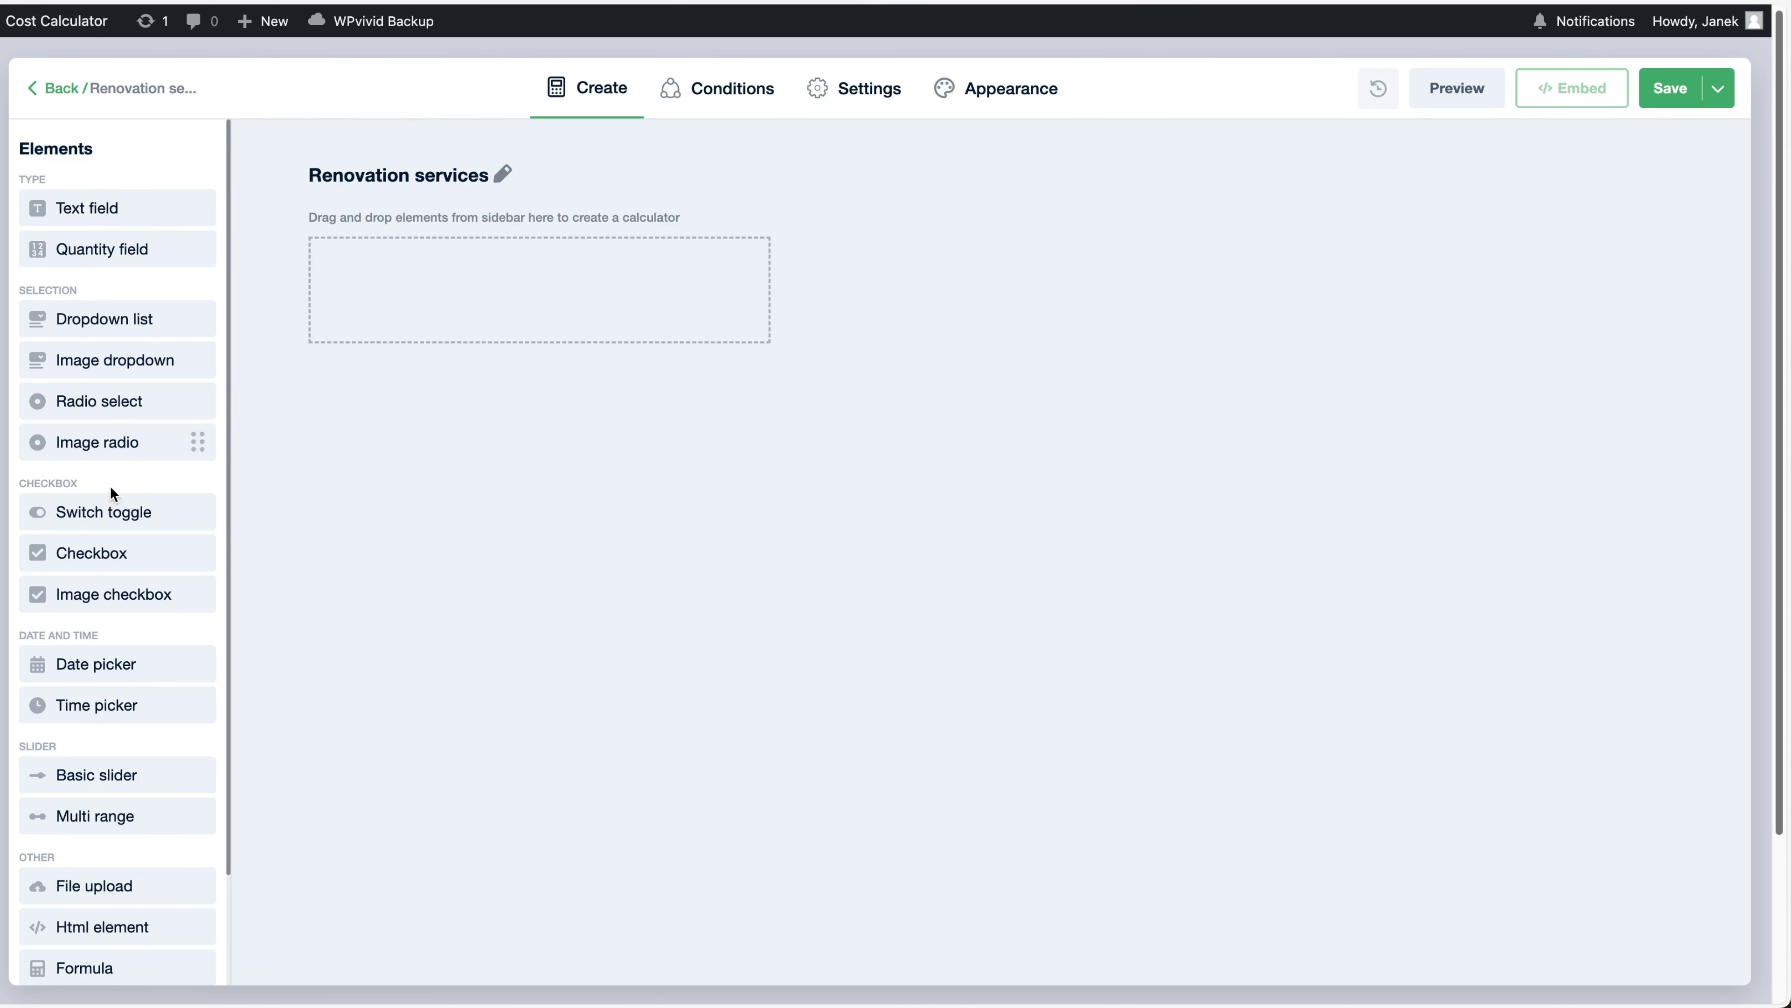
scroll(115, 604, down, 1)
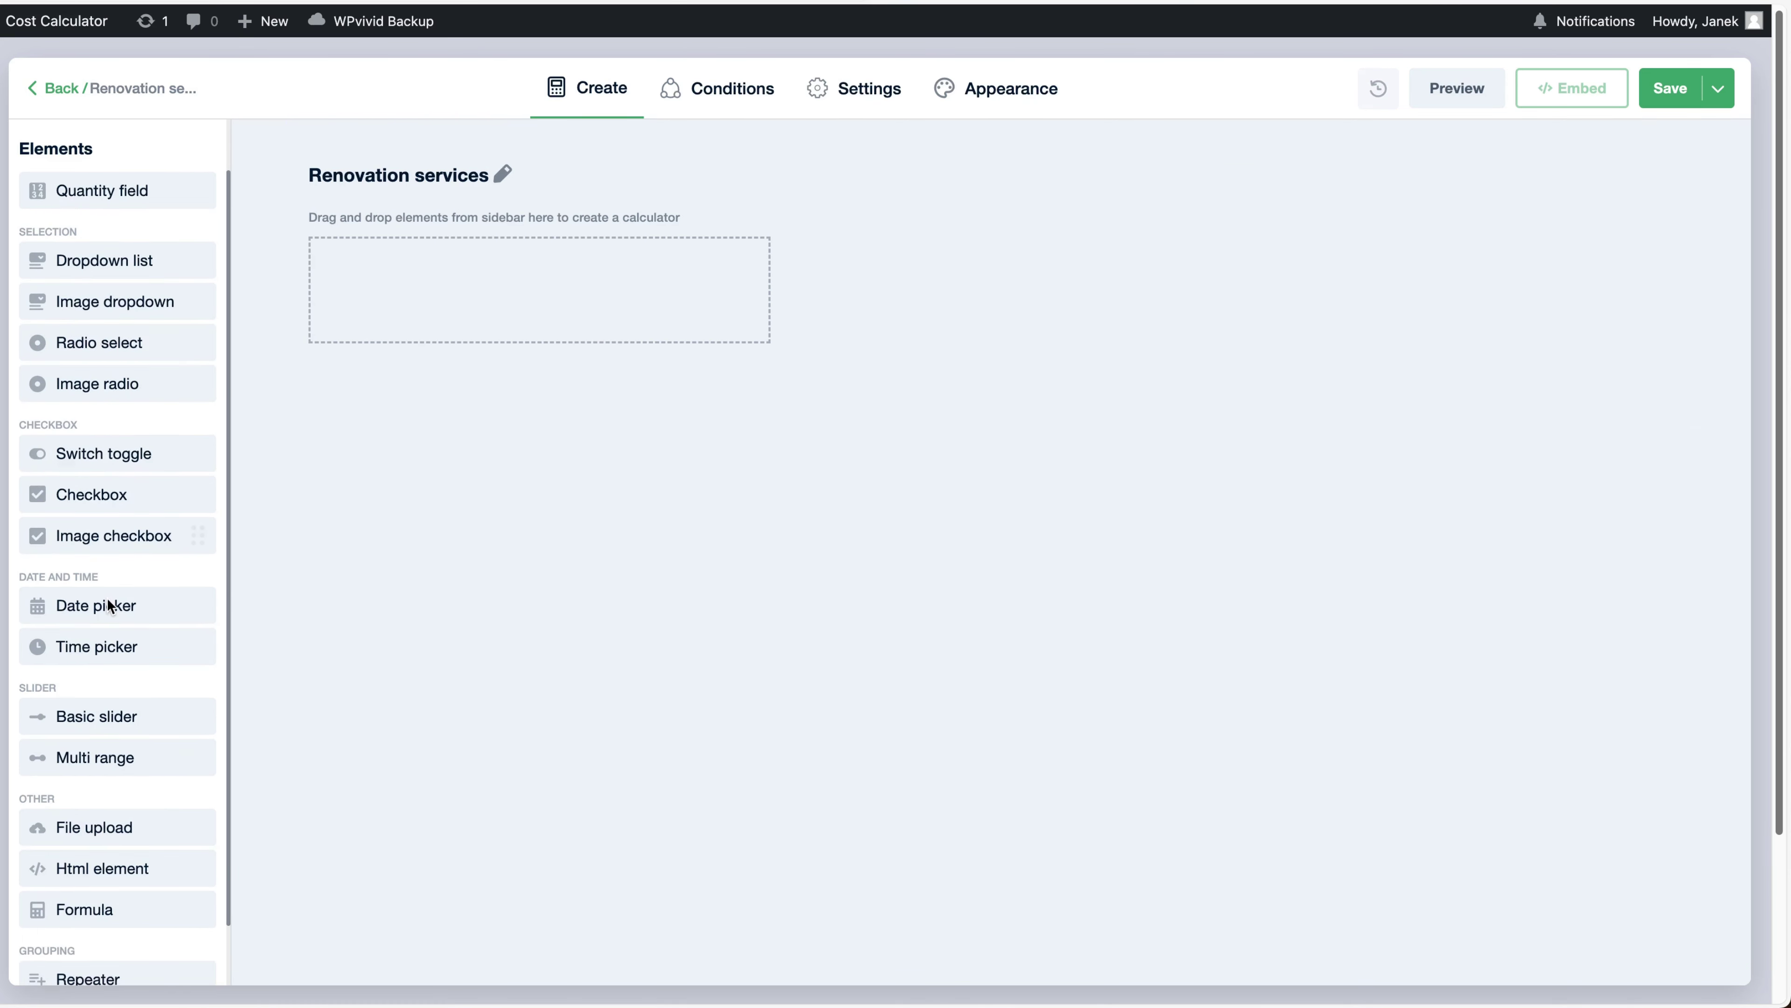
drag(96, 716, 423, 289)
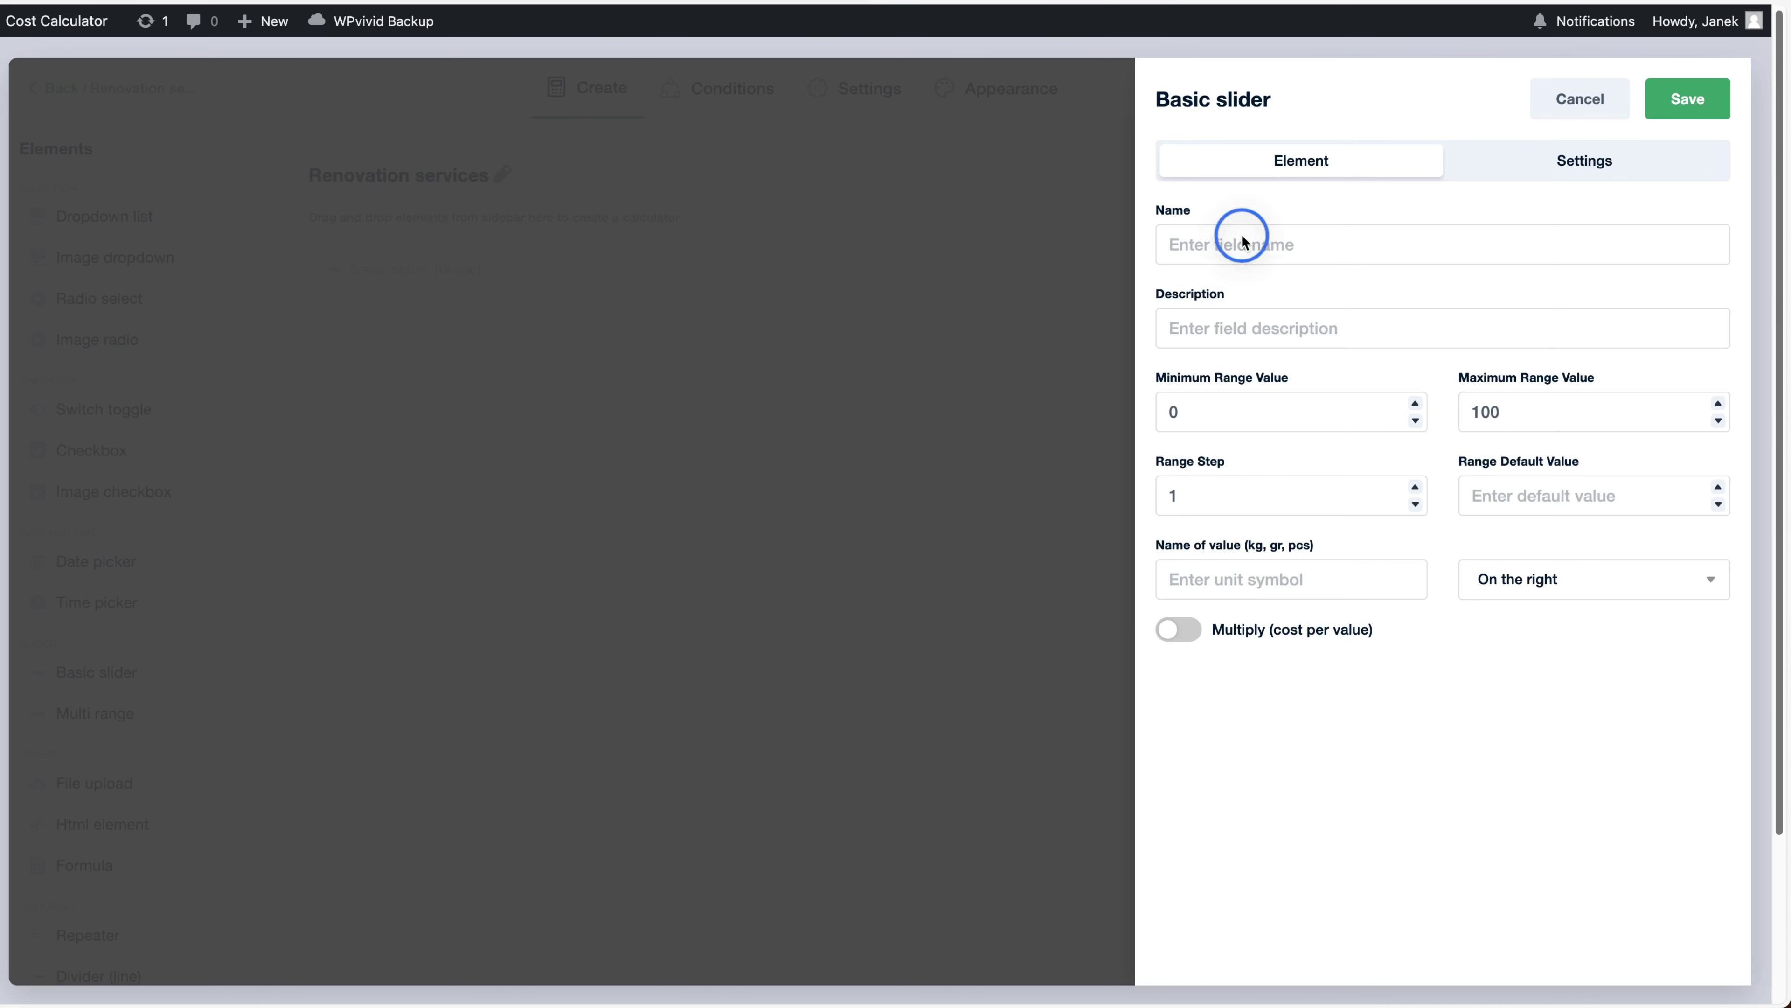
Name the slider 'Square Feet ($75)' and set its maximum to 2000
click(1217, 239)
text(Square Feet ($75))
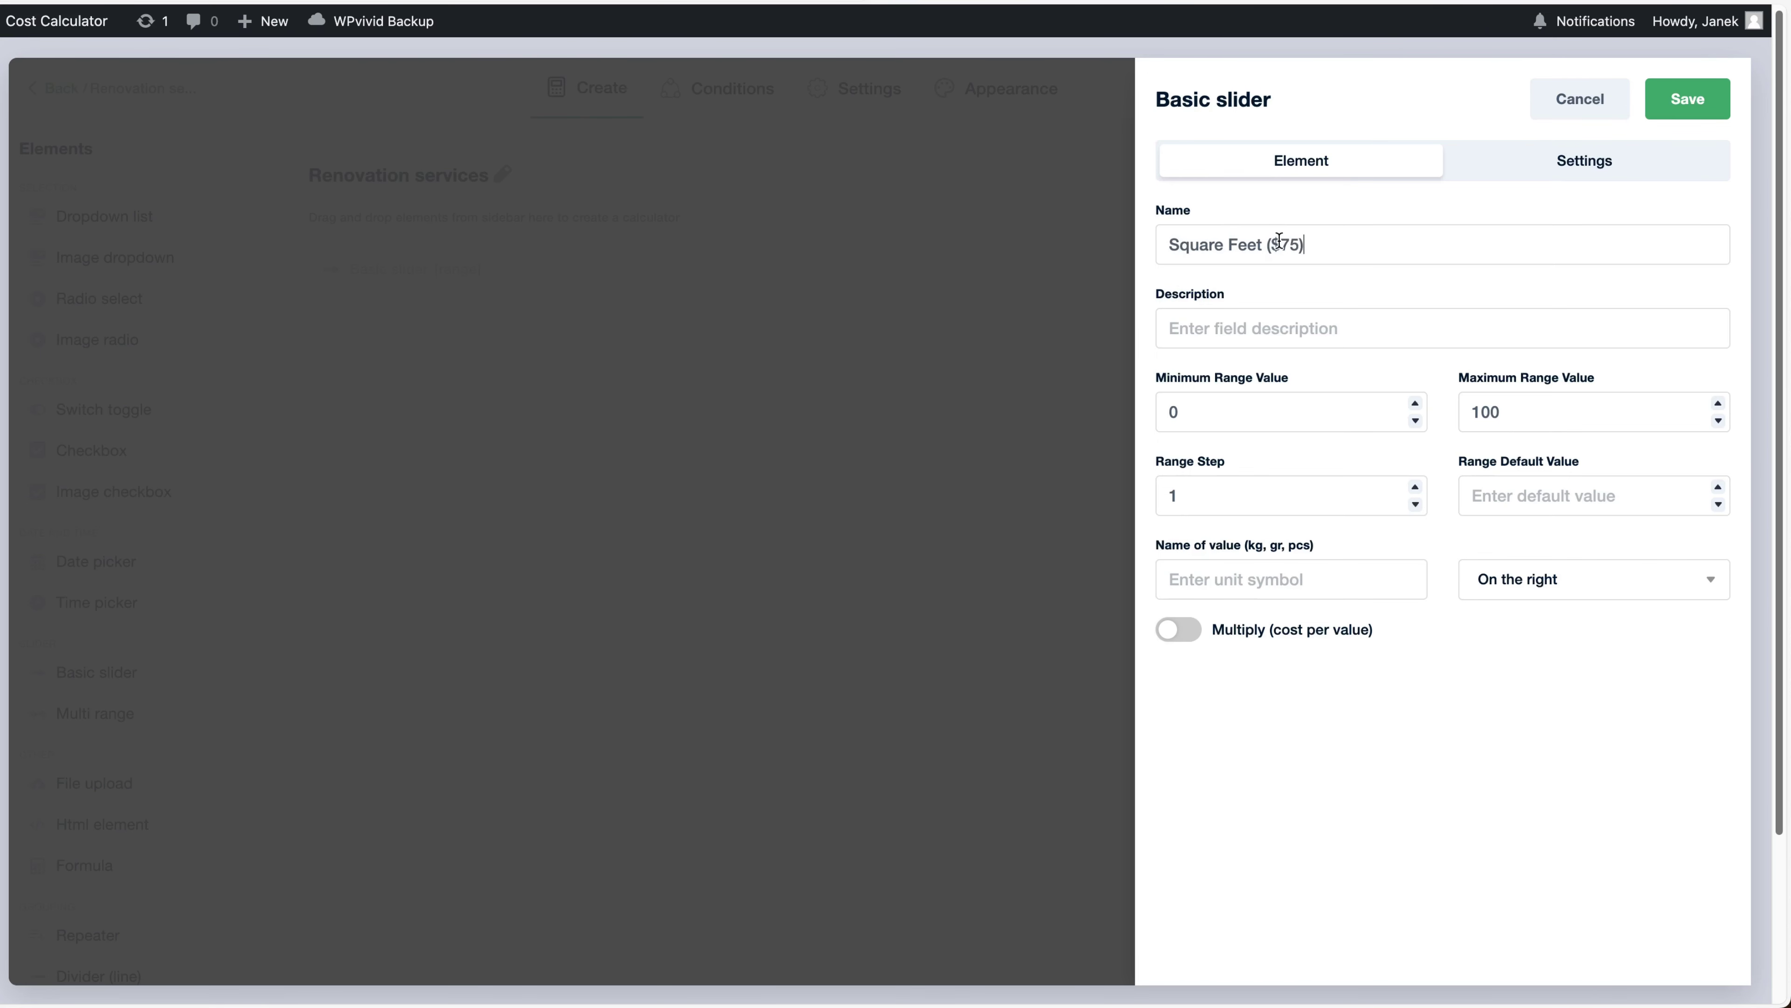
click(1244, 412)
click(1477, 409)
key(BackSpace)
text(20)
Set range step 20 and default 50, and turn on Multiply (cost per value)
click(1186, 500)
key(BackSpace)
text(2)
click(1554, 494)
text(50)
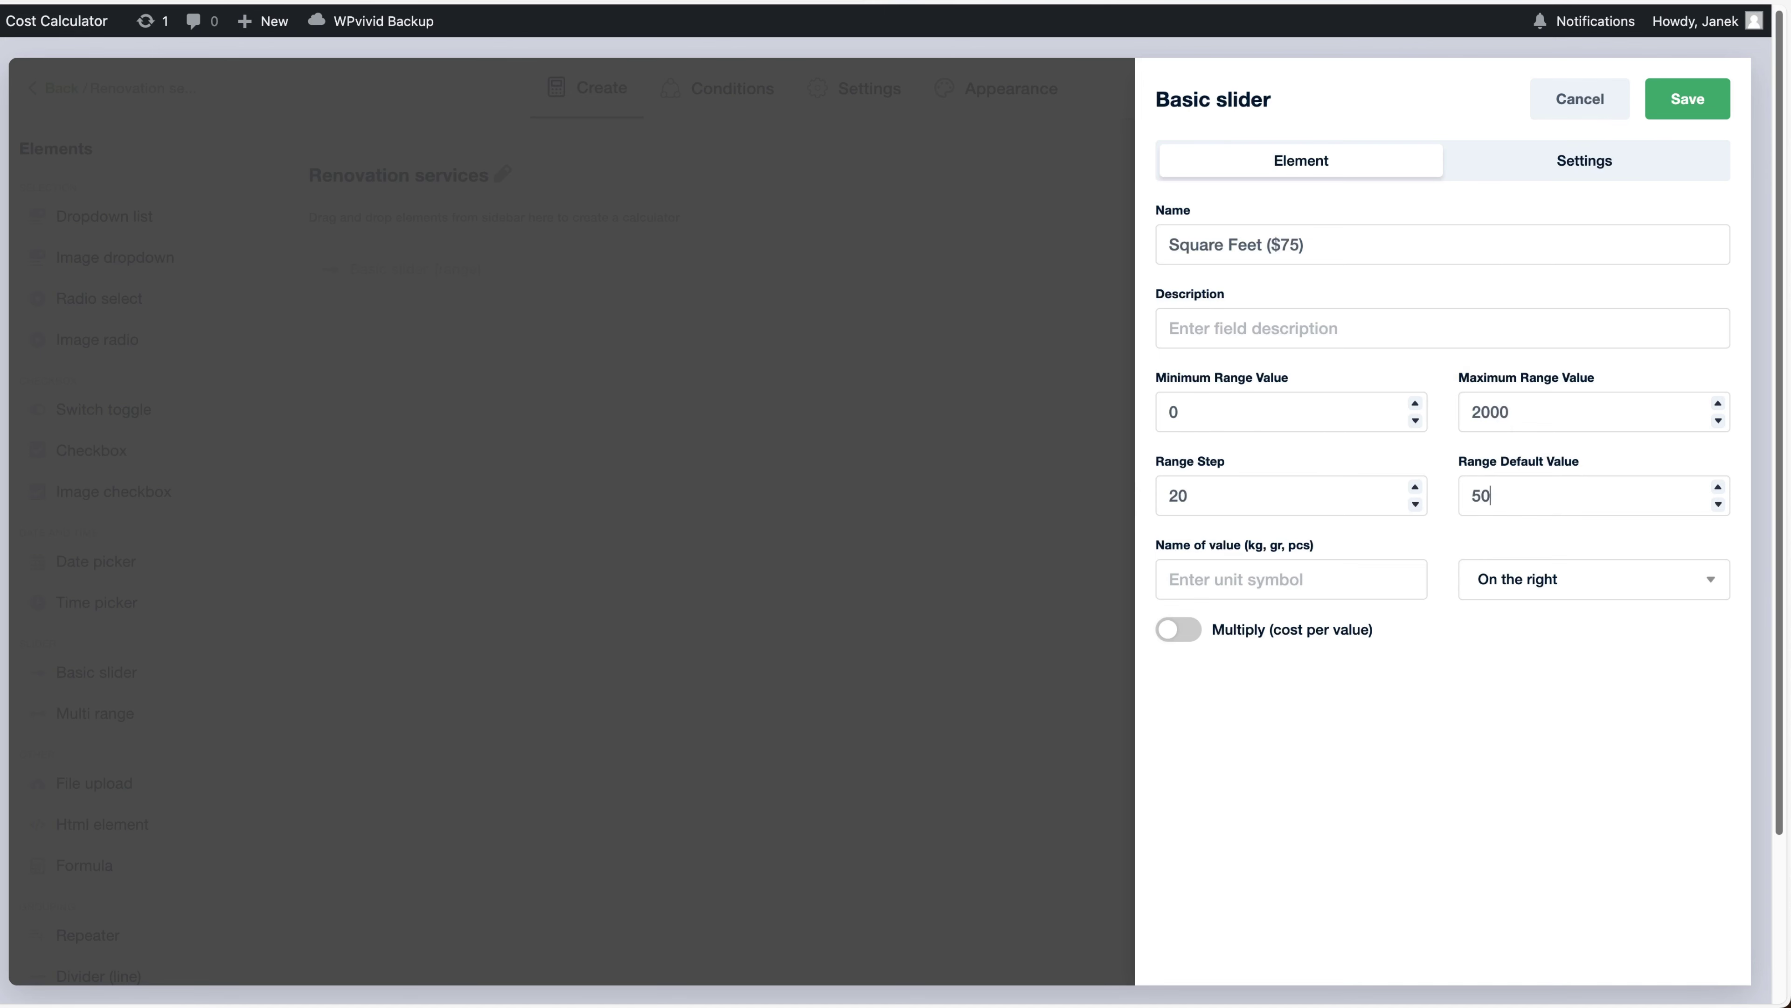
click(1177, 629)
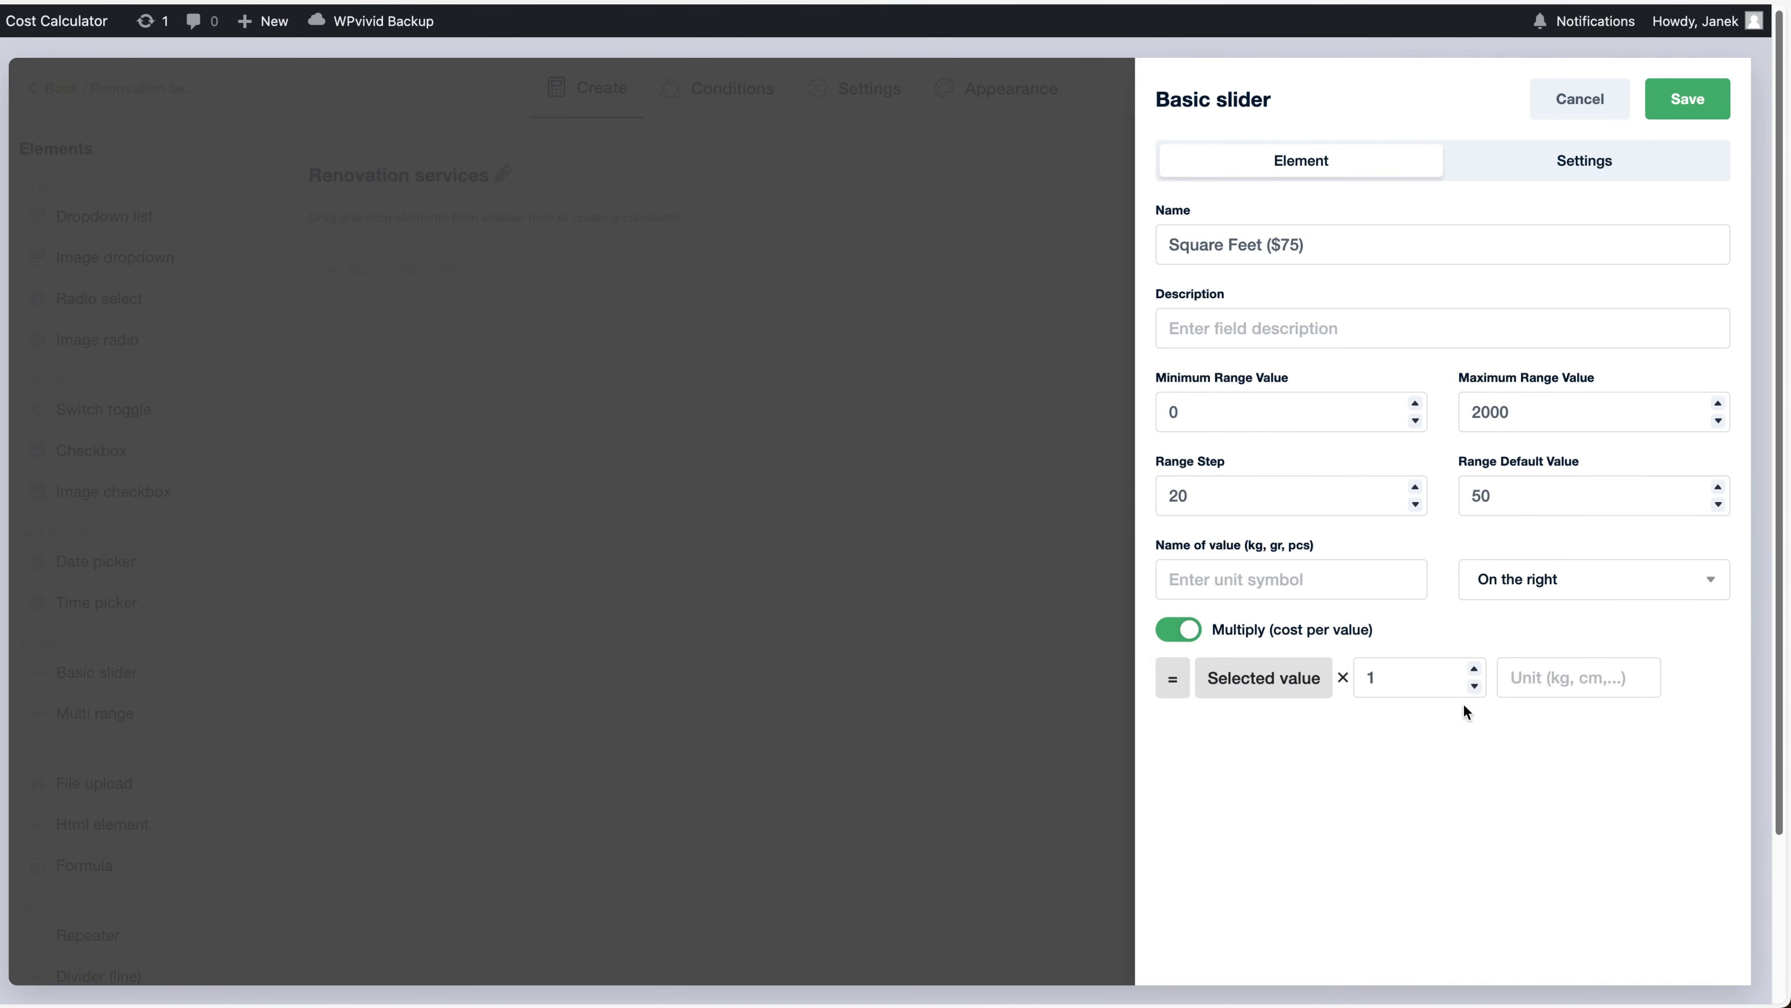
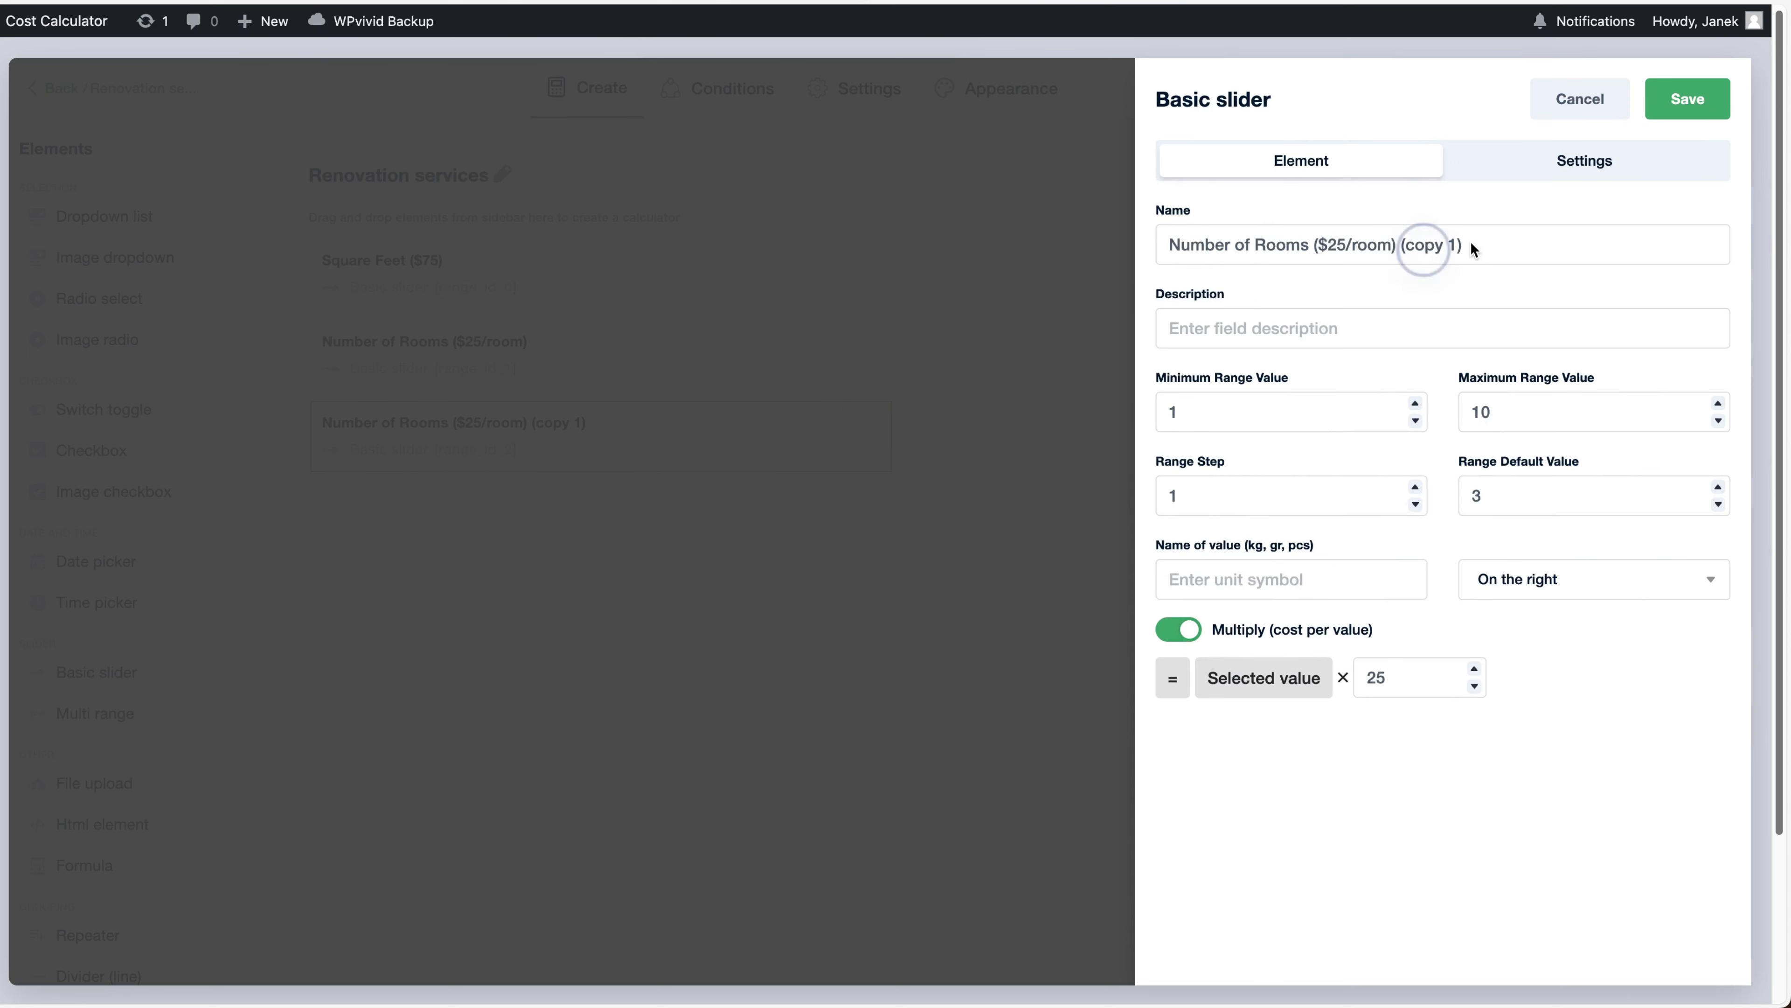
Rename the copied slider to Number of Levels ($80/level), with default 5, maximum 30 and 80 per level, and save it
click(1481, 242)
key(super+a)
text(Number of Levels ($80/level))
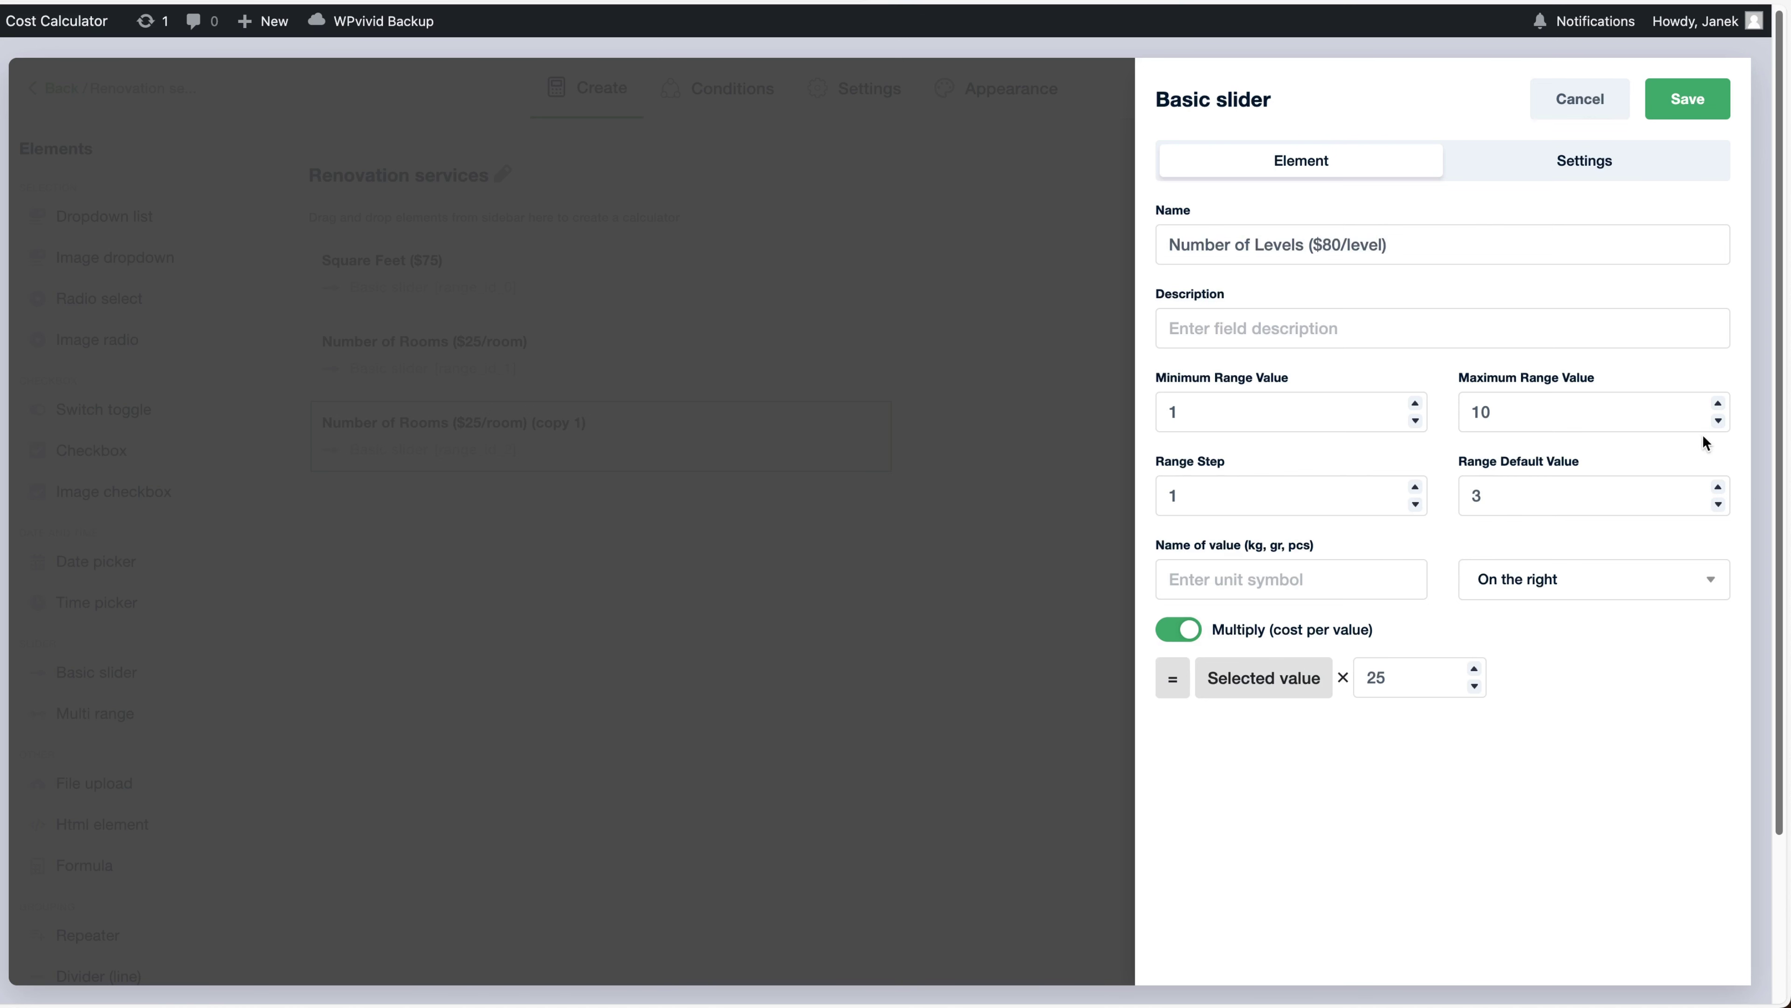
double_click(1719, 486)
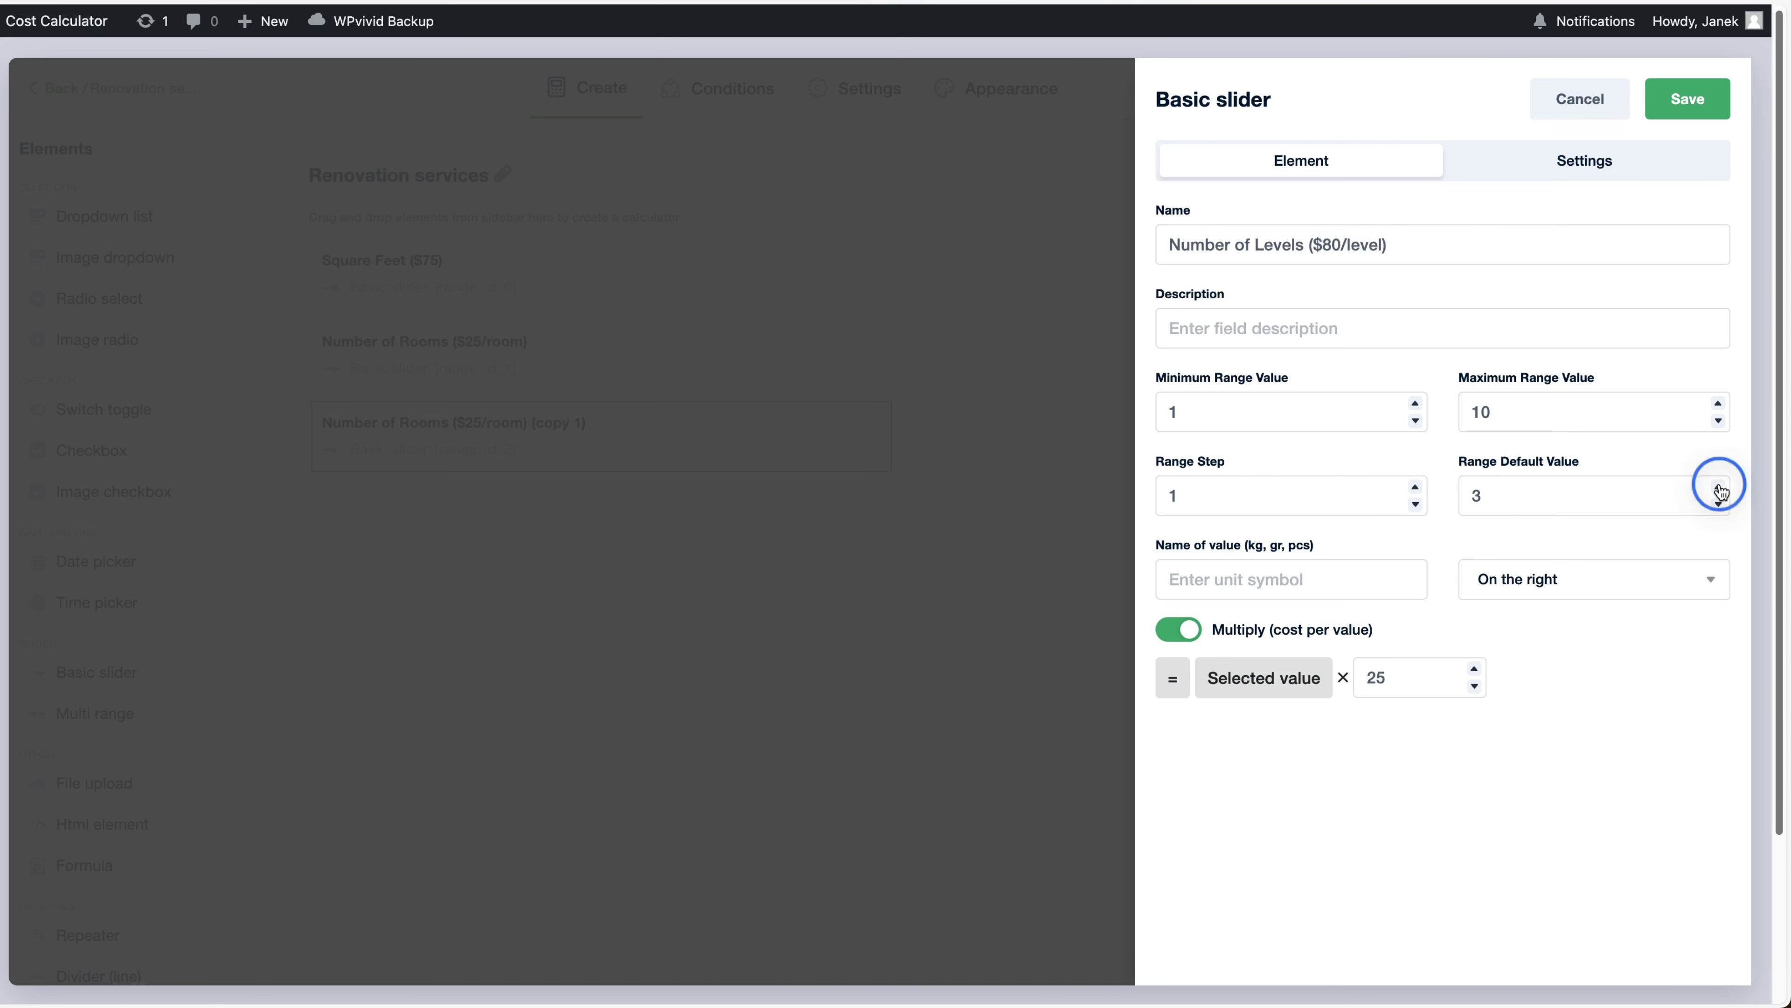
drag(1471, 412, 1480, 411)
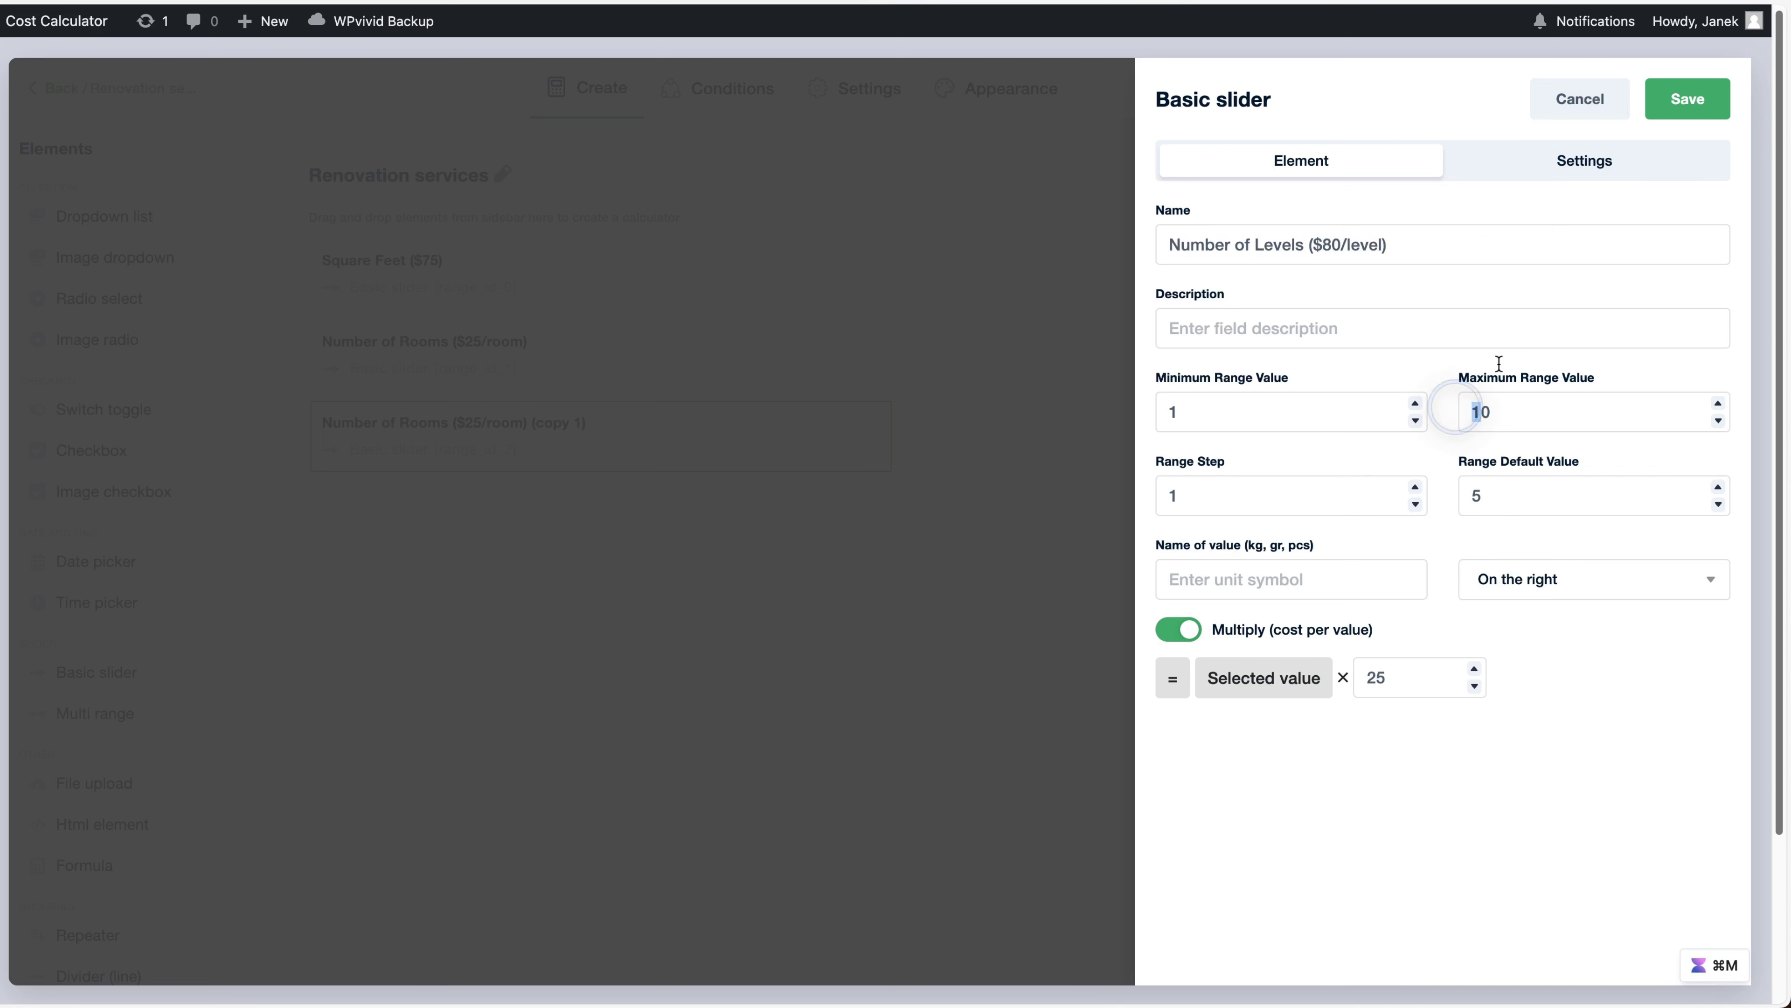
text(3)
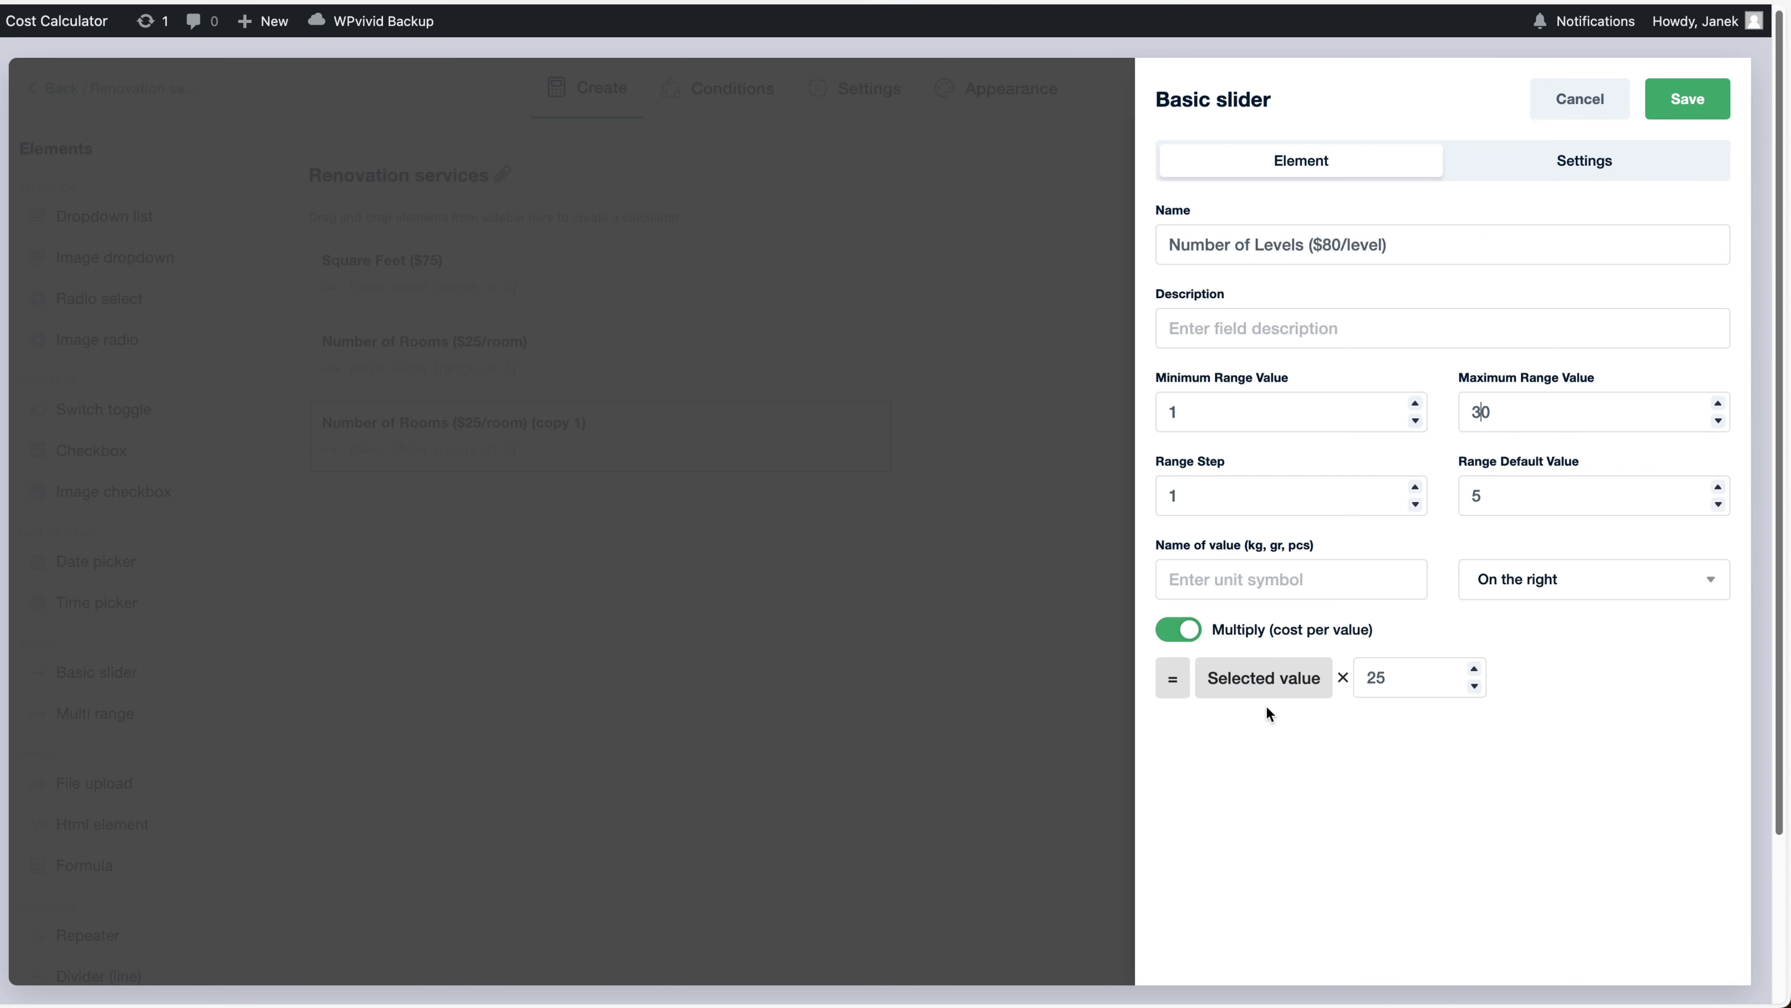
double_click(1370, 675)
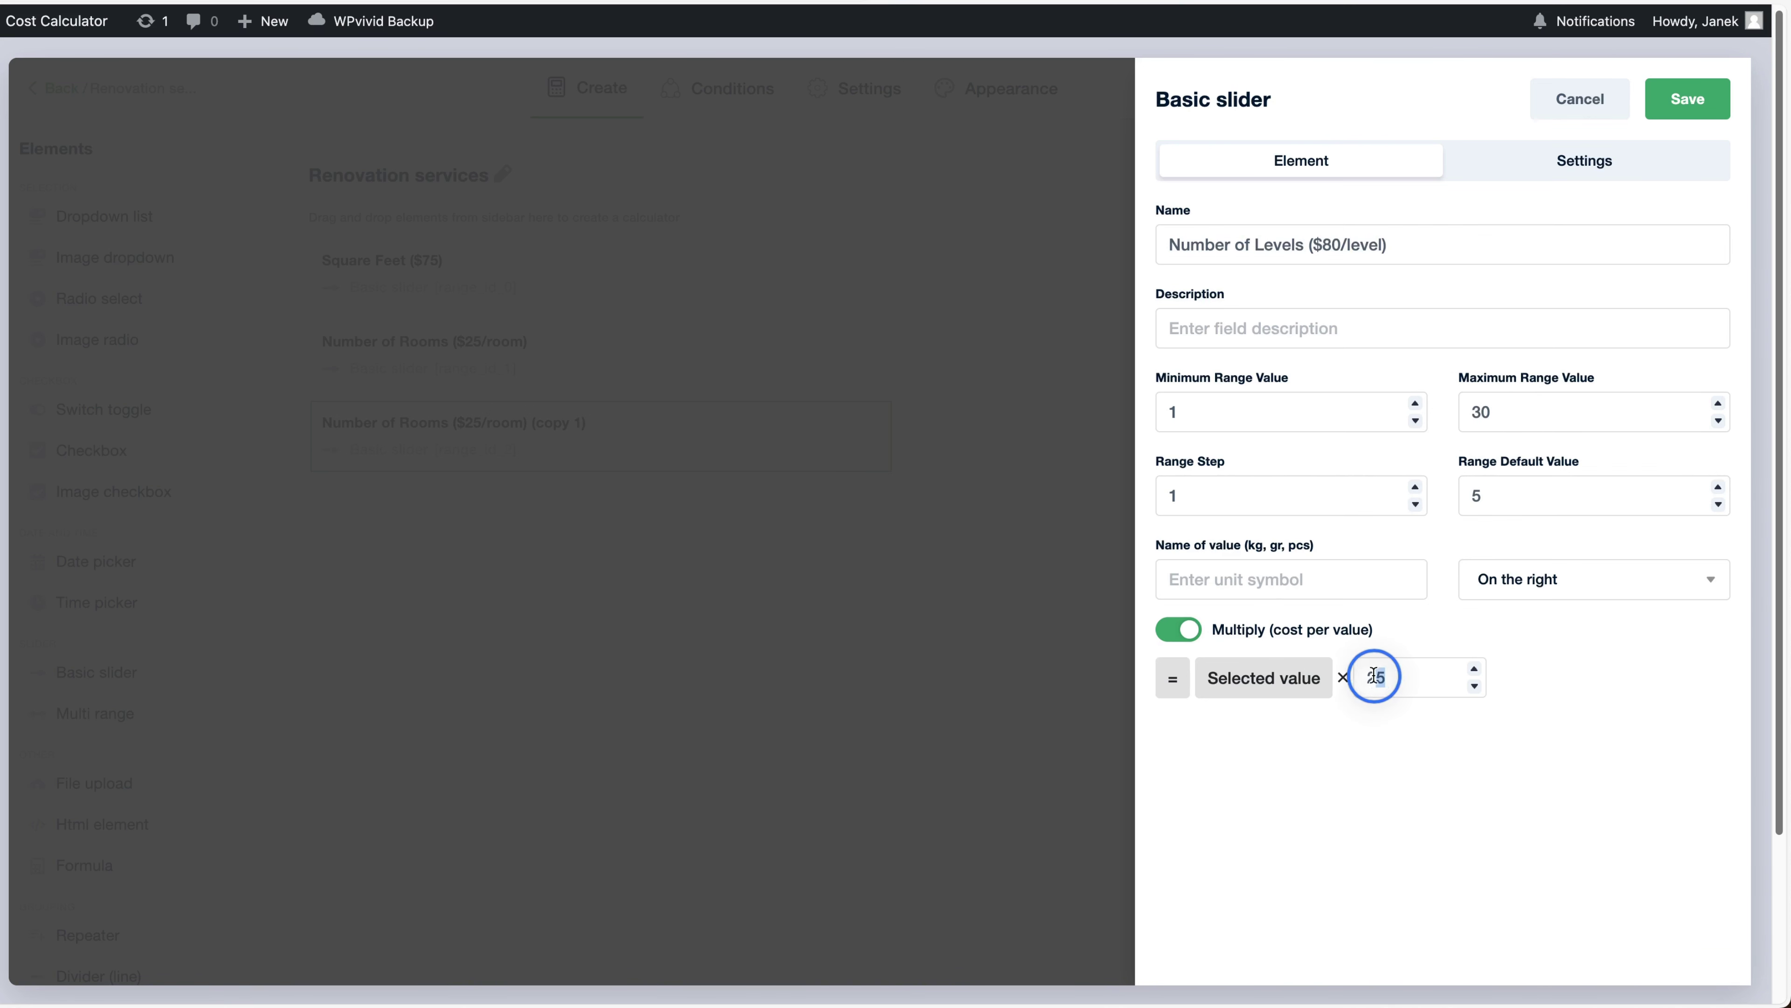
text(80)
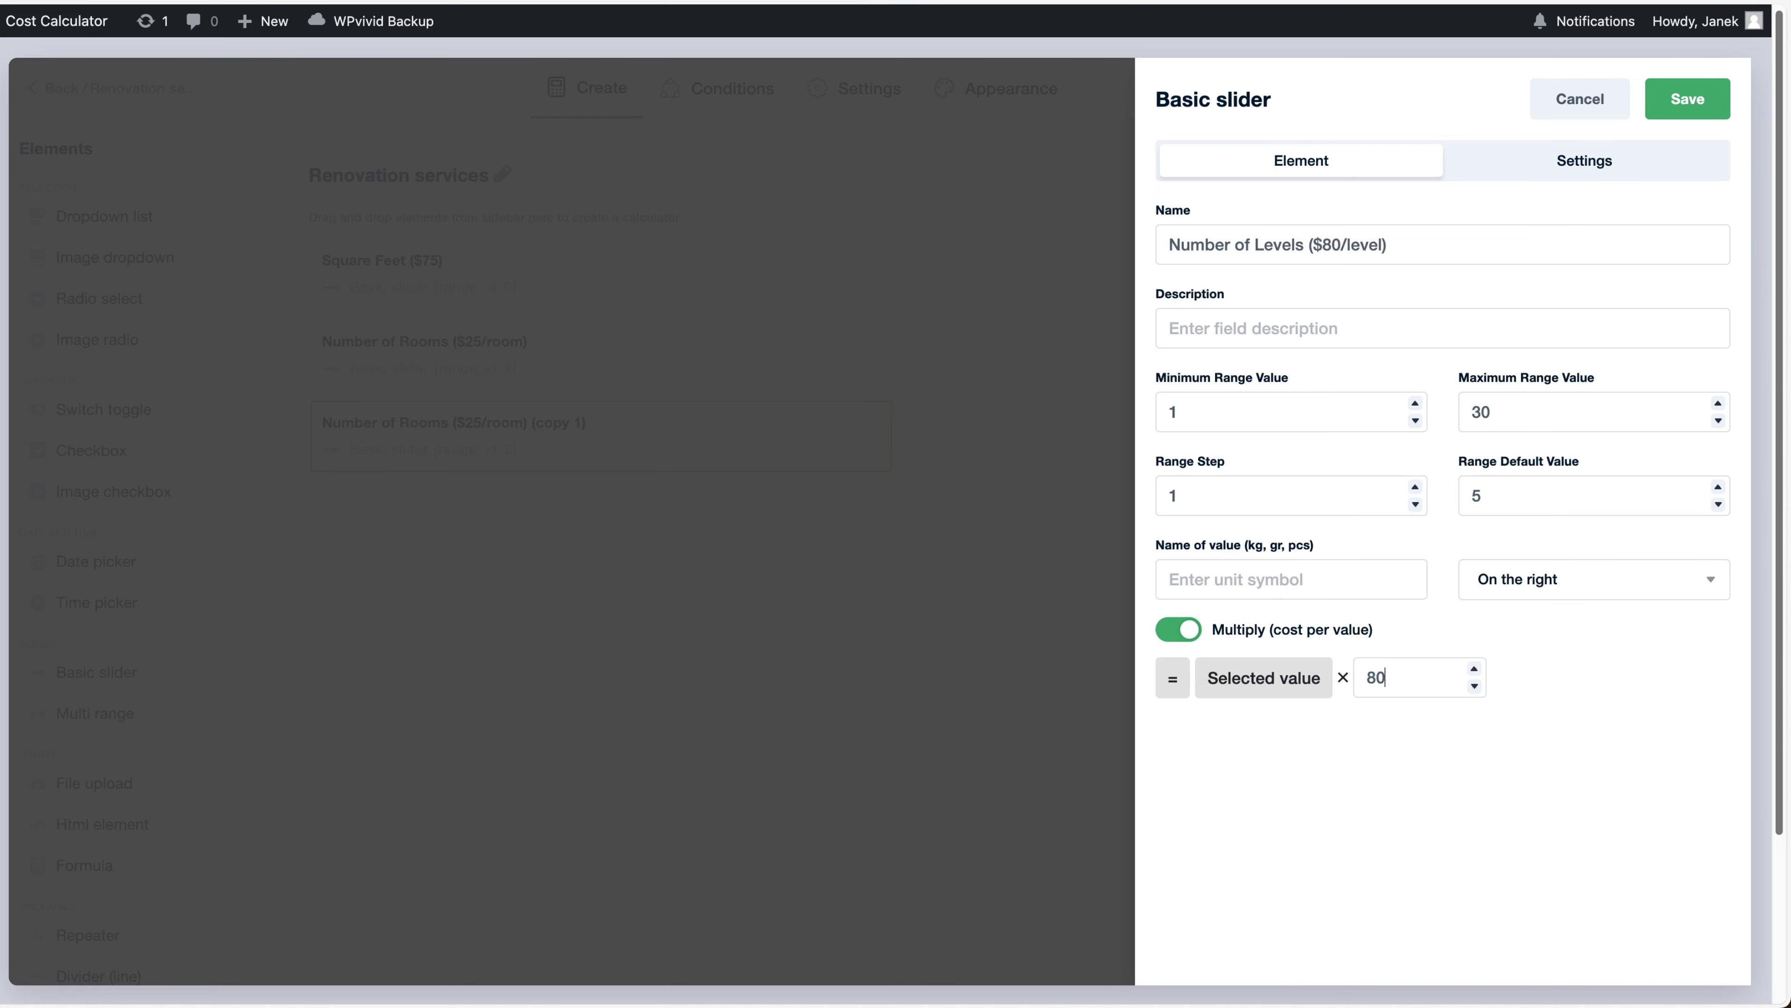
click(1687, 99)
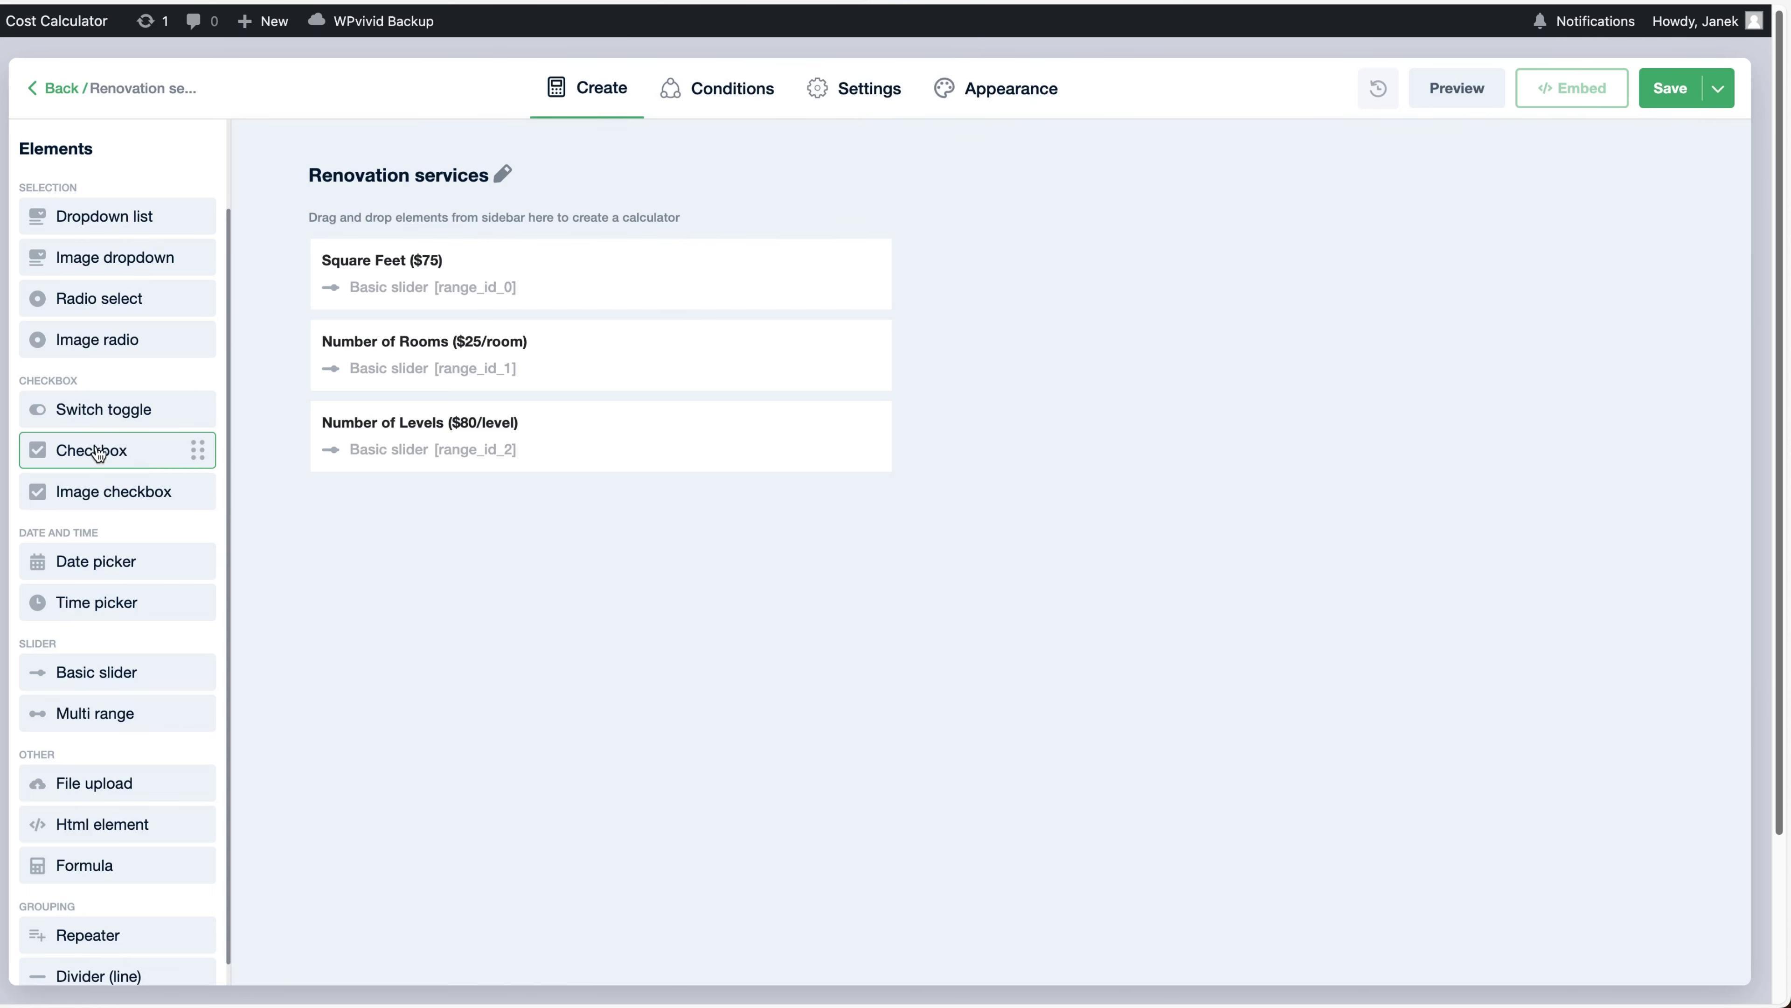
Add a checkbox field named Outside Works below the sliders
drag(102, 451, 449, 500)
click(1239, 244)
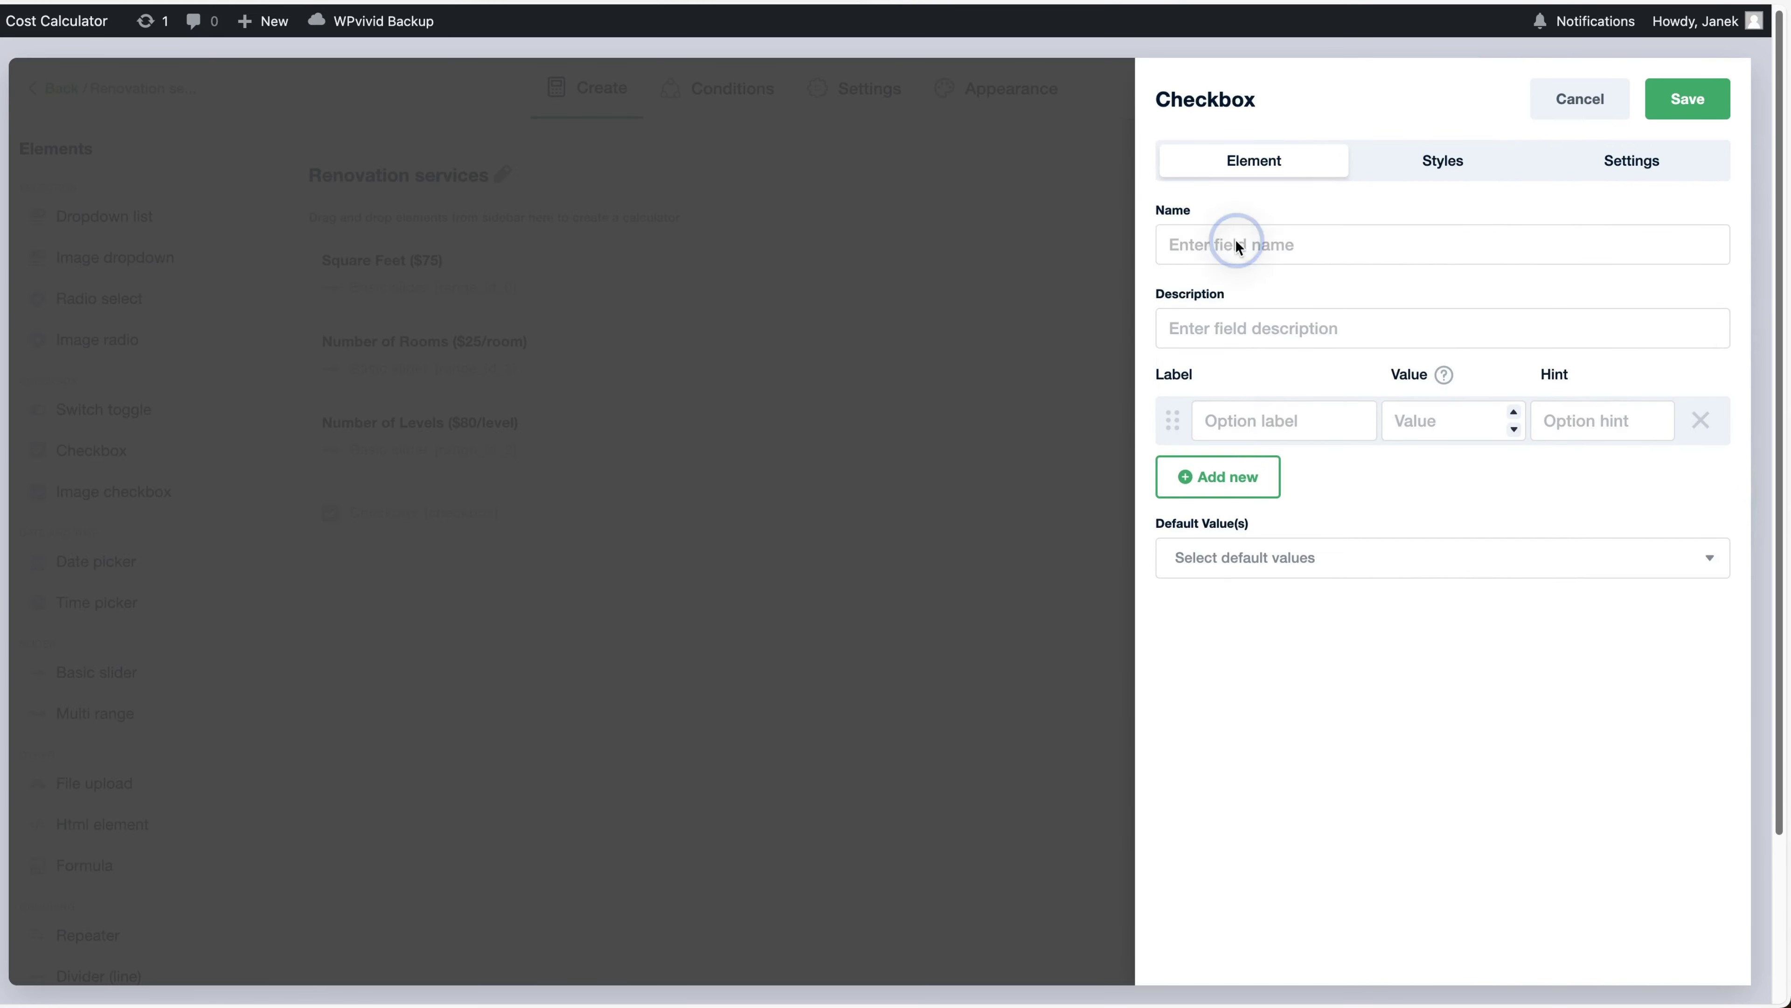
text(Outside Works)
Give it the options Swimming Pool priced 250 and Exterior priced 200
click(1259, 418)
text(Swimming Pool)
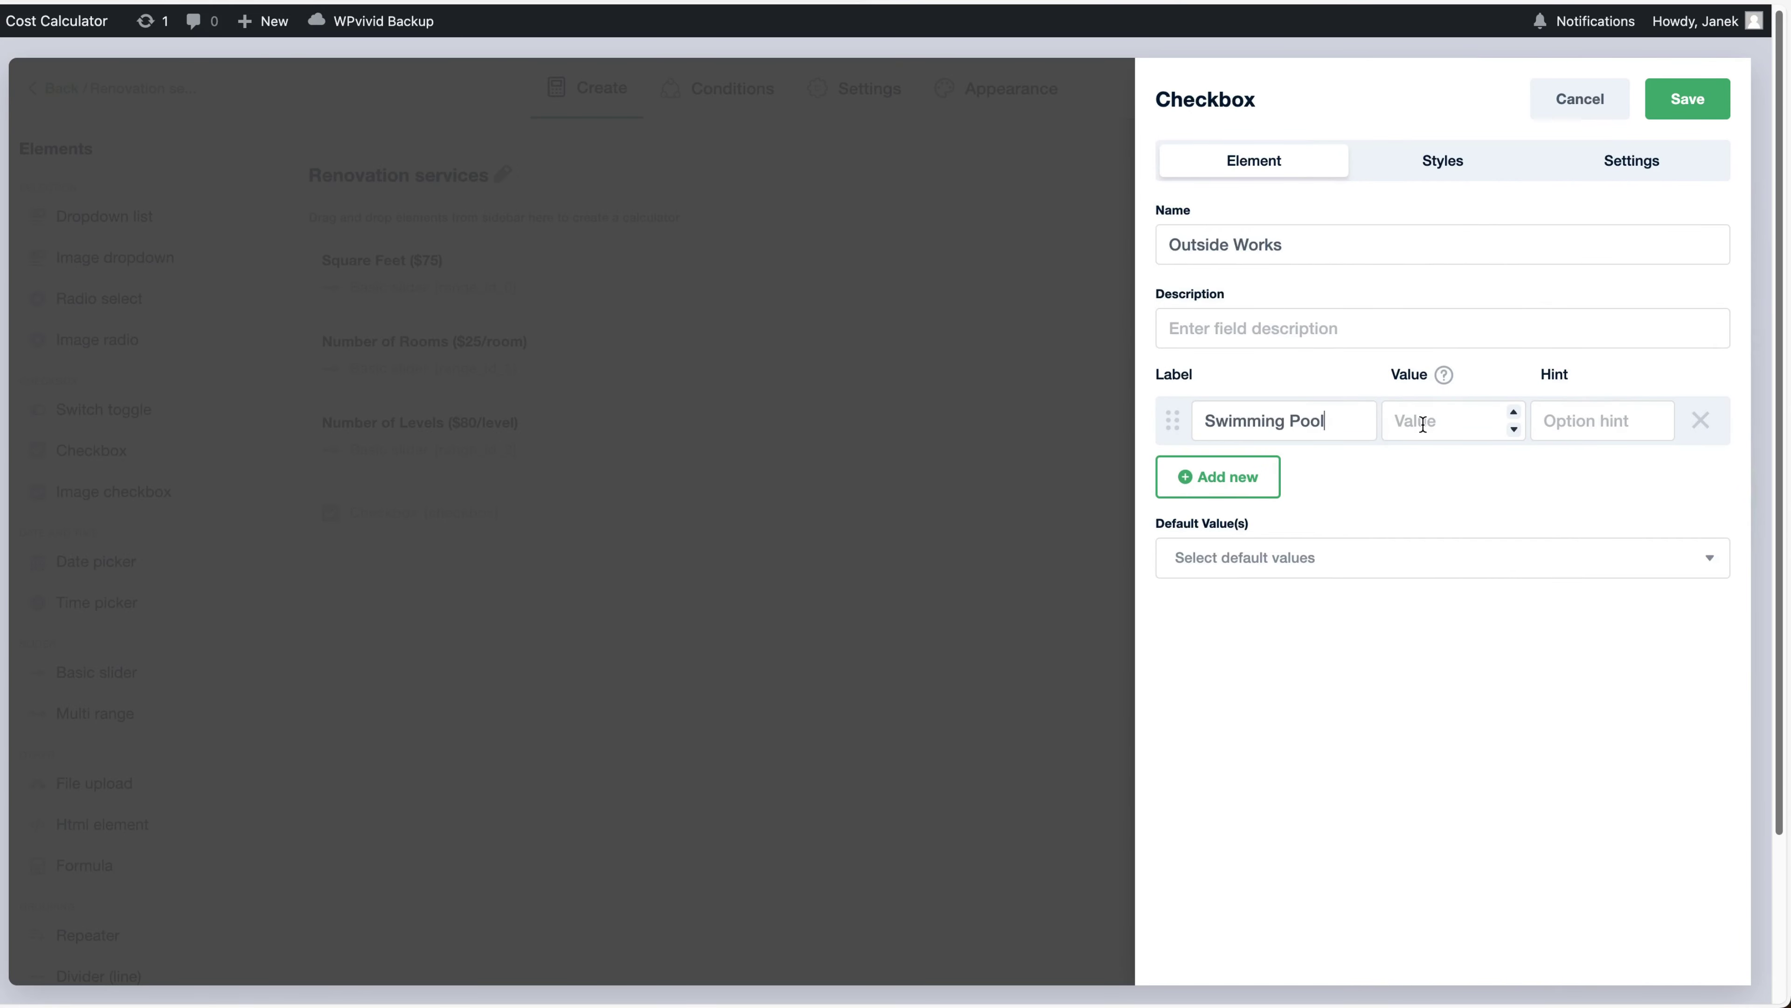
click(1422, 424)
text(250)
click(1244, 477)
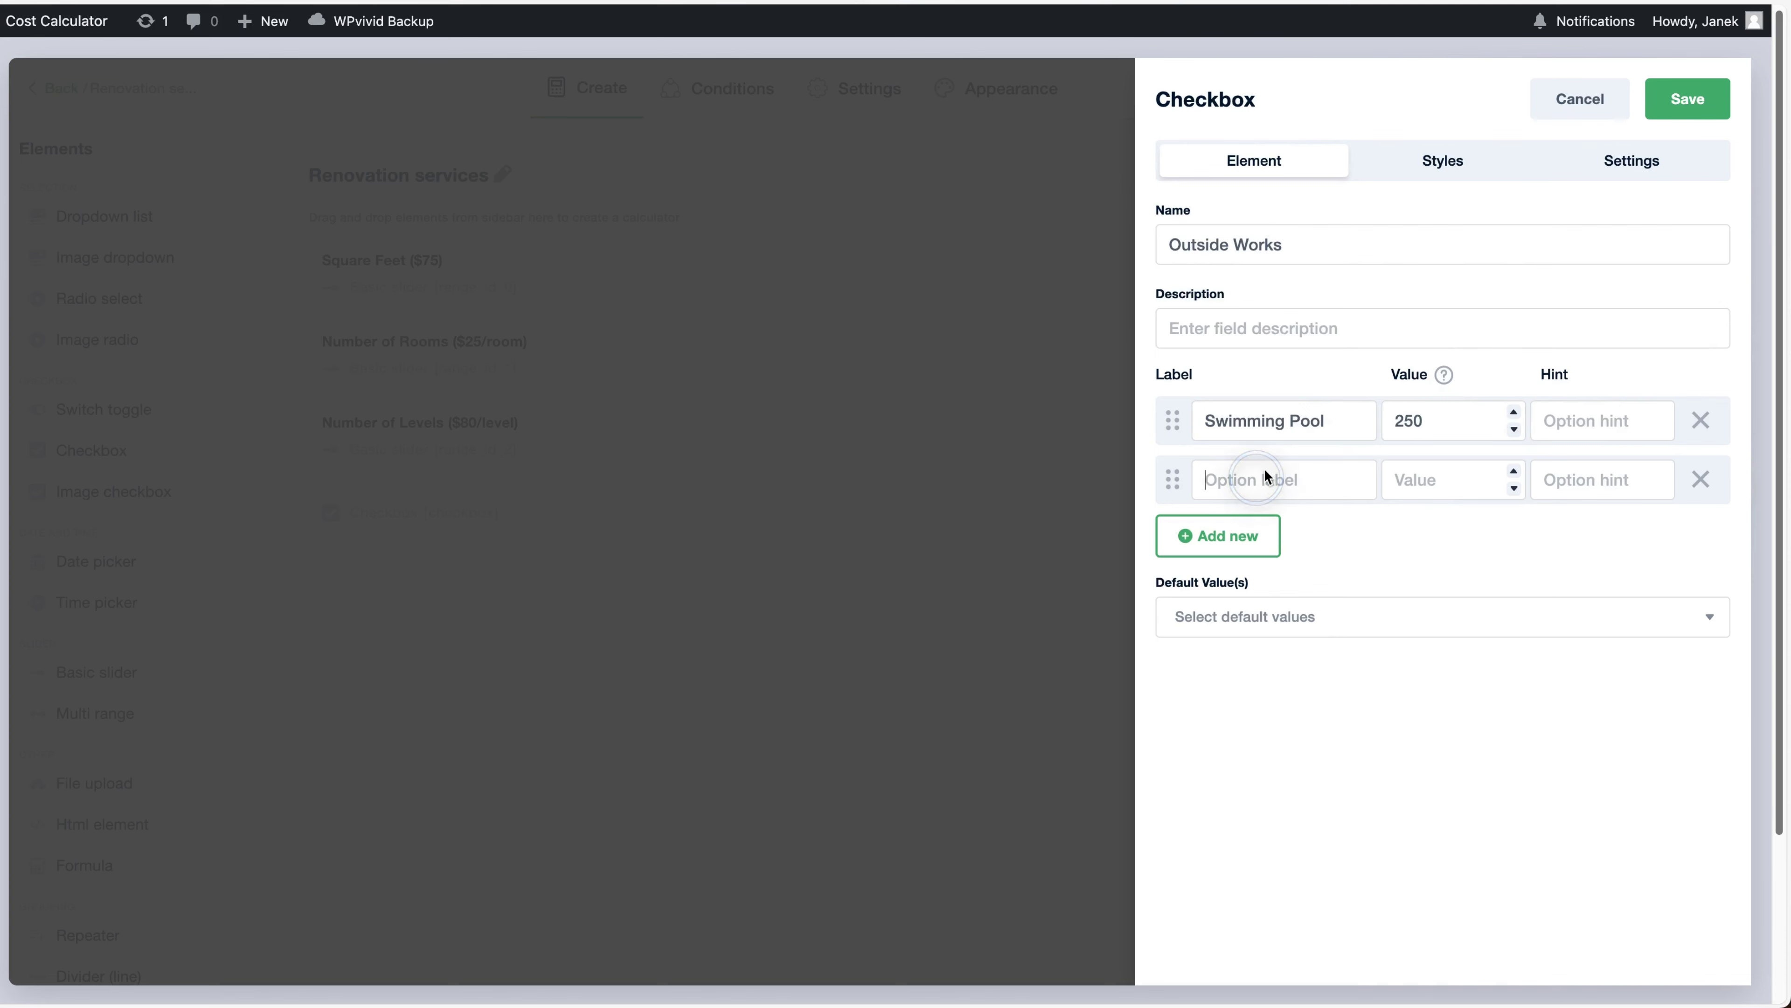
text(Exterior)
click(1407, 485)
text(200)
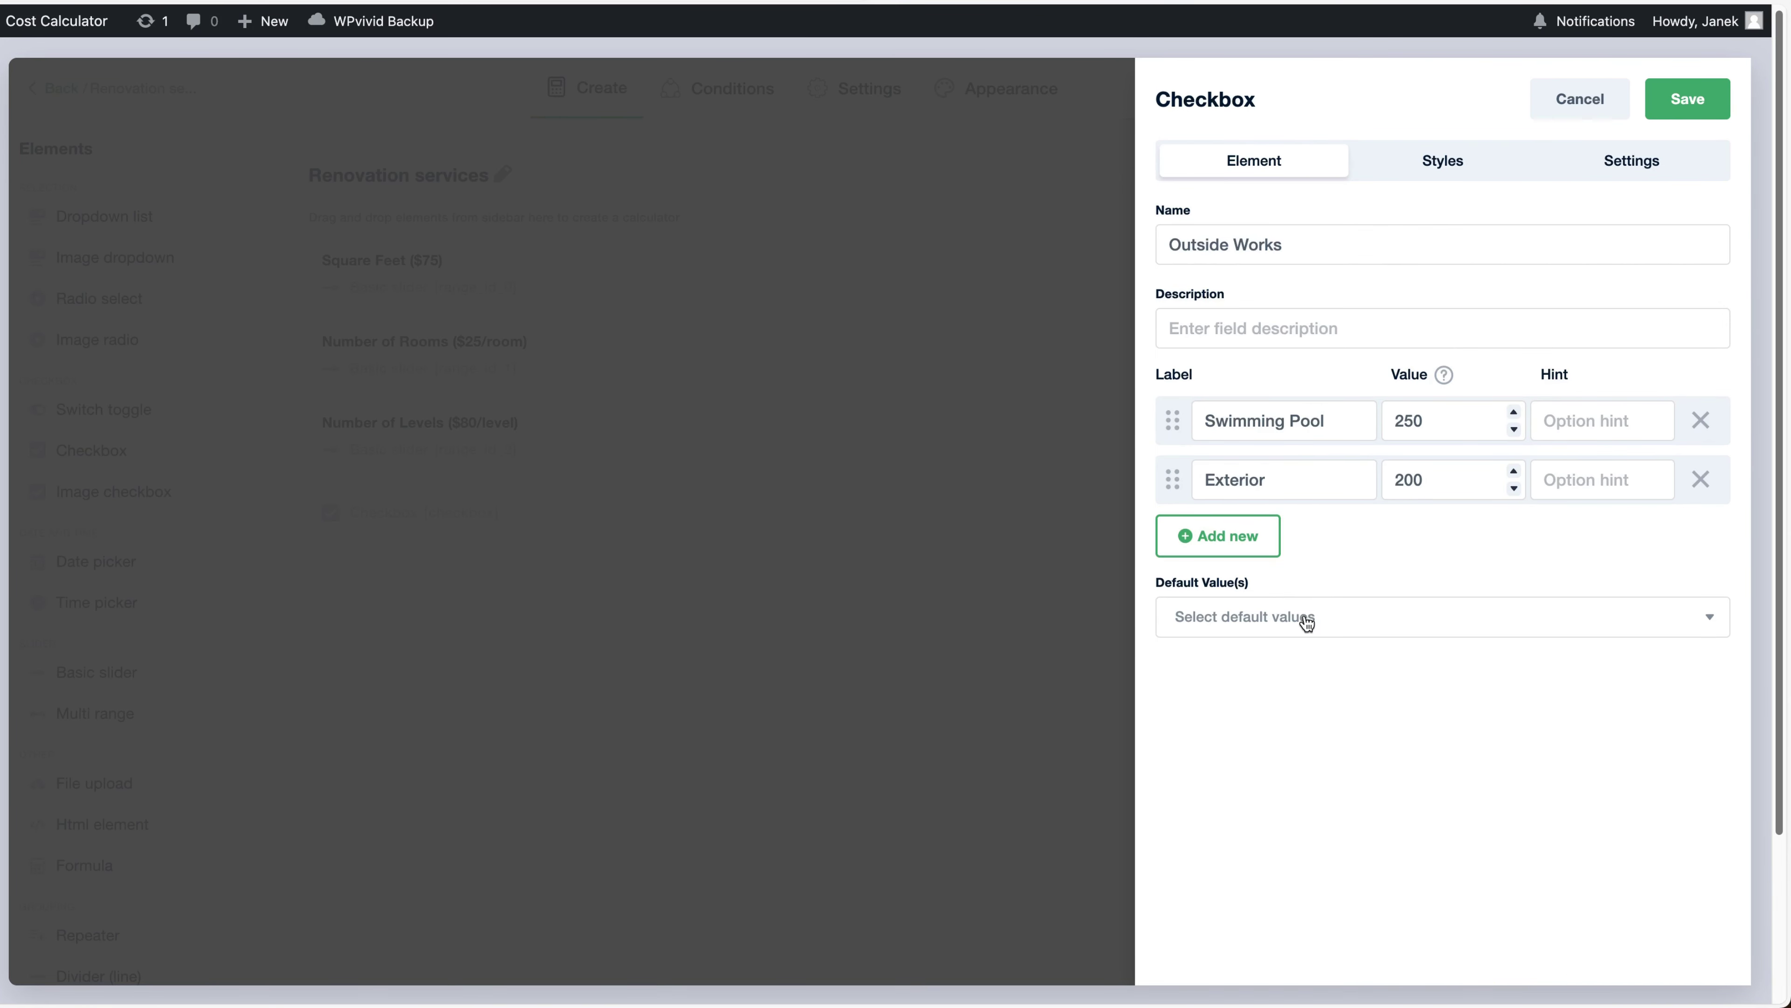
Keep the Outside Works checkboxes in the Default style with a Horizontal box layout
click(1443, 165)
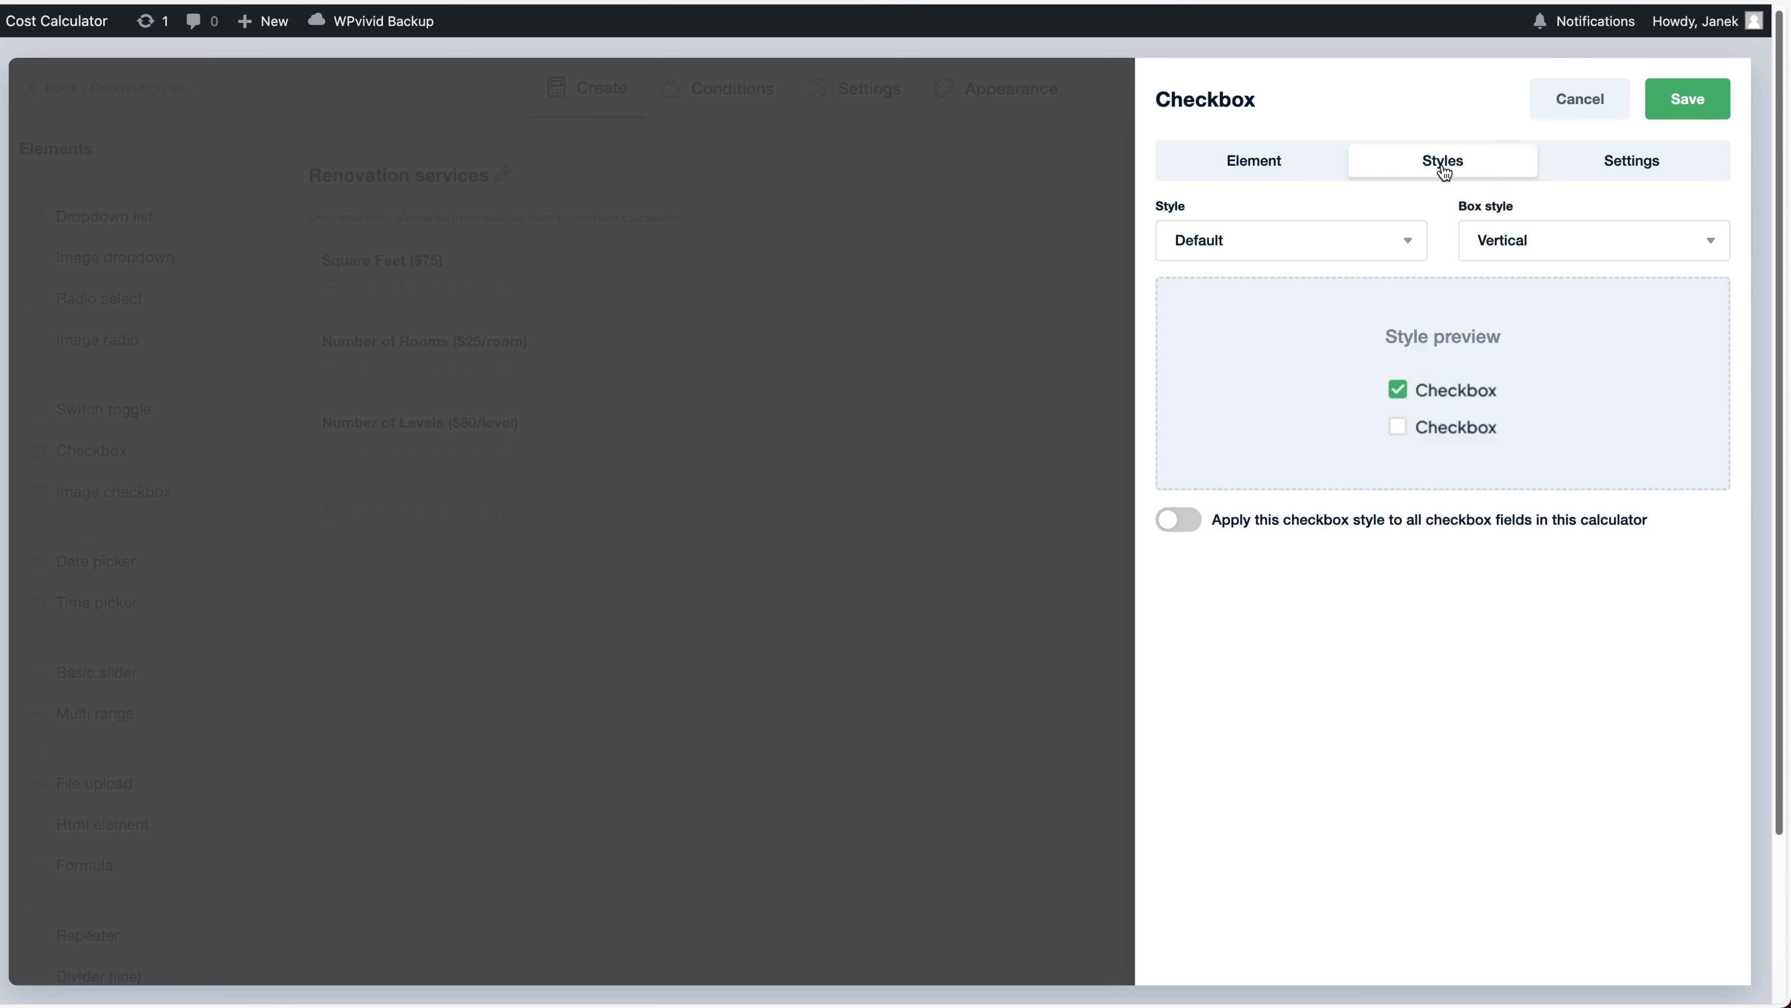
click(1328, 235)
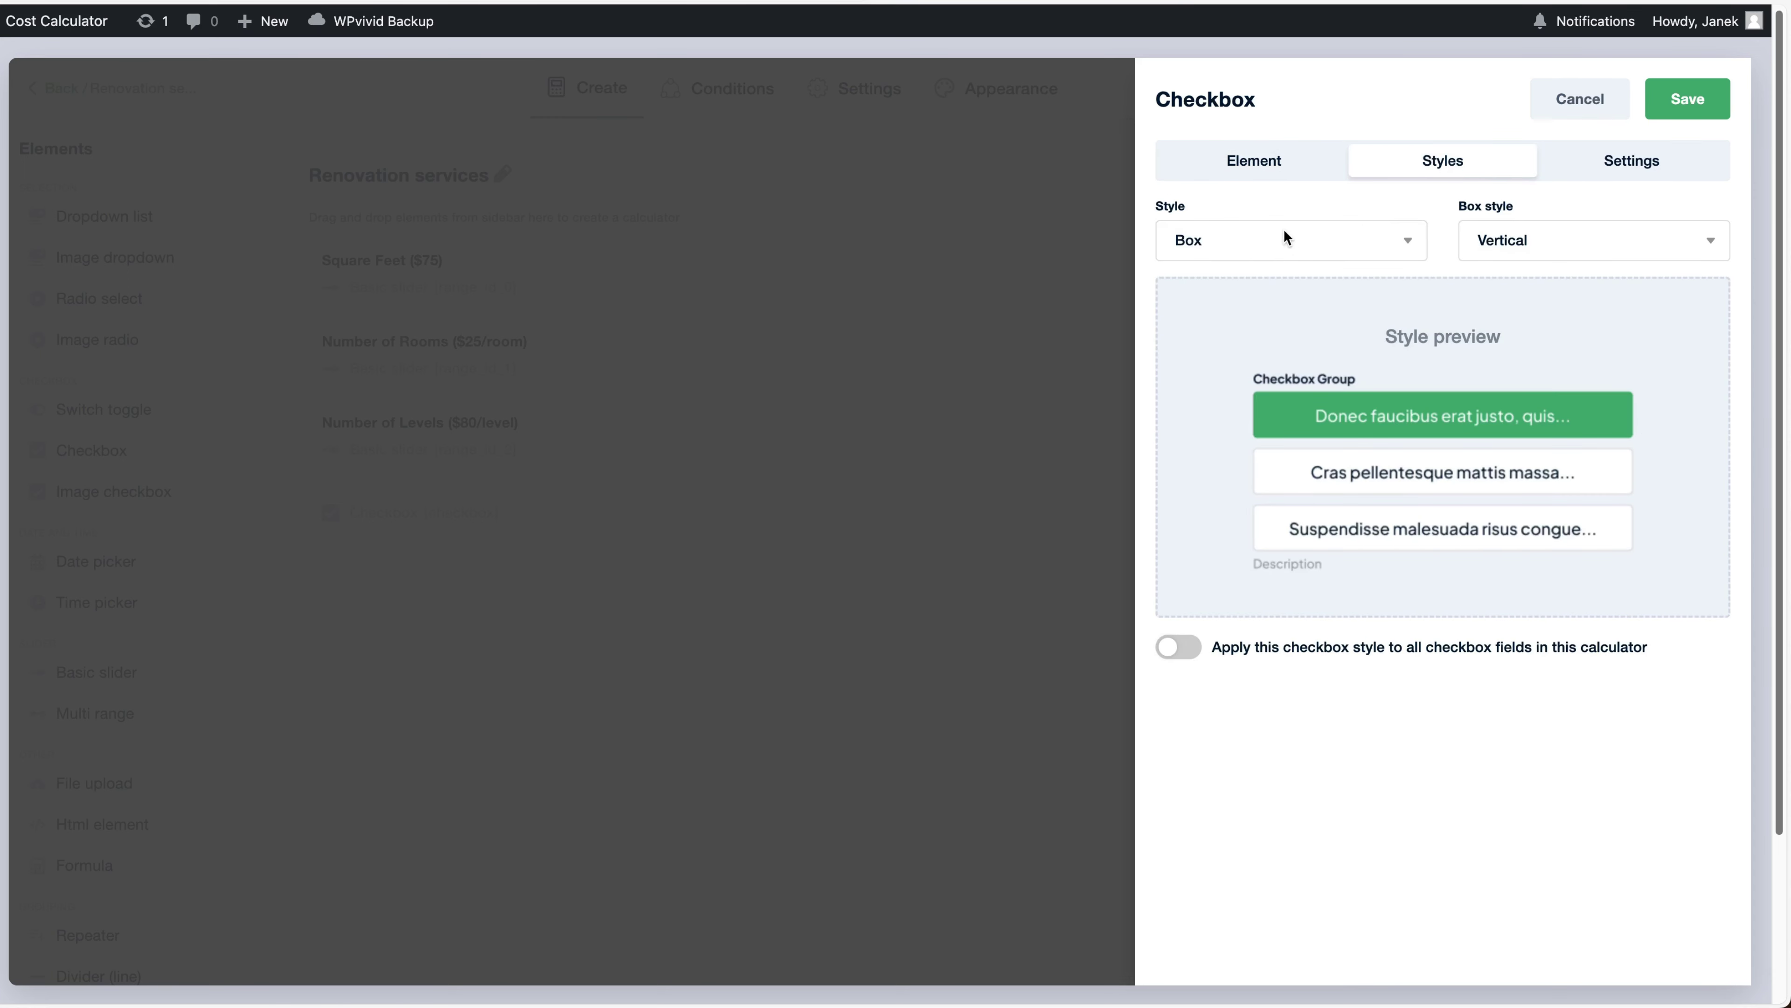
click(1220, 275)
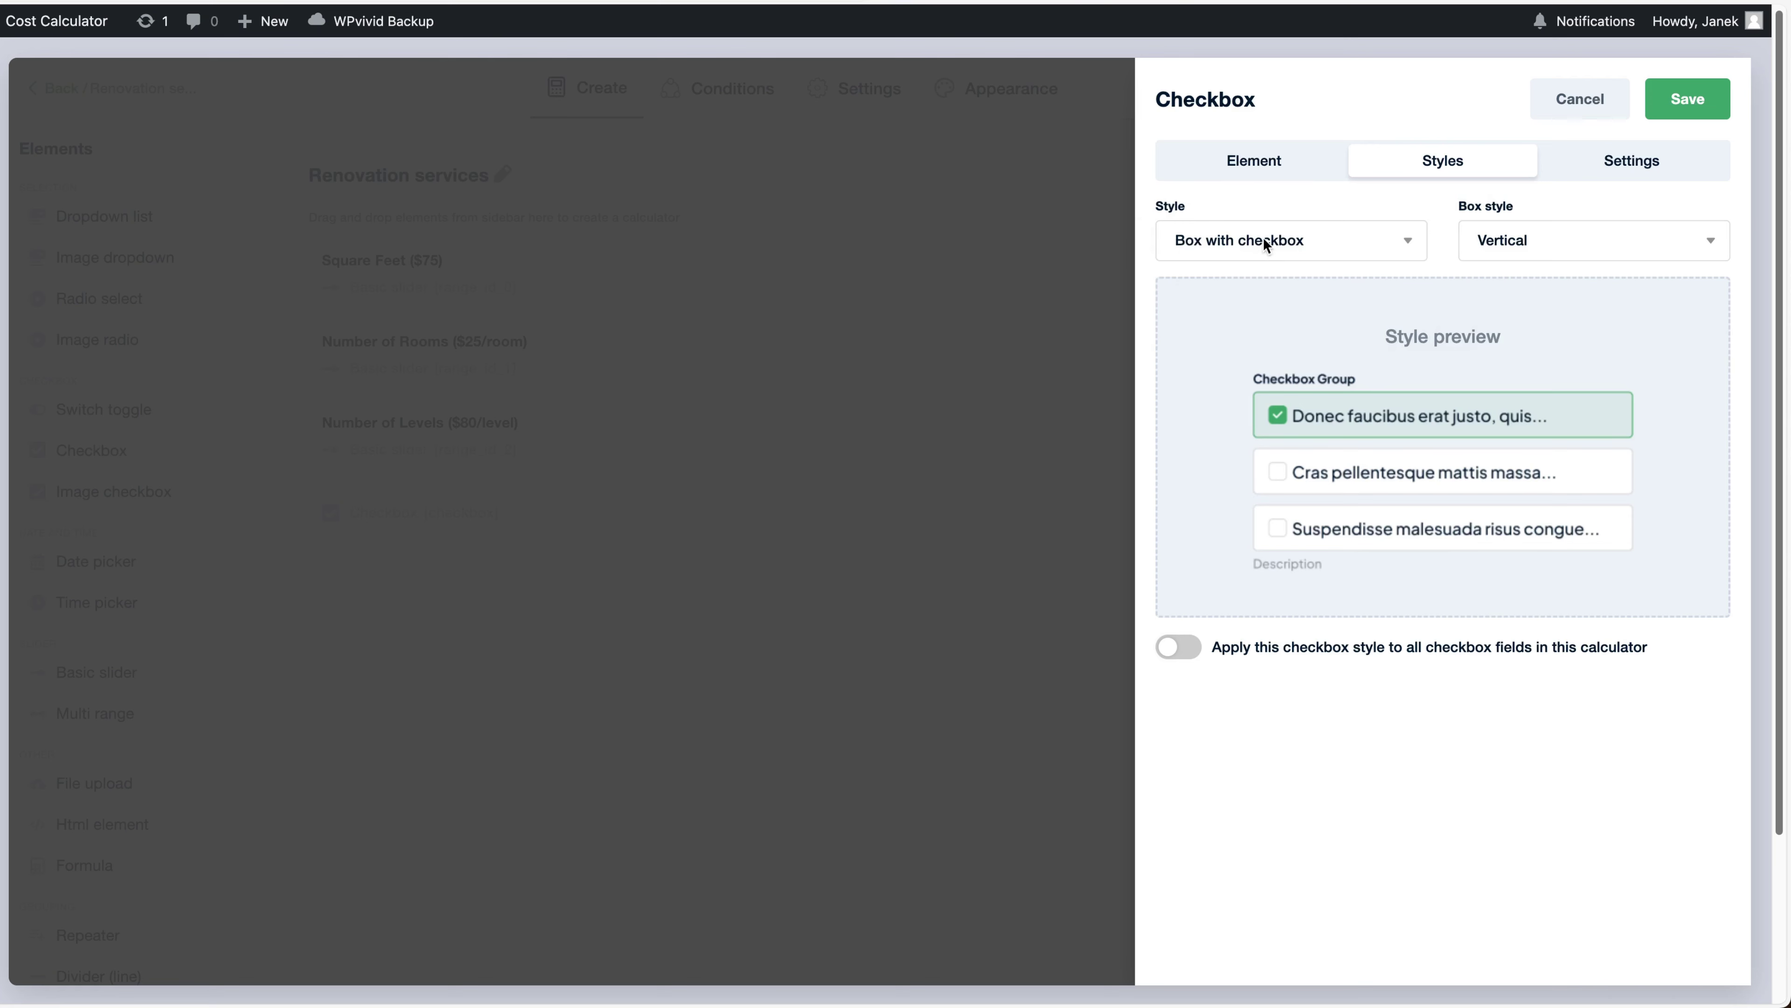
key(Down)
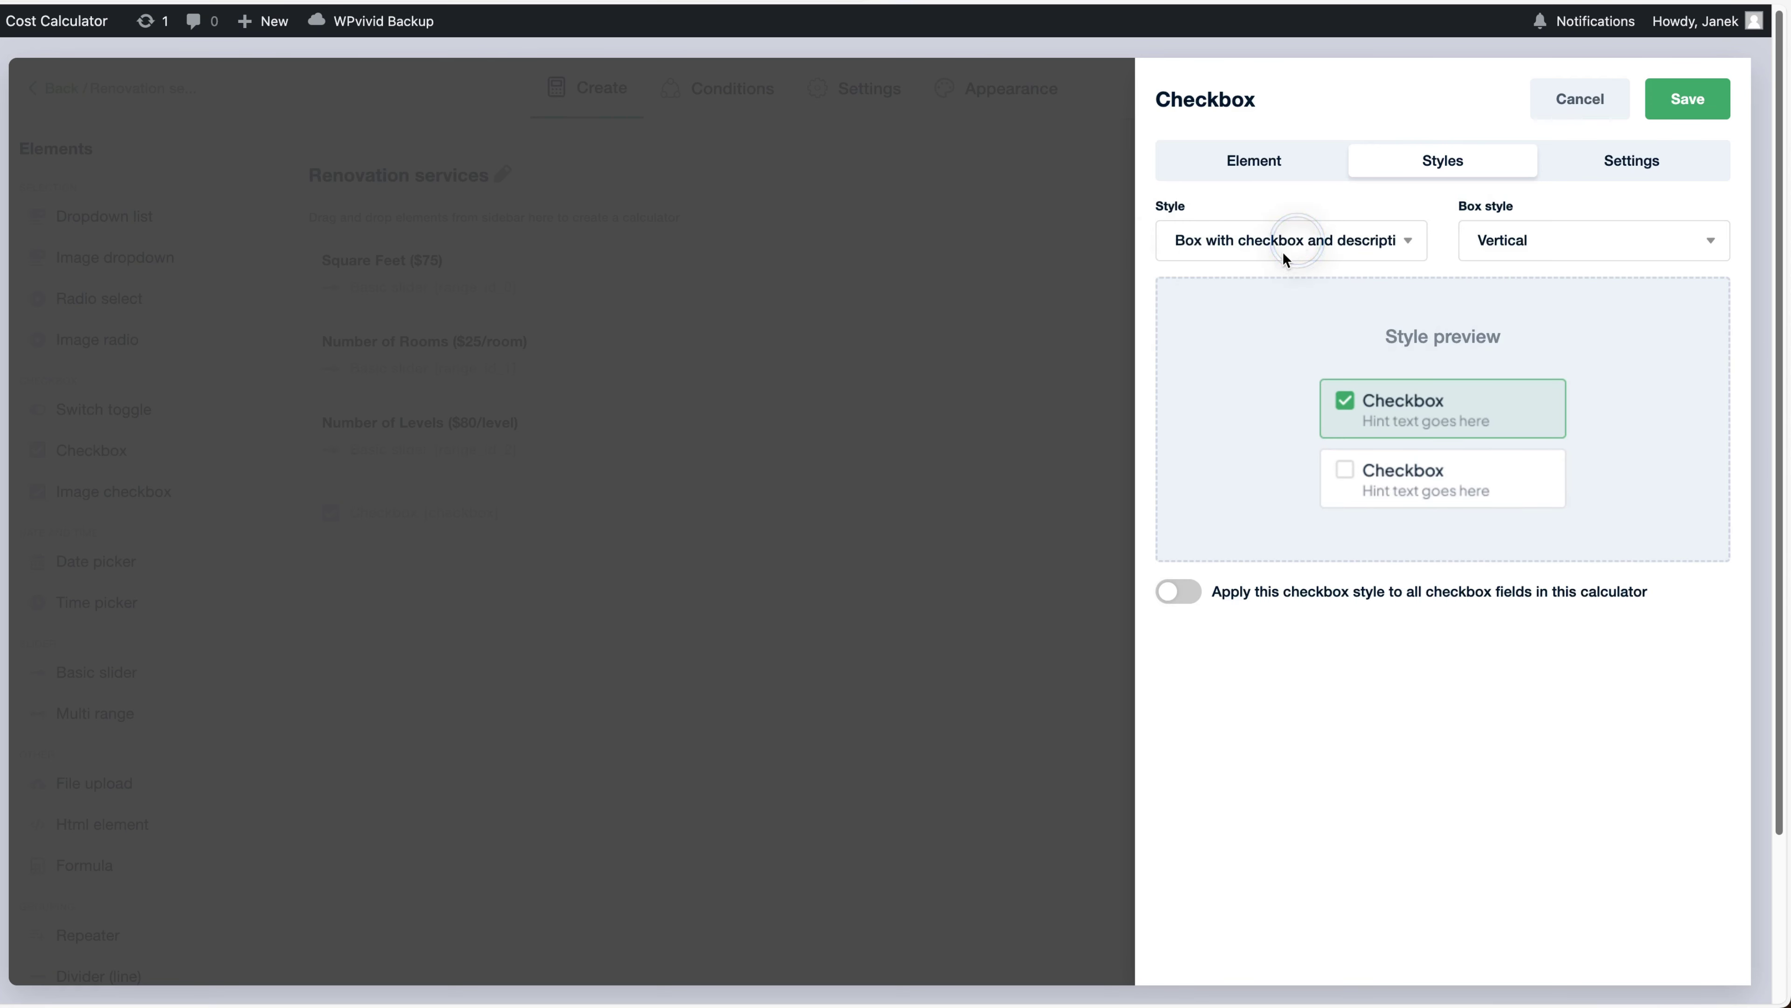
click(1280, 253)
click(1273, 264)
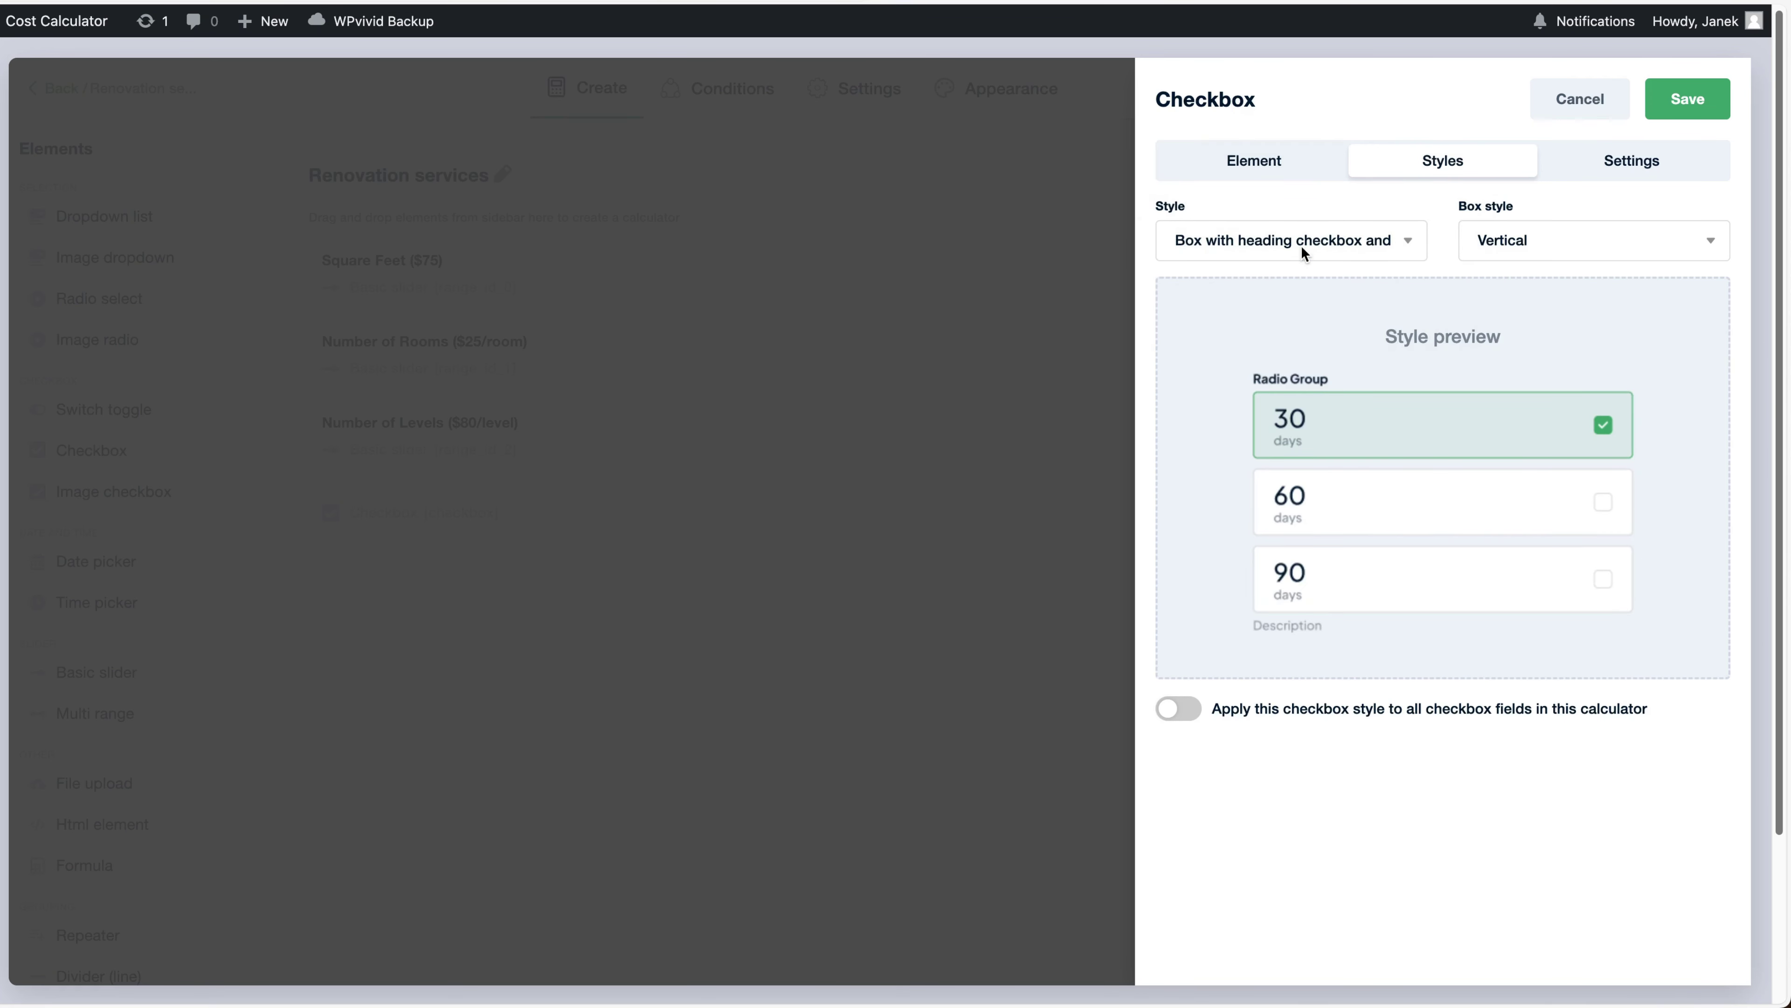
click(1567, 238)
click(1540, 265)
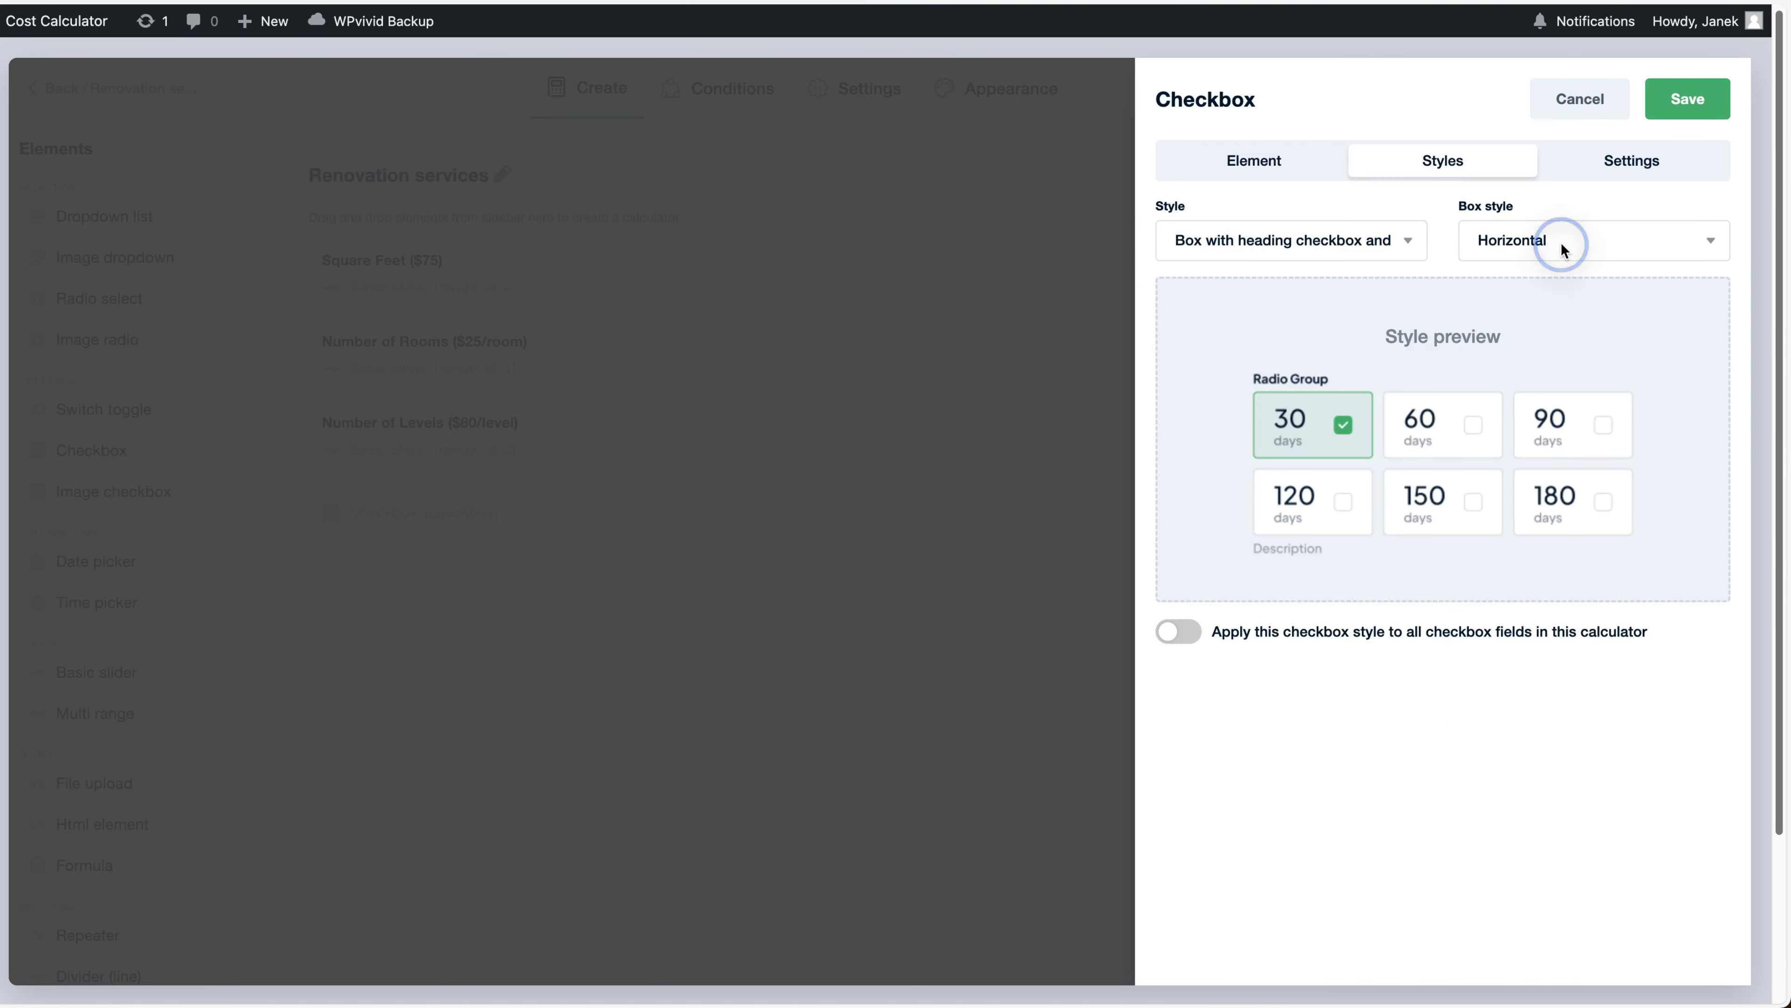
click(1544, 222)
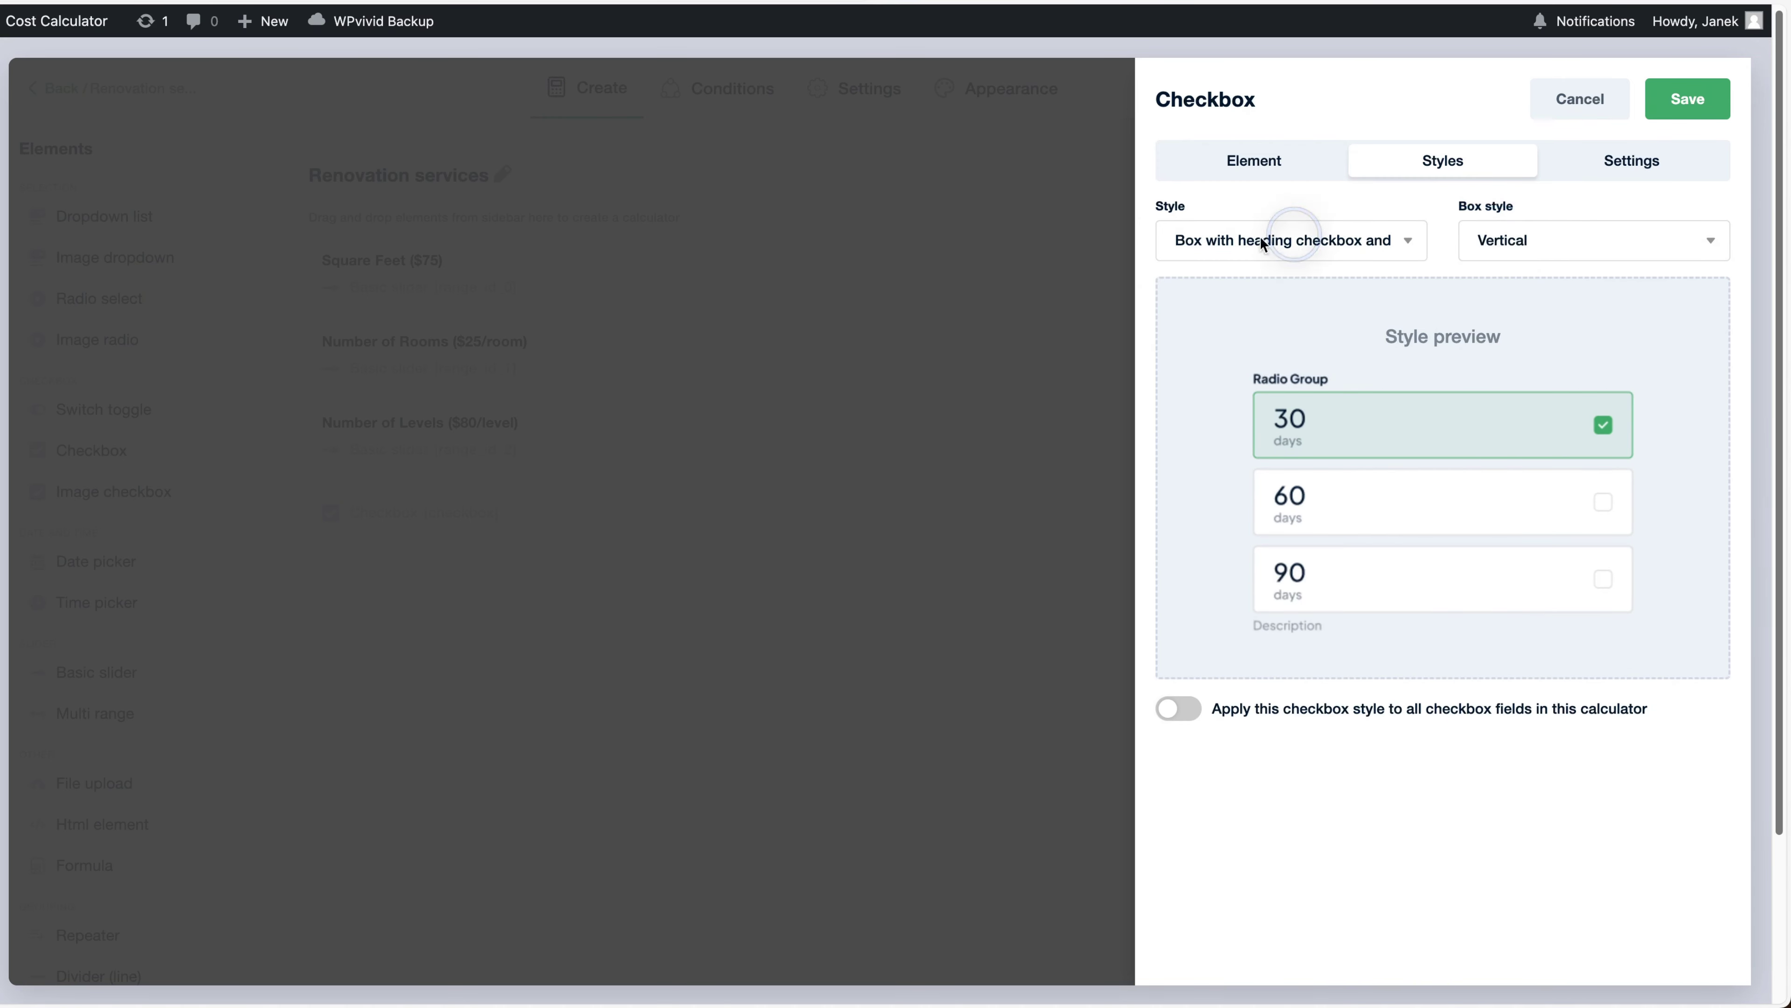
click(1228, 157)
click(1525, 262)
click(1526, 266)
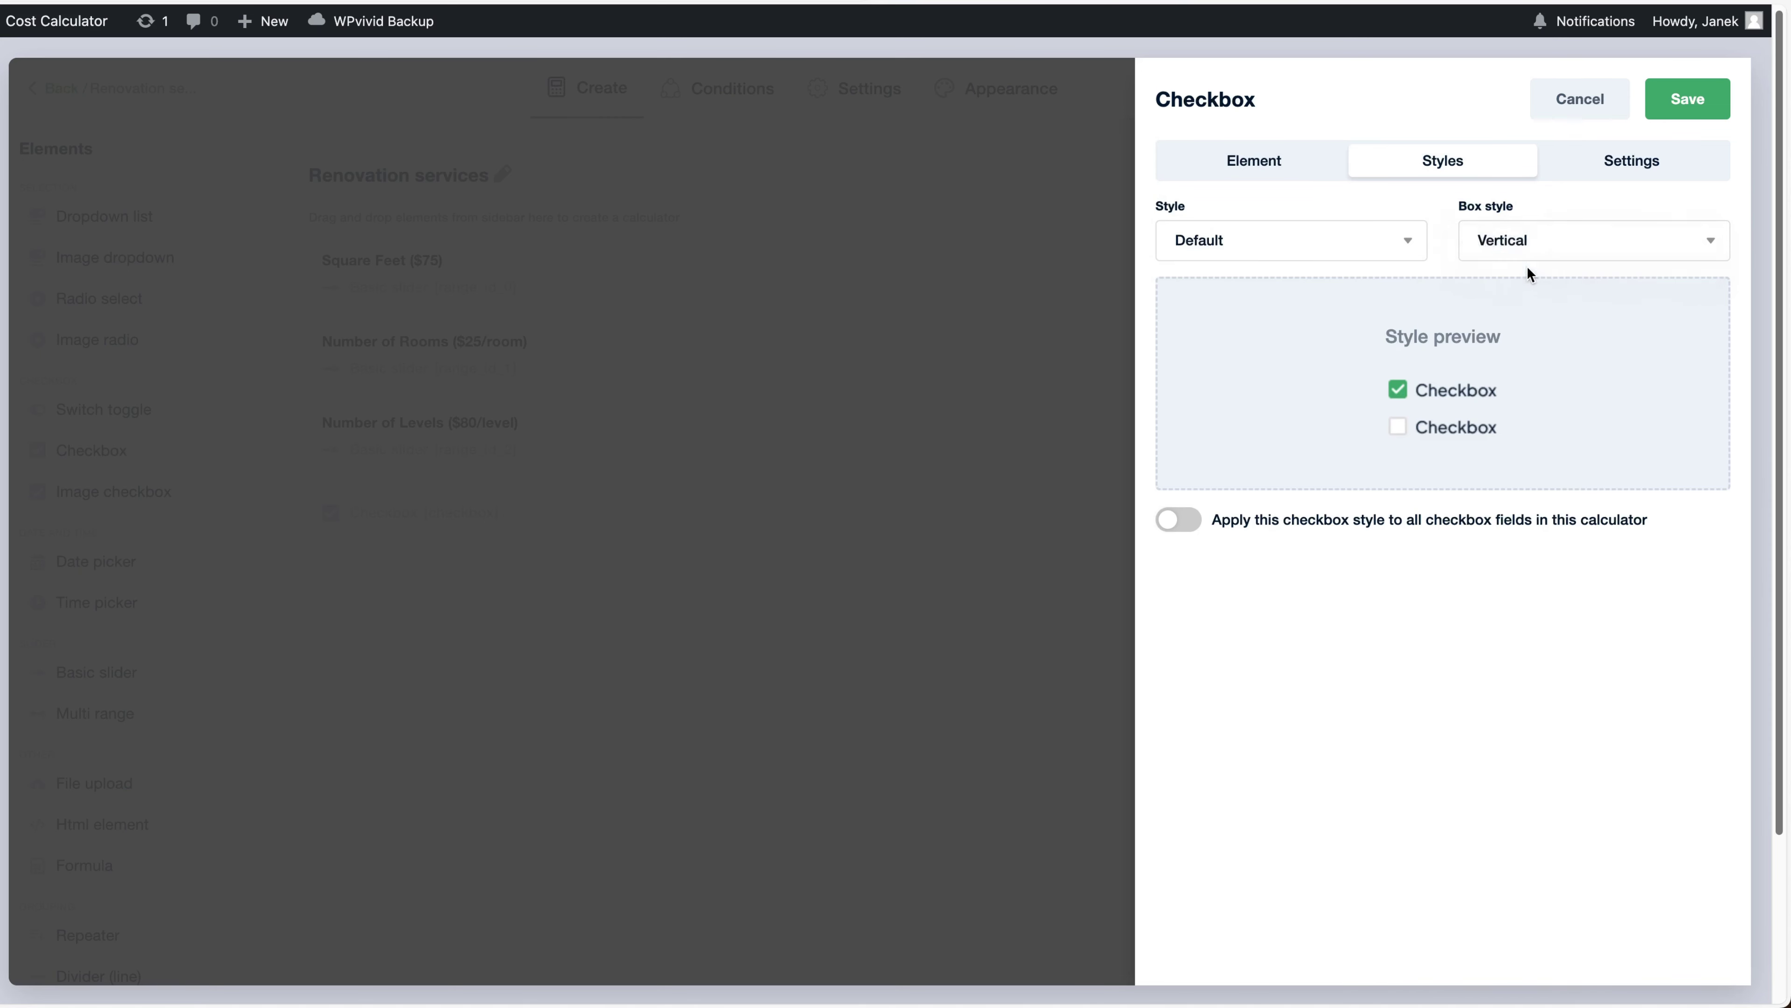
click(1442, 652)
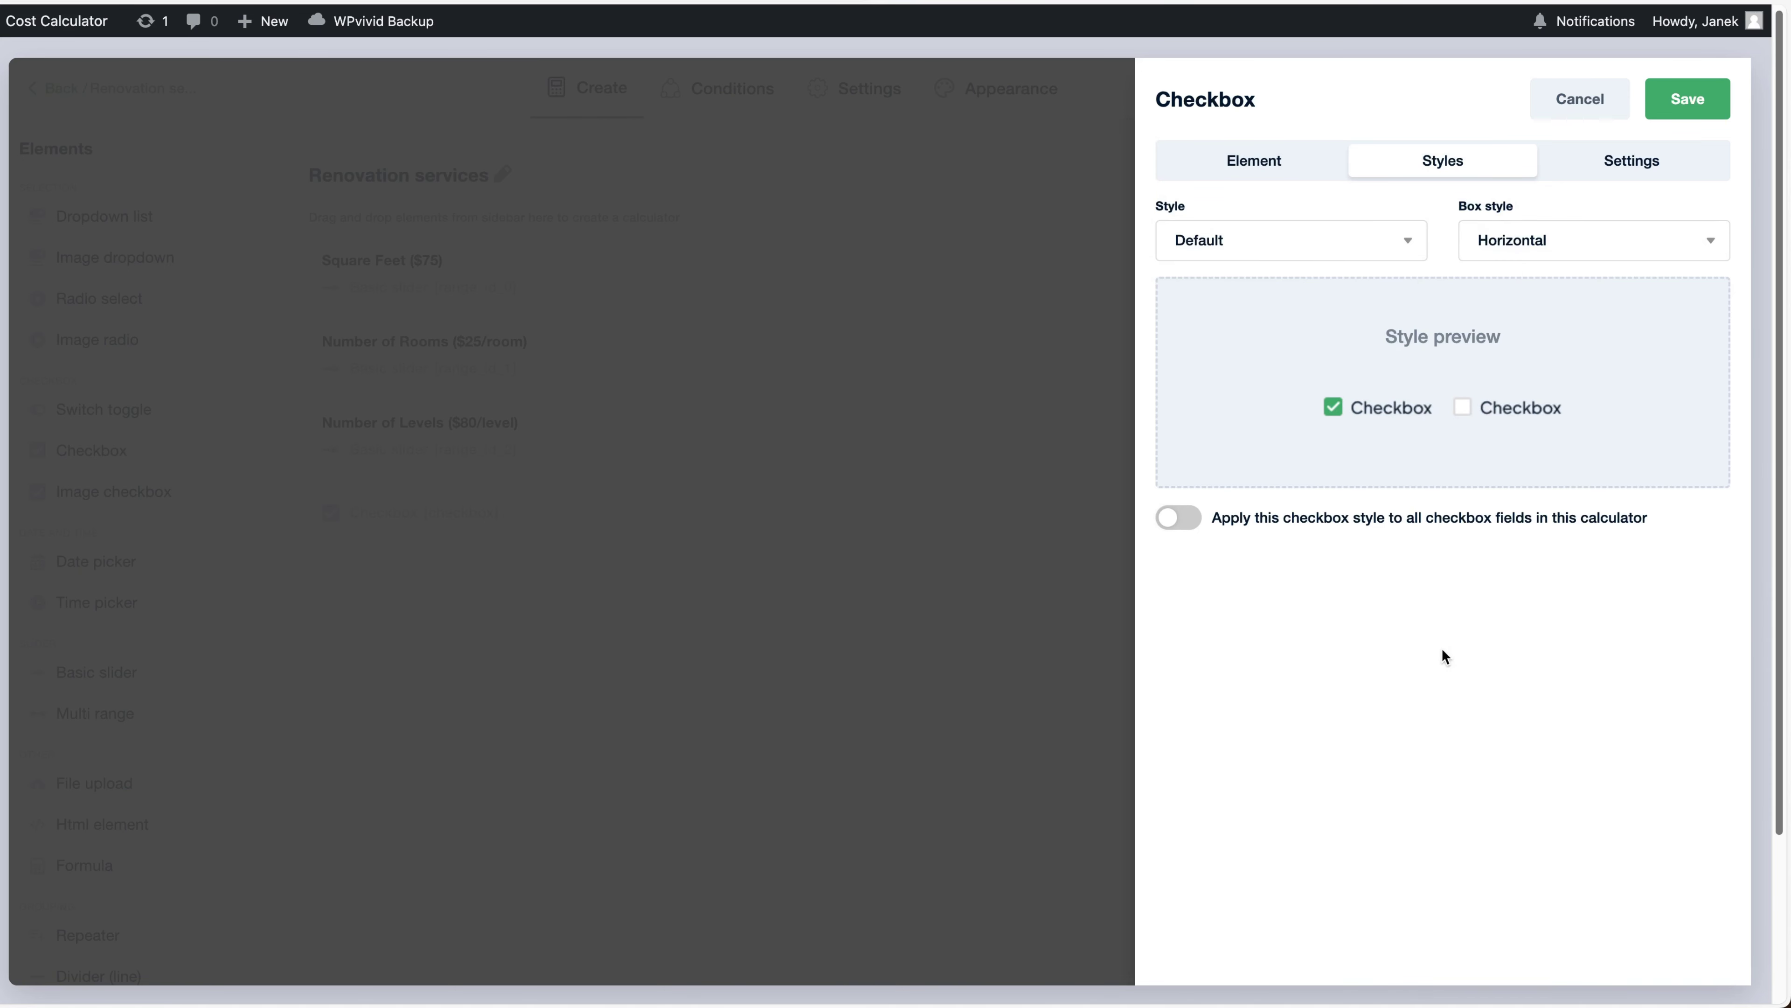
click(1180, 519)
Enable the currency sign on the checkbox prices and save the field
click(1639, 167)
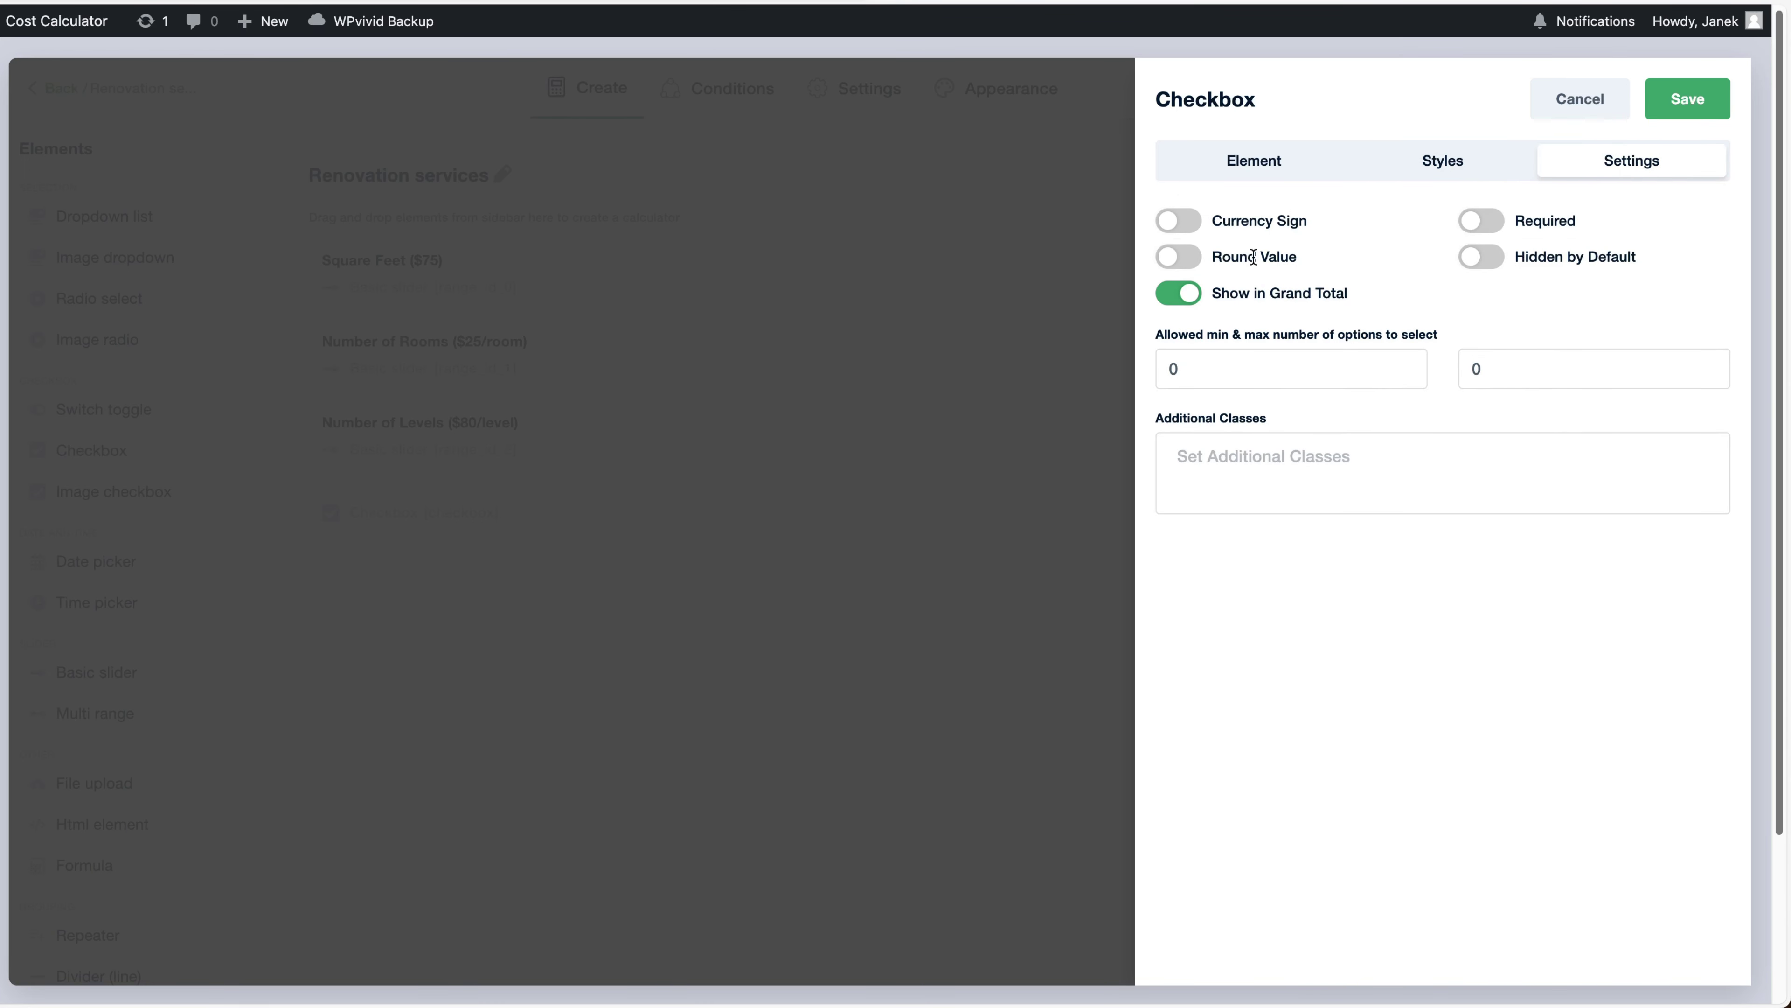
click(1192, 221)
click(1688, 99)
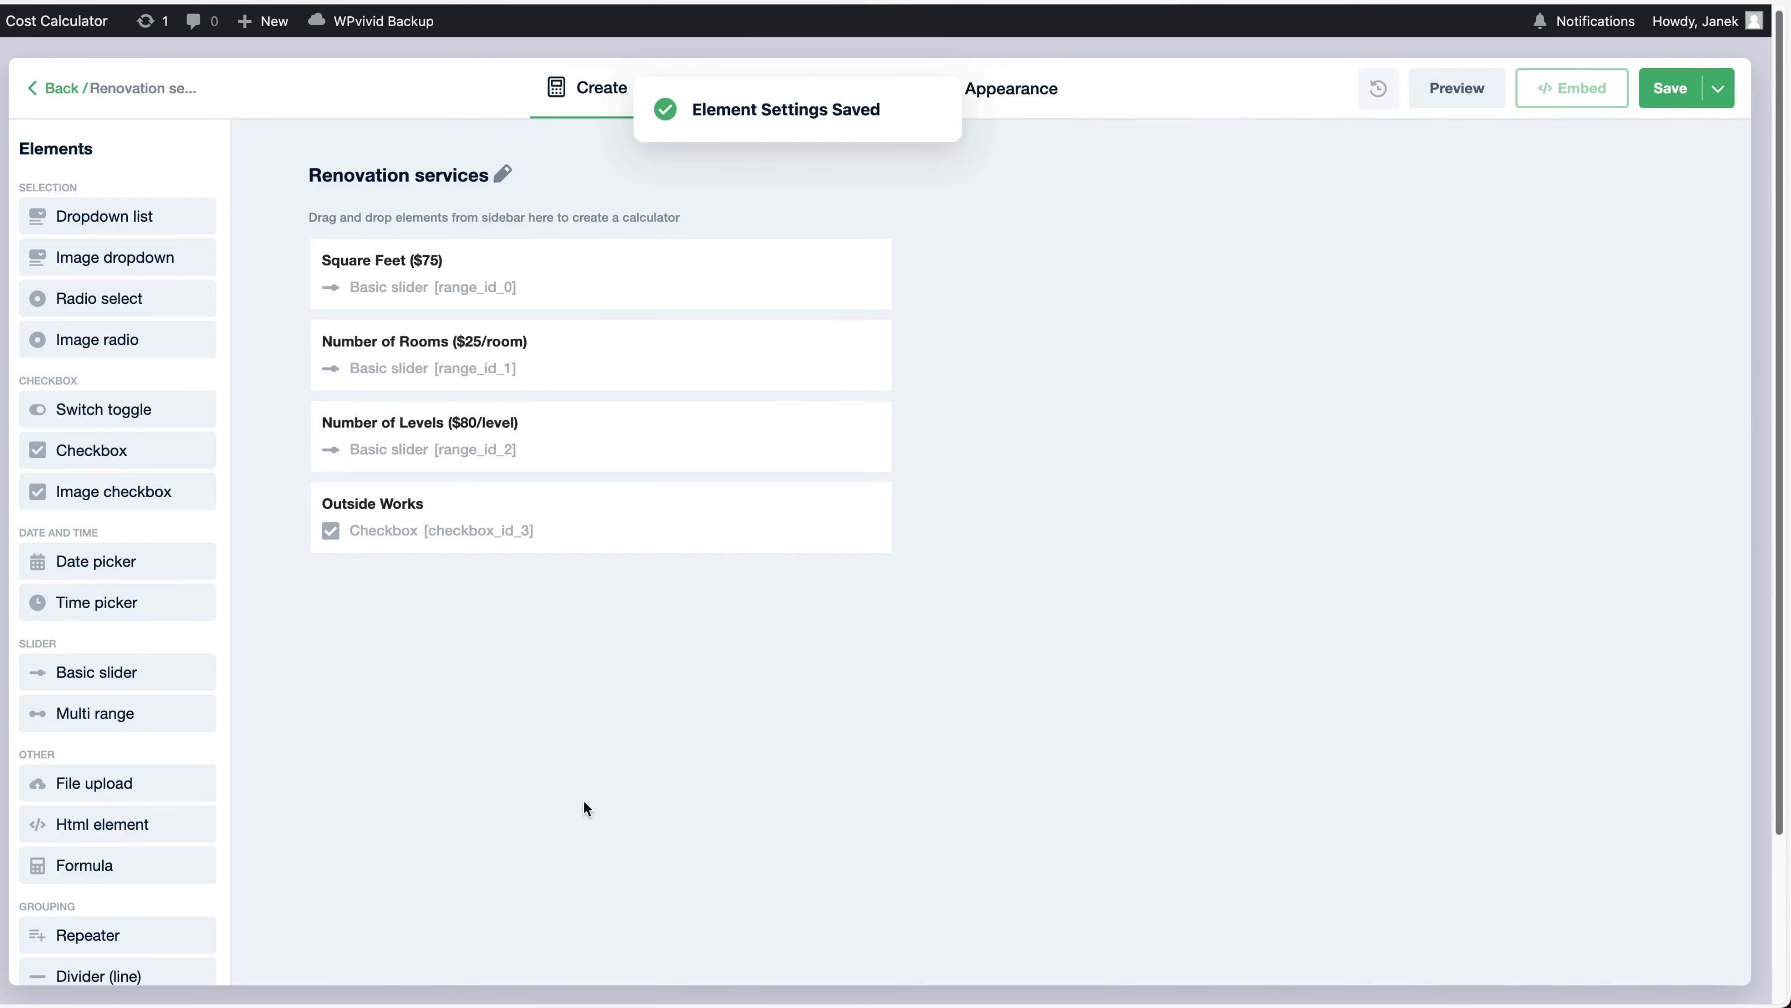
scroll(120, 678, down, 1)
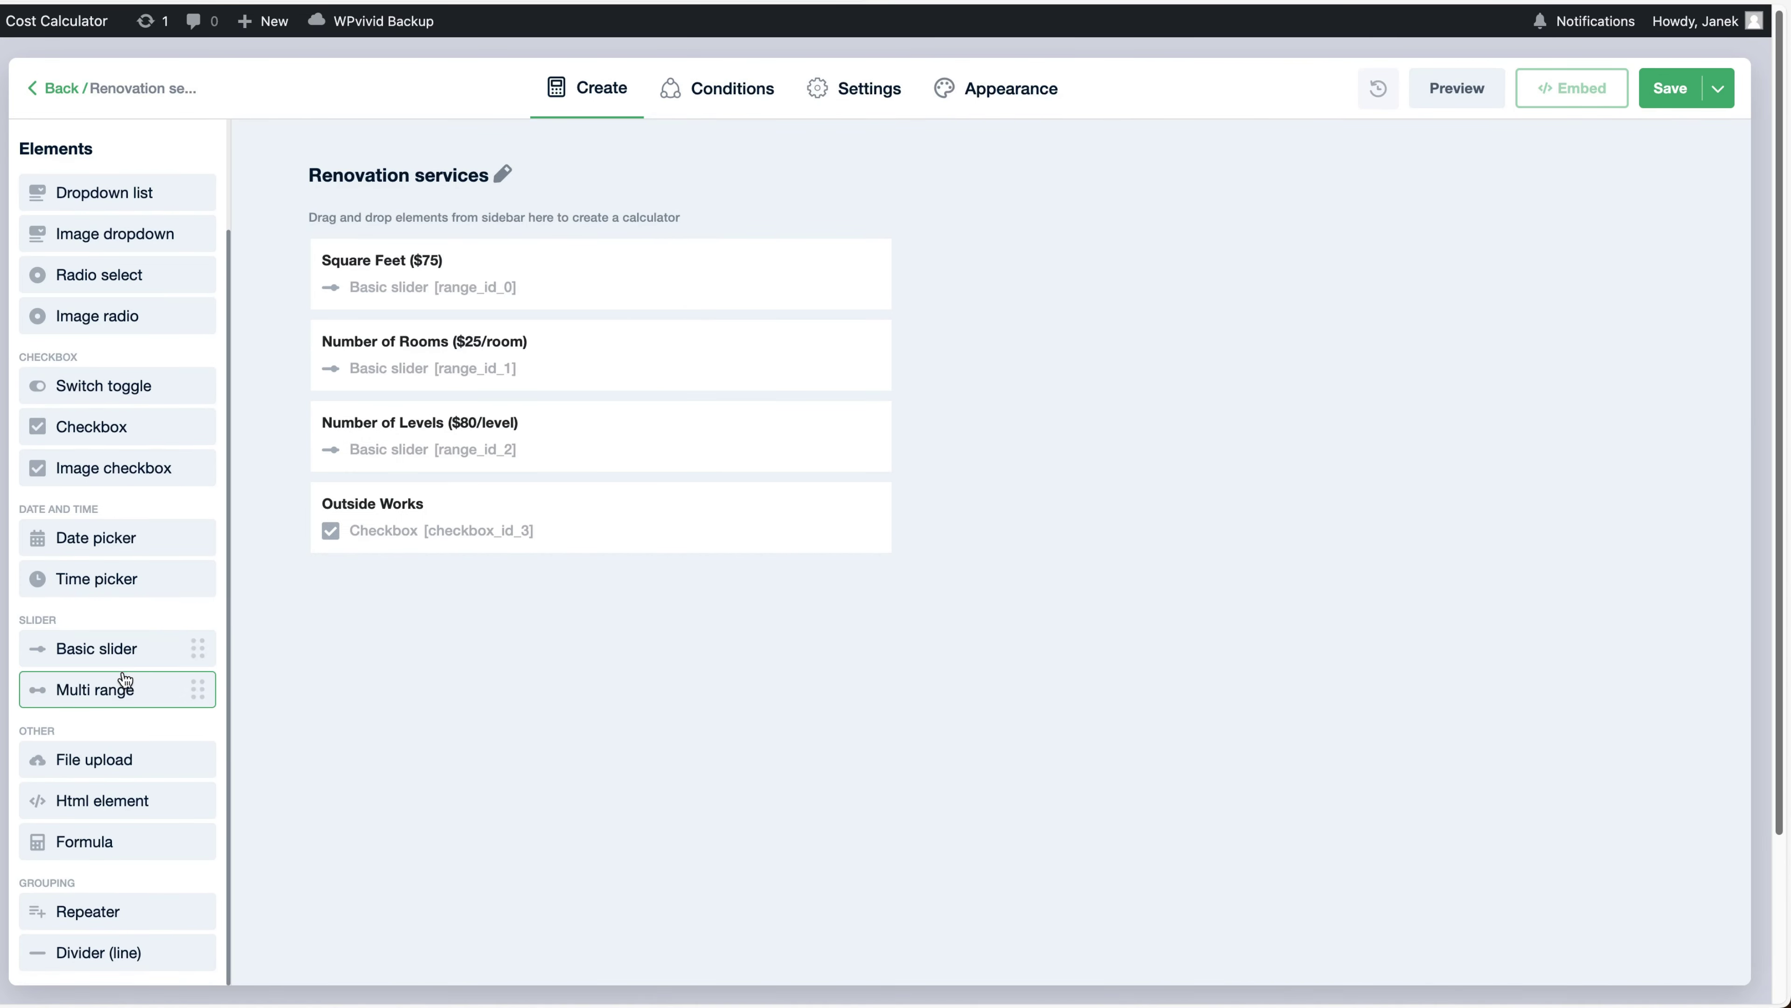
Add a formula summing Square Feet, Number of Rooms, Number of Levels and Outside Works (A + B + C + D)
drag(85, 841, 453, 600)
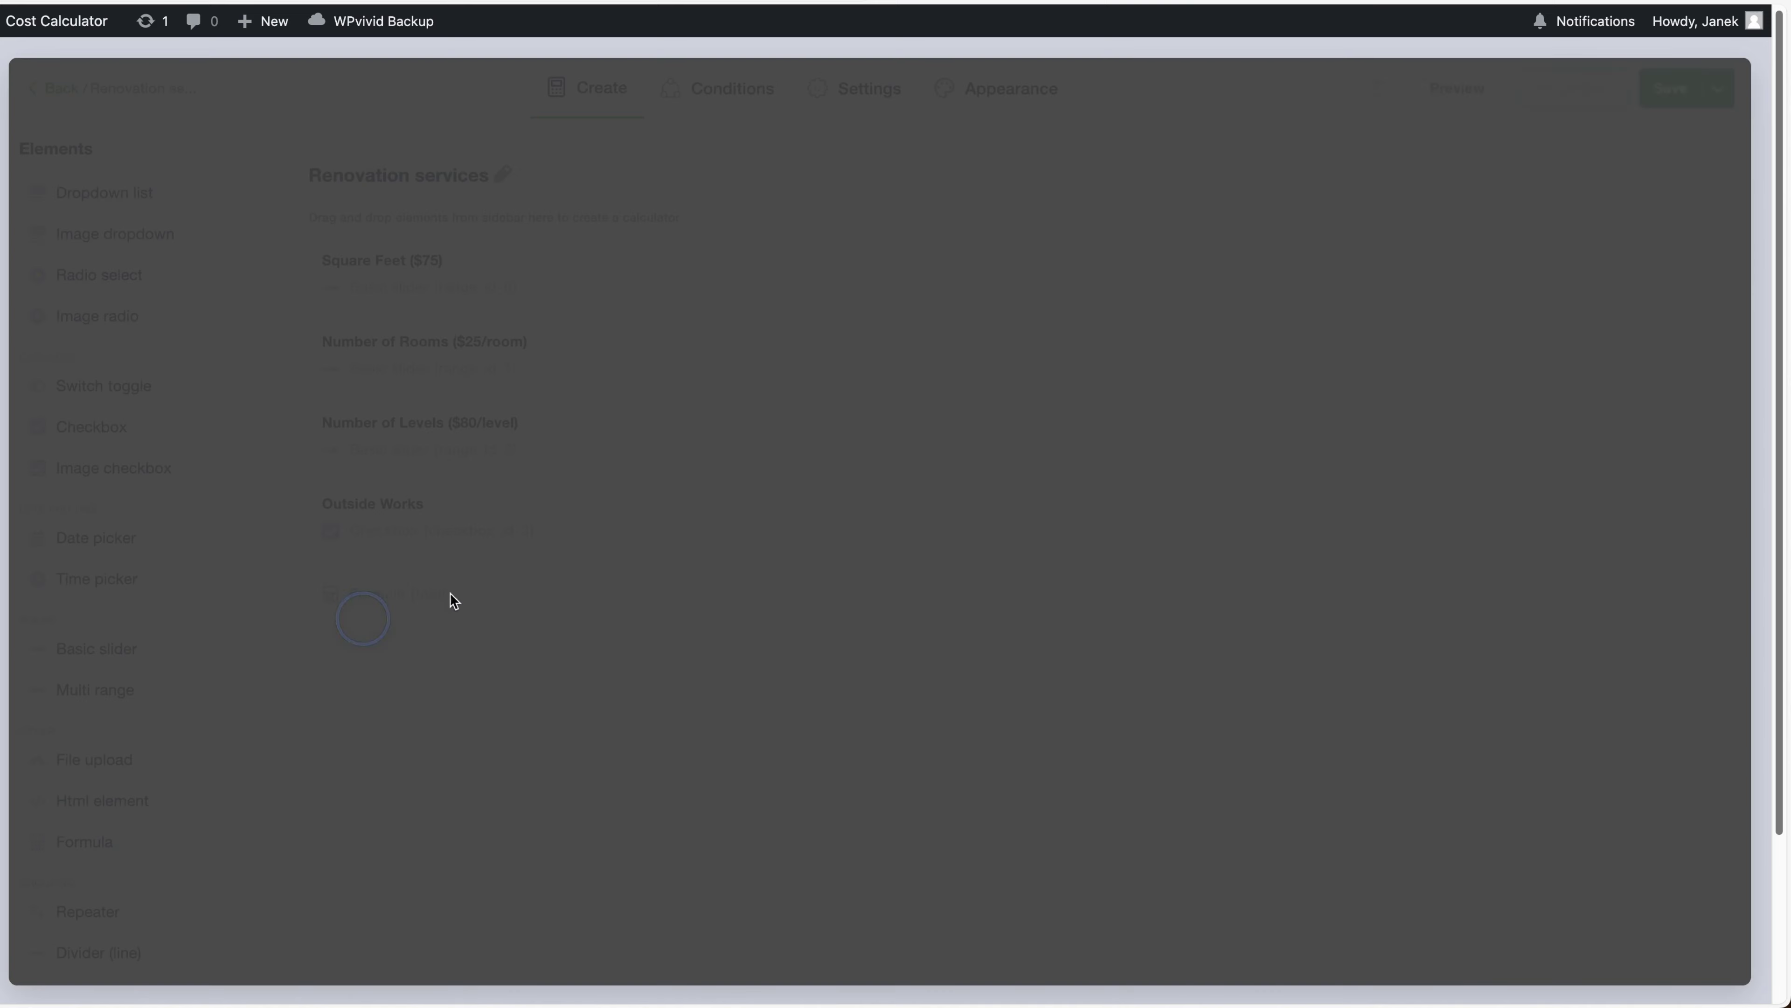
click(1252, 525)
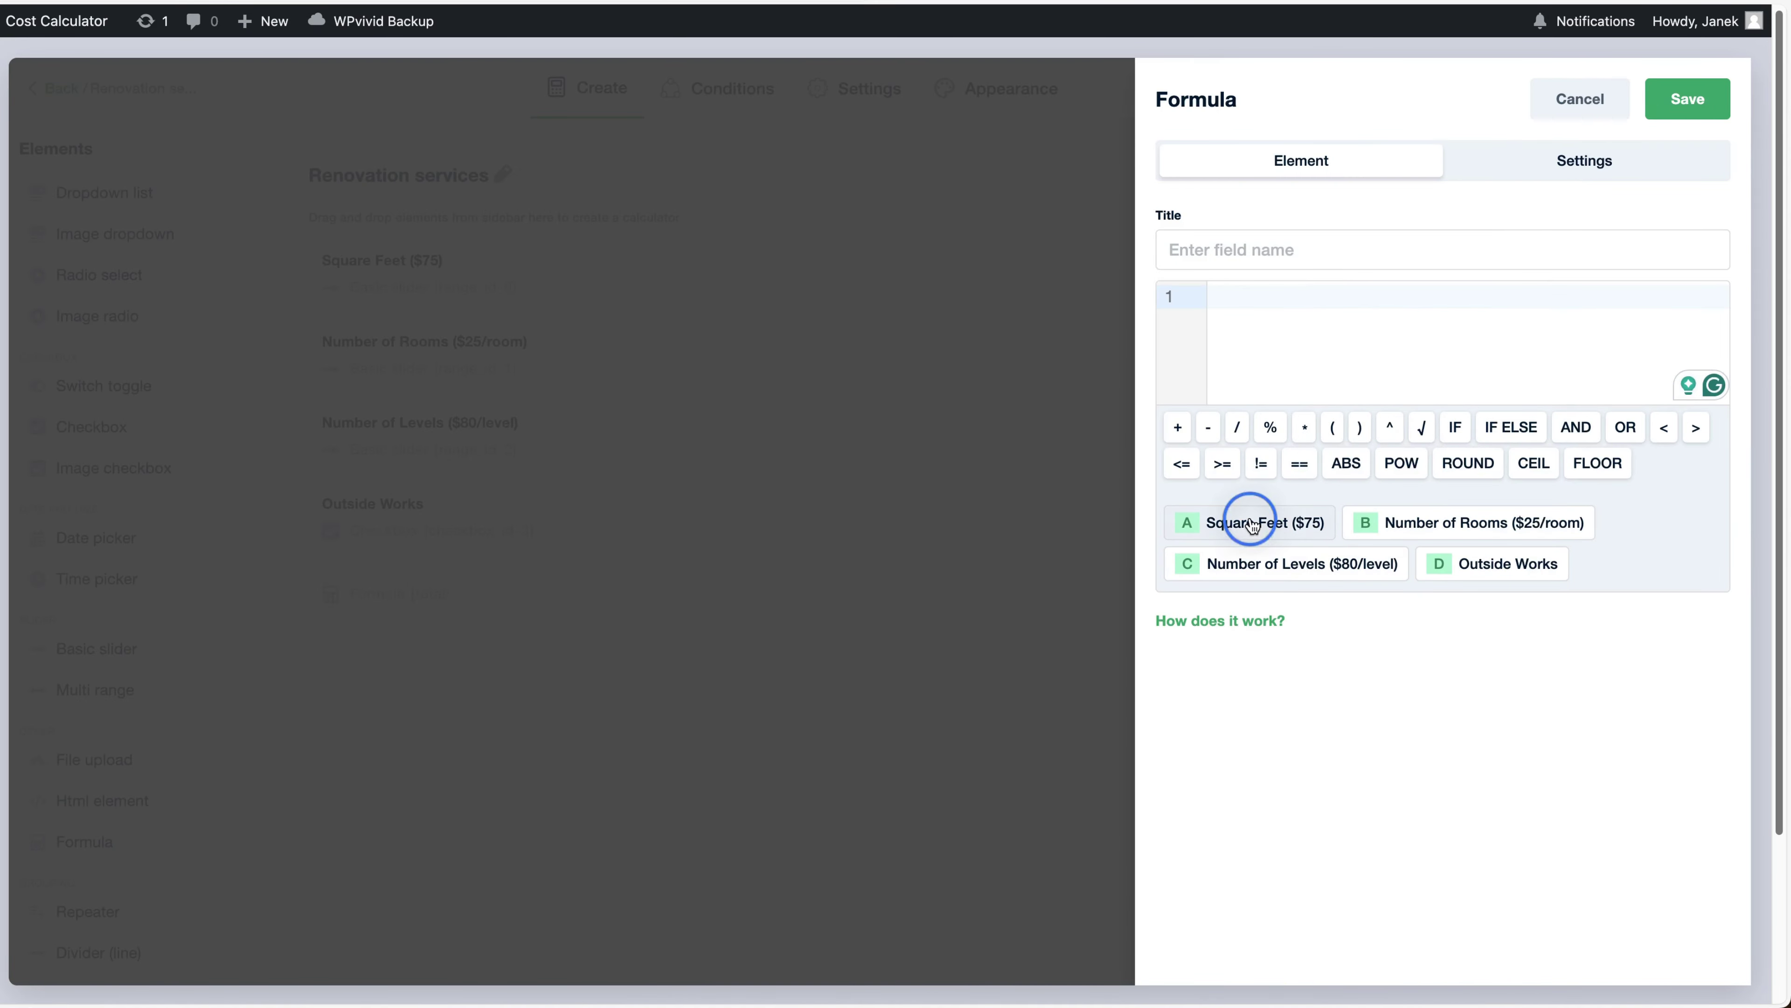
click(1173, 429)
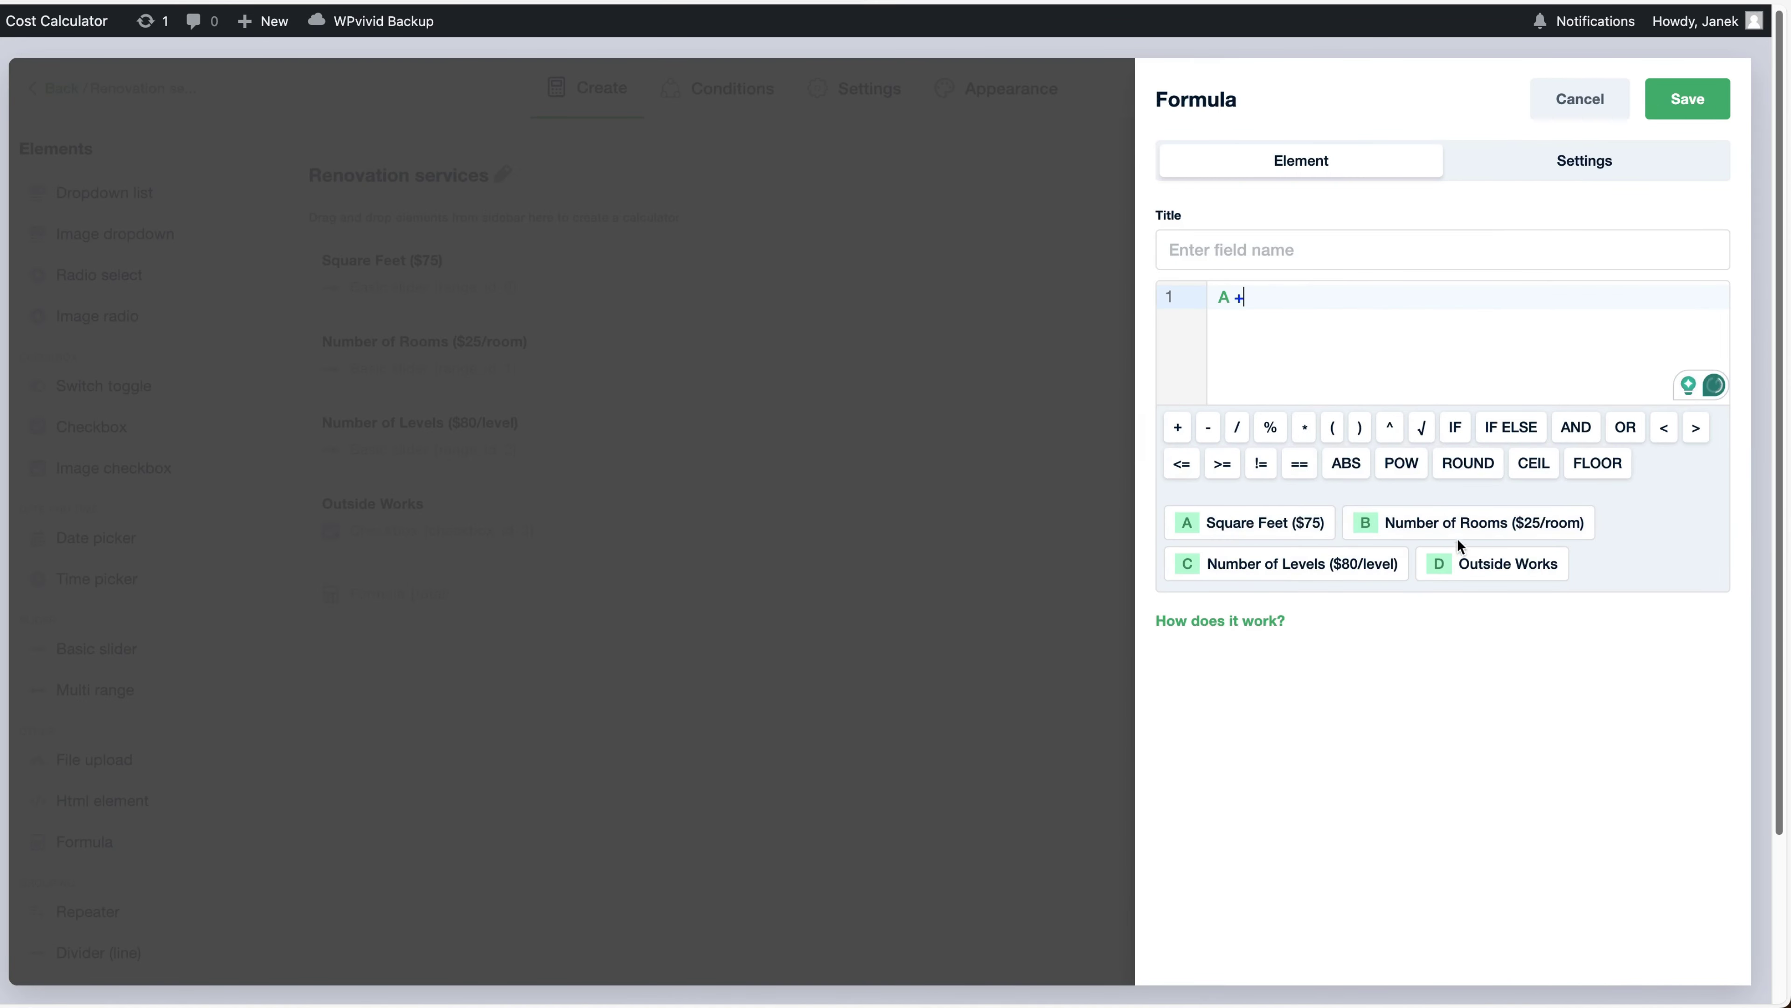
click(1457, 527)
click(1177, 427)
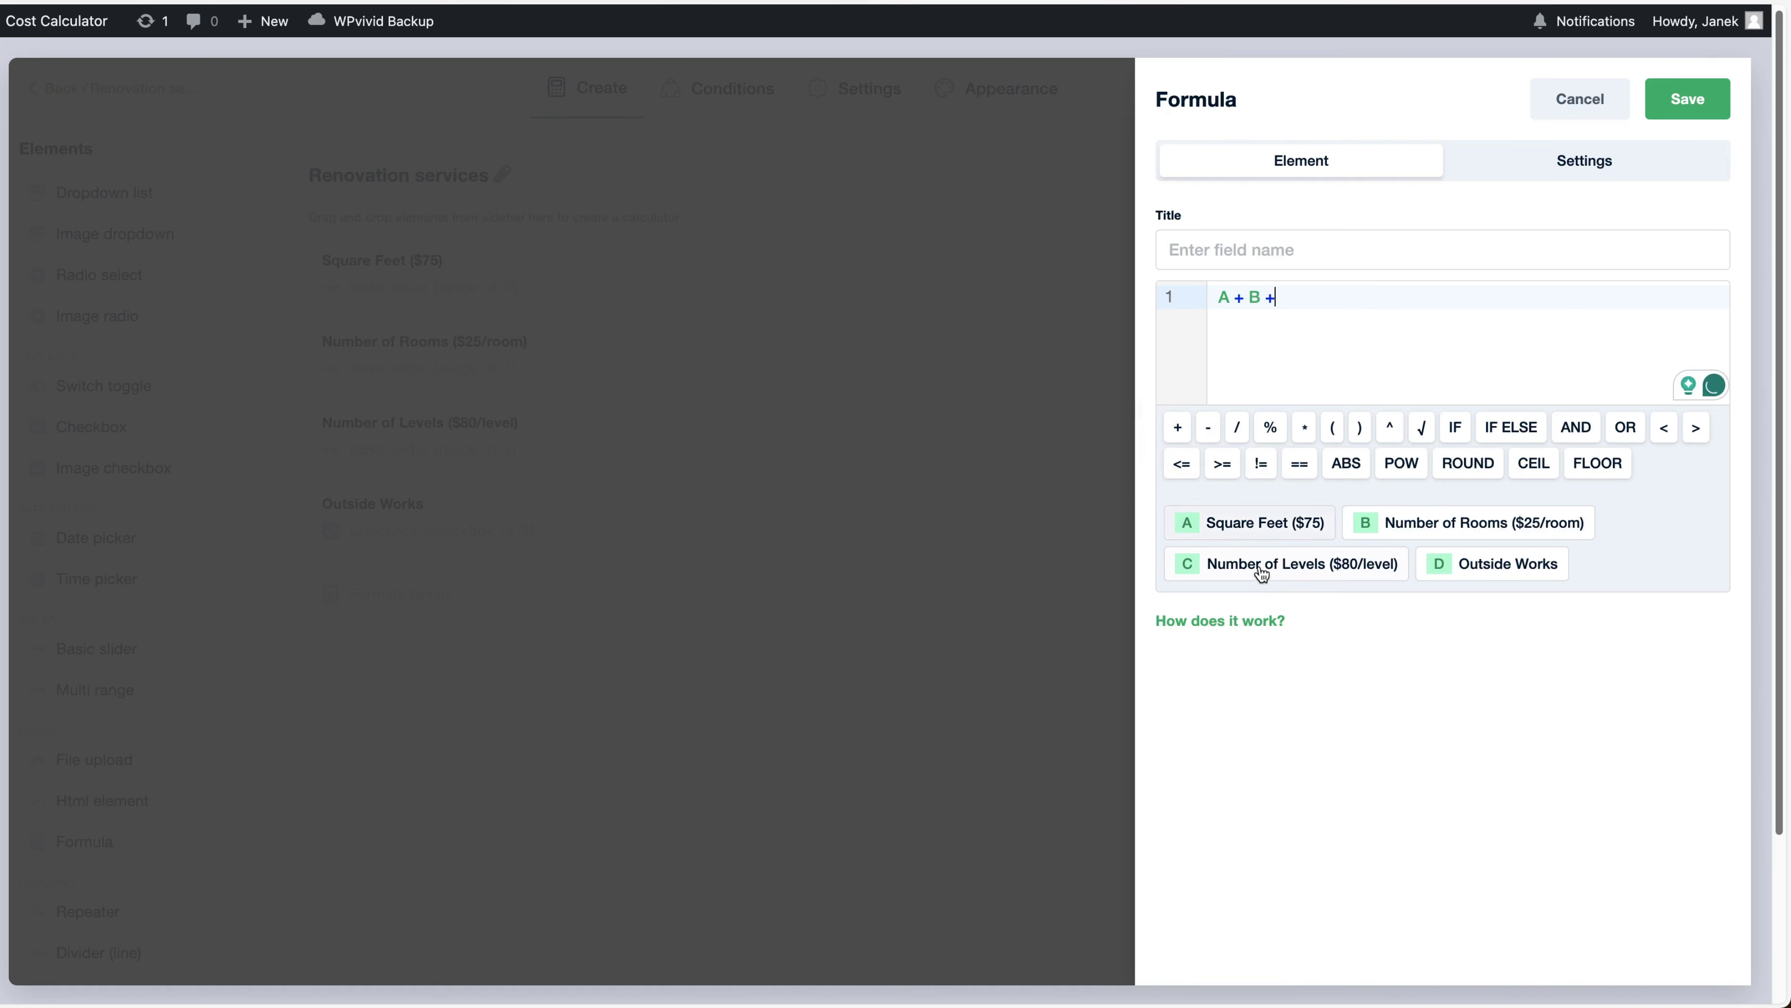
click(1262, 573)
click(1177, 427)
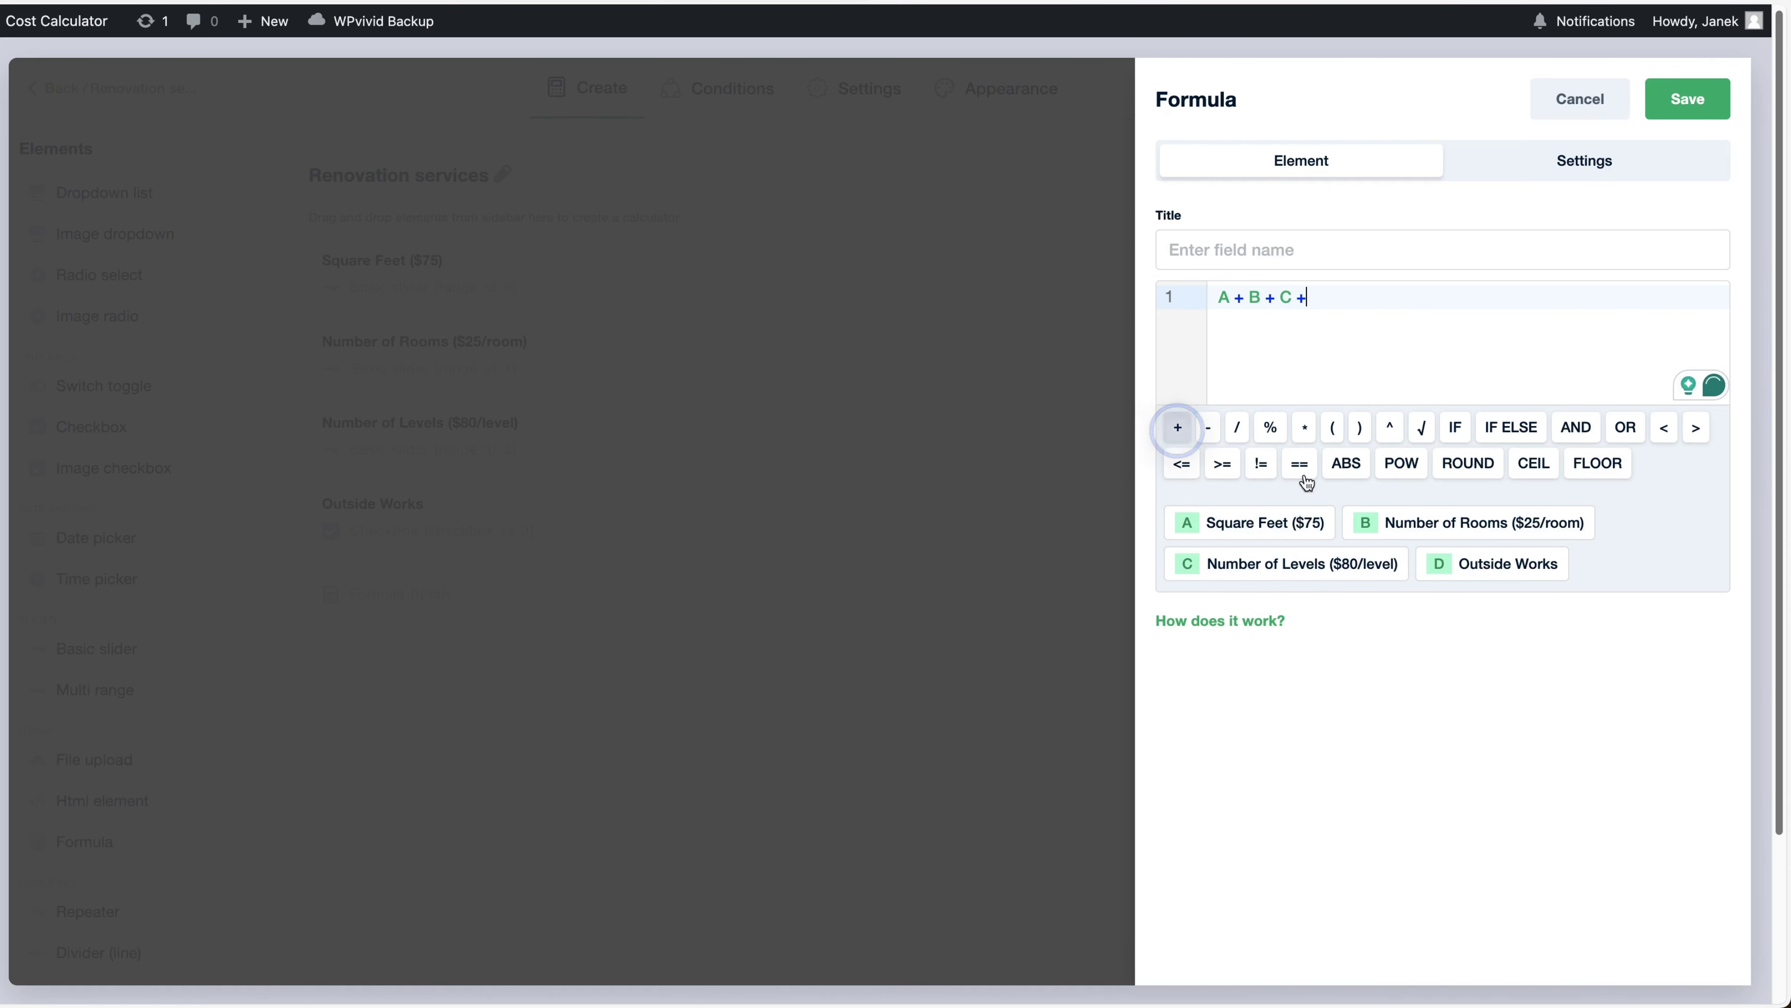
click(1509, 568)
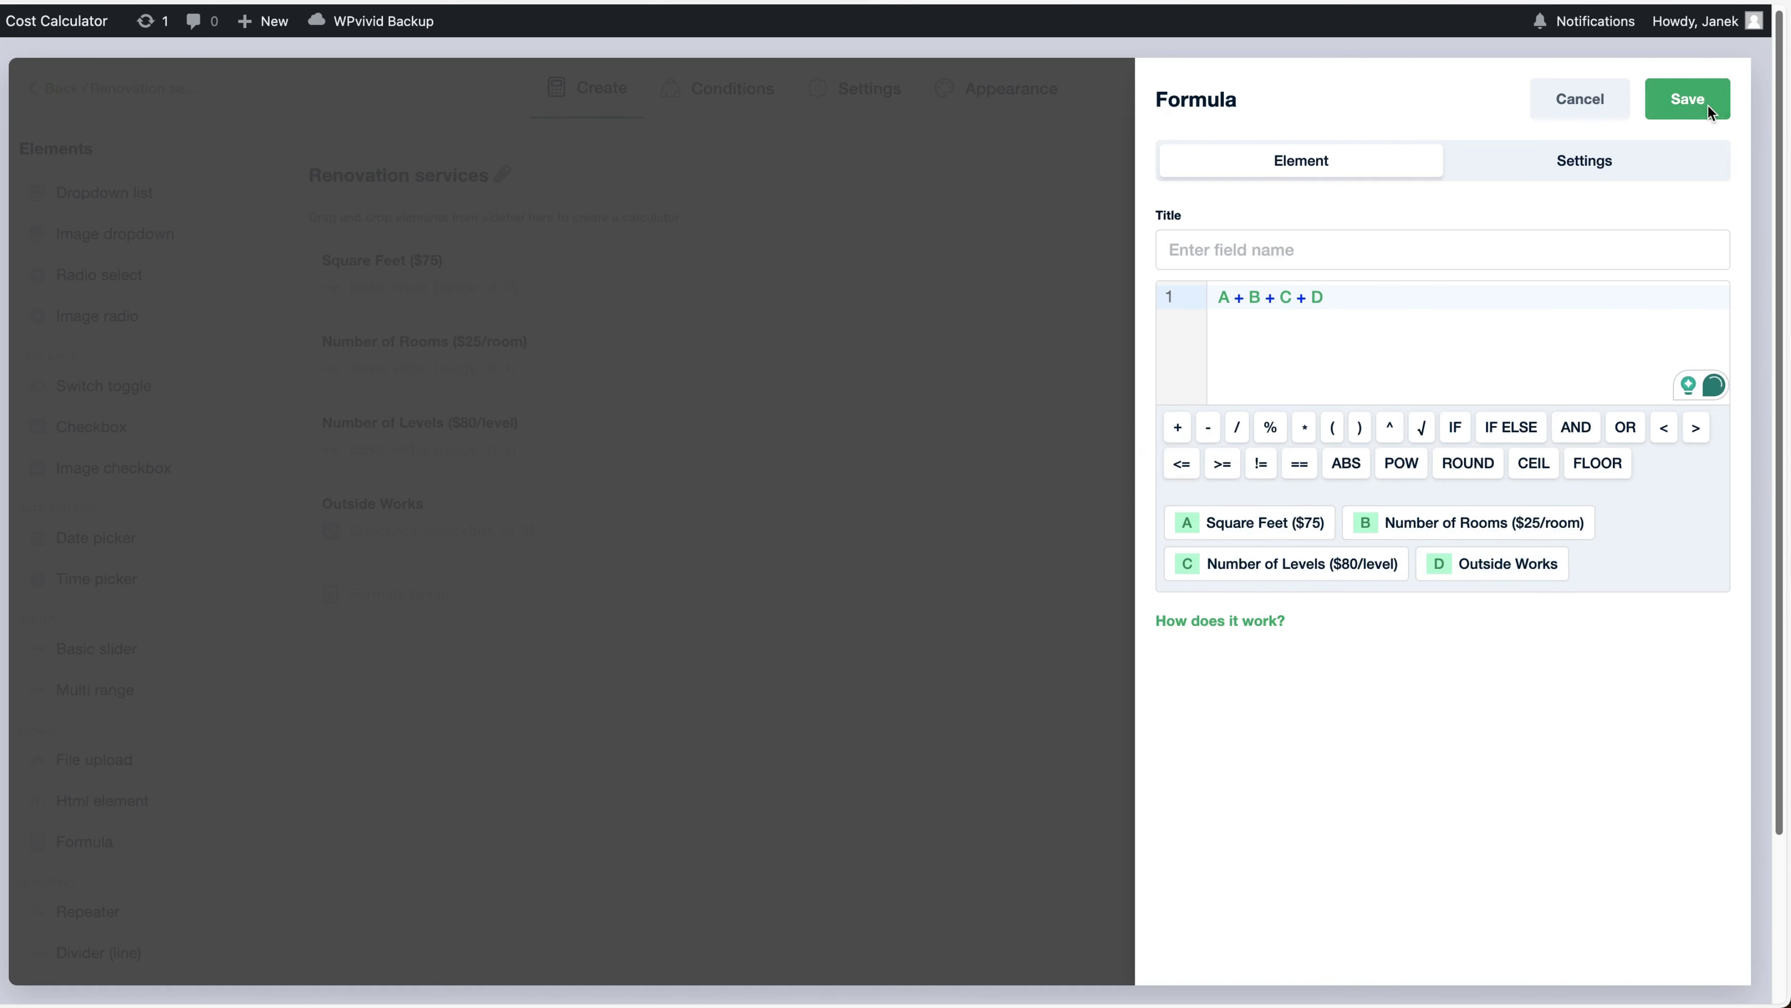
click(1687, 98)
Title the formula 'Total without tax' and save it
click(599, 591)
text(Total)
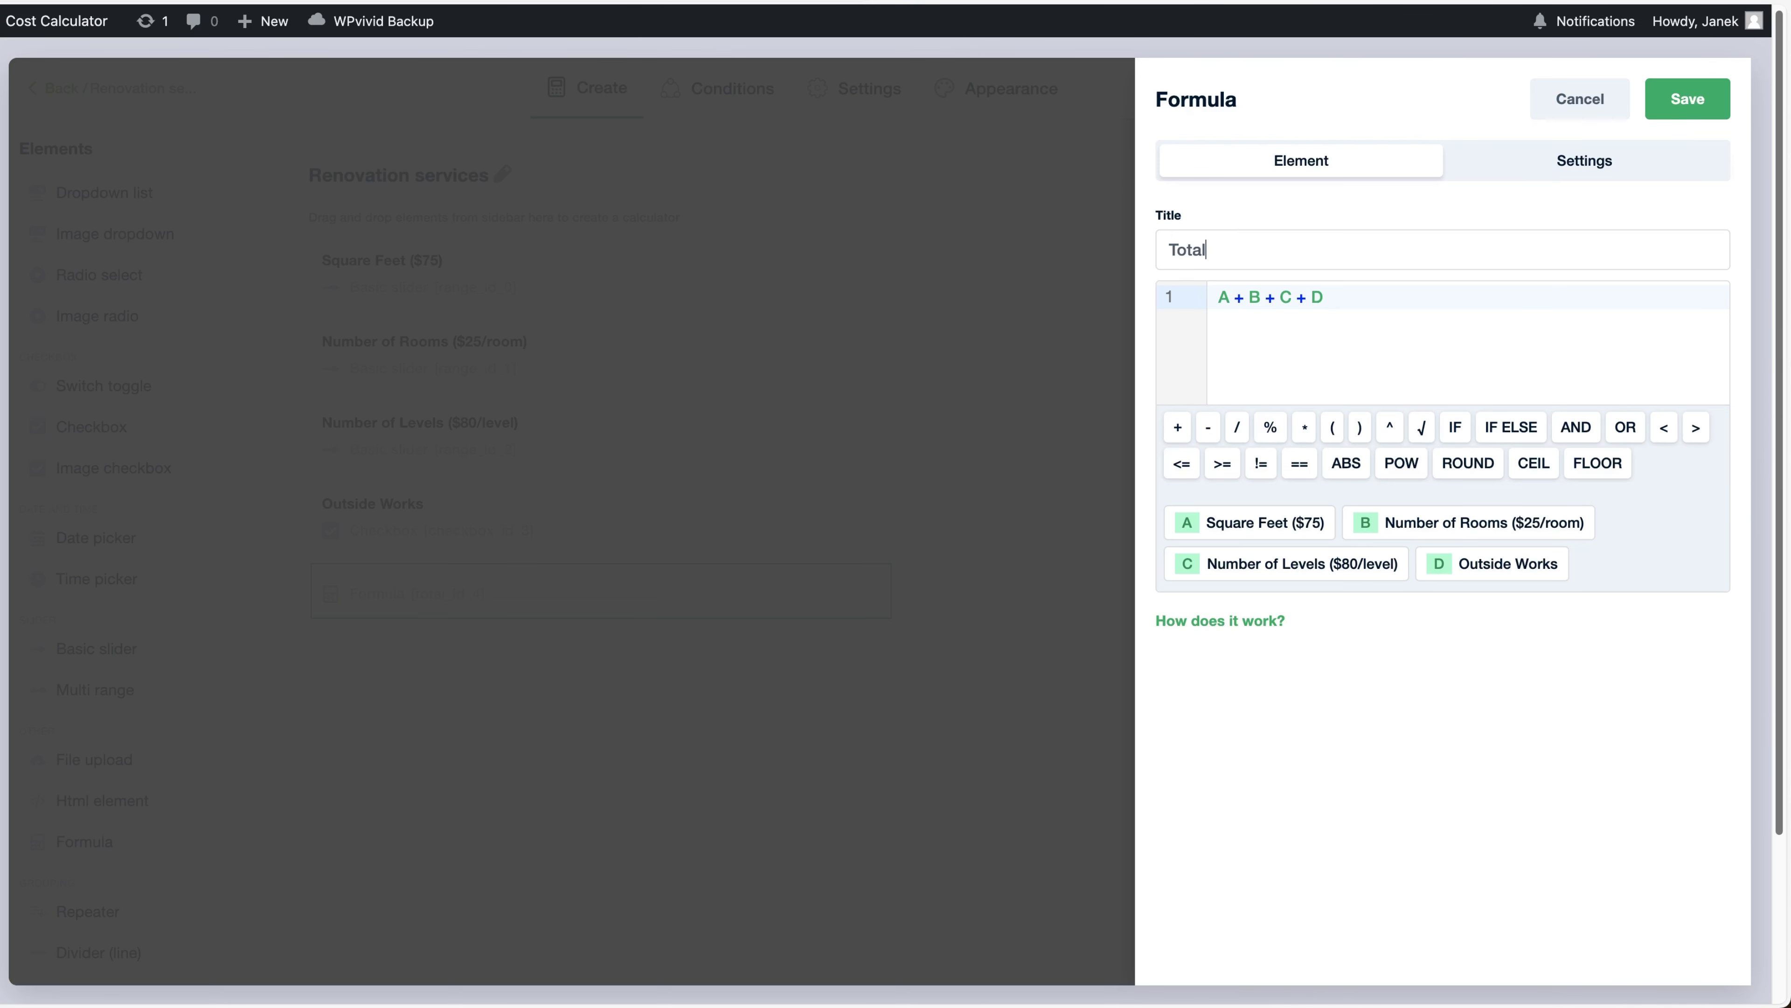
text( without tax)
click(1689, 101)
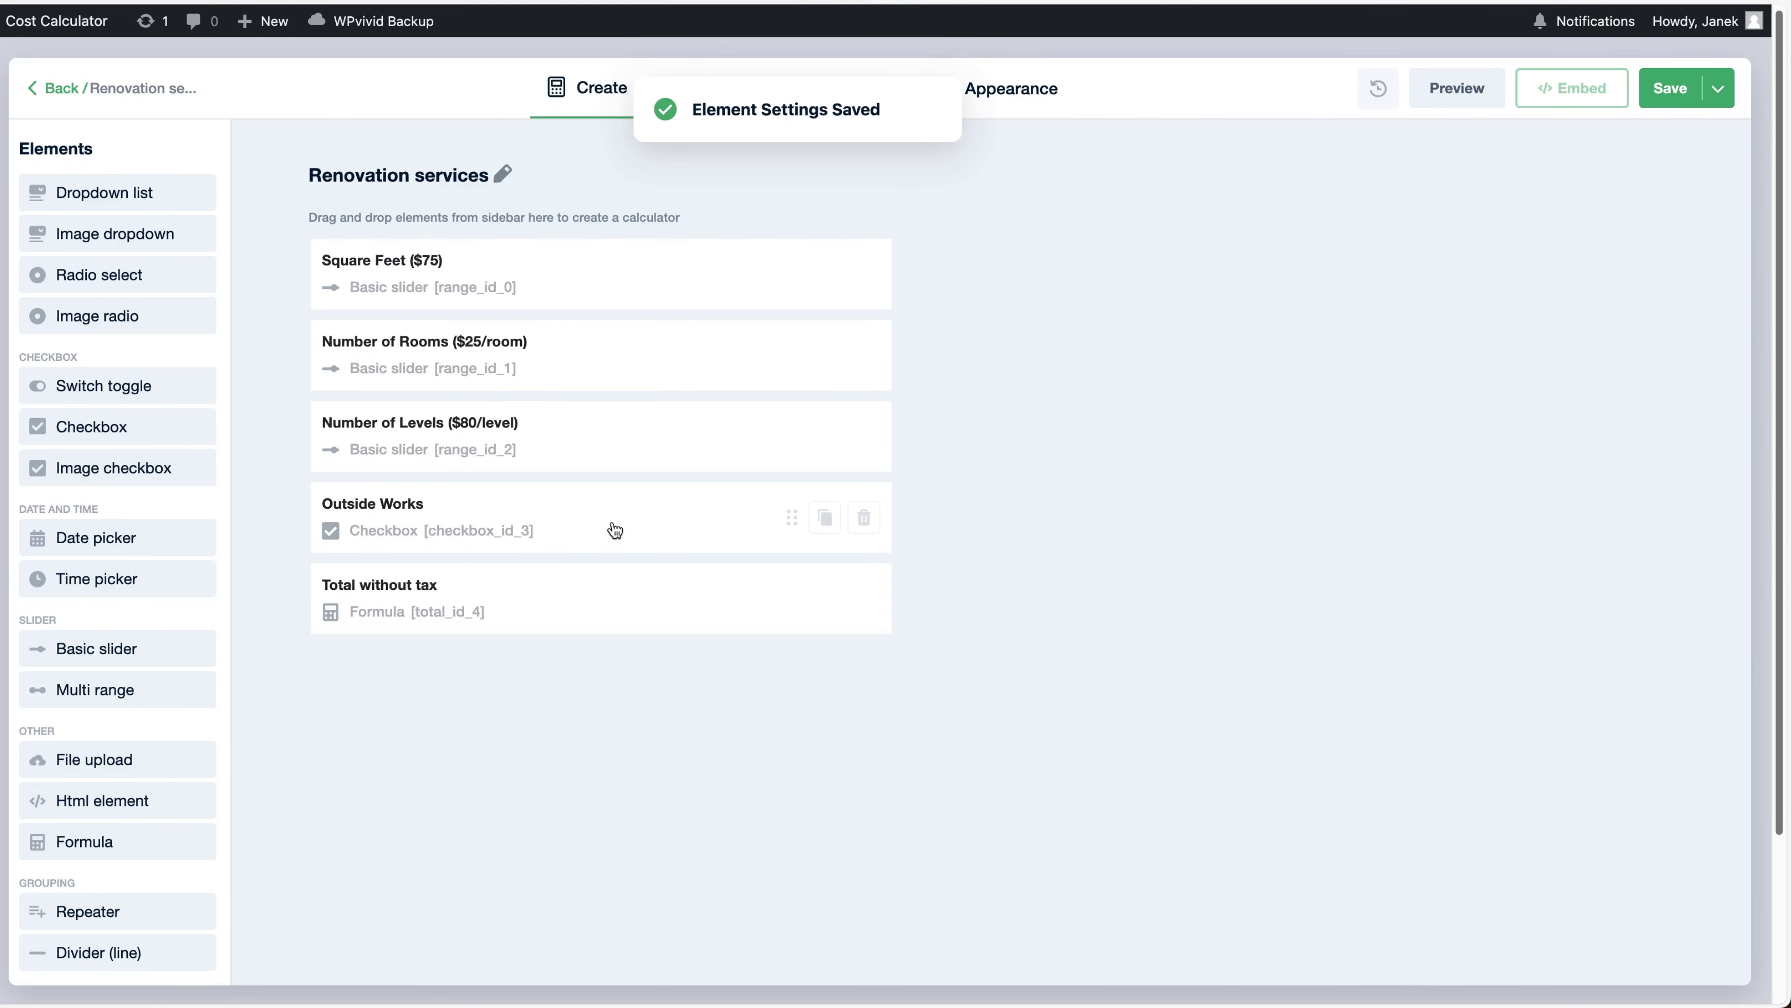
Duplicate Total without tax into a Total element with formula E * 1.2 and save it
click(824, 599)
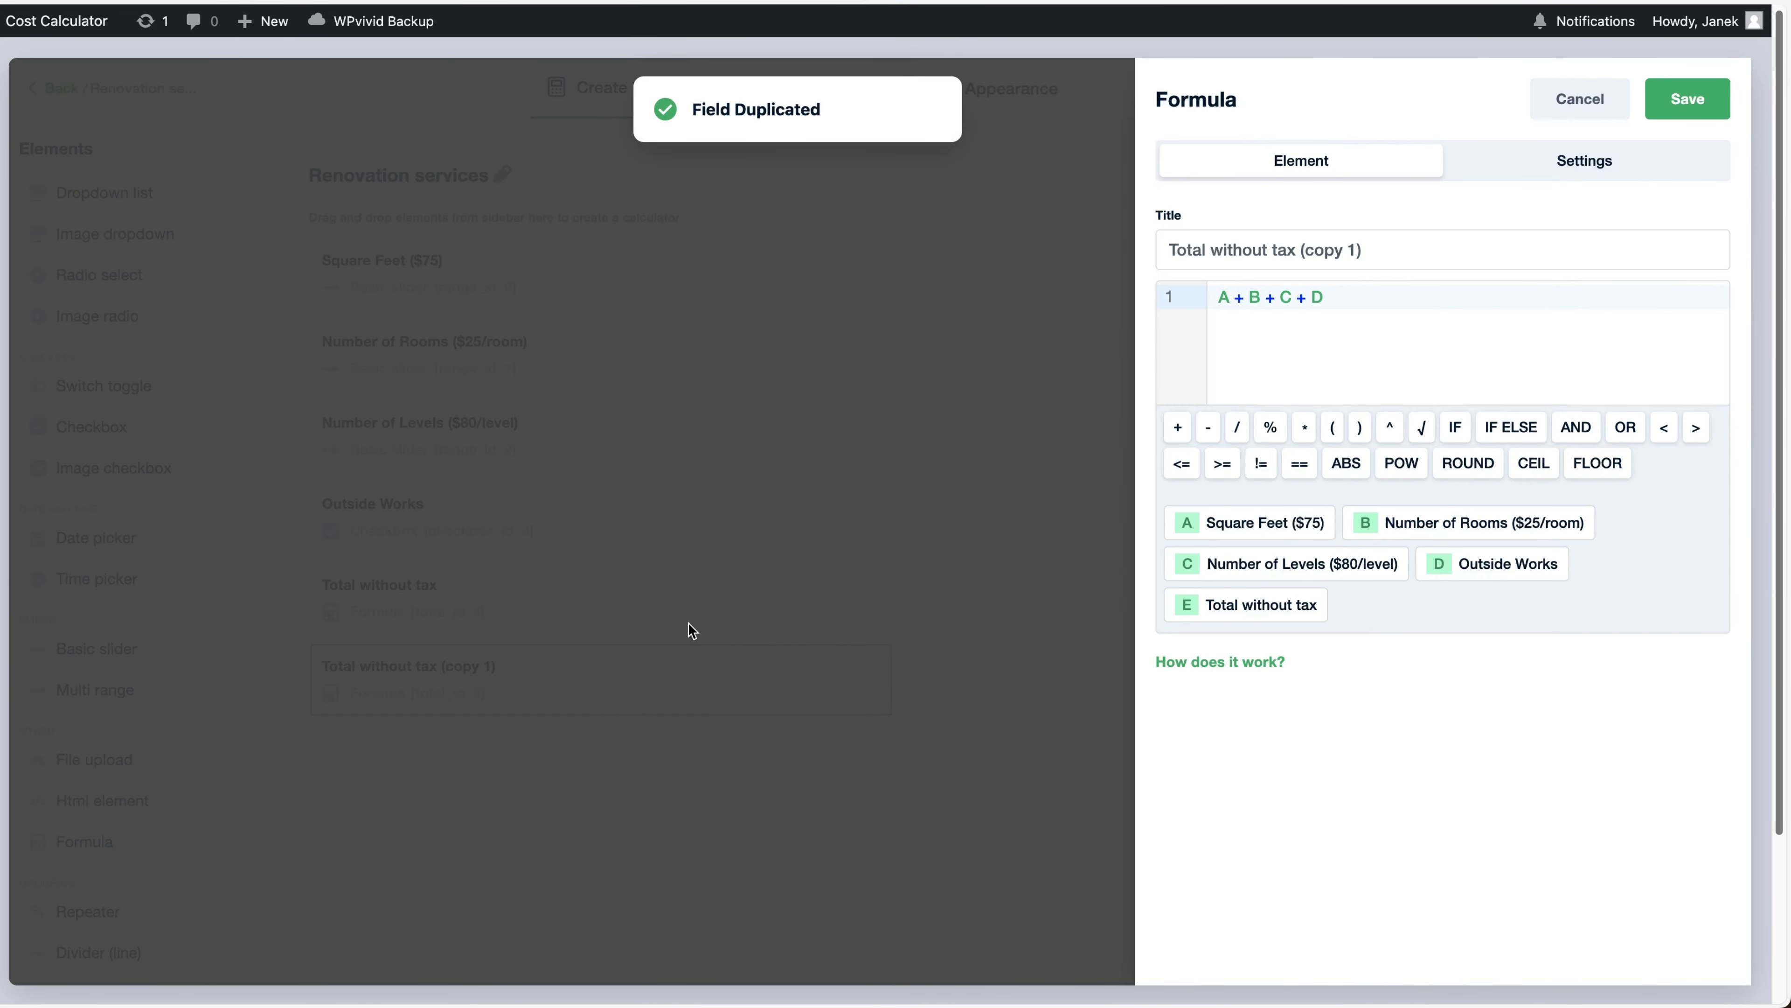
drag(1363, 249, 1220, 250)
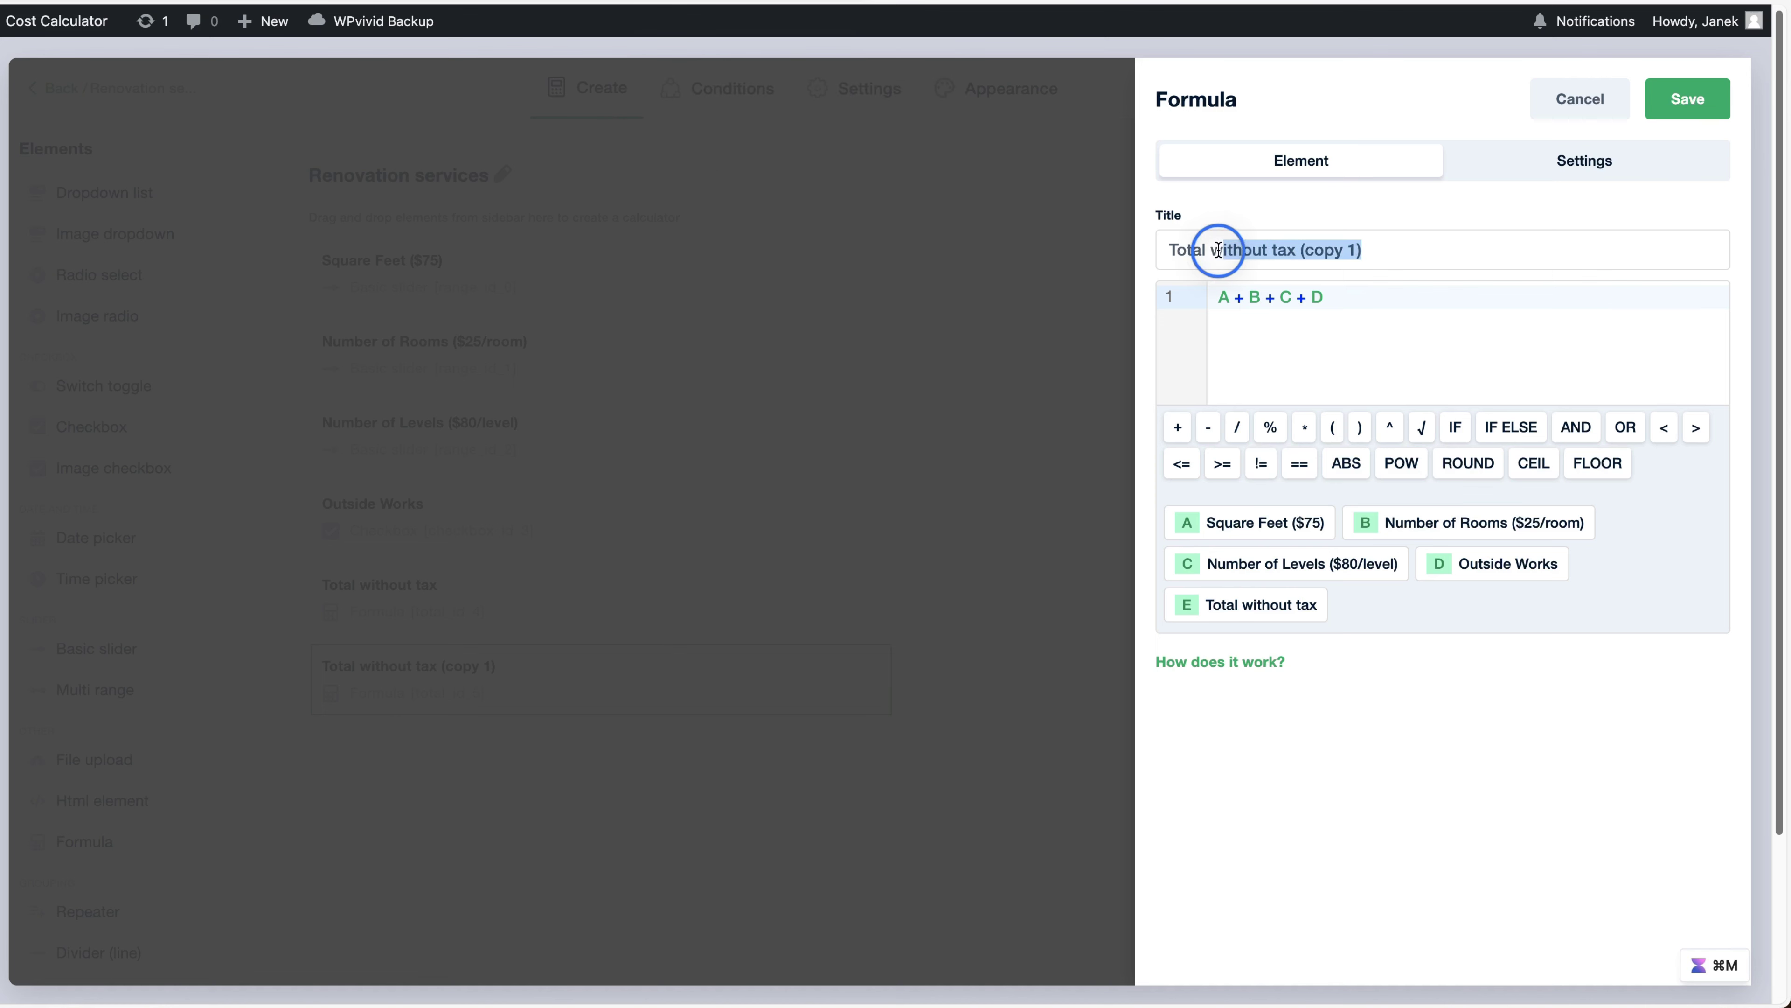
key(BackSpace)
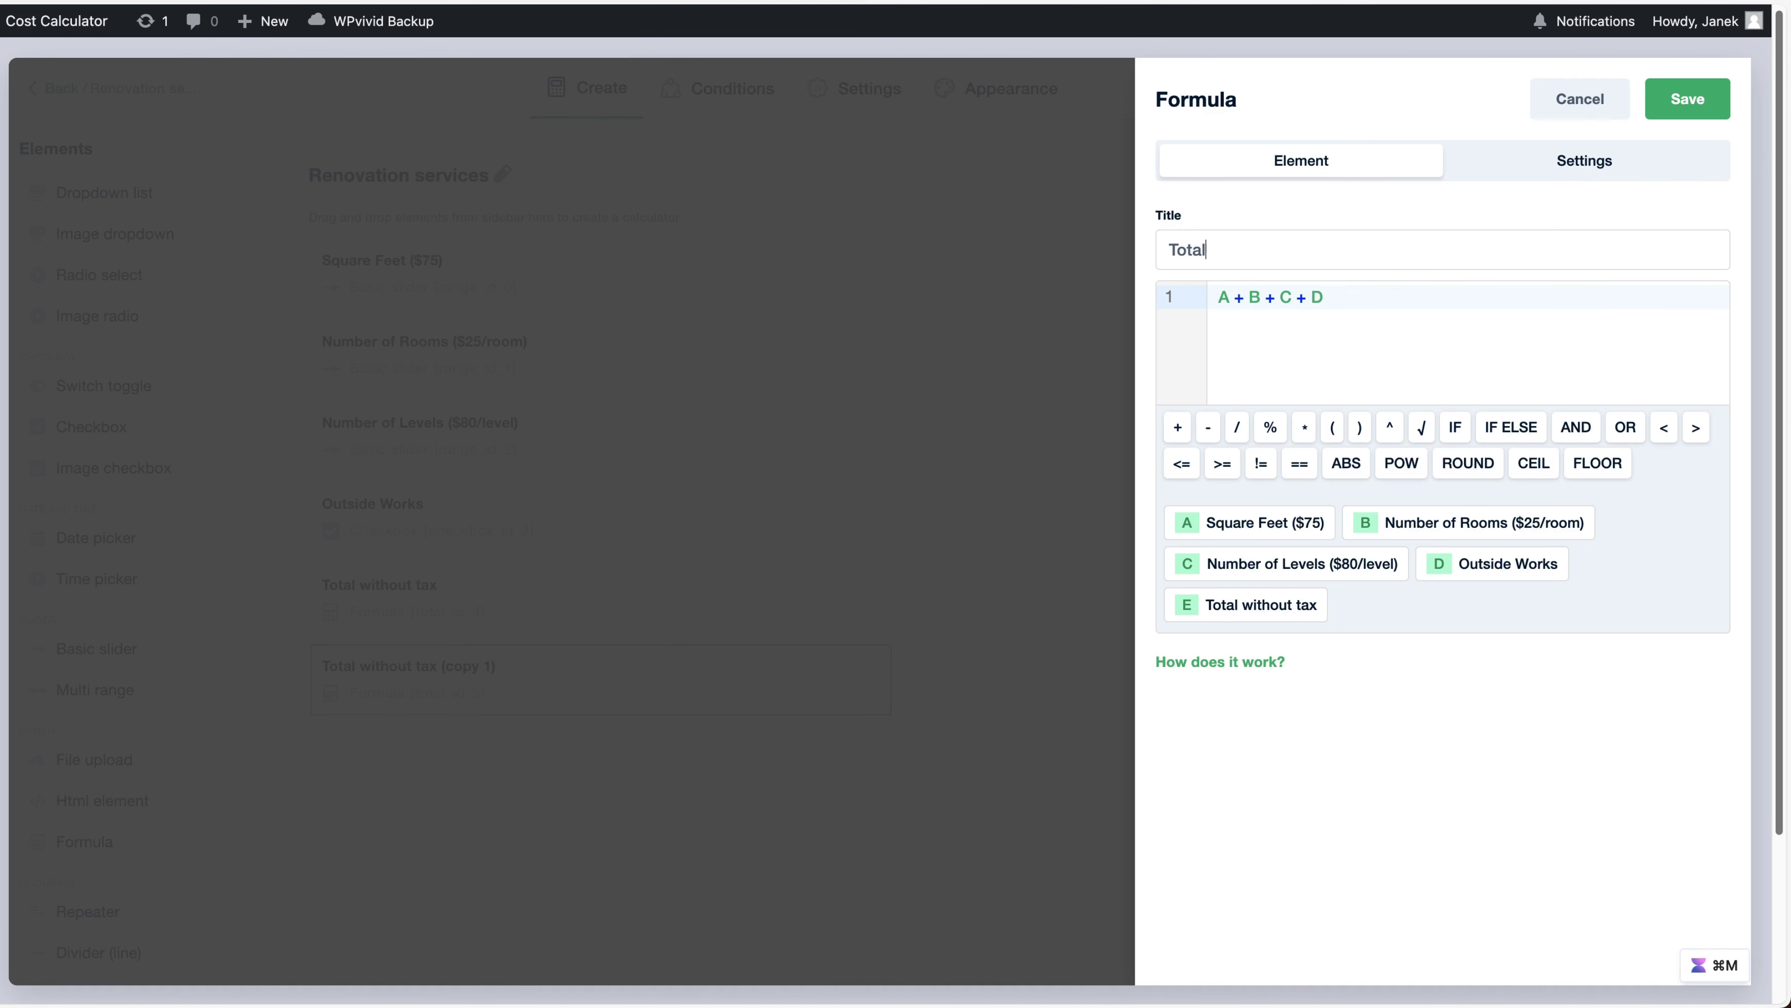
click(1319, 339)
key(super+a)
text(E)
click(1304, 426)
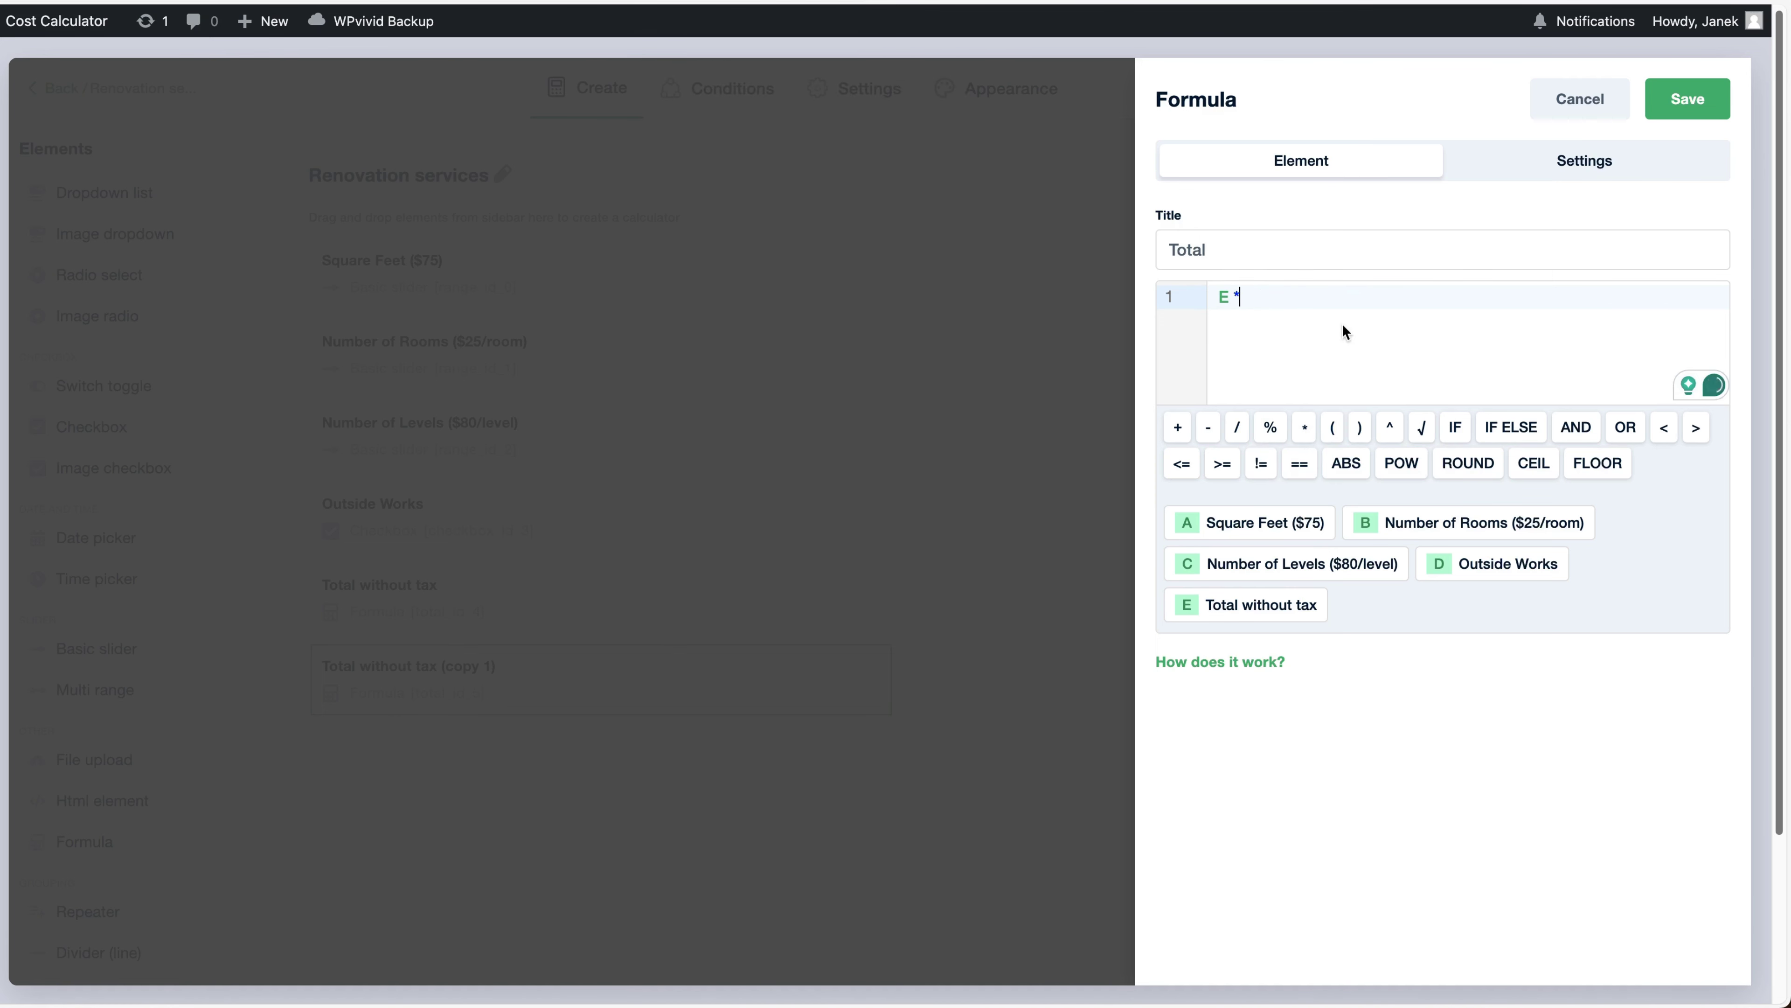
text(1.2)
click(1688, 99)
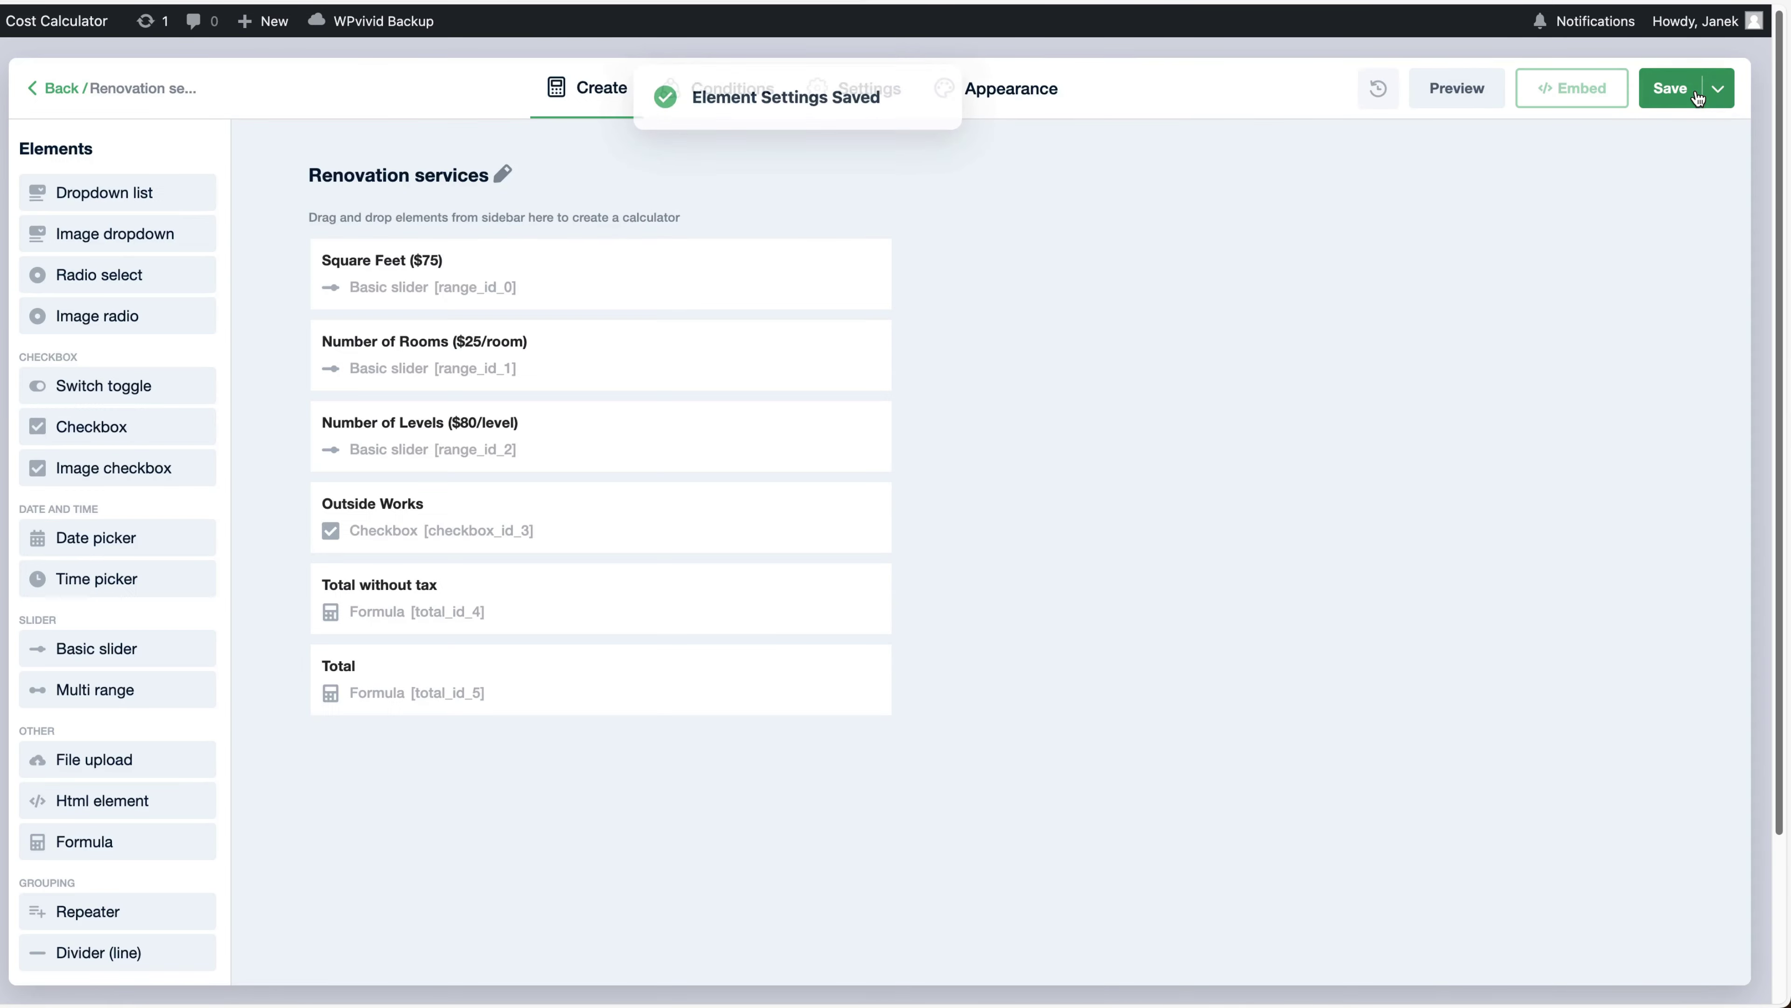
Duplicate Total into a VAT element with formula F - E, save it, and move it above Total
click(824, 680)
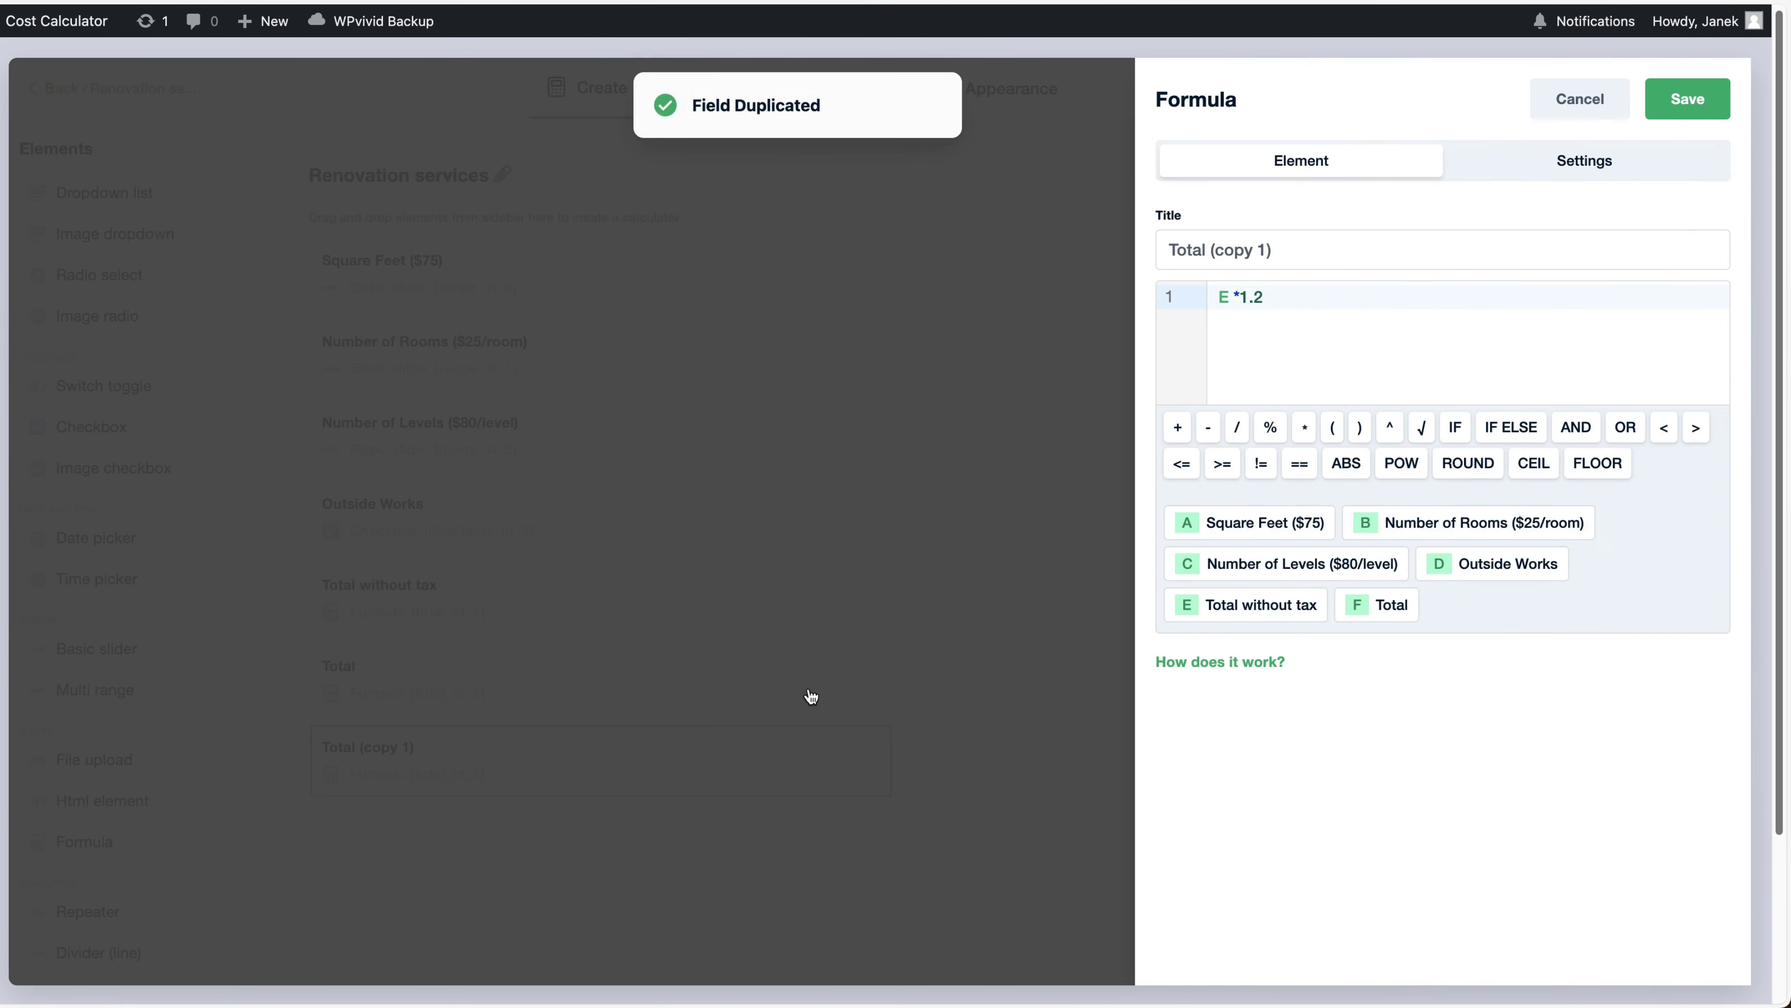
drag(1259, 263, 1139, 224)
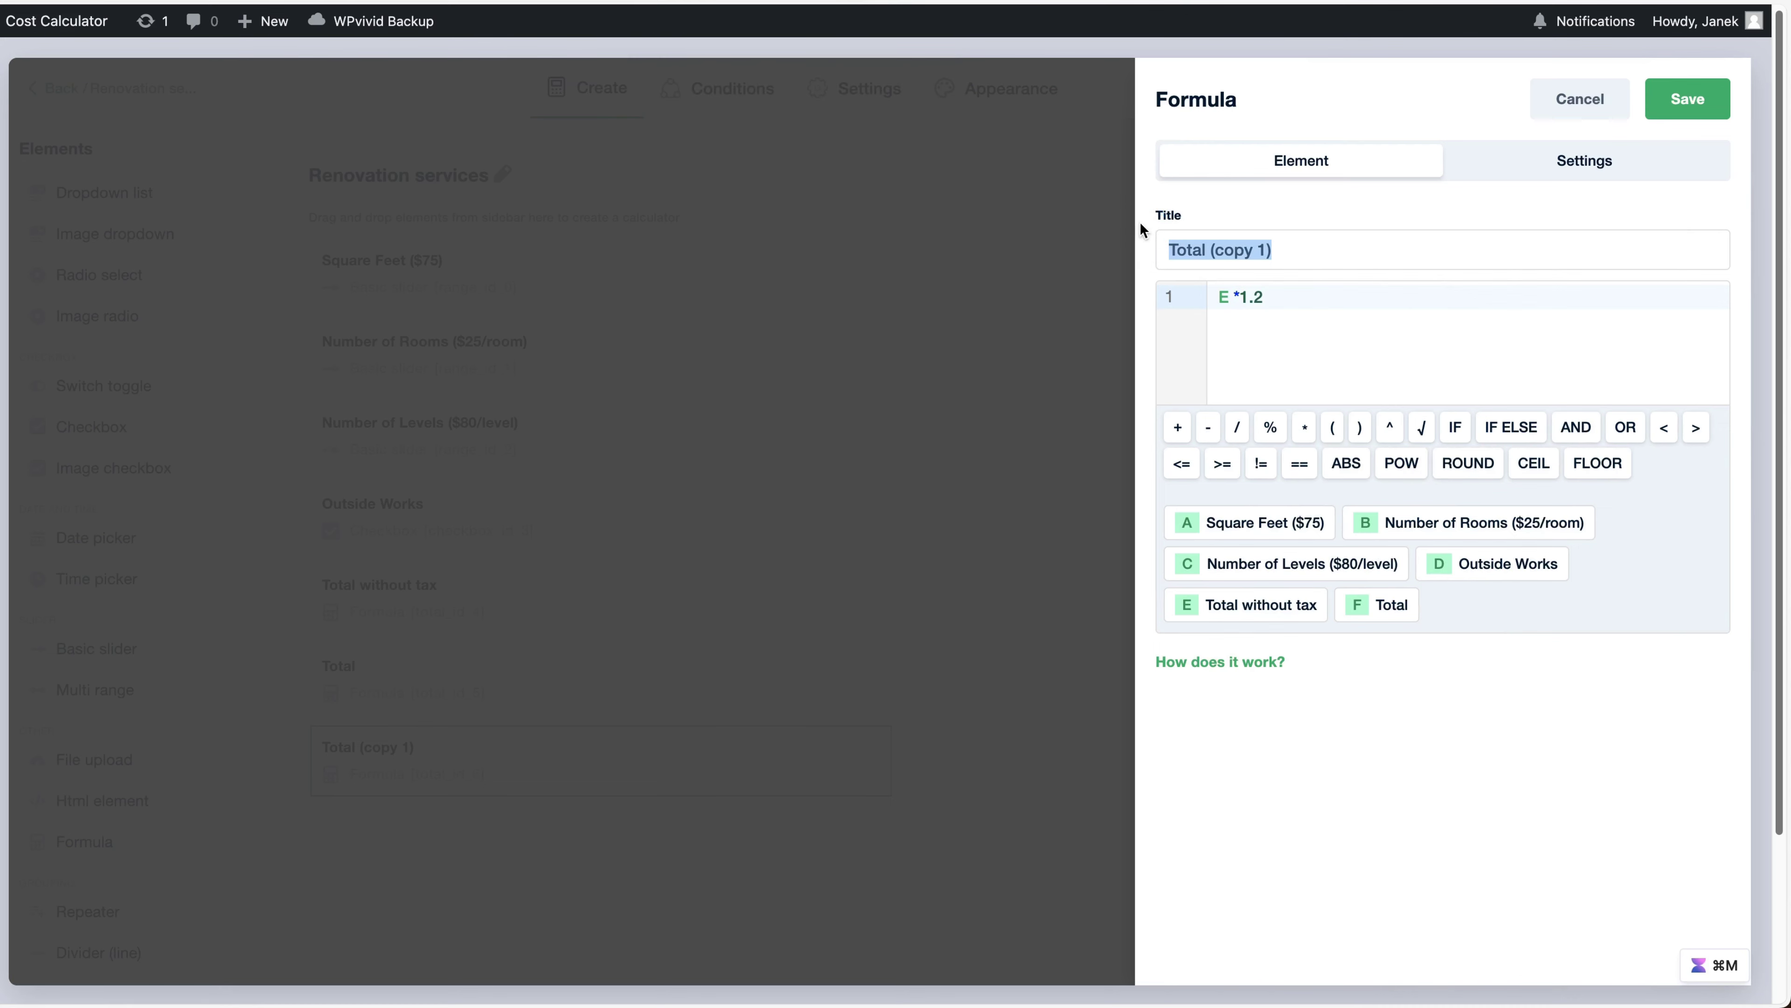
text(VAT)
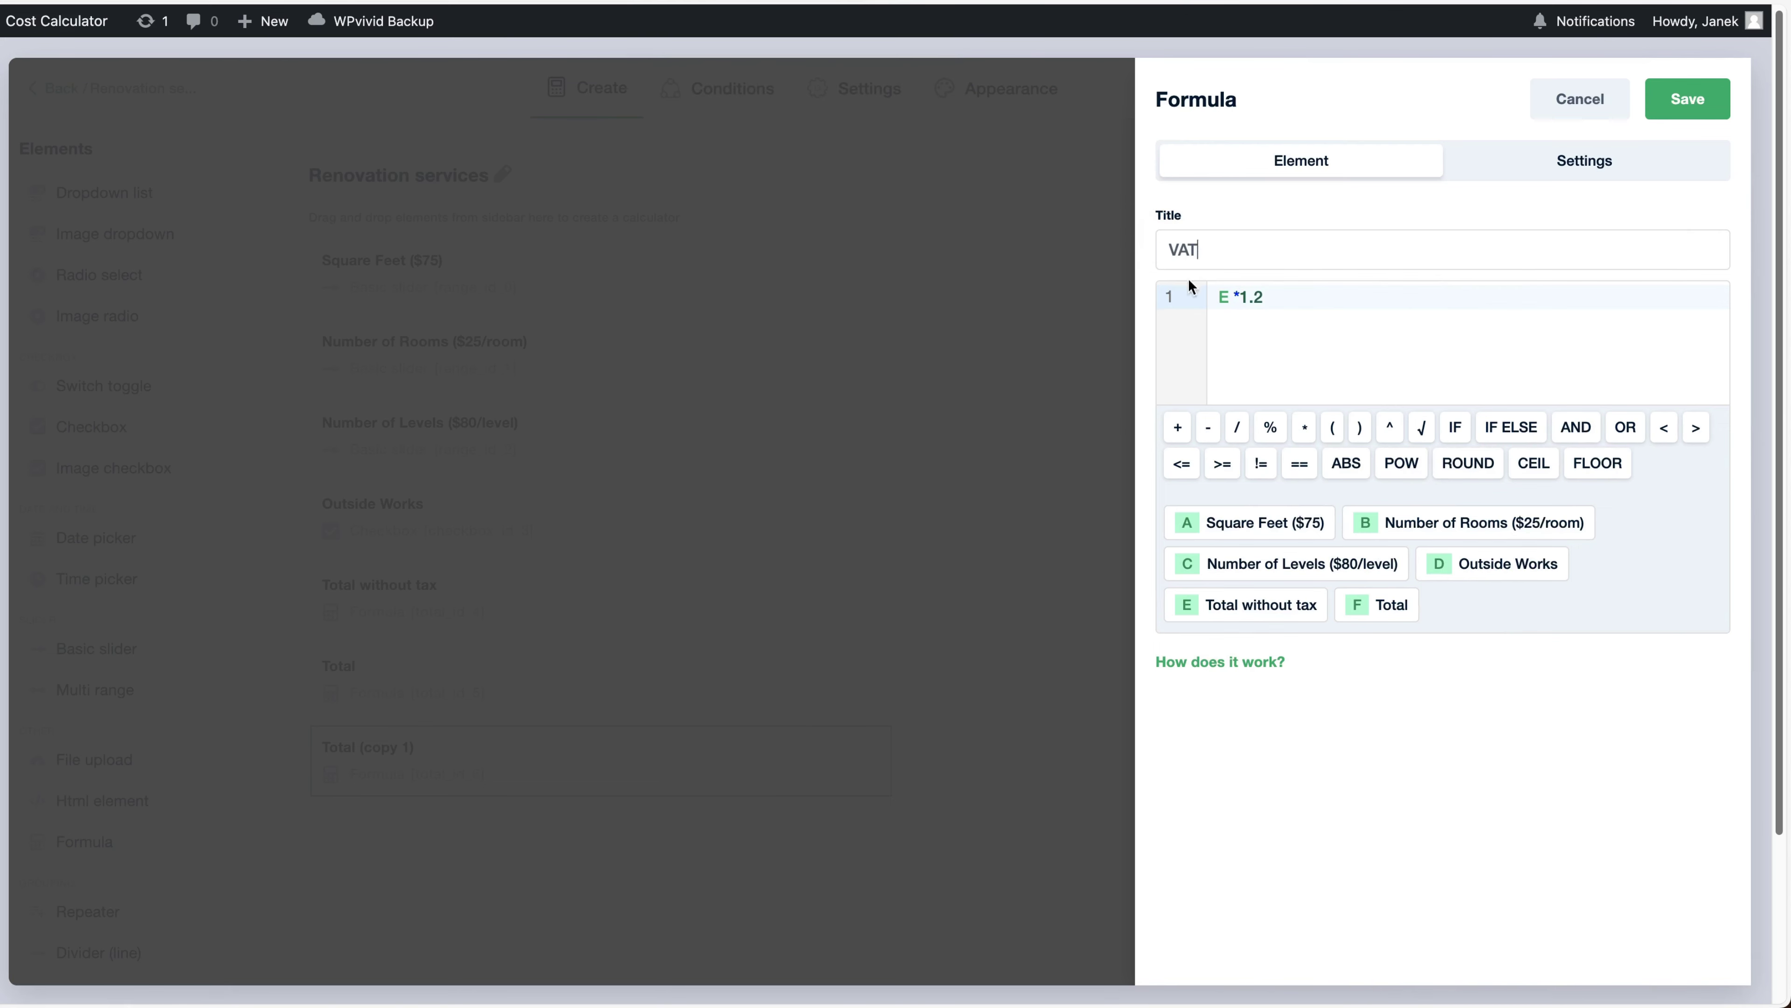
click(1171, 293)
key(BackSpace)
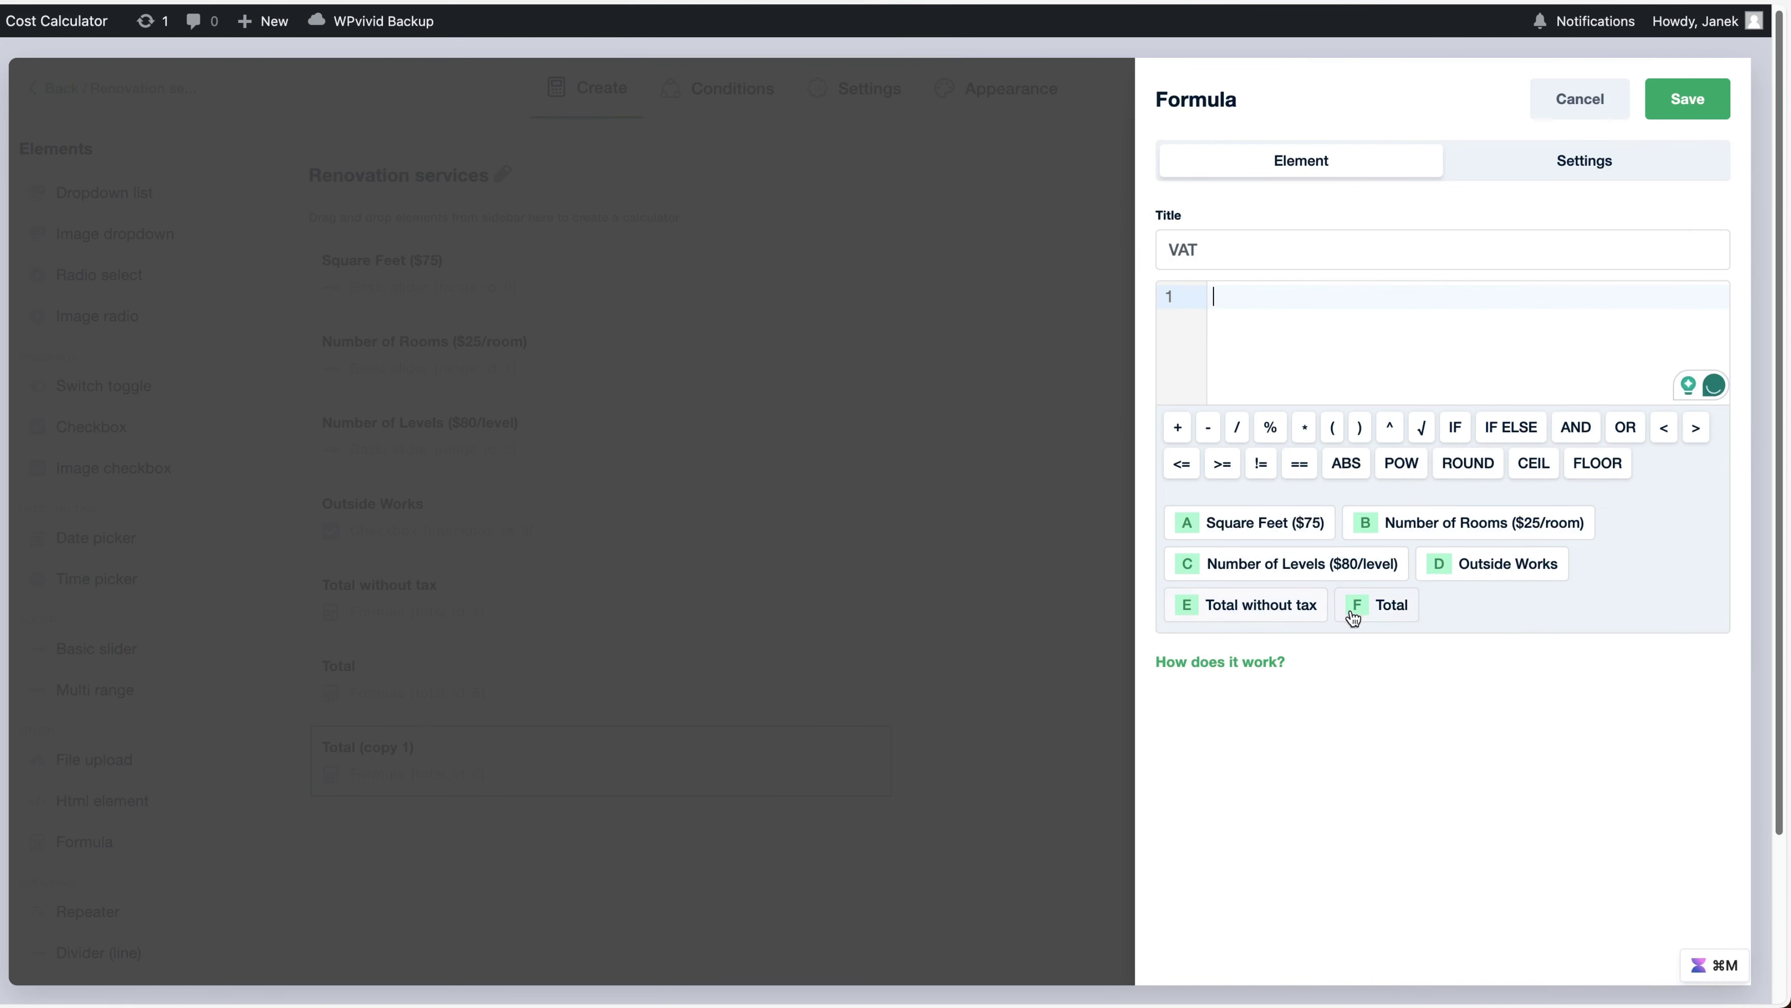
click(1381, 606)
click(1213, 428)
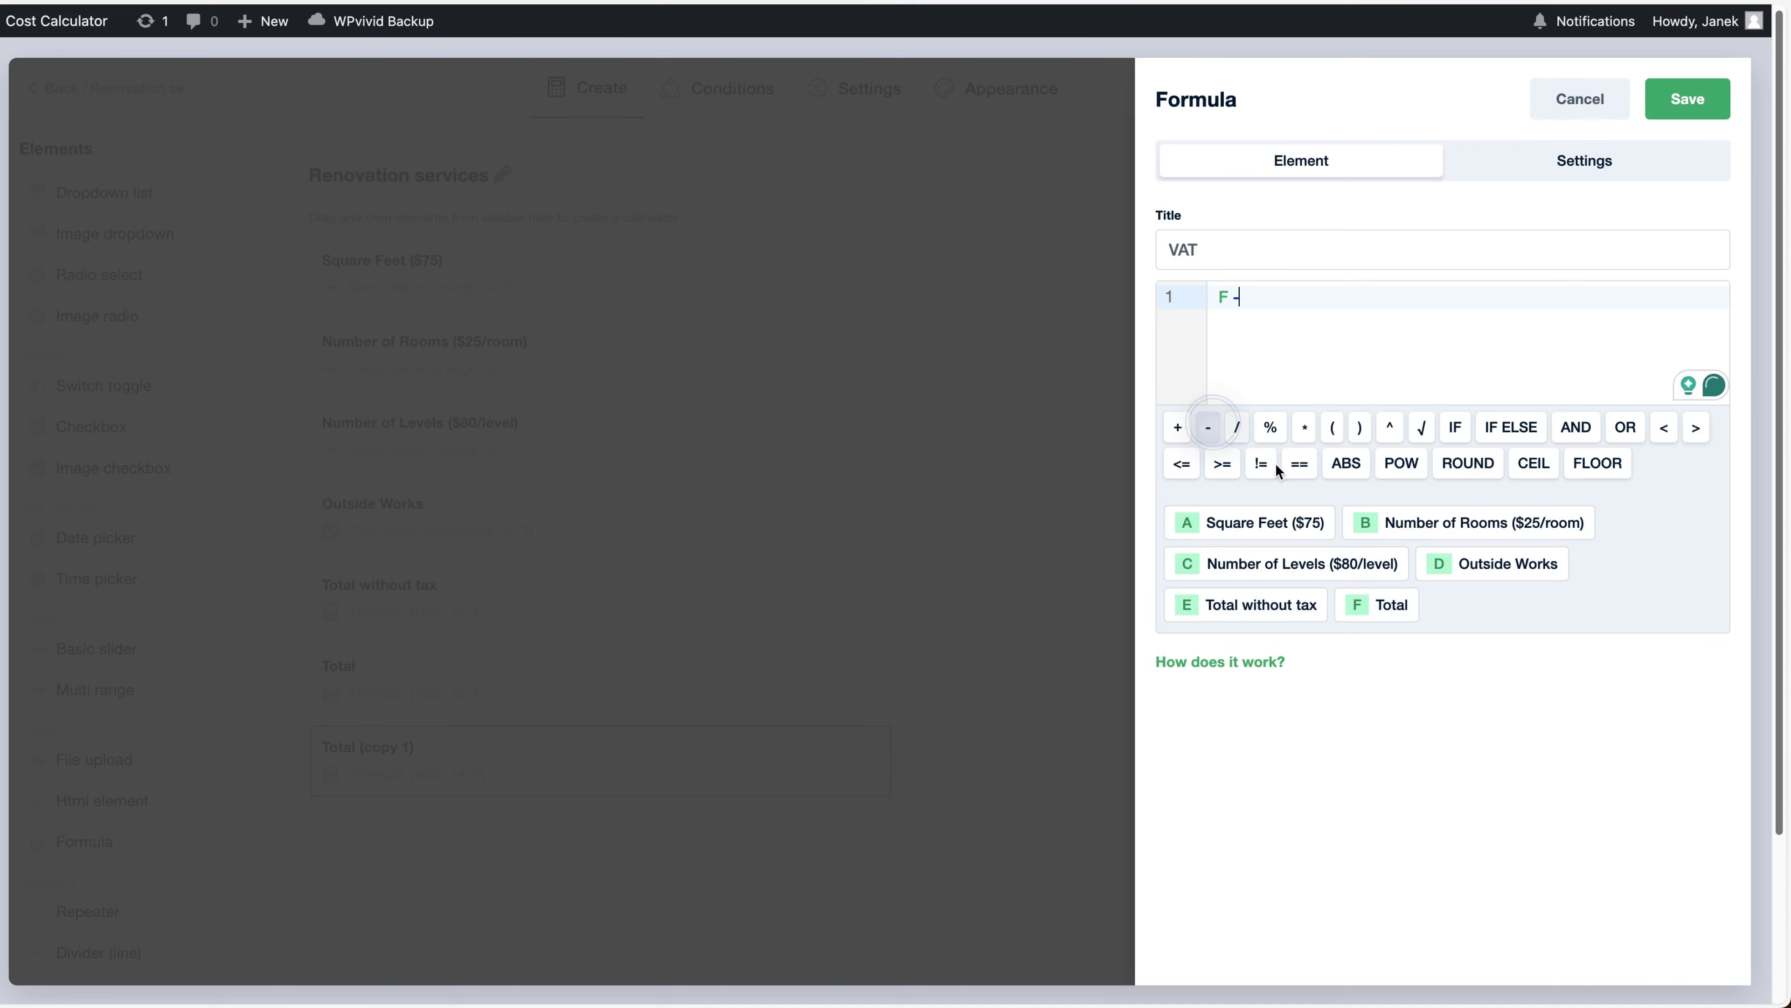
click(1255, 605)
click(1686, 99)
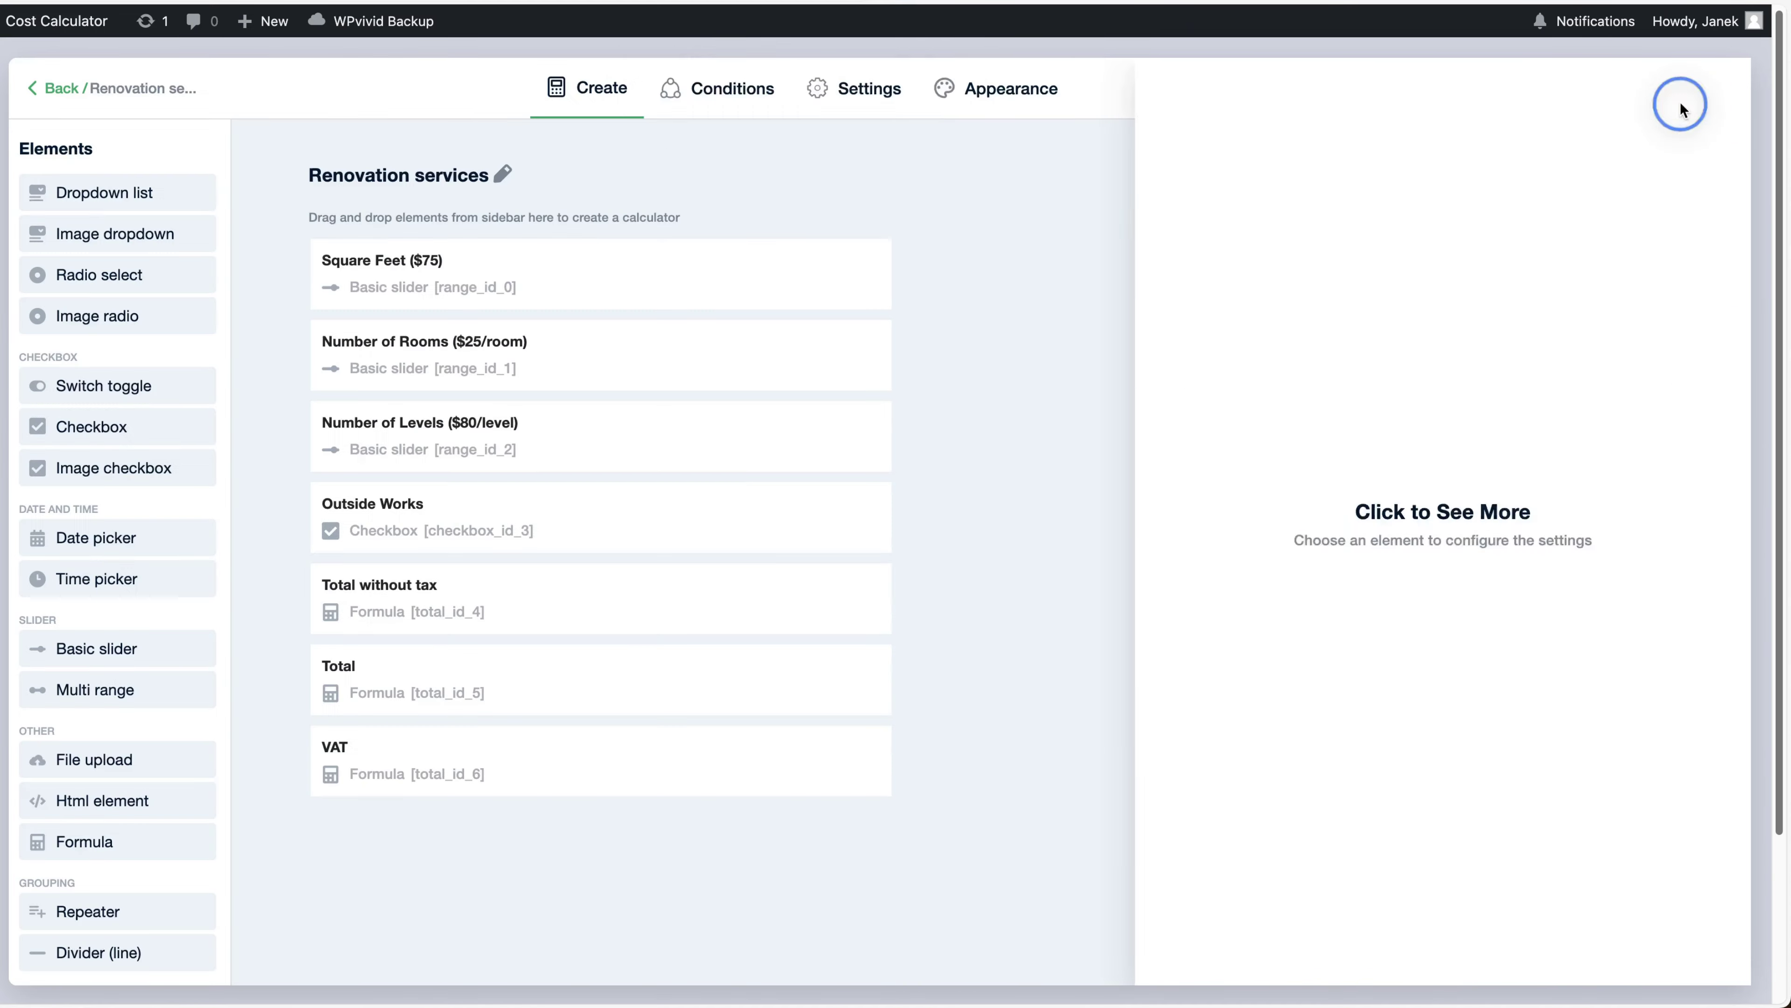
drag(372, 747, 385, 677)
Save the calculator, review the new totals in the desktop preview, then switch to Conditions
click(1657, 99)
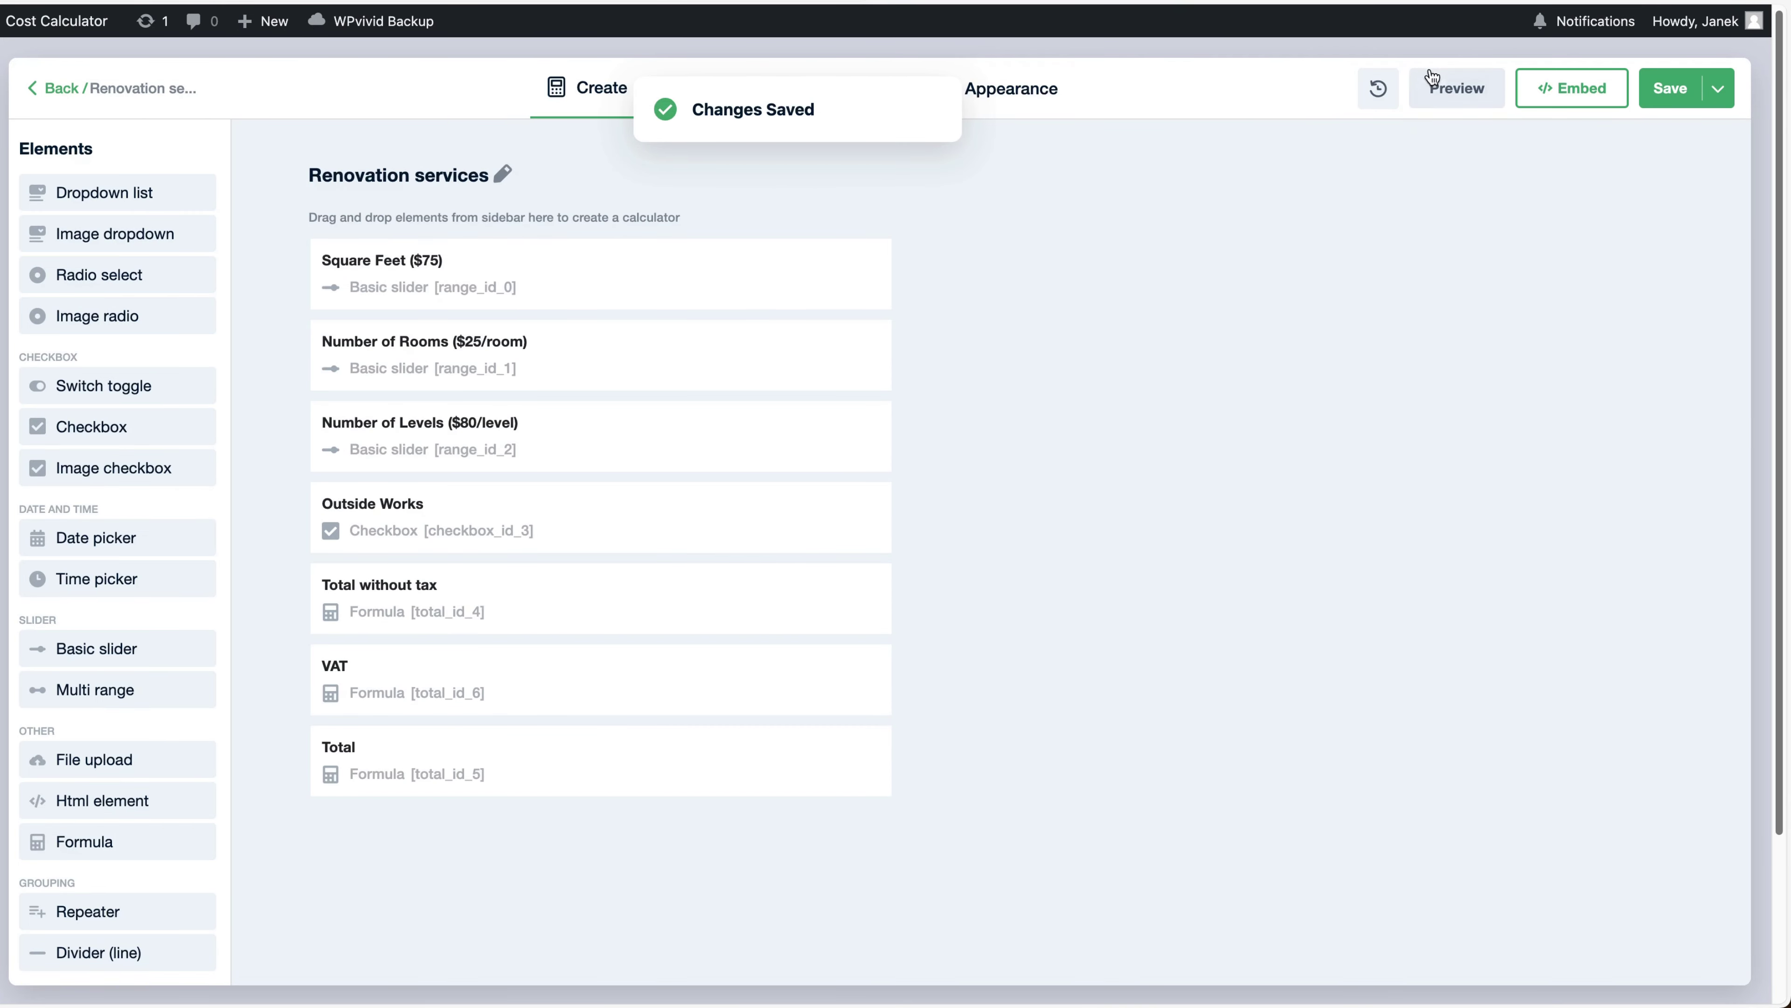
click(1464, 96)
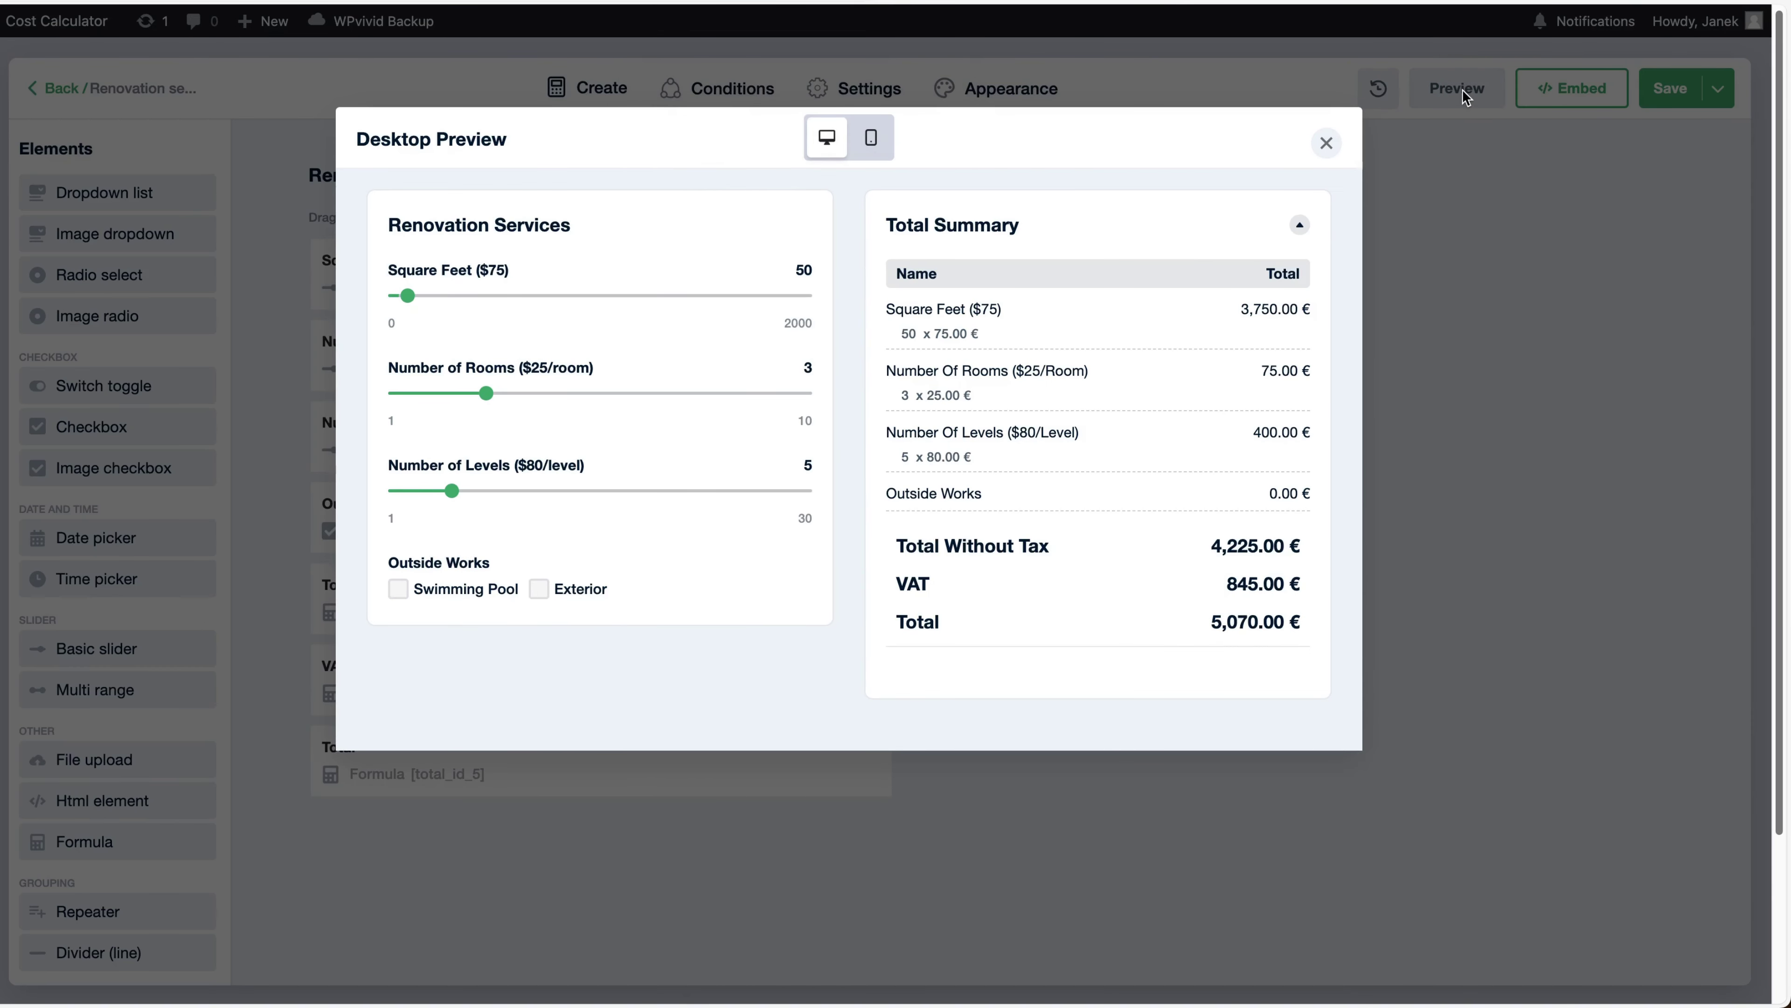
click(1325, 142)
click(747, 91)
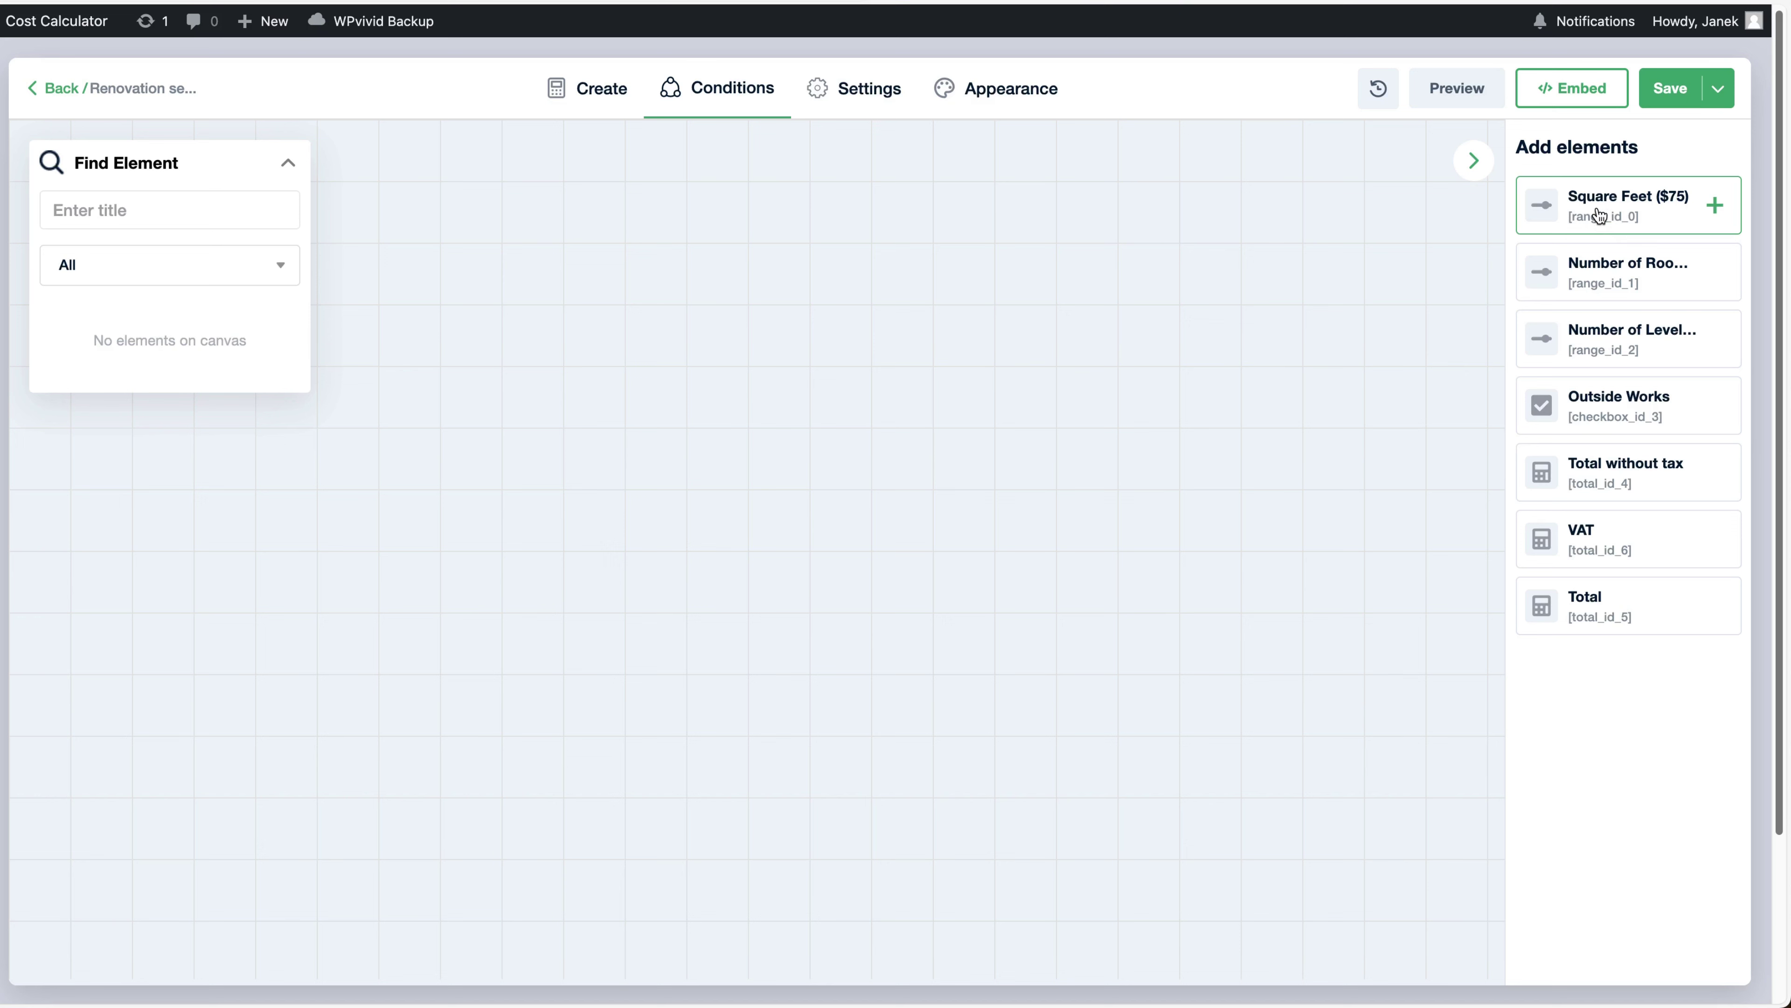
Place Square Feet ($75) and VAT on the conditions canvas and link them
drag(1596, 212, 394, 543)
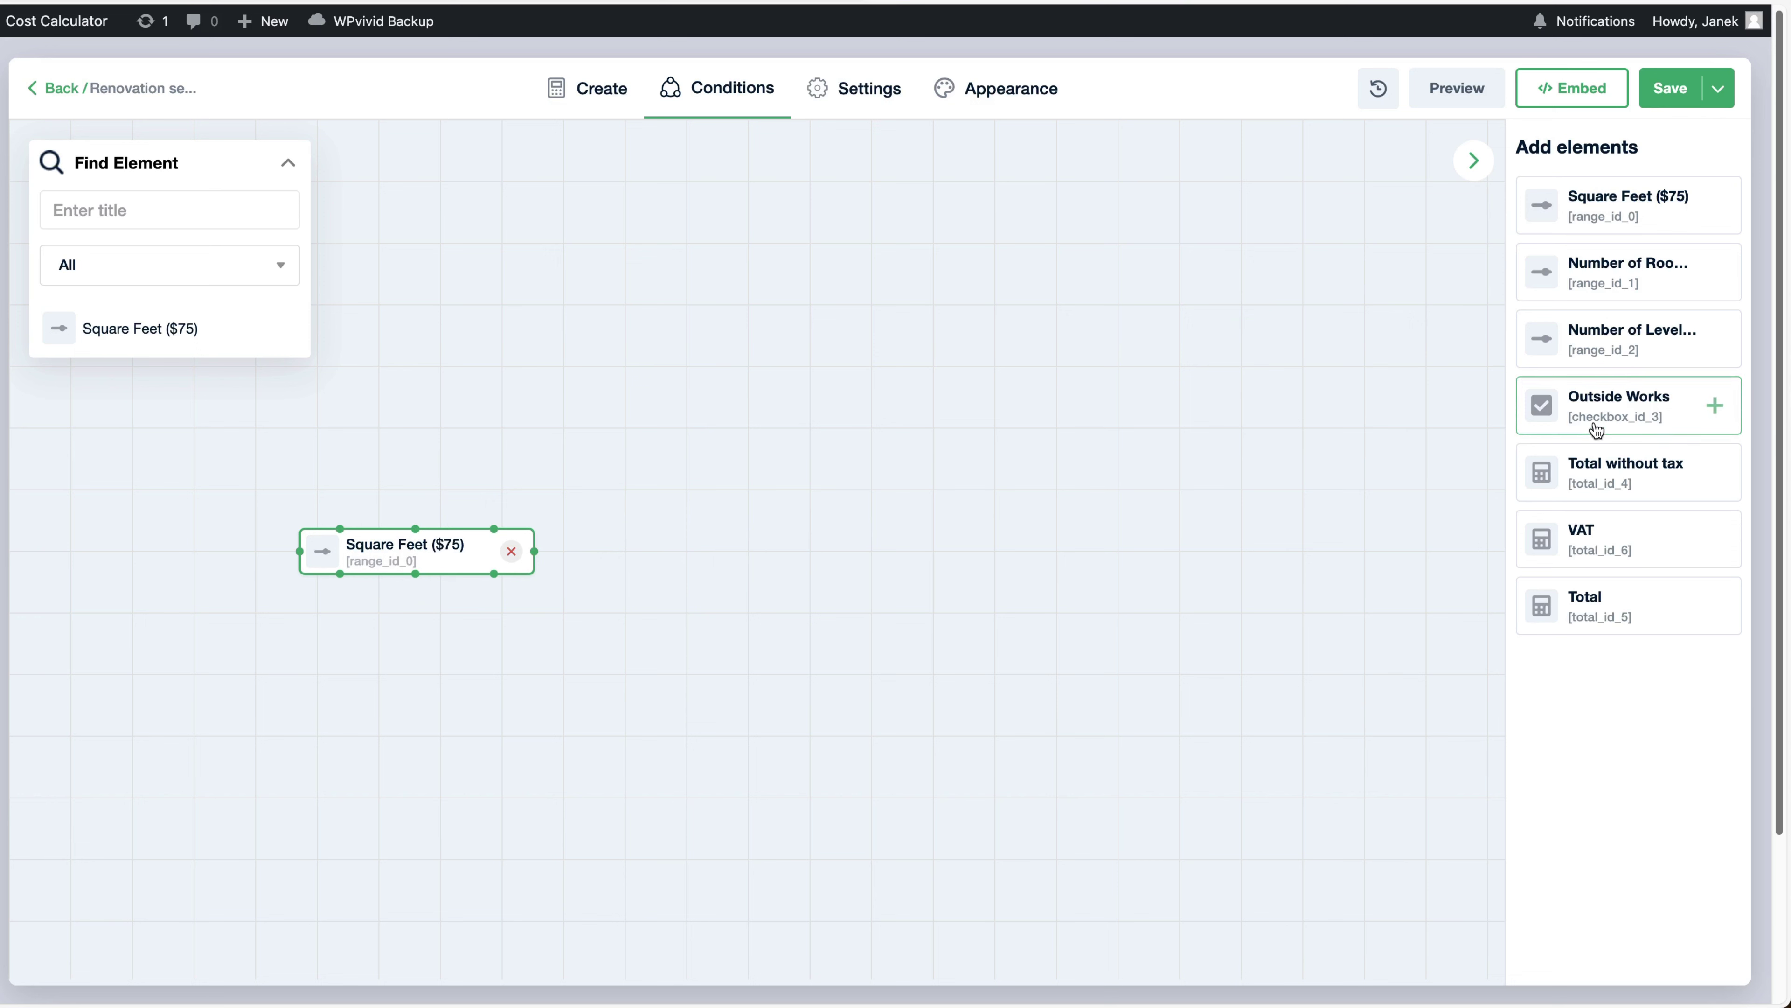
drag(1582, 531, 784, 545)
drag(533, 550, 714, 553)
Give the link the condition Is greater than 100 with action Hide, and save the calculator
click(620, 550)
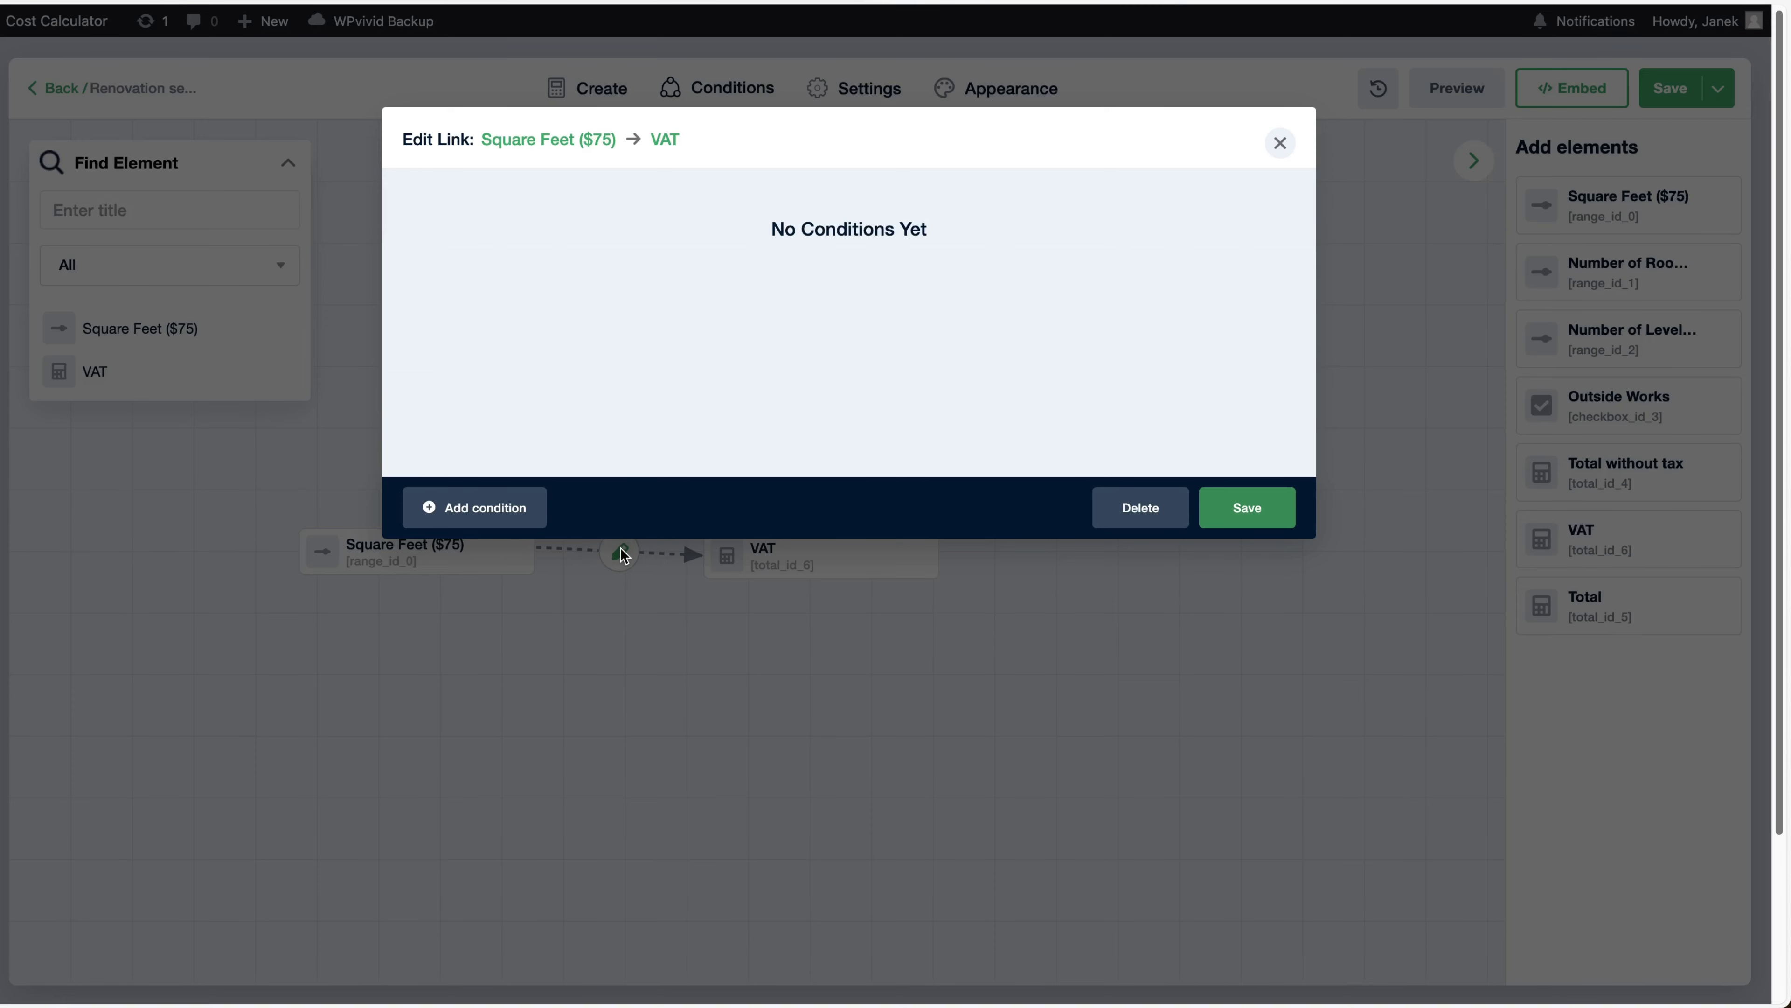
click(533, 508)
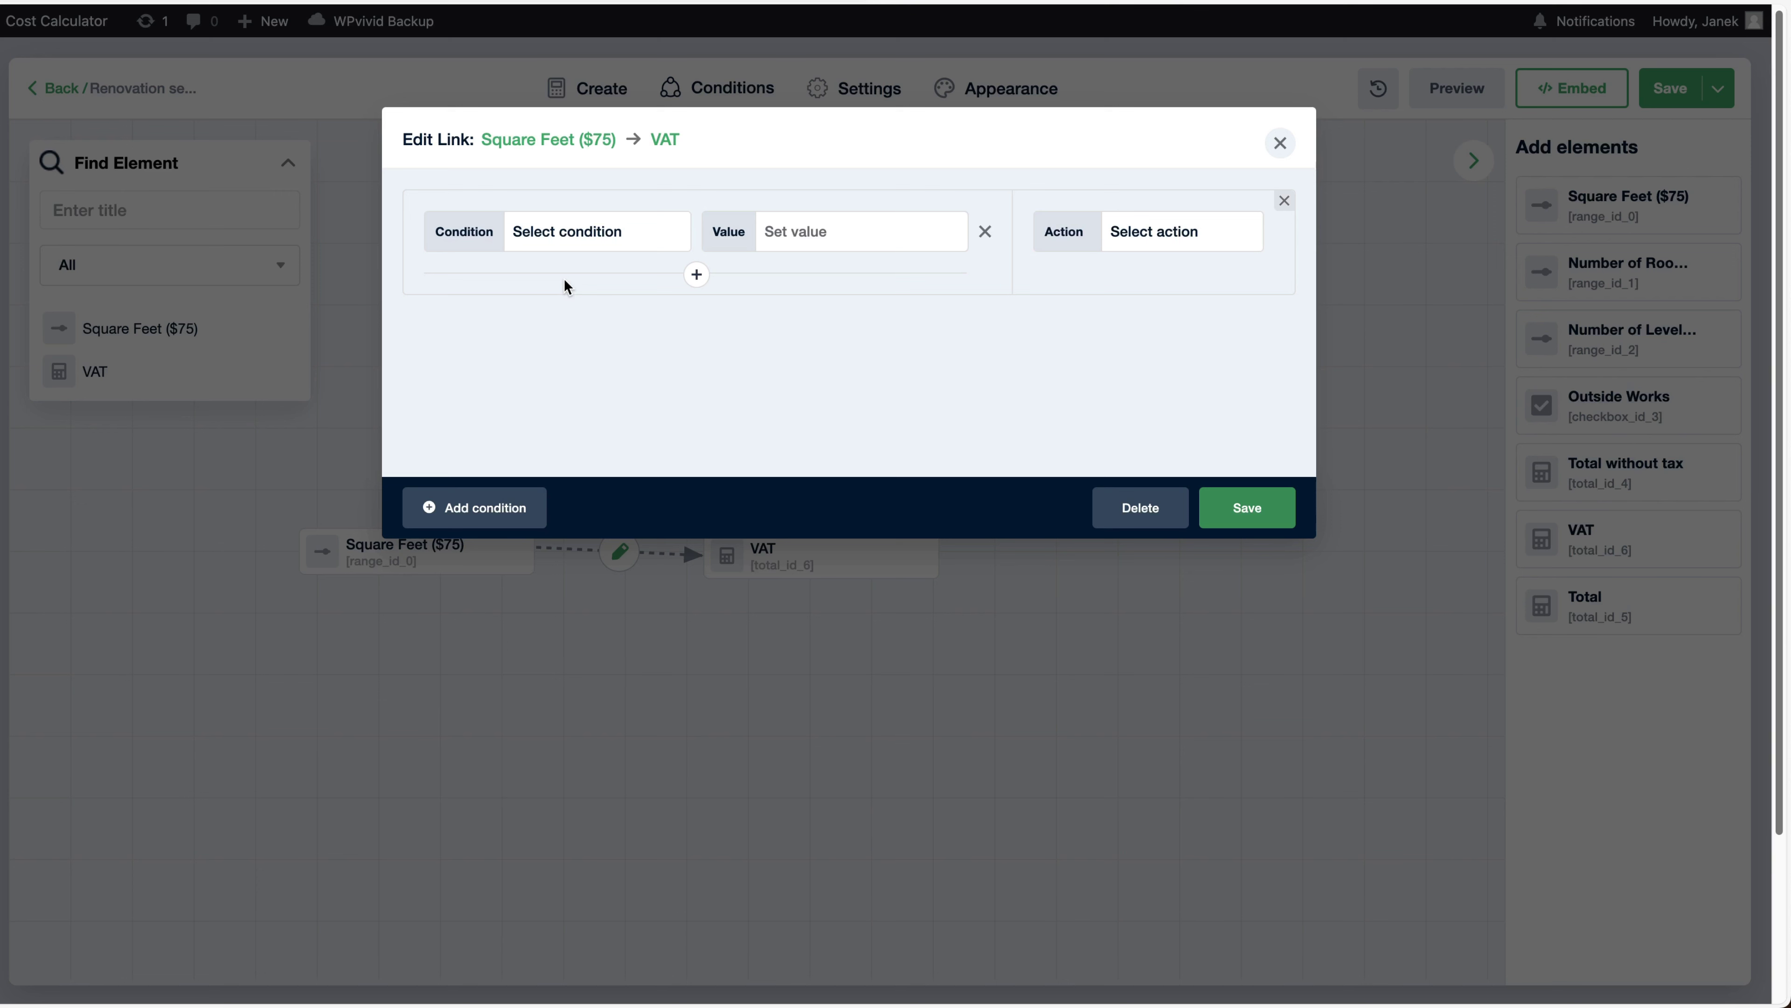
click(565, 310)
click(818, 231)
text(100)
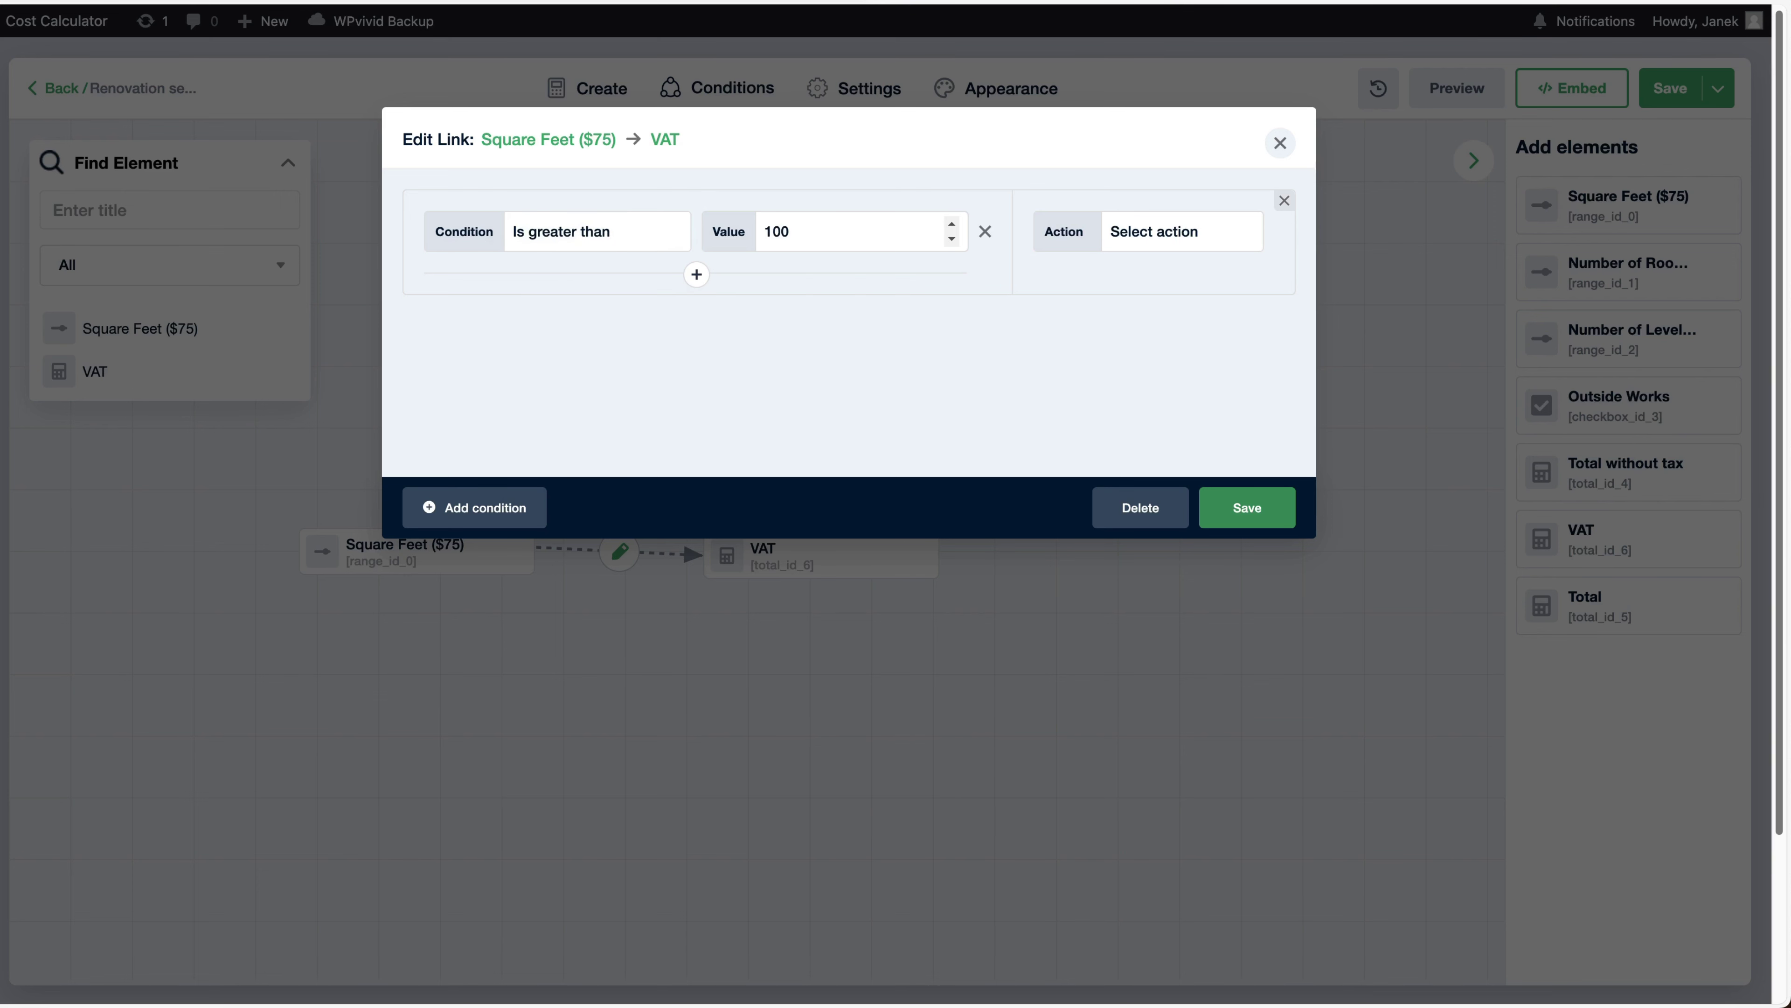
click(1184, 236)
click(1154, 281)
click(1244, 509)
click(1669, 99)
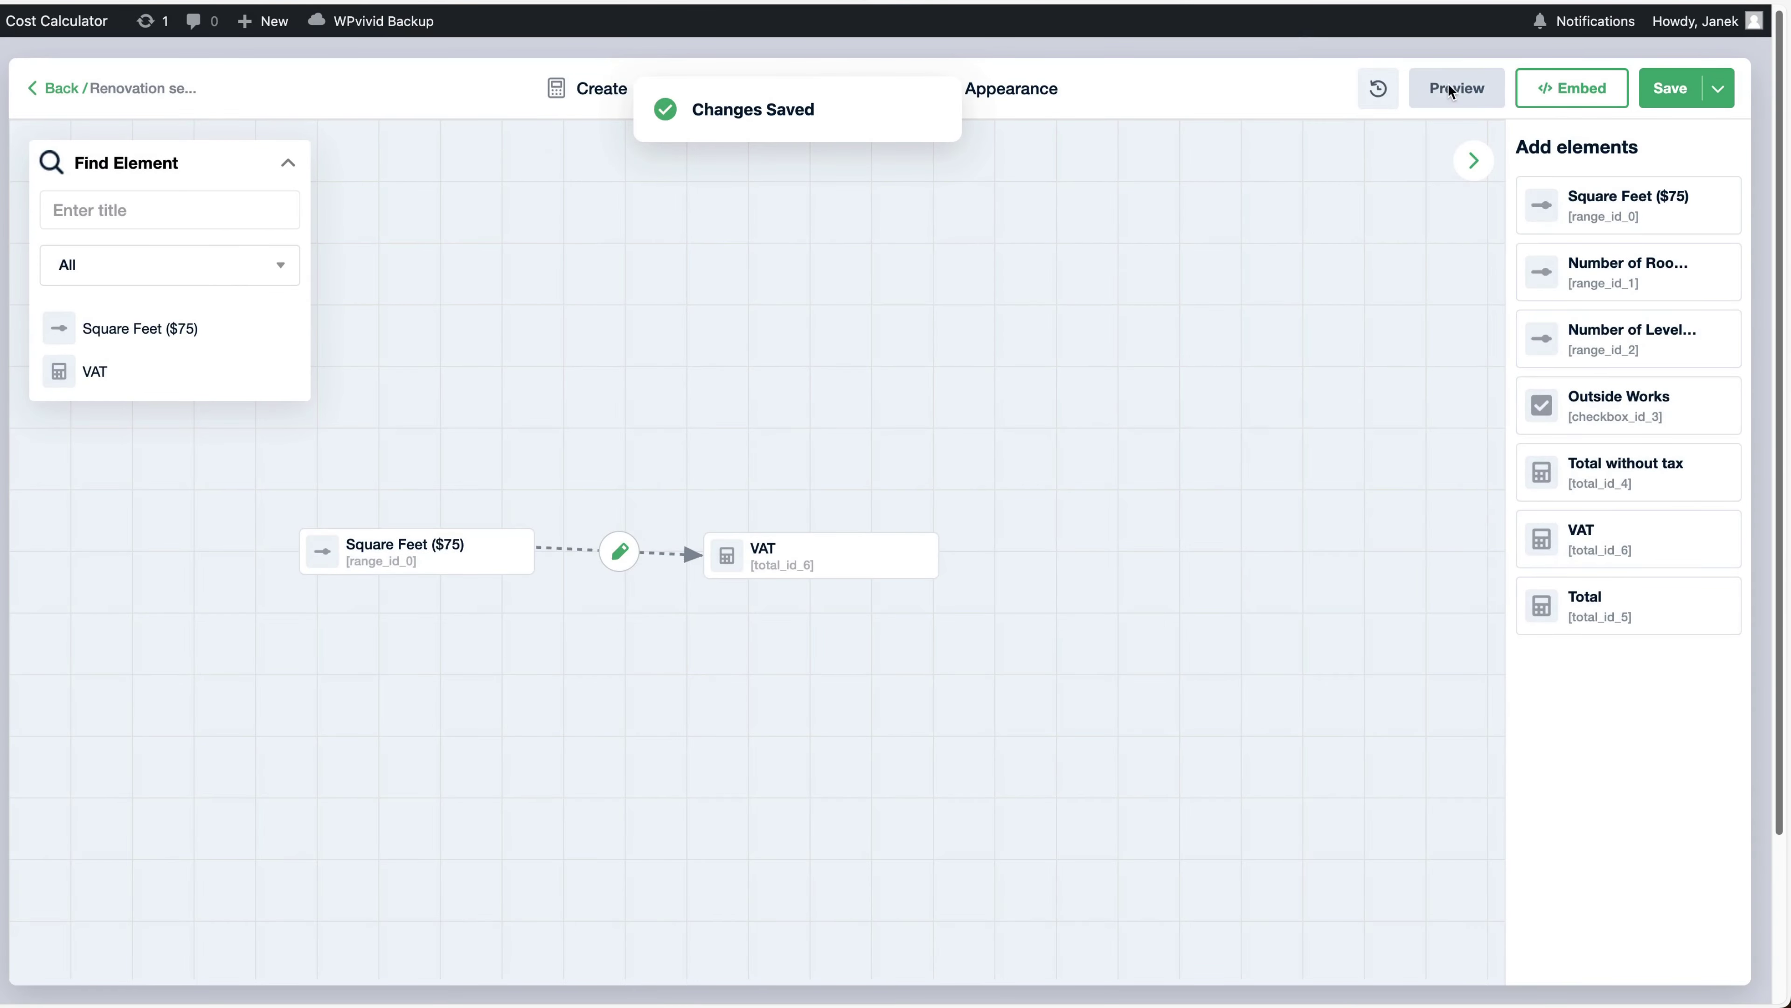
click(1449, 90)
Test VAT hiding with Square Feet at 100 in the preview, then delete the Square Feet node from the canvas
drag(407, 295, 412, 295)
click(1325, 143)
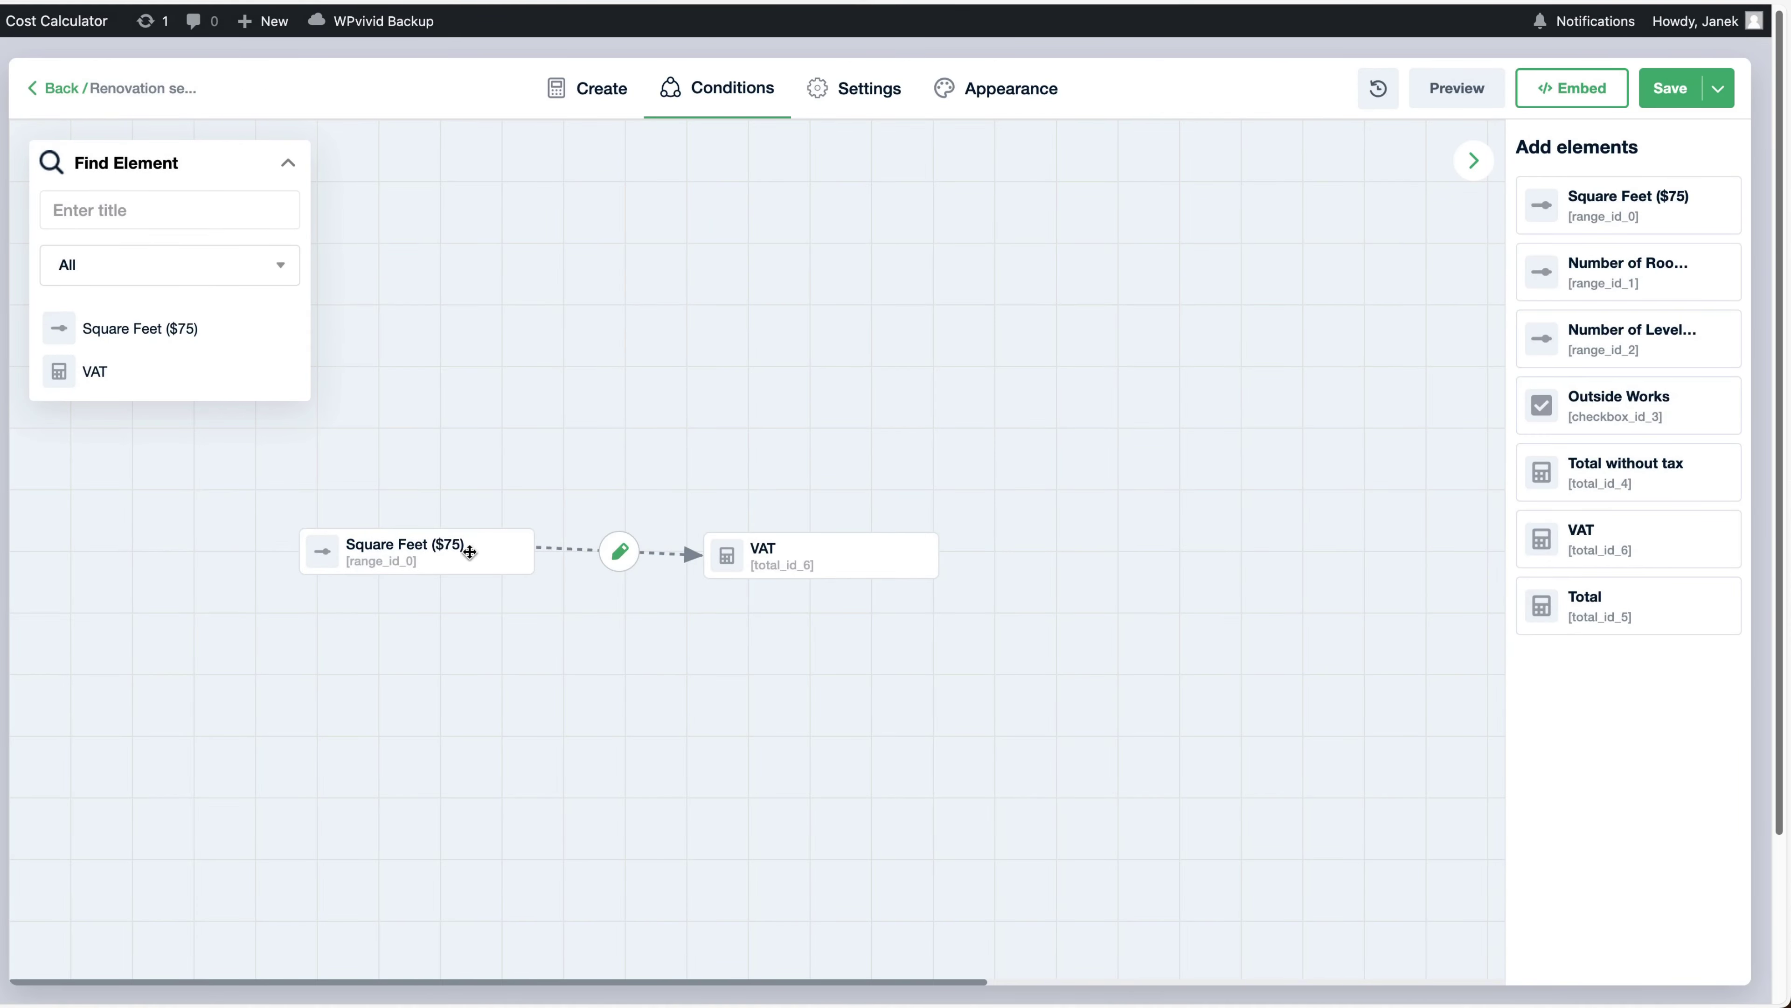
click(511, 550)
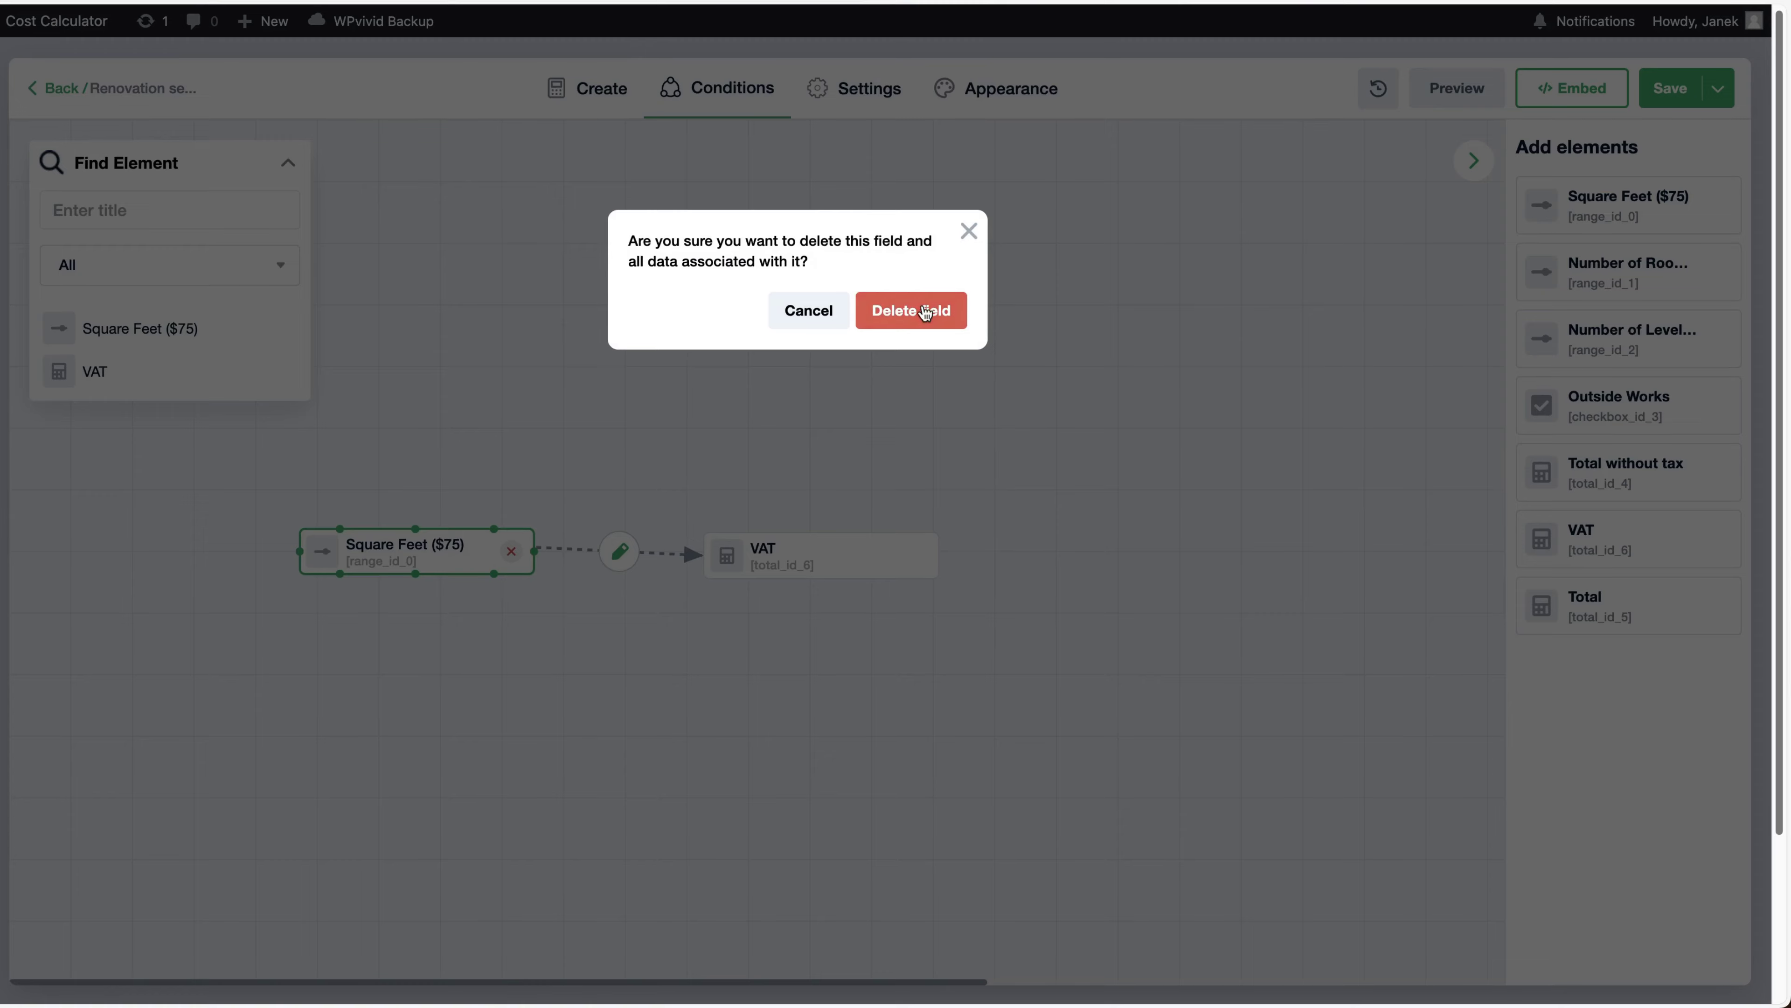
click(916, 311)
click(871, 88)
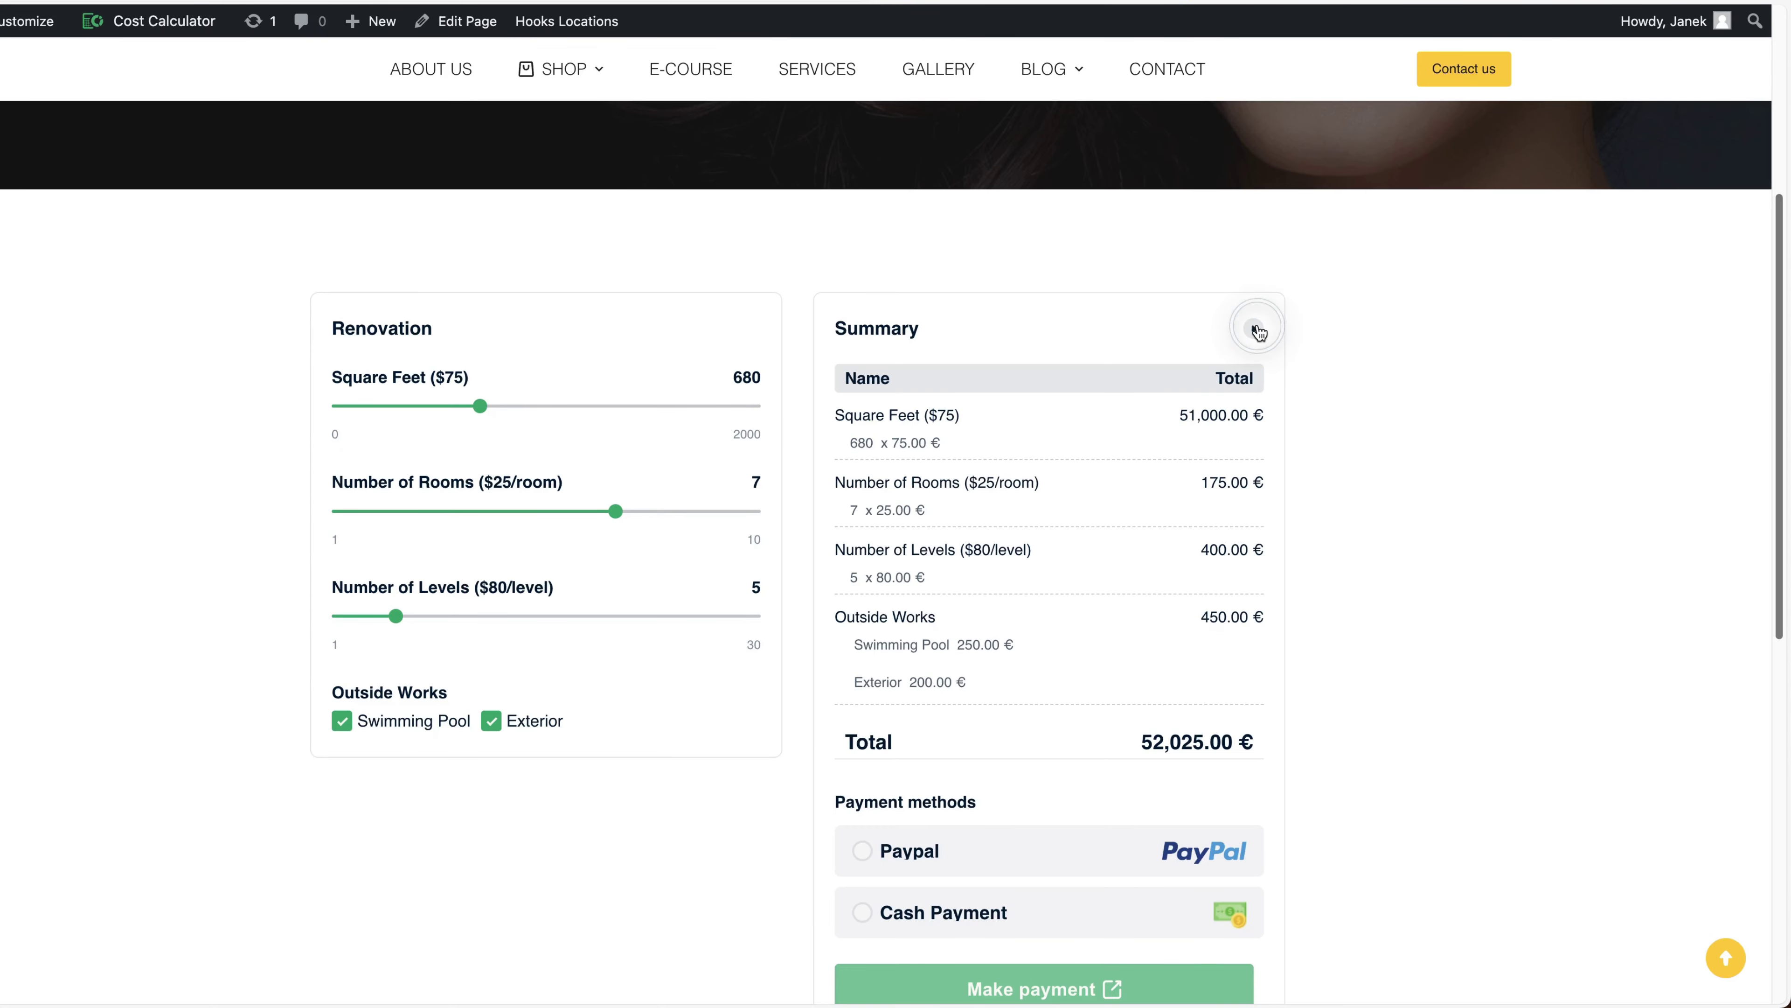
Make the summary block fixed on scroll and retitle the grand total 'Summary'
click(1254, 330)
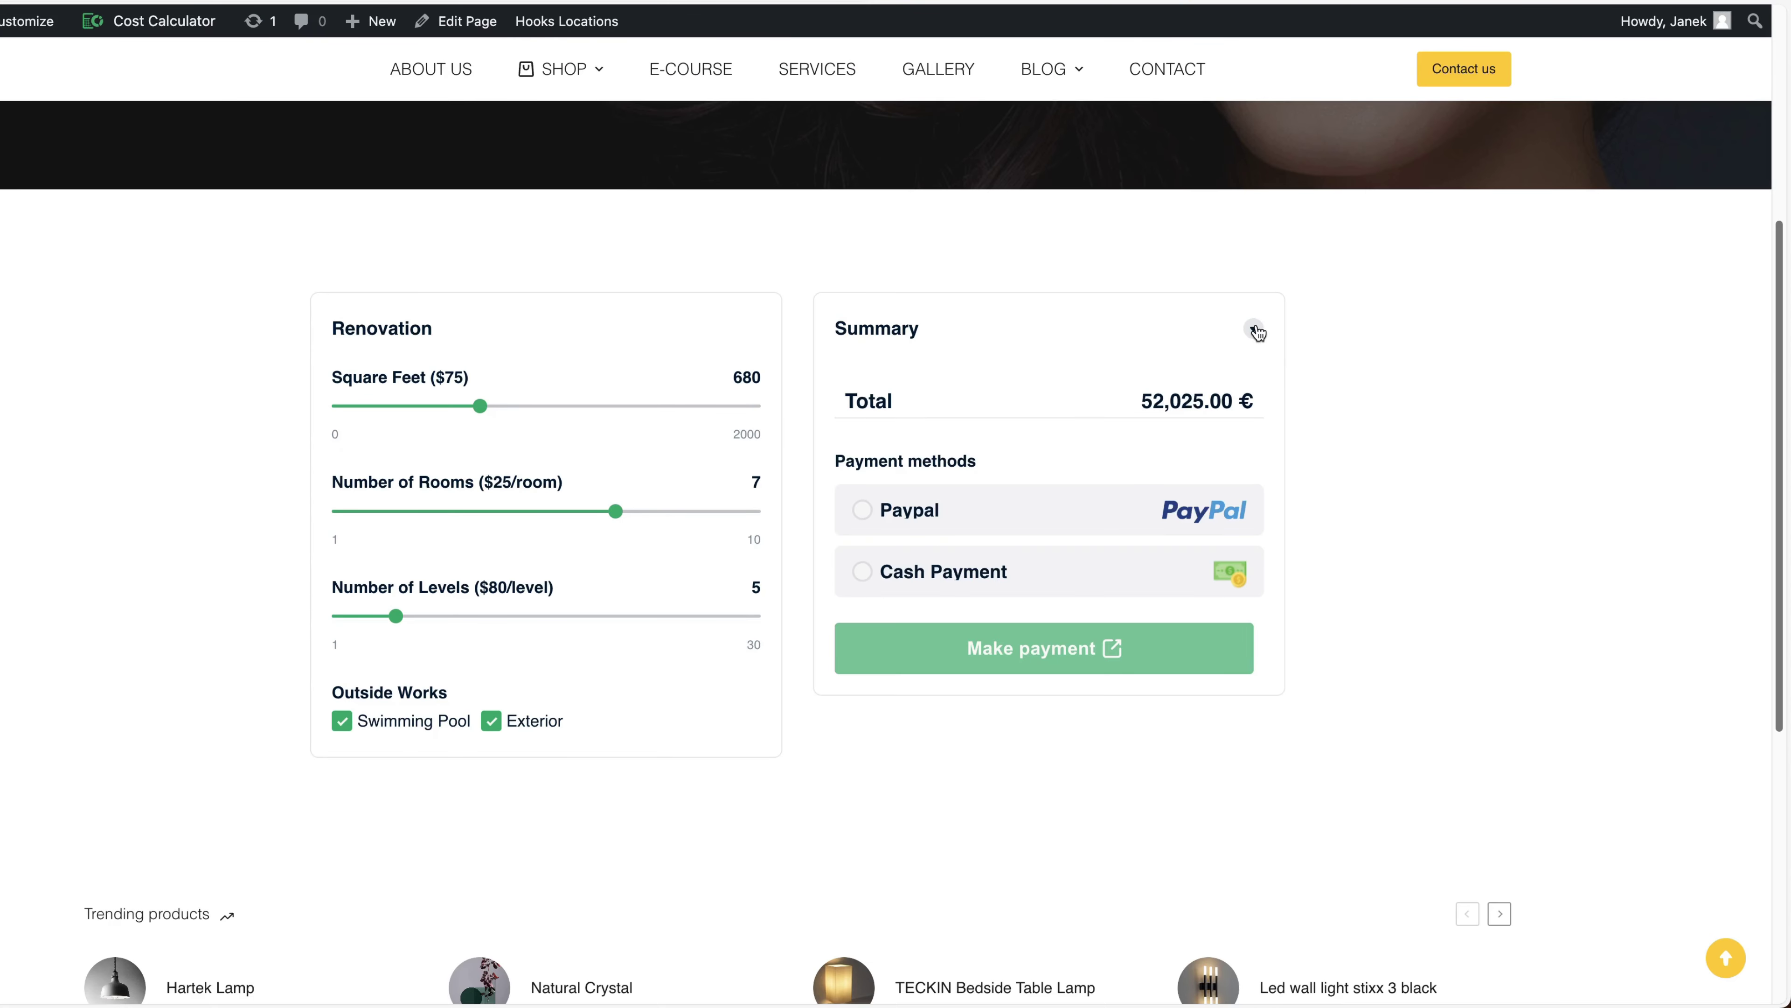
click(1255, 329)
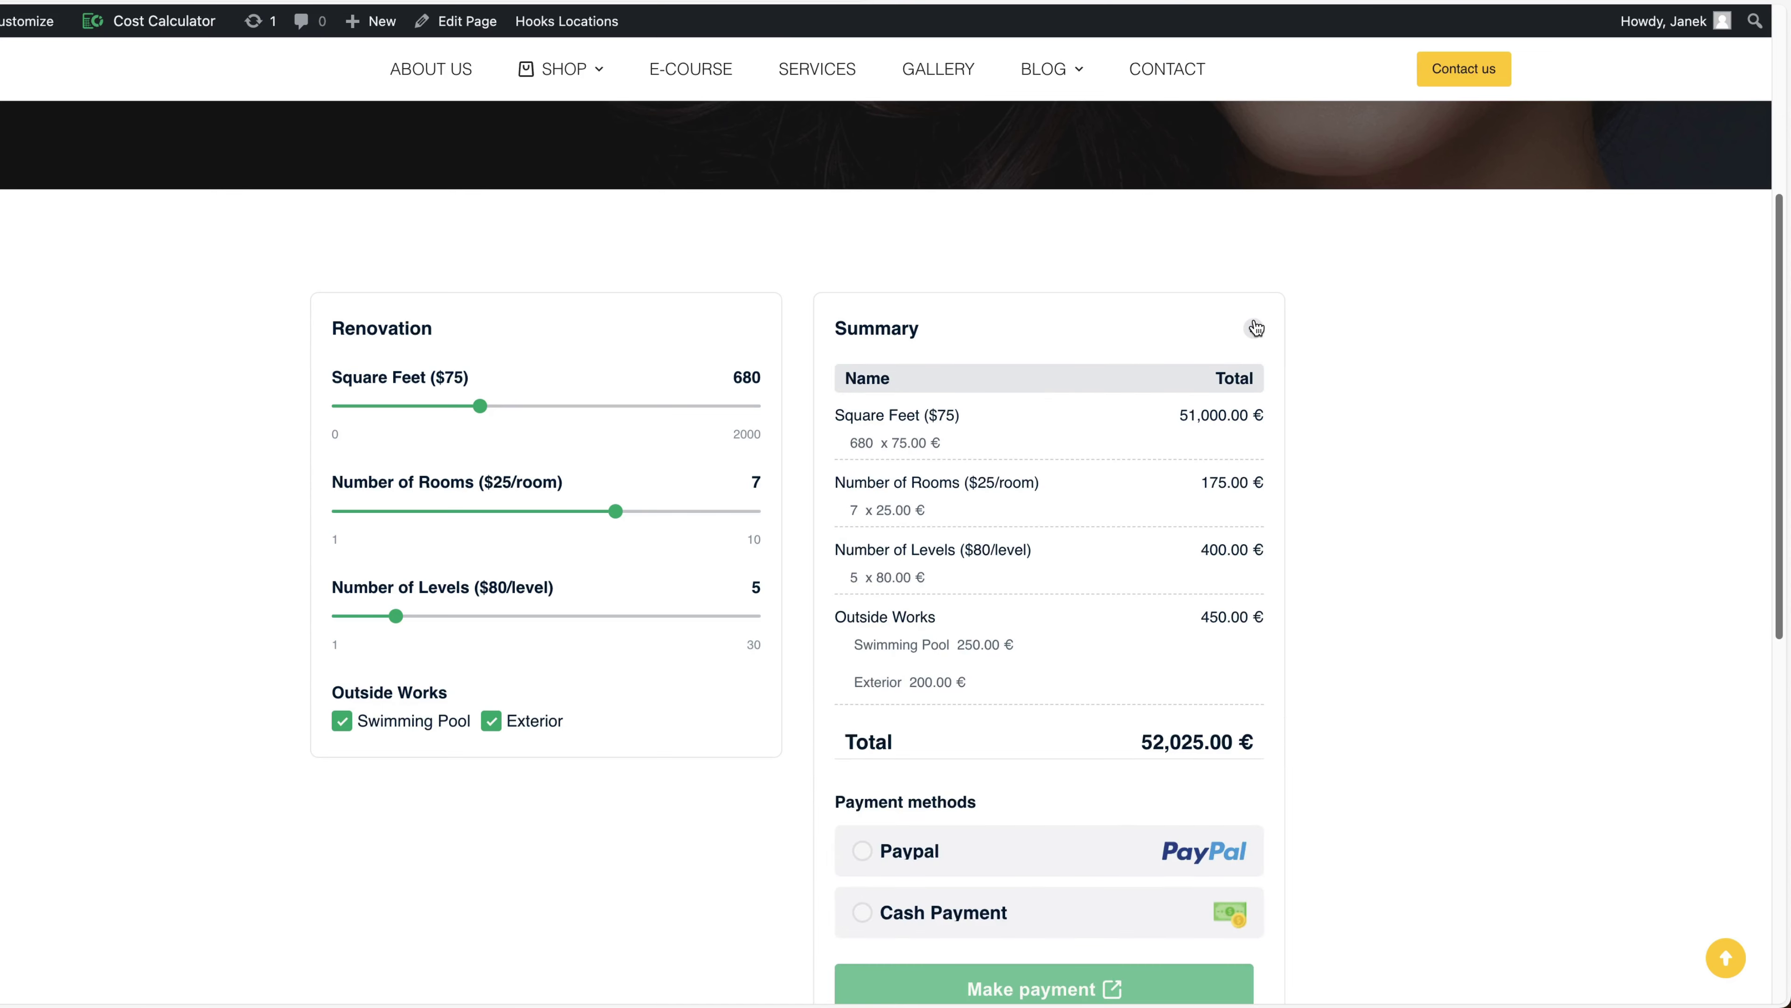
click(1255, 329)
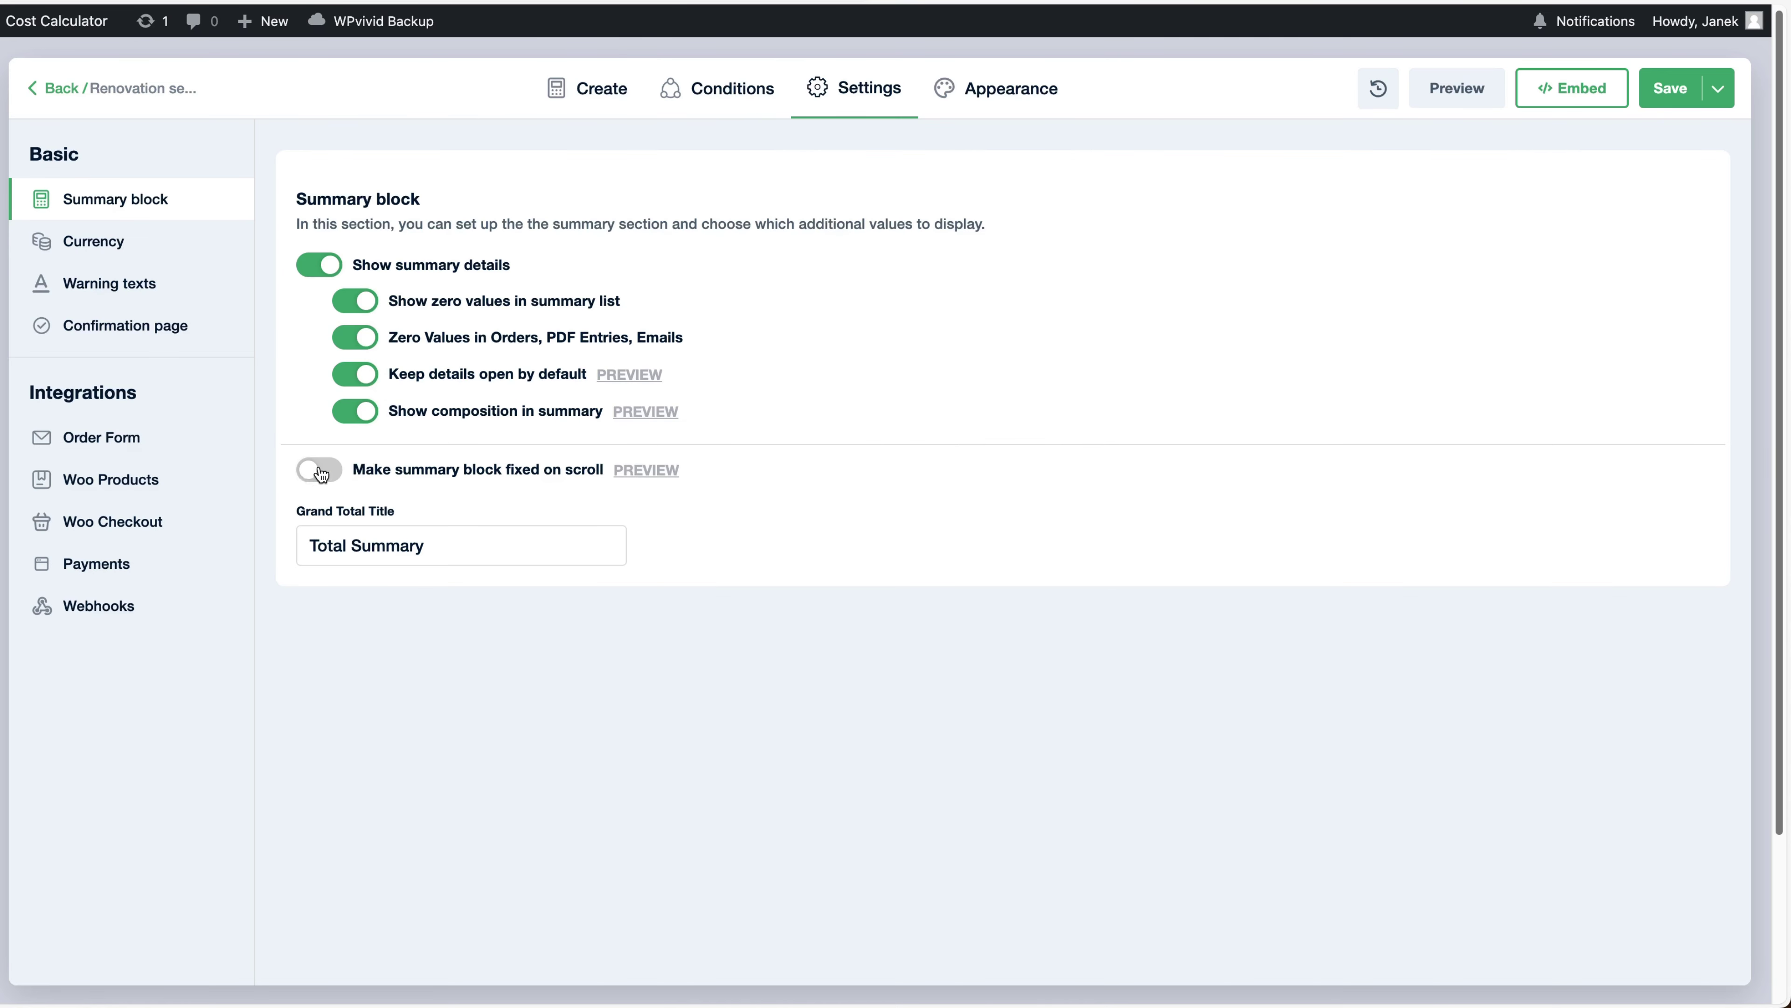
click(321, 471)
drag(447, 544, 223, 532)
text(Summary)
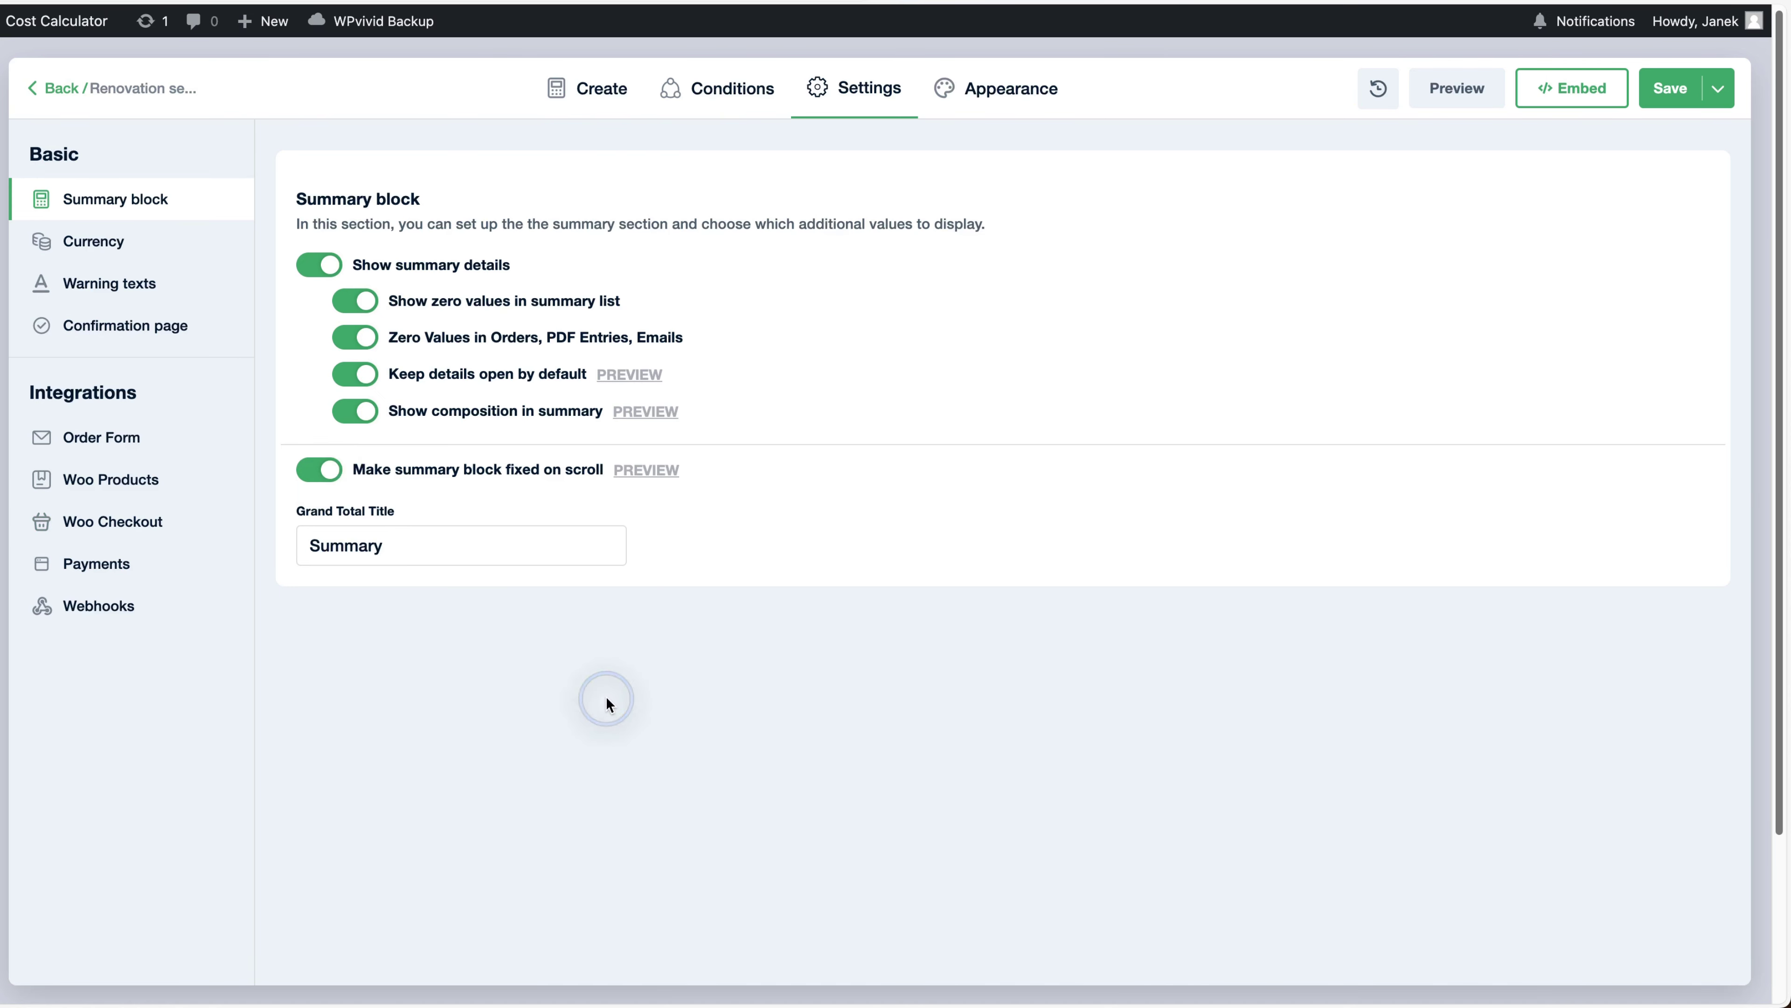
Review the Currency, Warning texts and Confirmation page settings
click(106, 243)
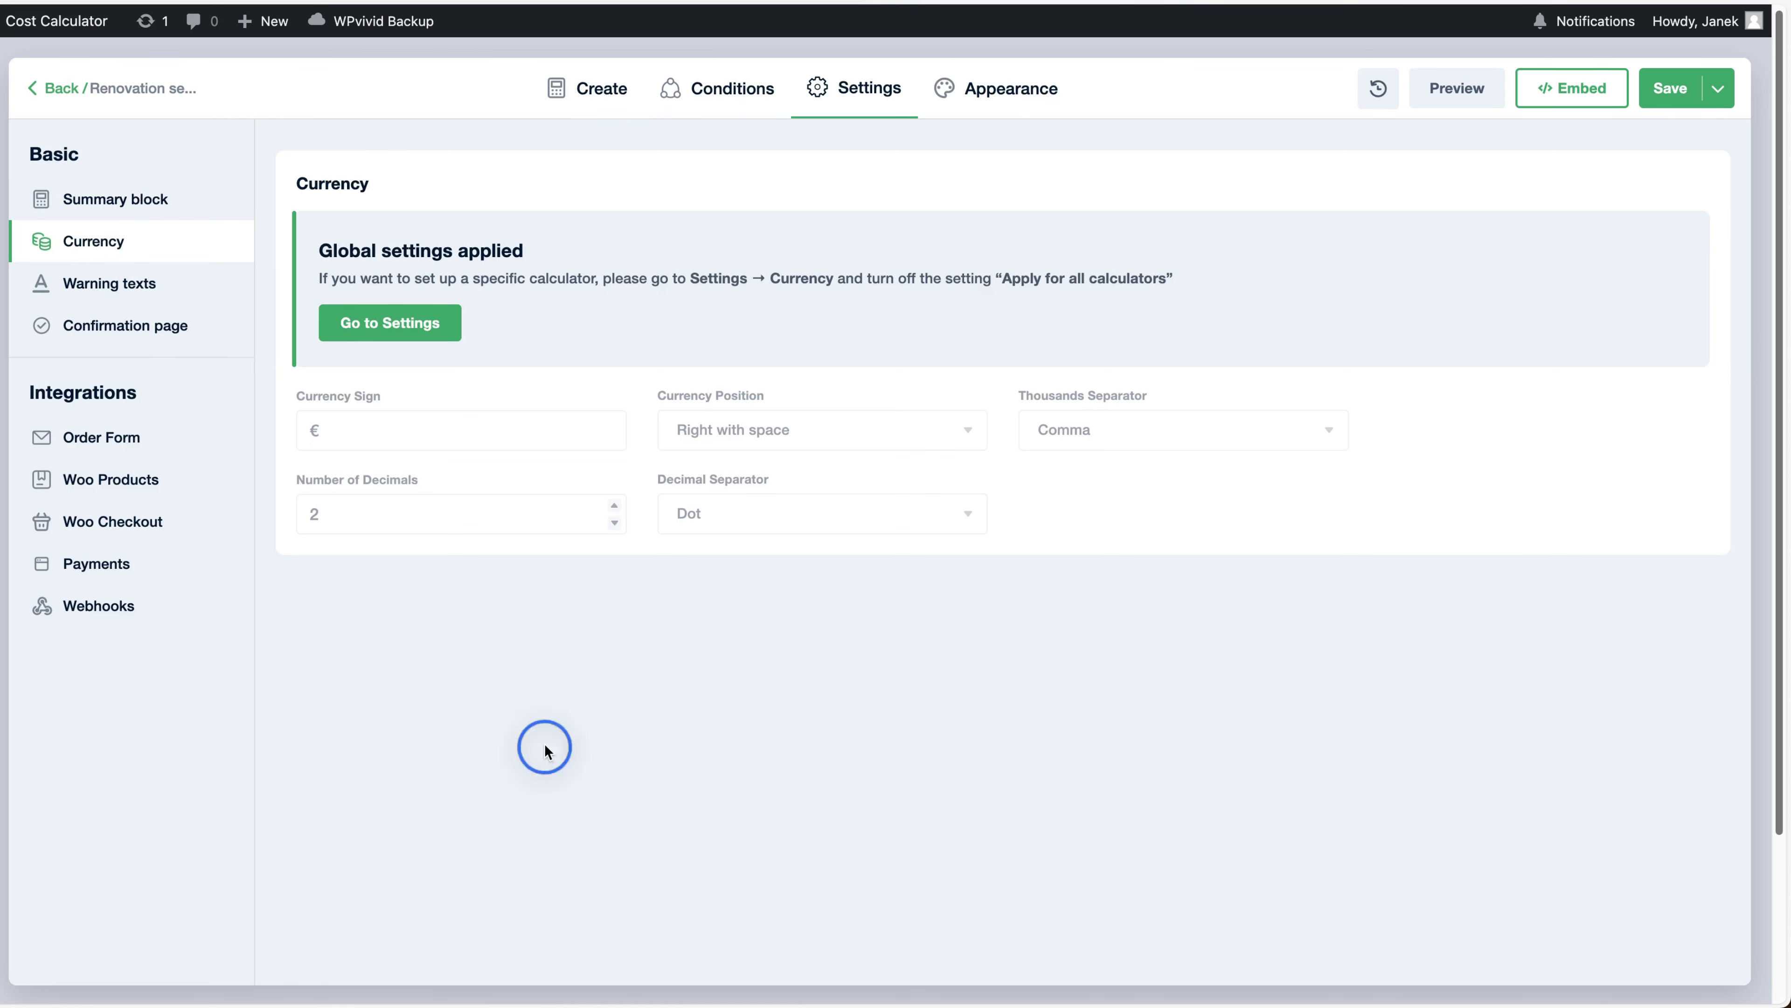
click(113, 286)
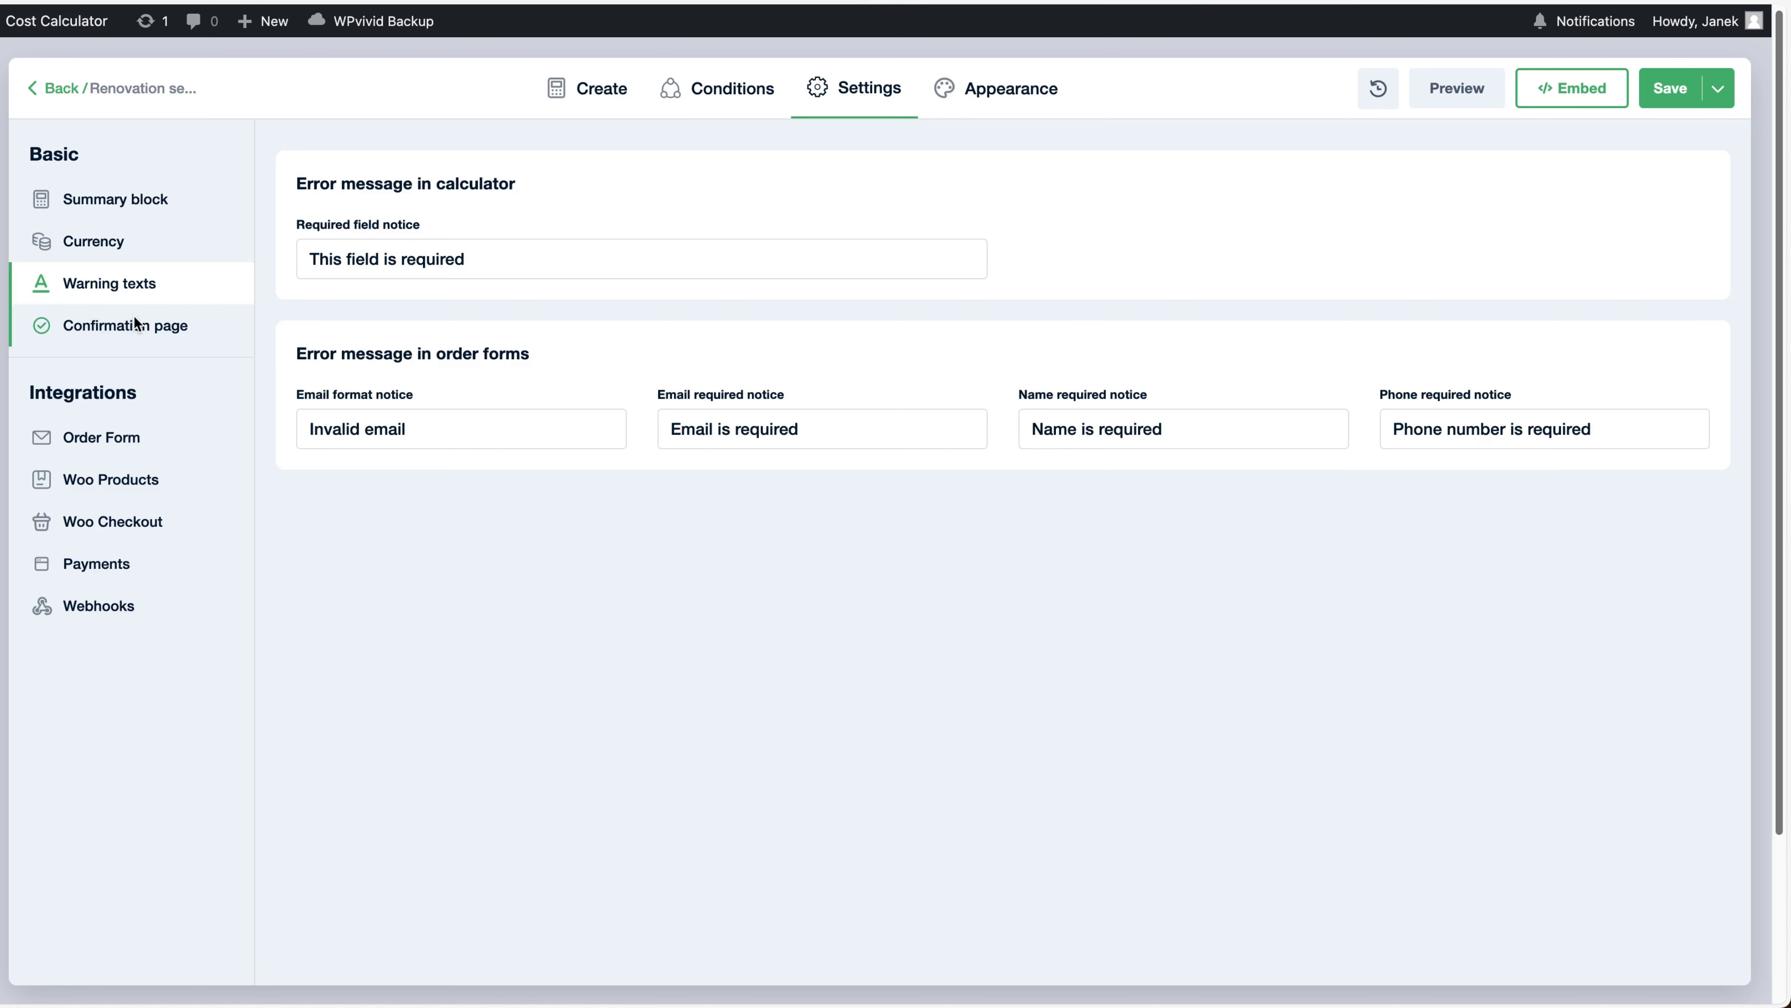
click(136, 331)
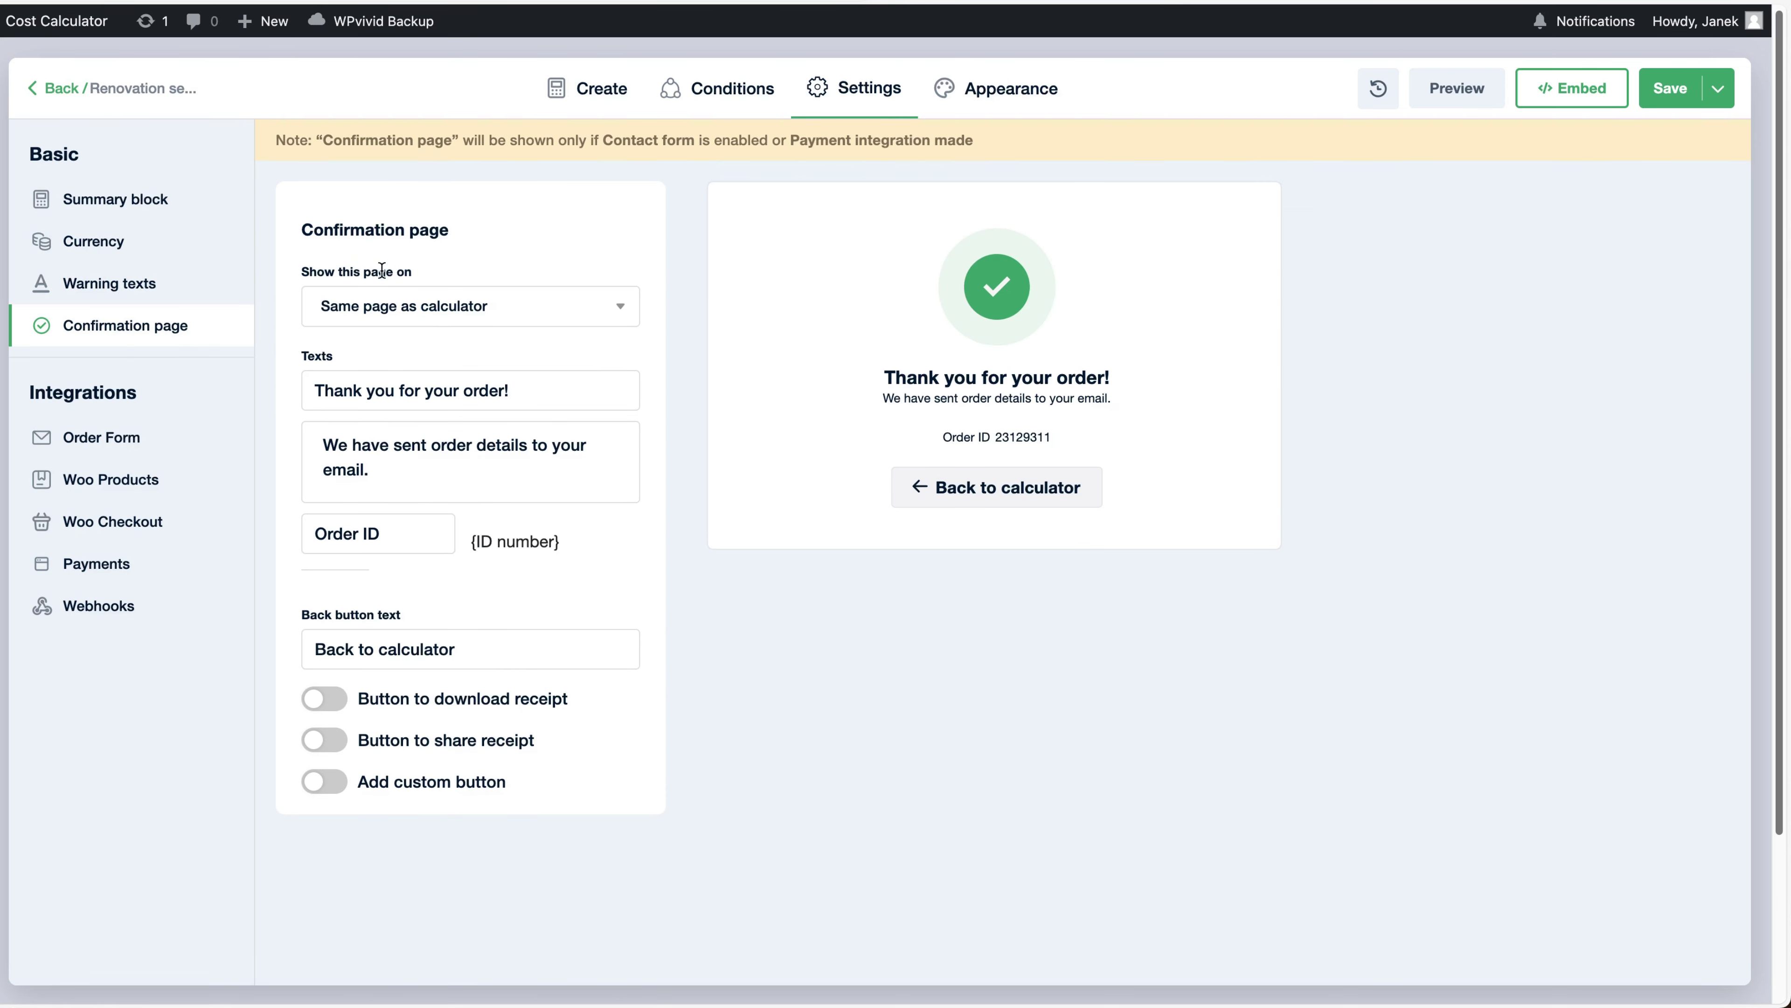
Set the confirmation page to show on the same page as the calculator
click(459, 305)
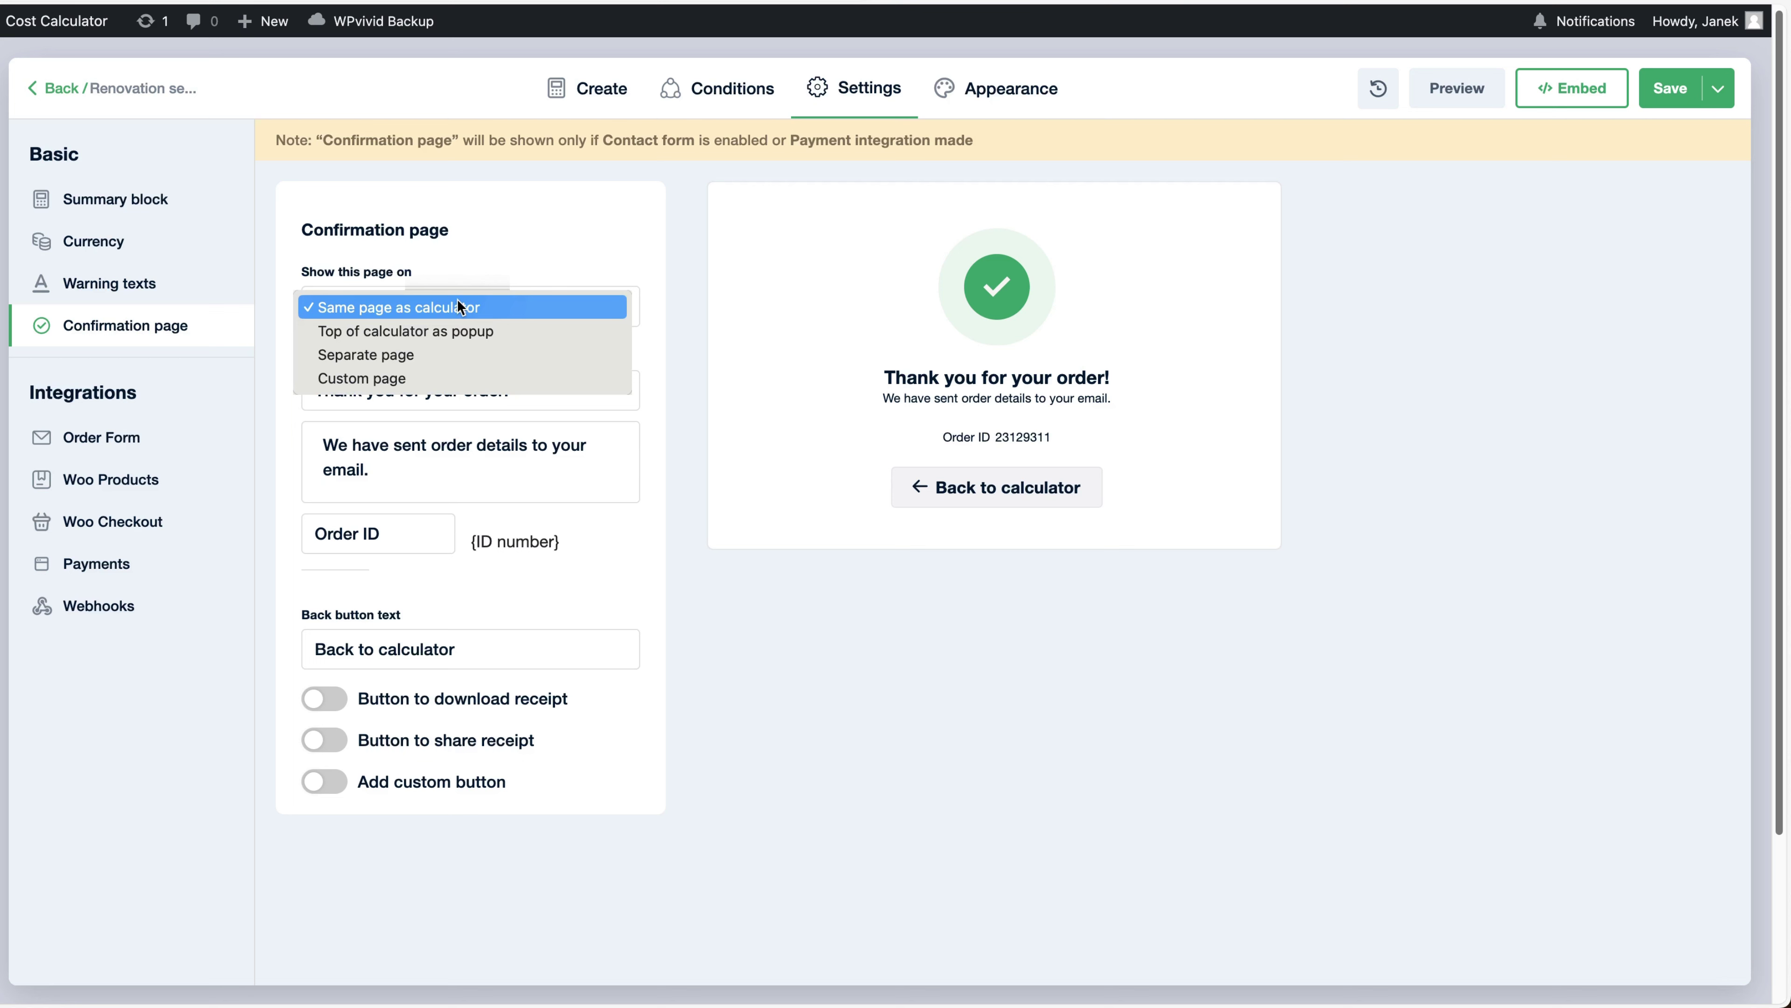
click(433, 331)
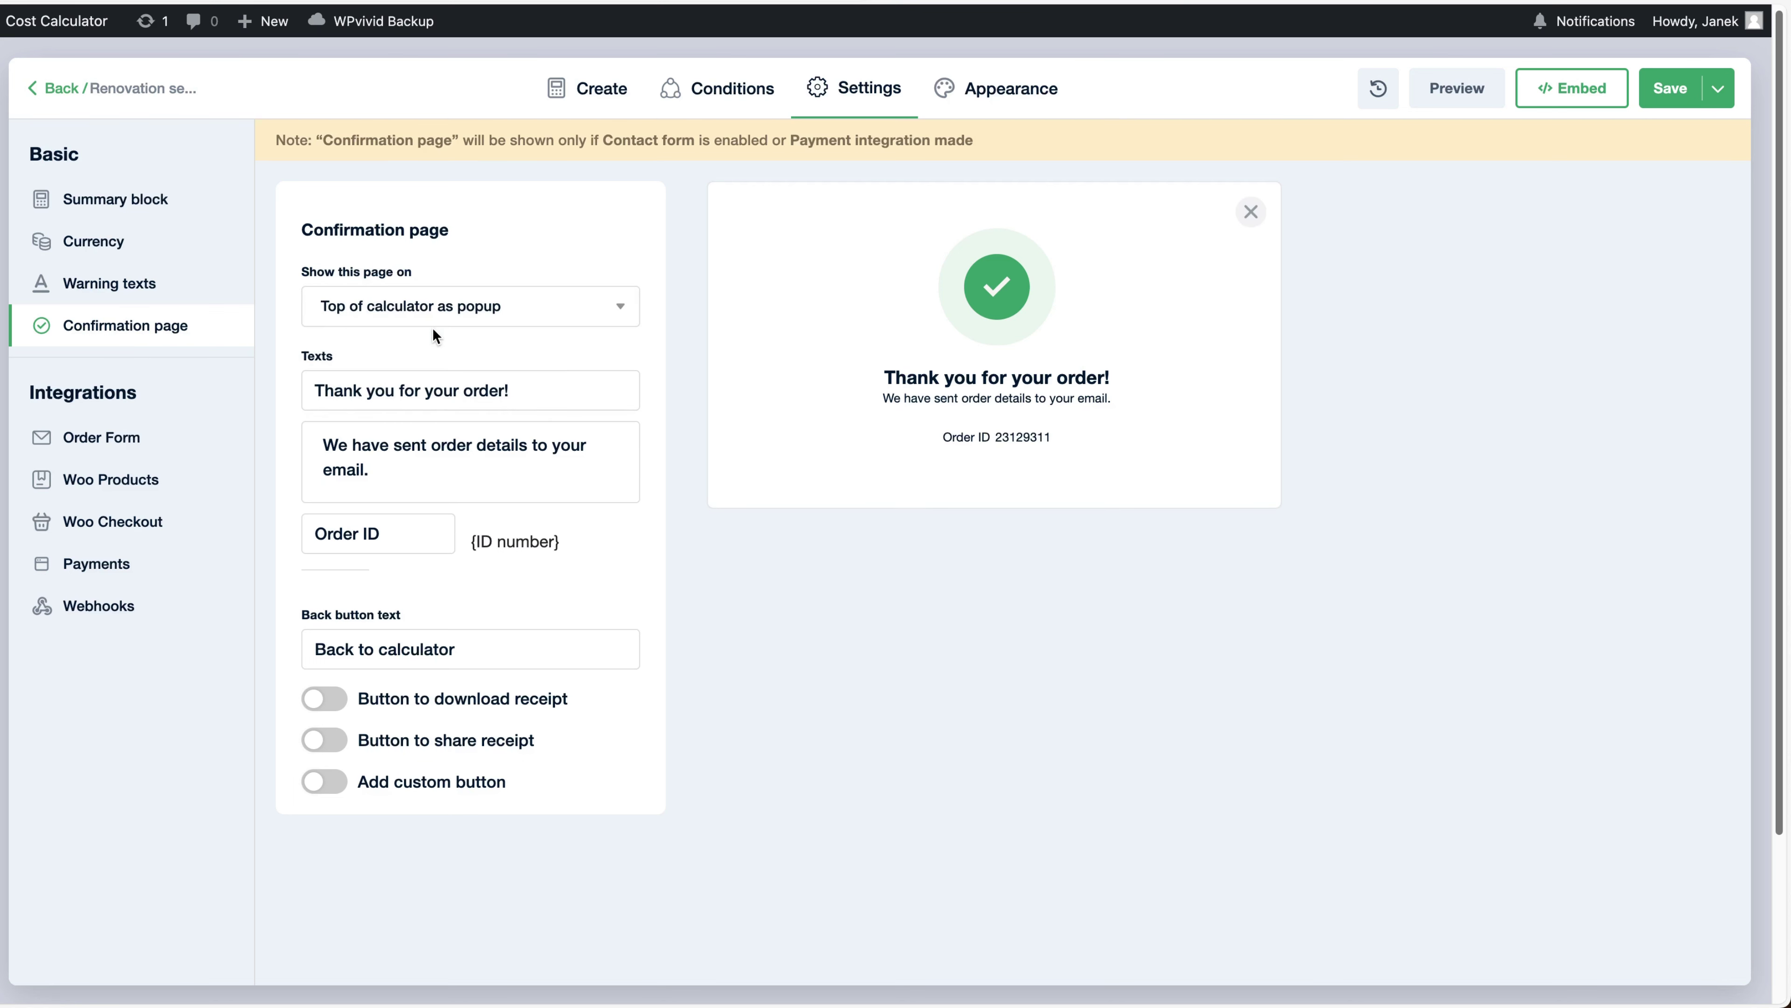
click(455, 290)
click(395, 324)
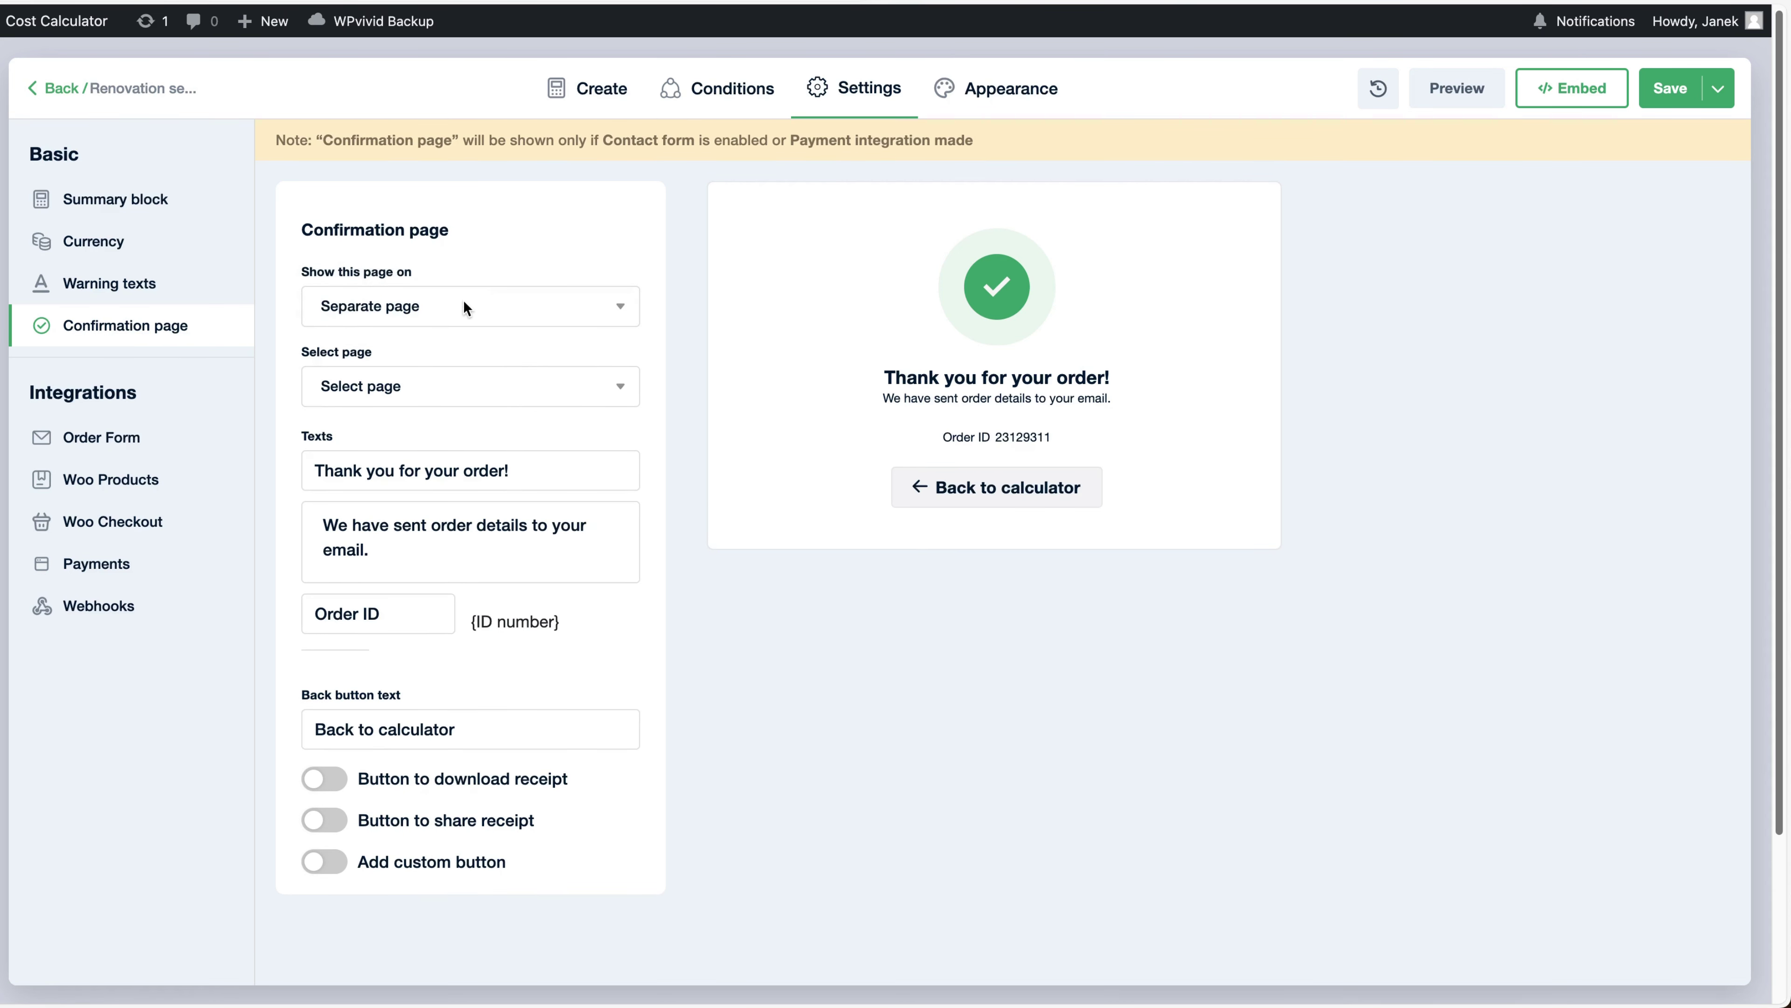
click(406, 383)
click(438, 304)
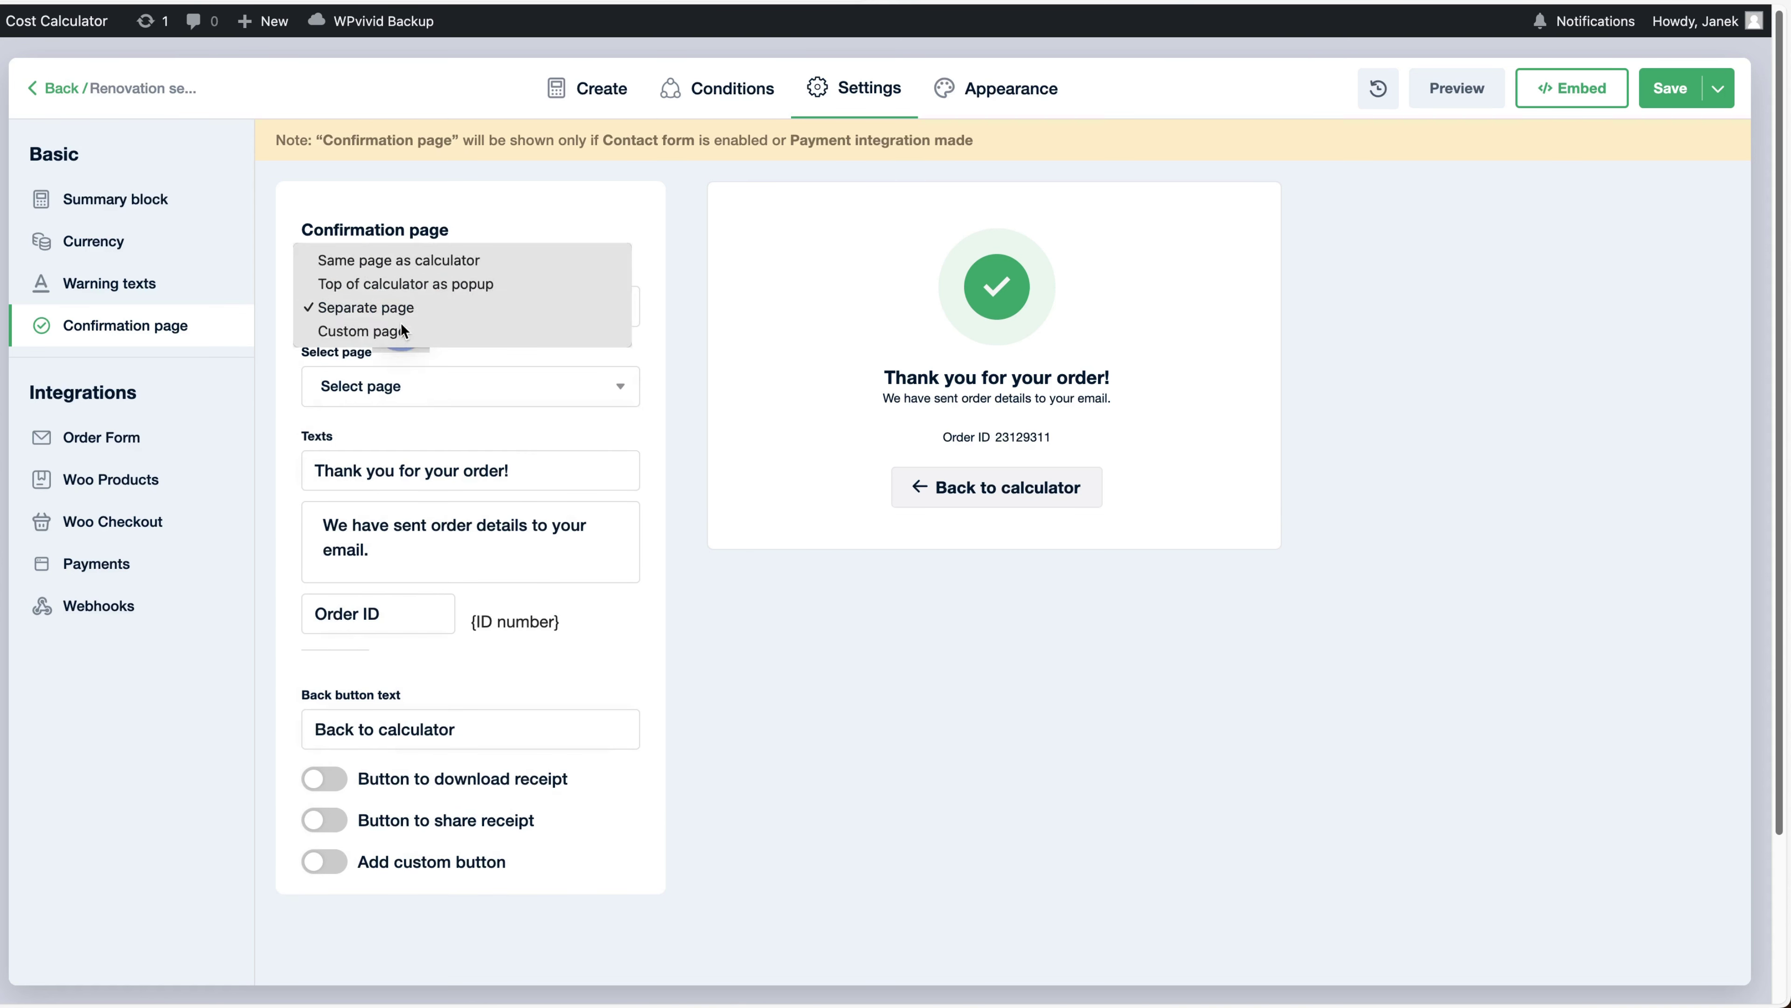
click(401, 326)
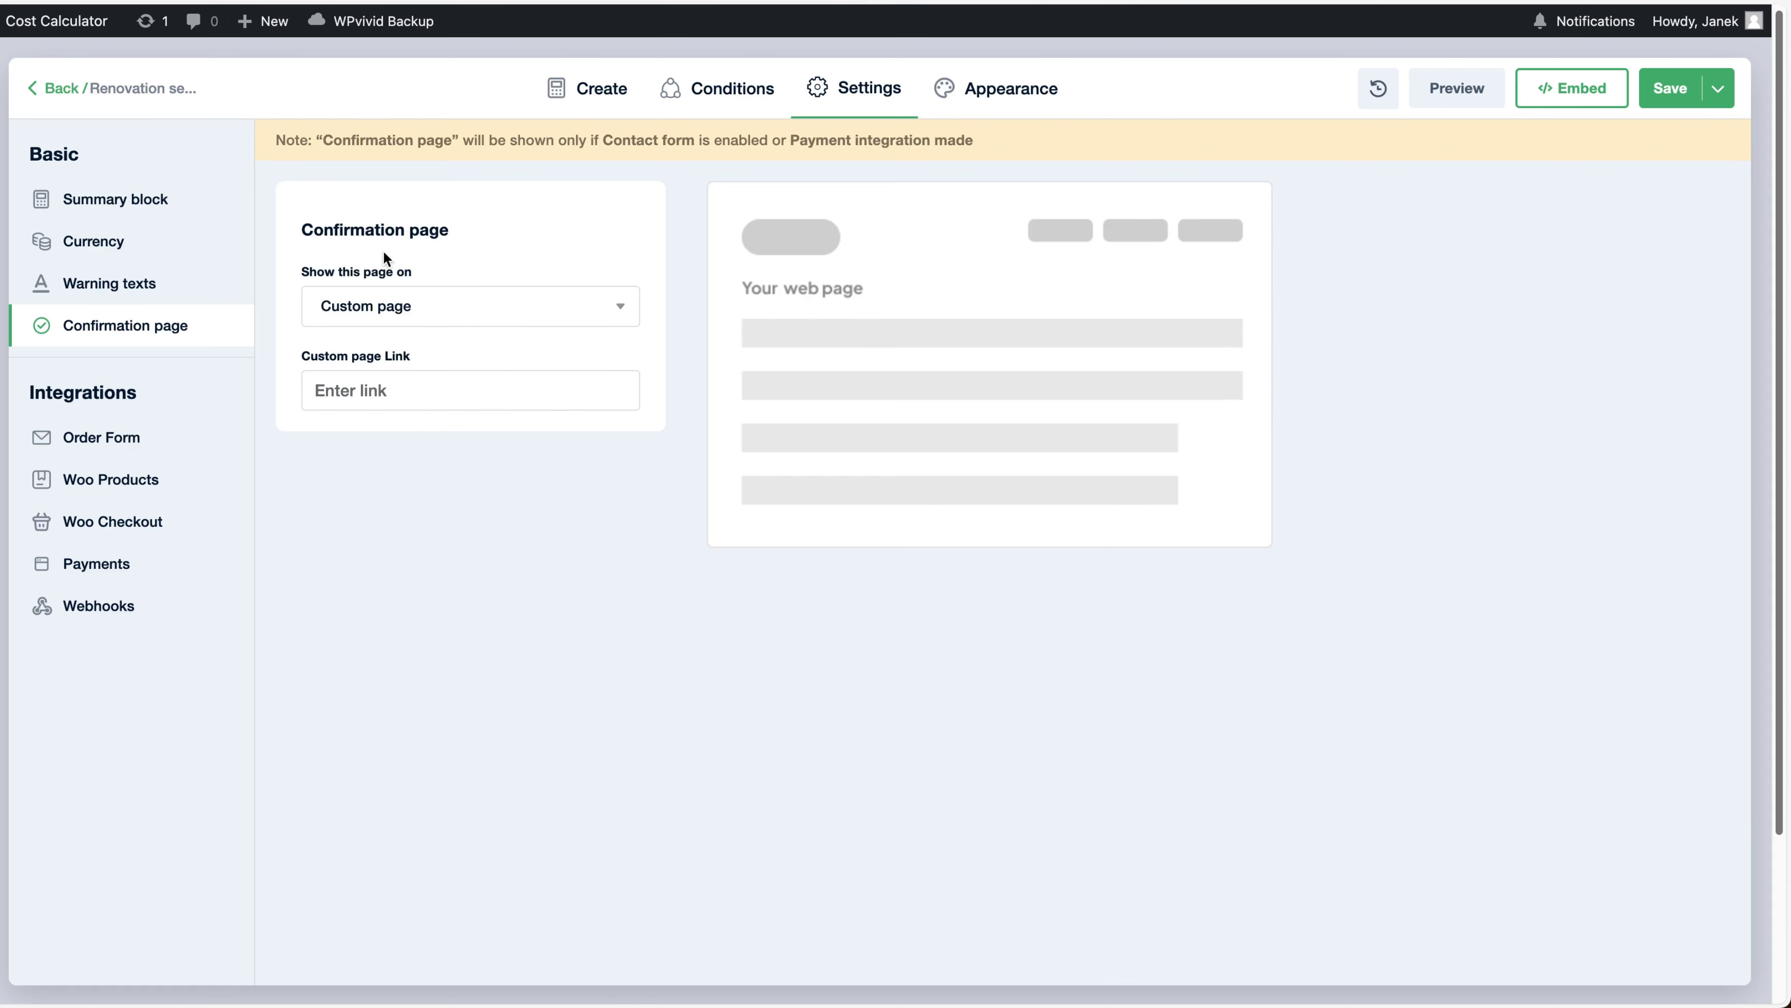
click(415, 240)
click(415, 237)
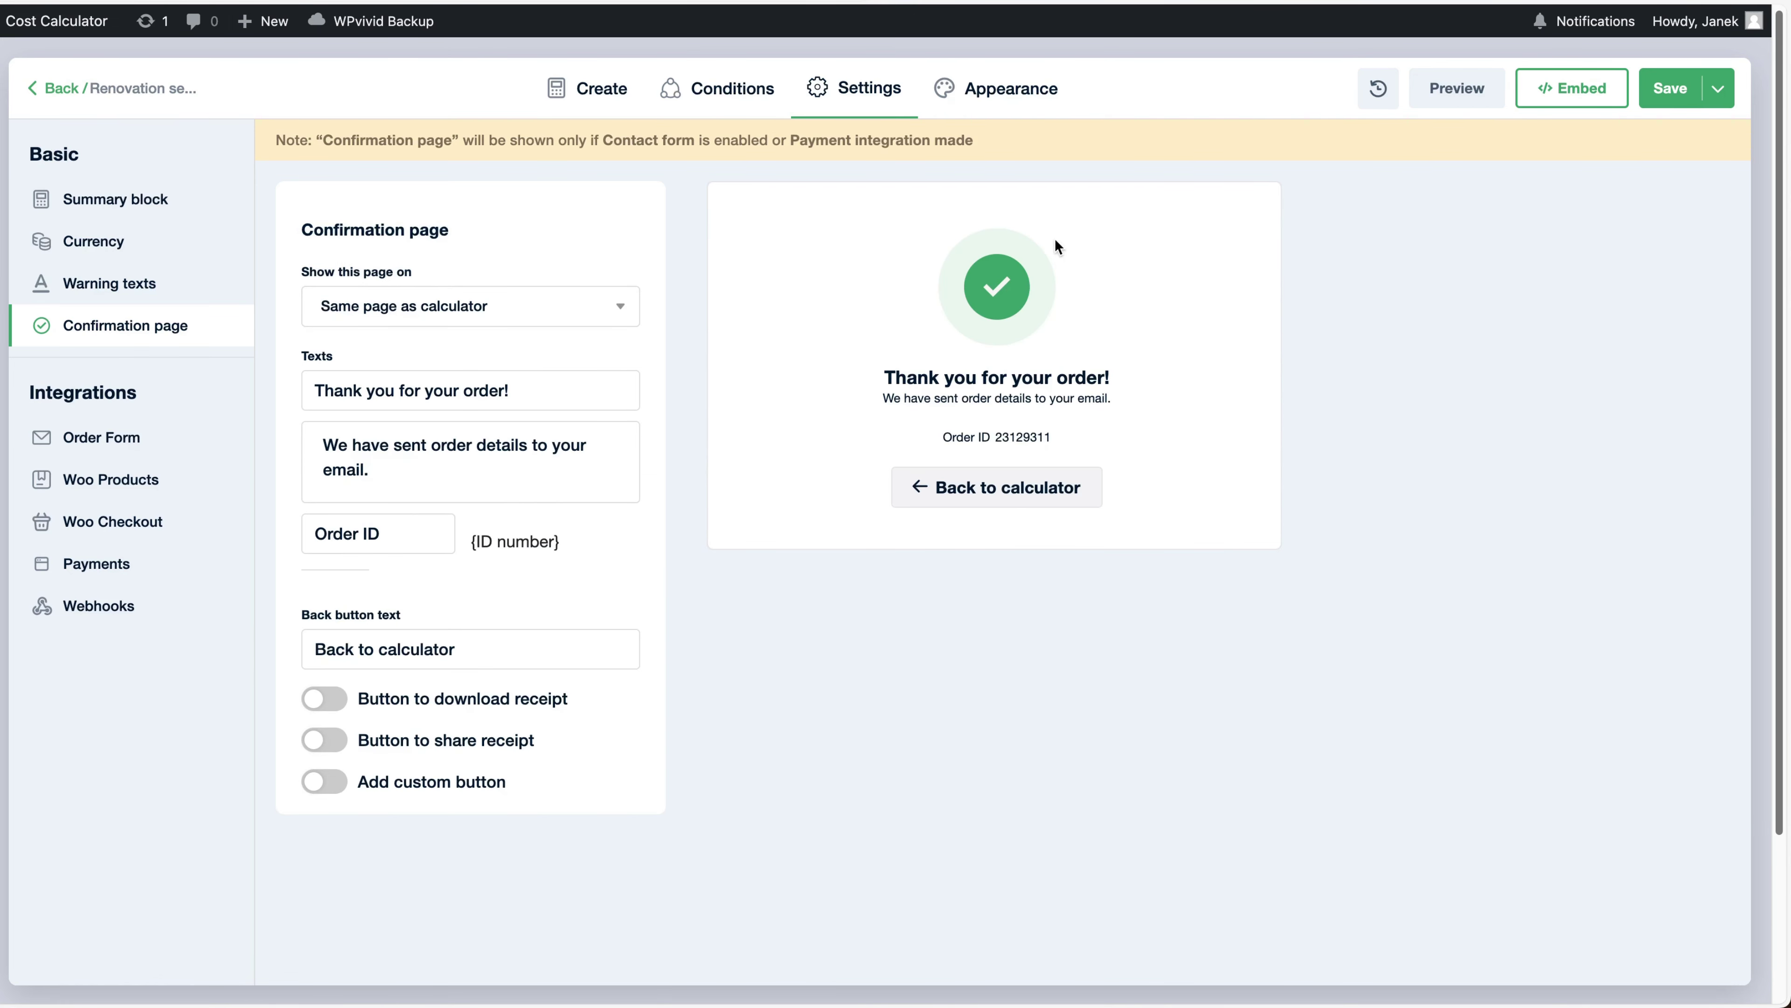
Enable the Download PDF, Send PDF to and Go to website buttons, then save the settings
drag(516, 390, 296, 391)
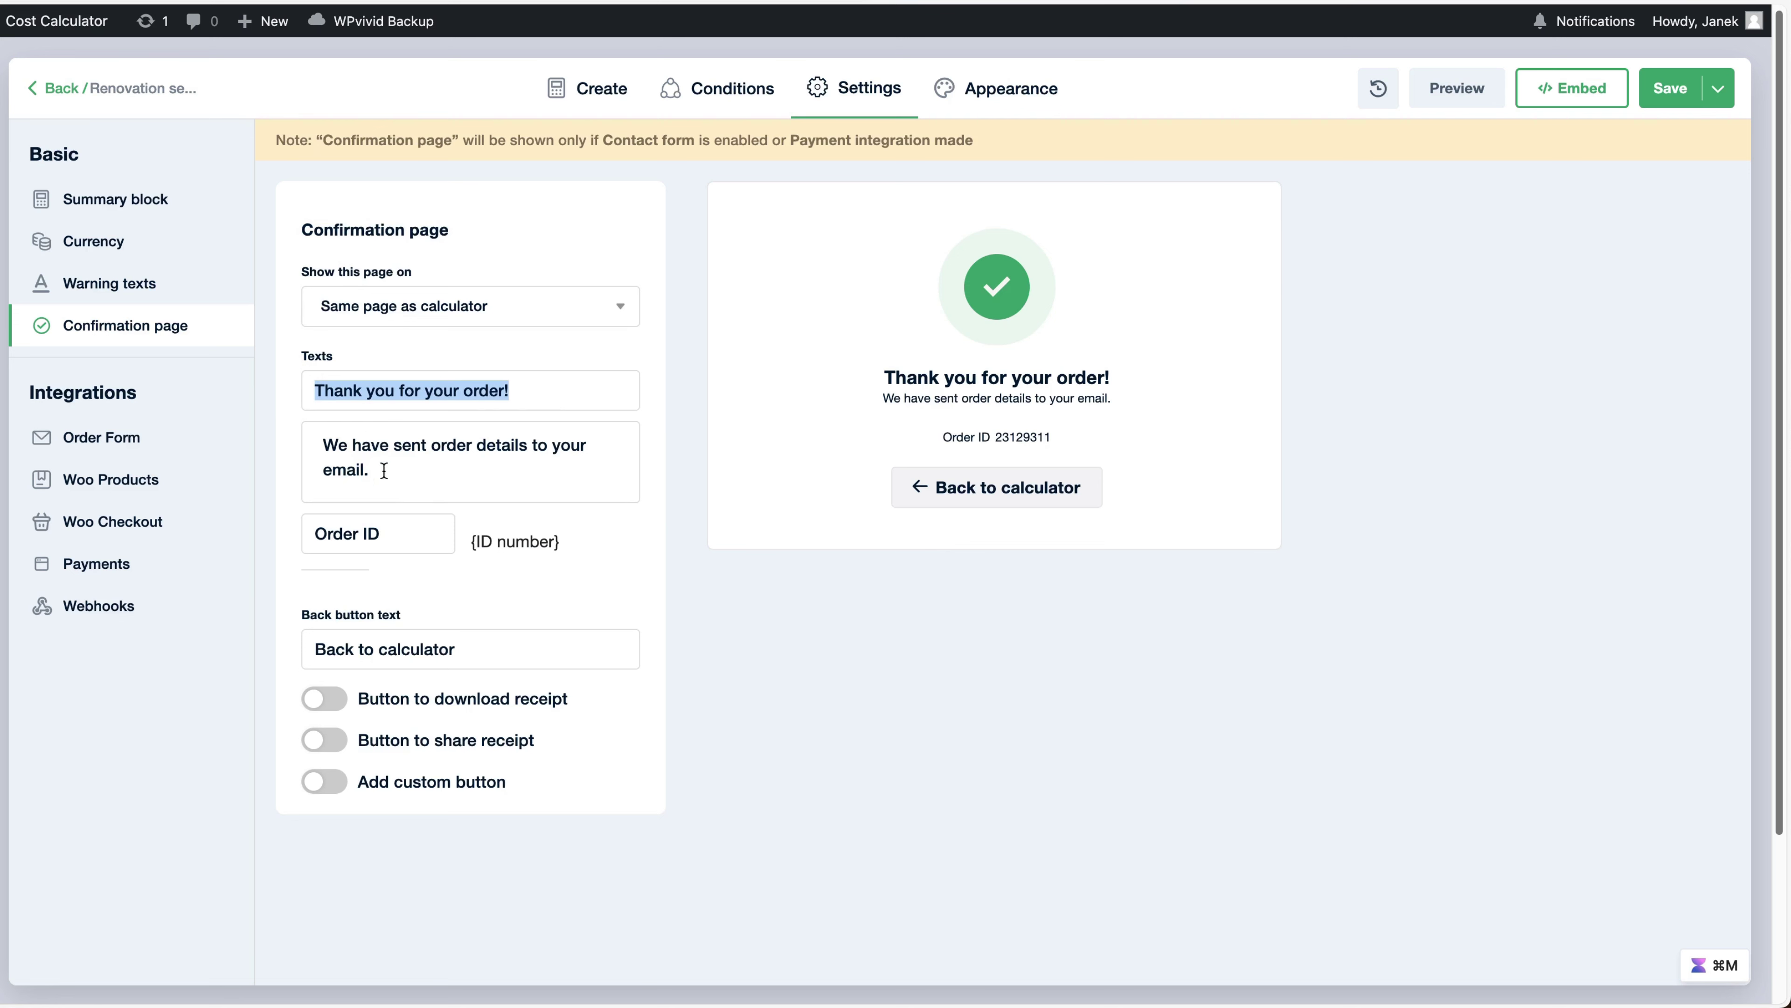
triple_click(482, 647)
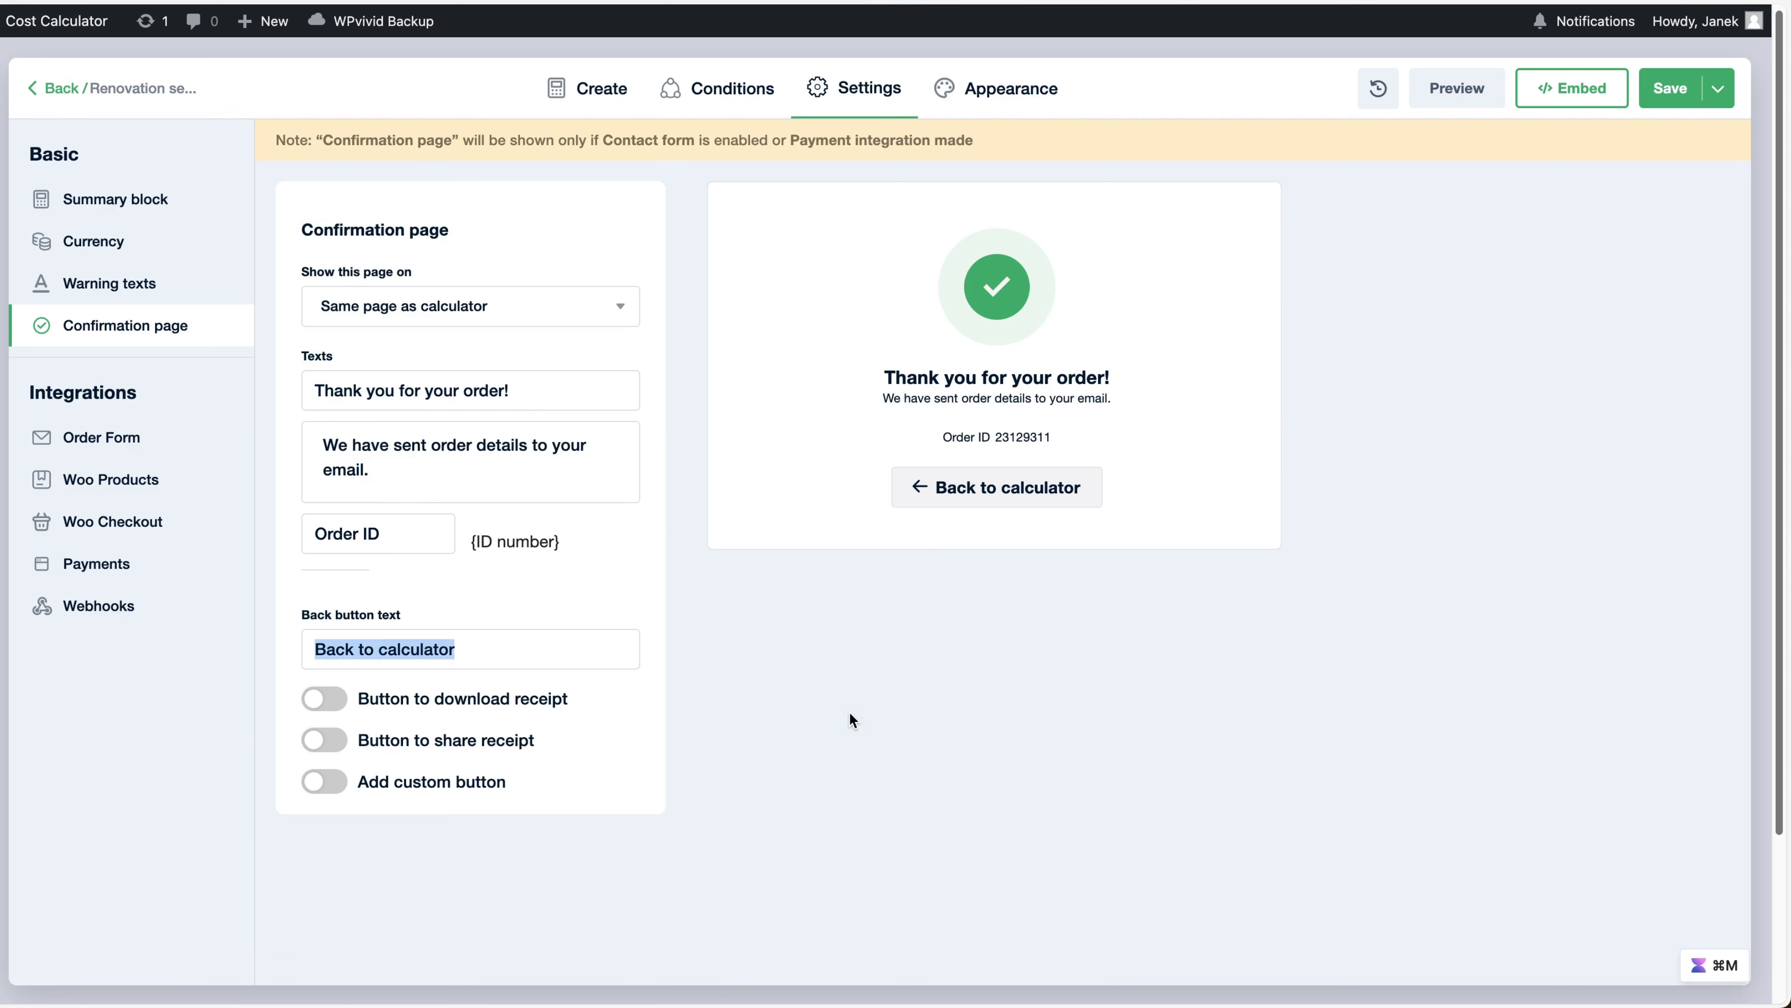
click(850, 714)
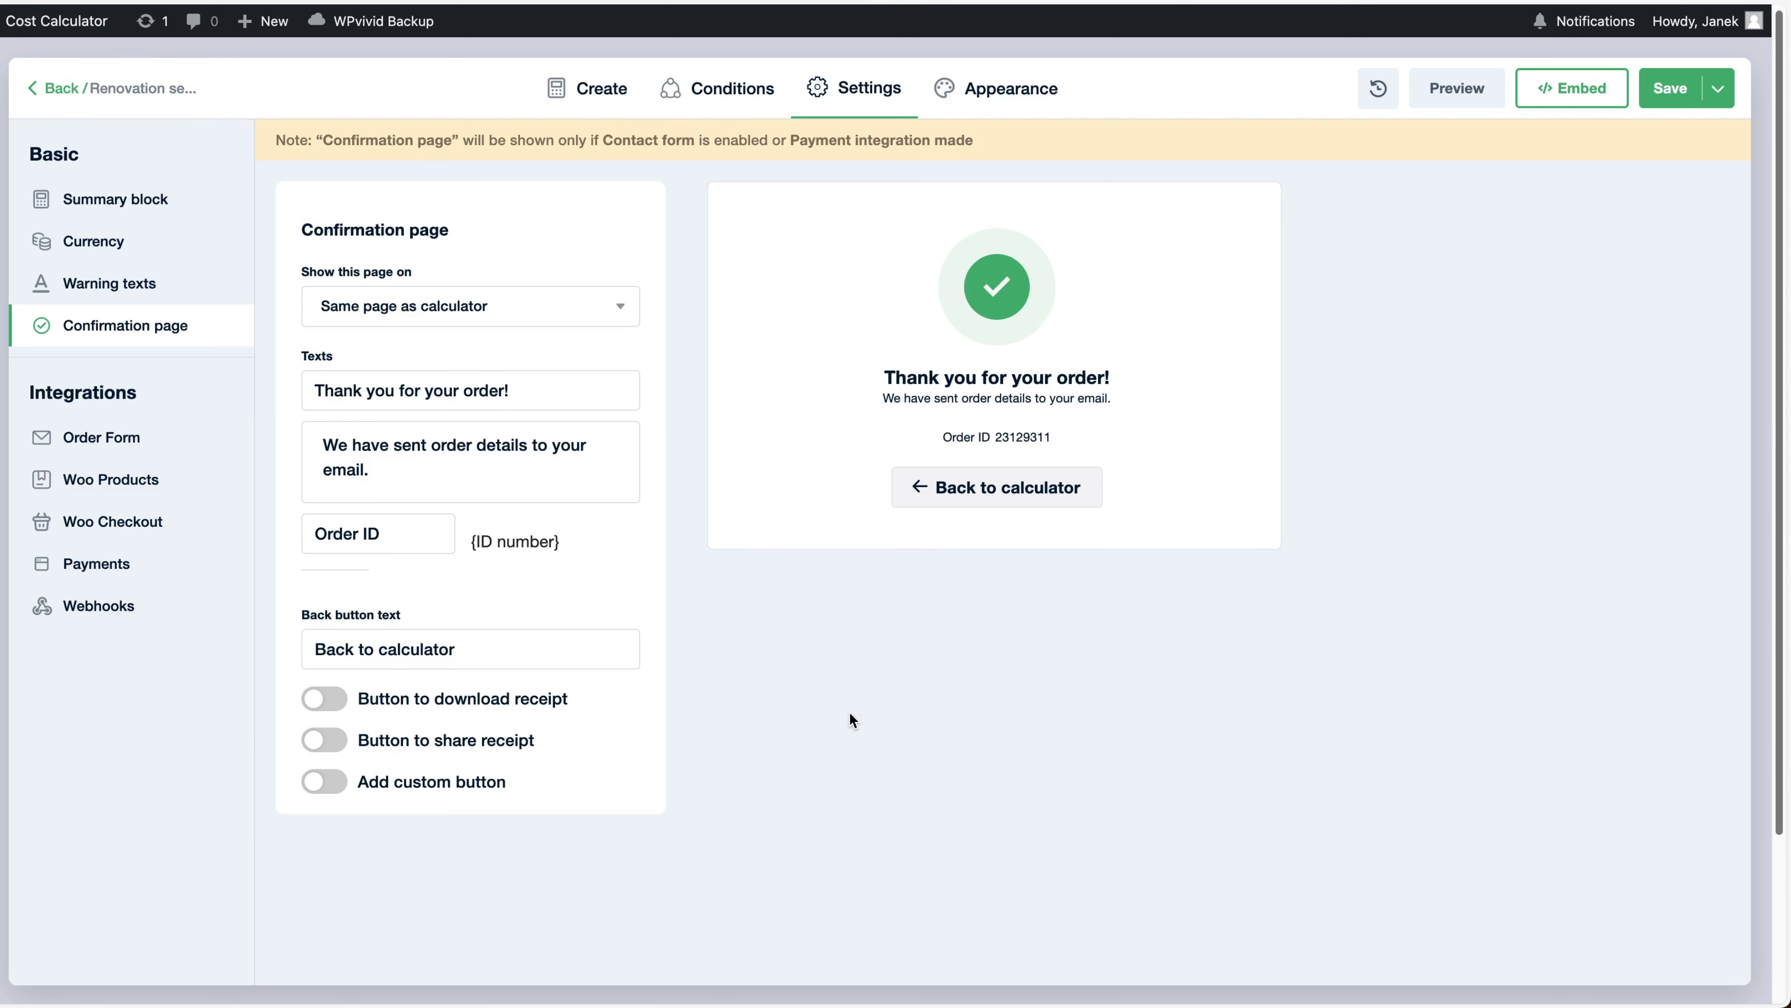
click(325, 698)
scroll(329, 785, down, 1)
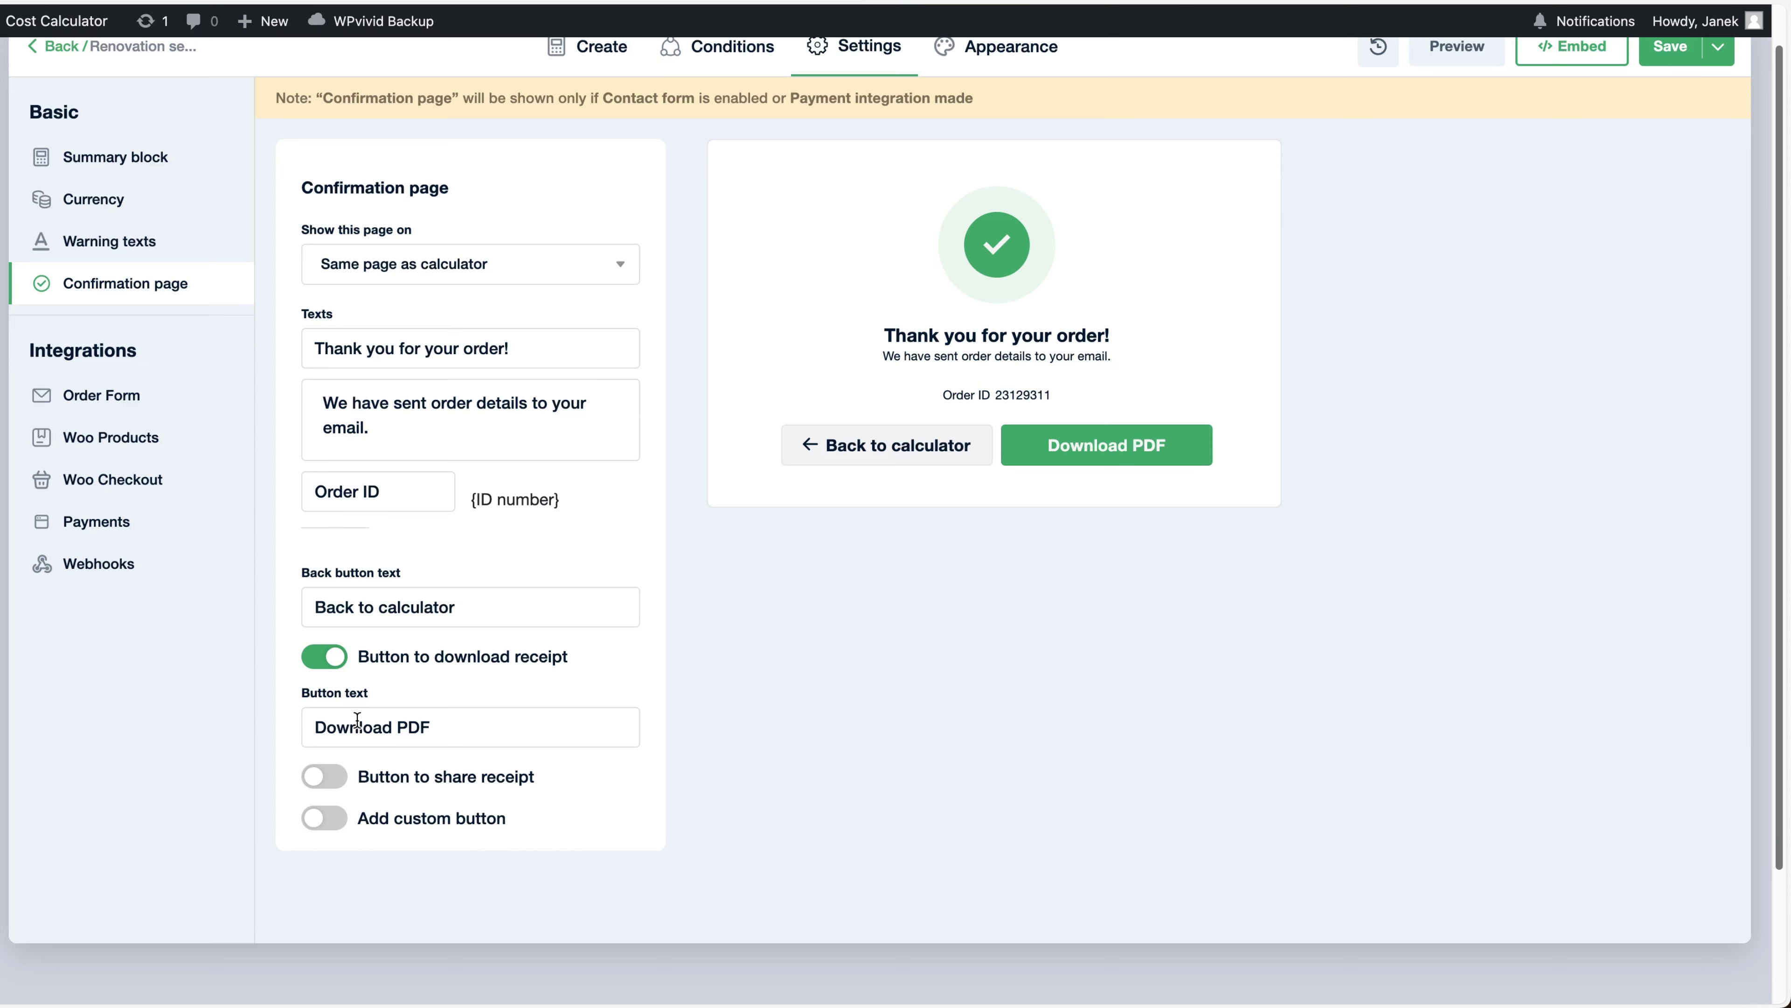
click(323, 783)
click(326, 888)
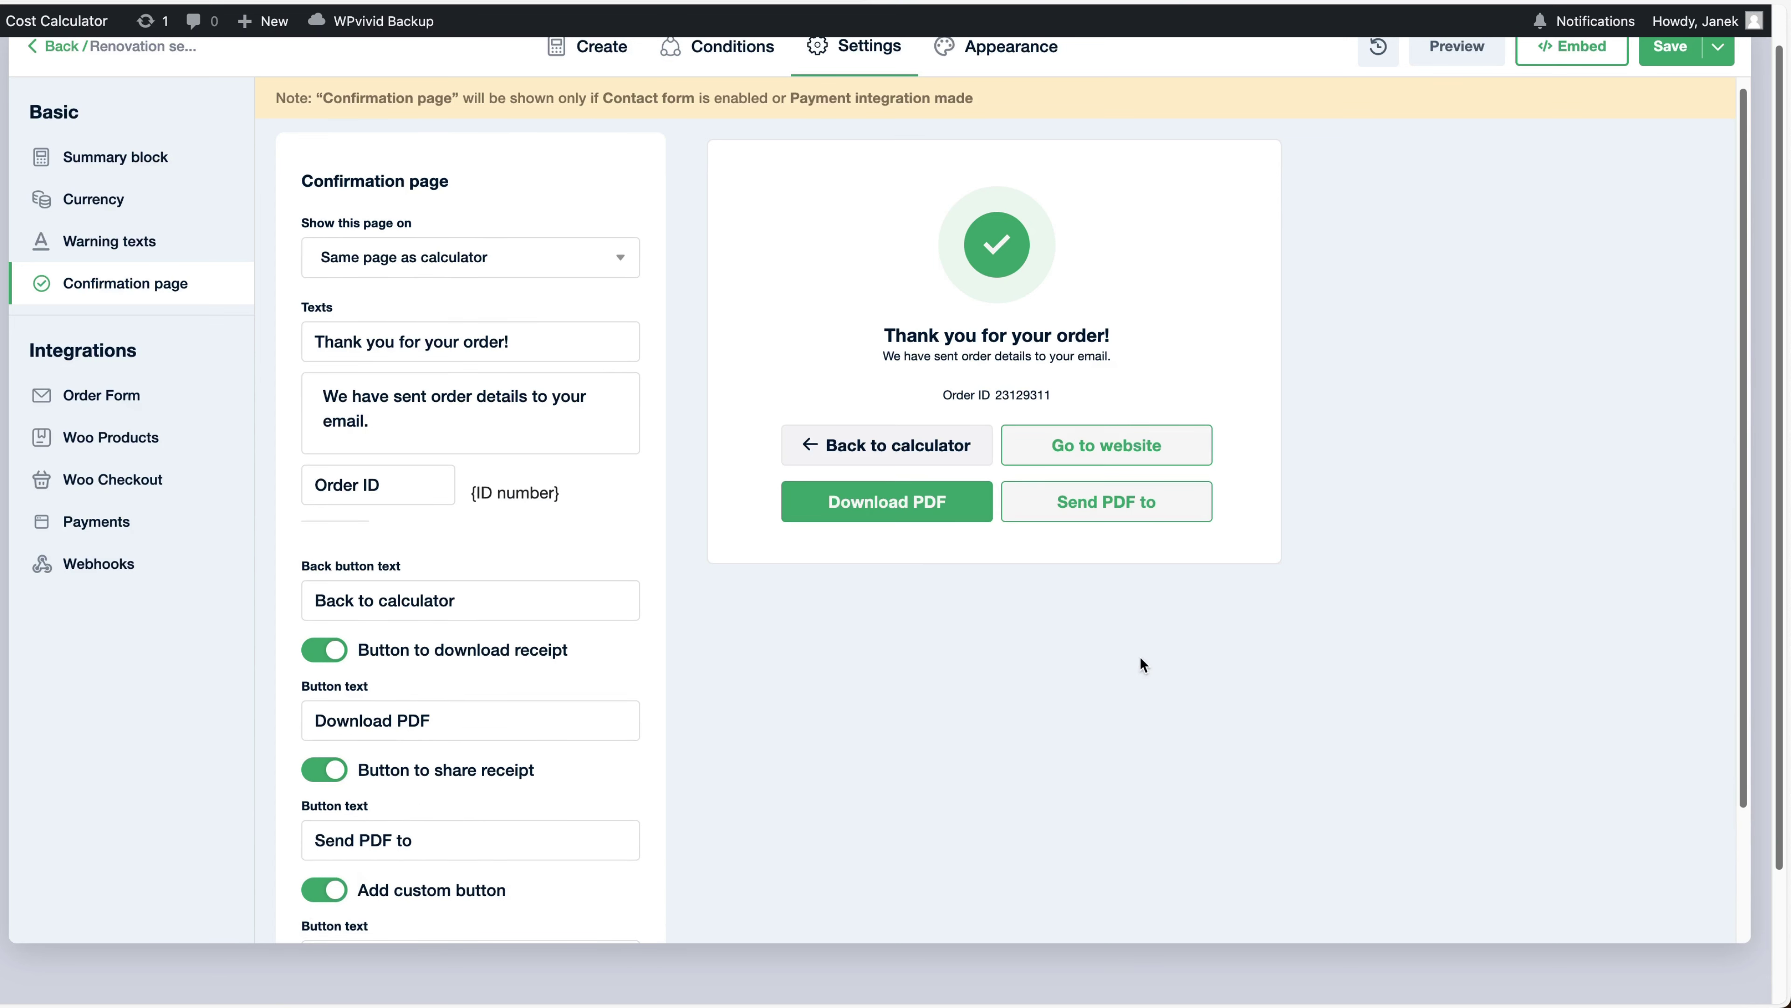
scroll(1190, 631, down, 4)
click(421, 802)
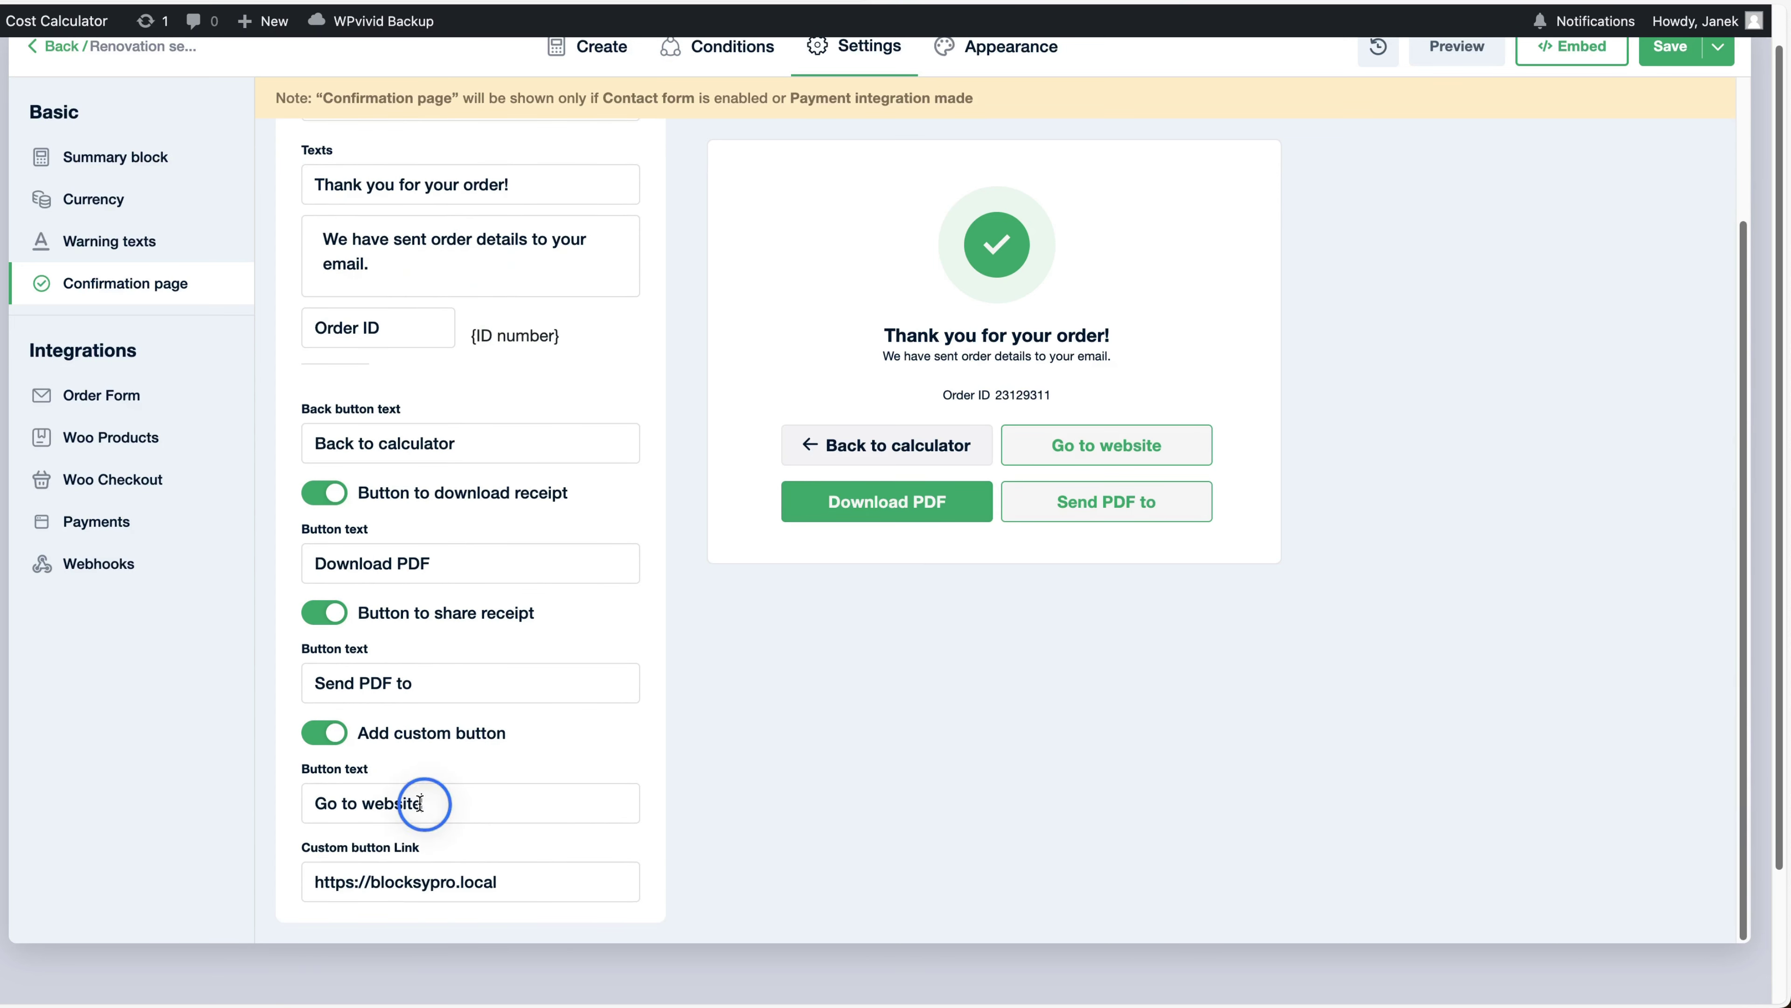
key(super+a)
key(super+s)
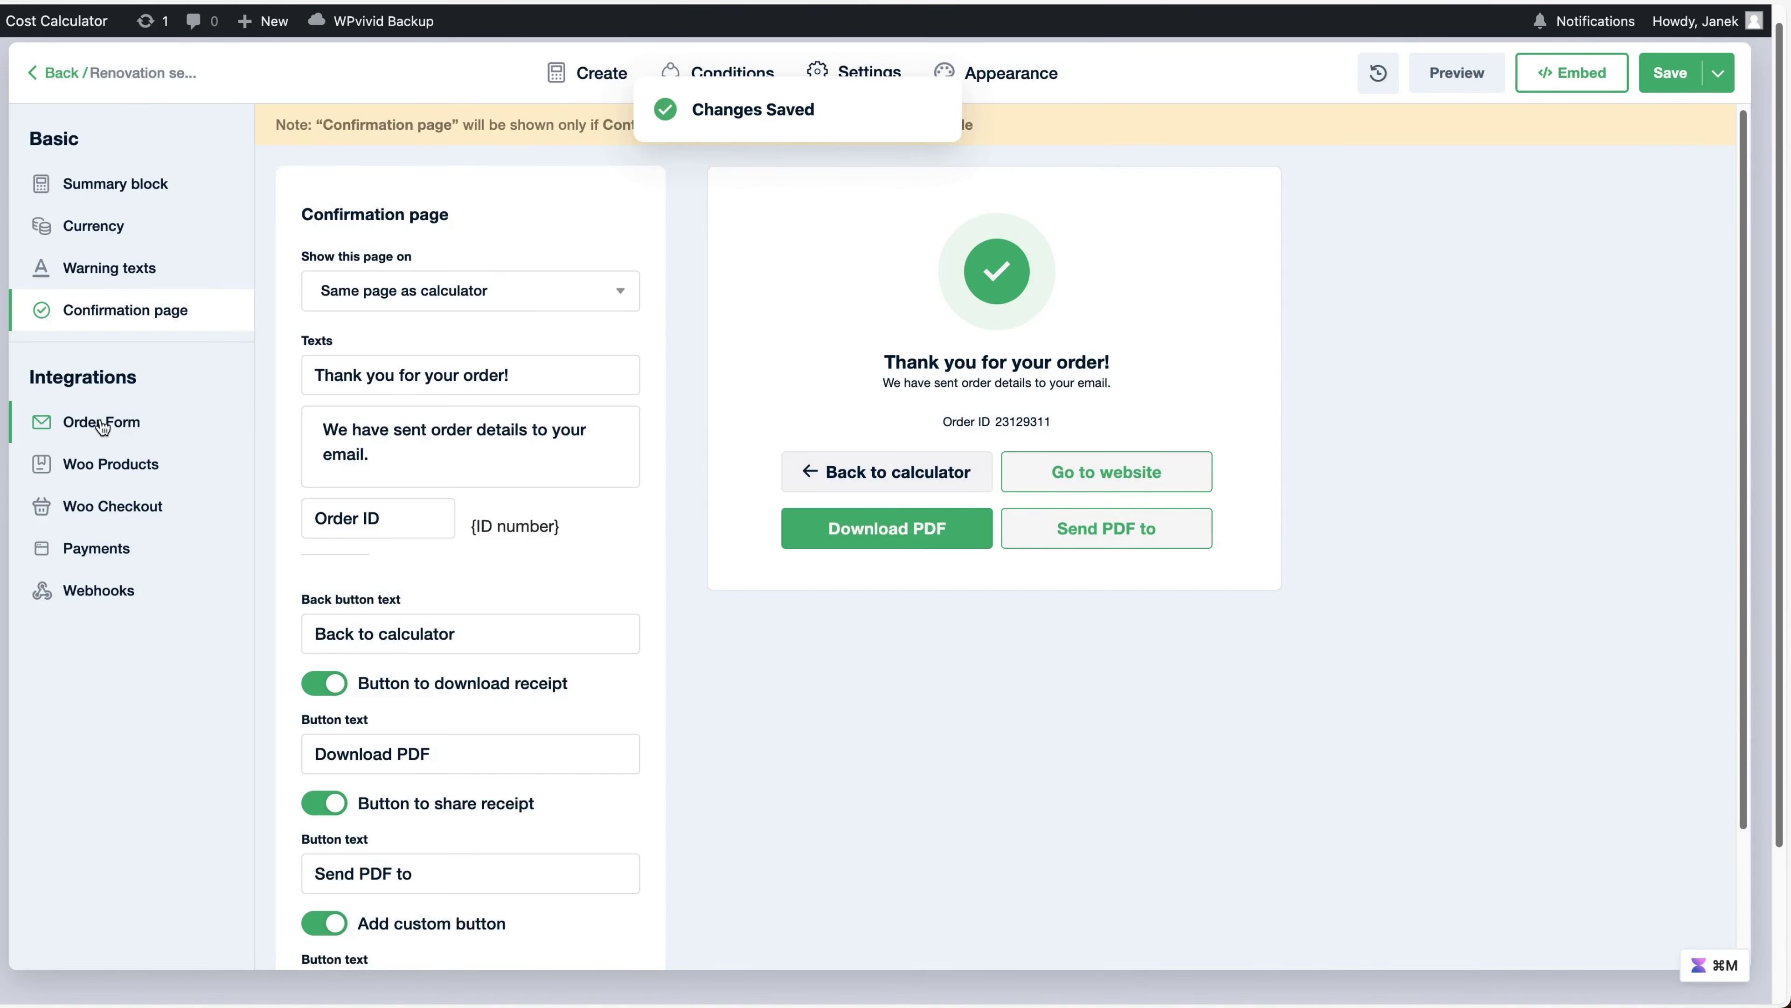
Enable the order form and add VAT and Total to its total fields
click(92, 424)
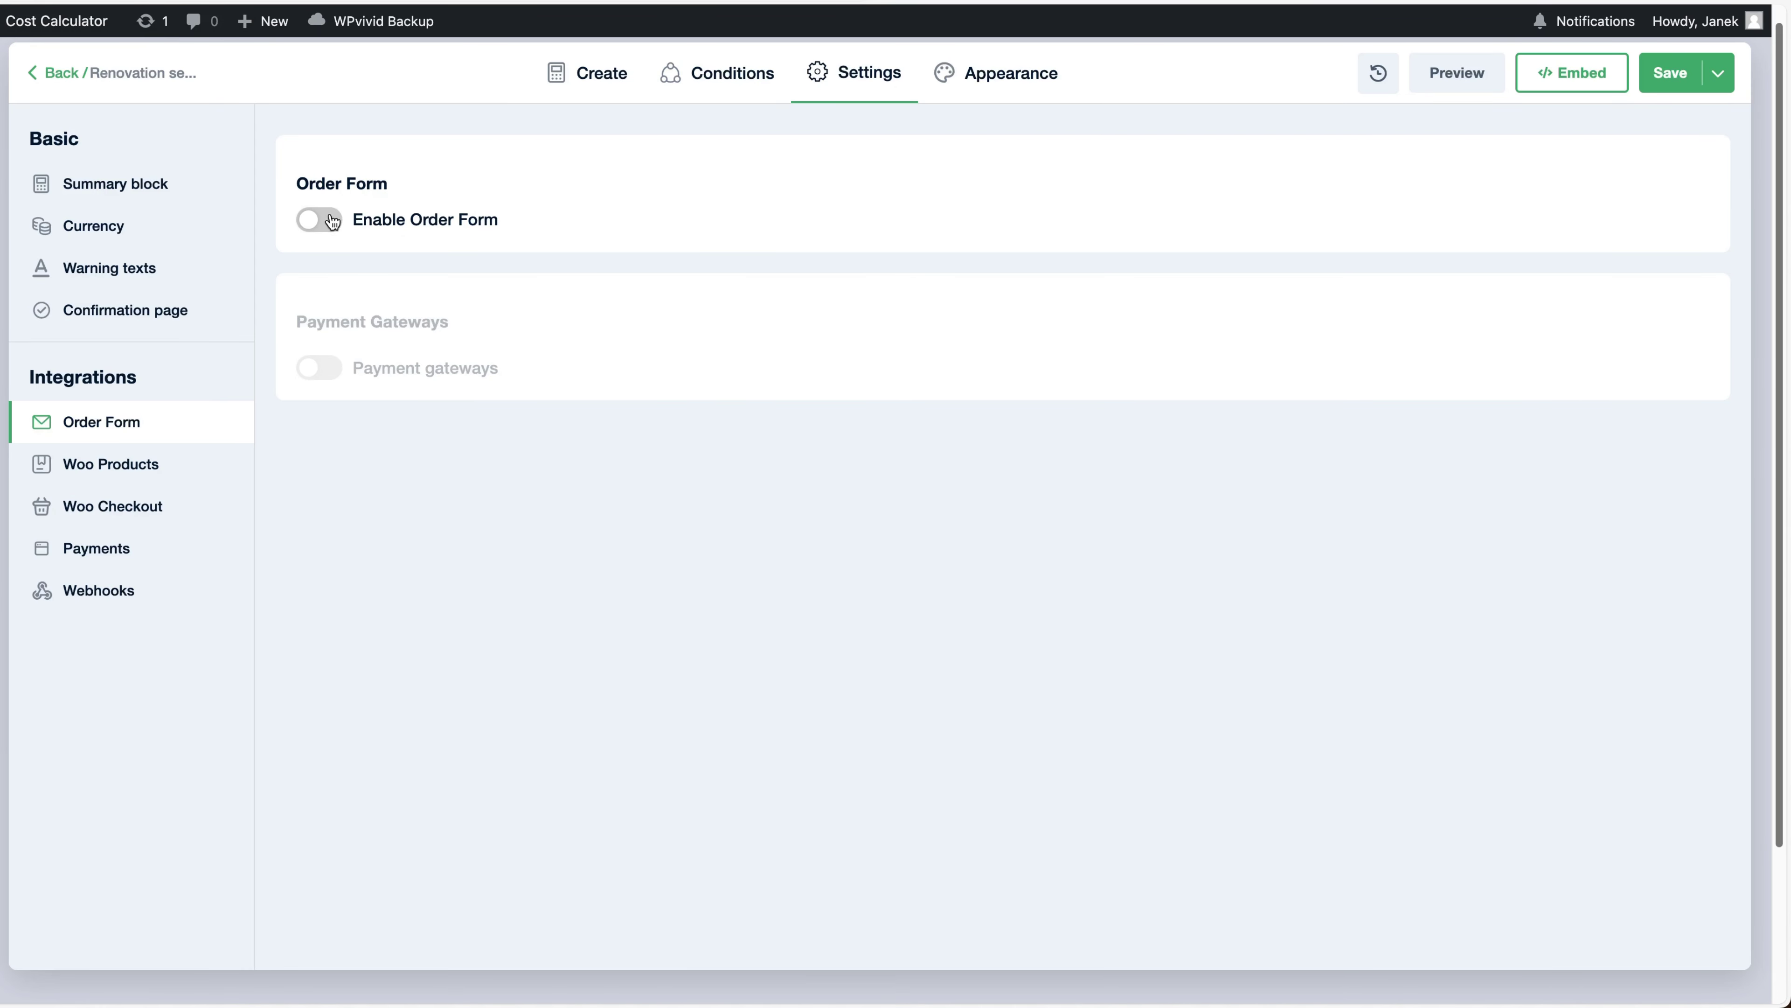
click(332, 226)
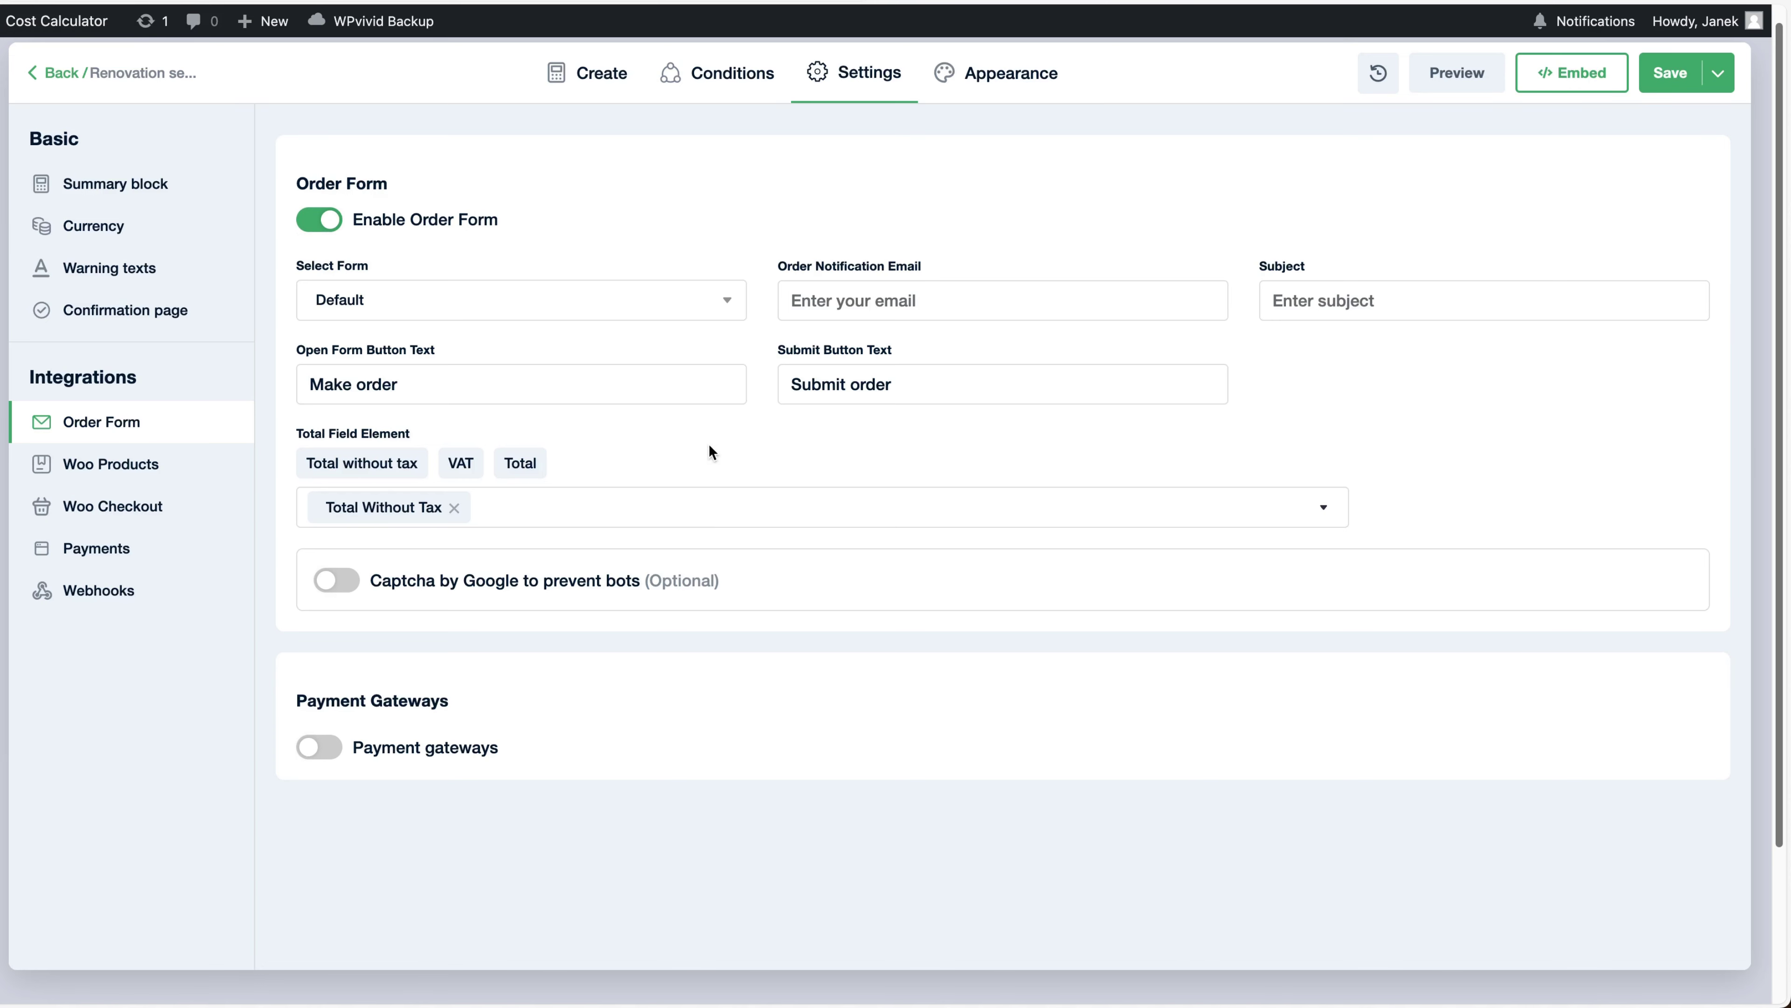
scroll(564, 445, down, 1)
click(460, 422)
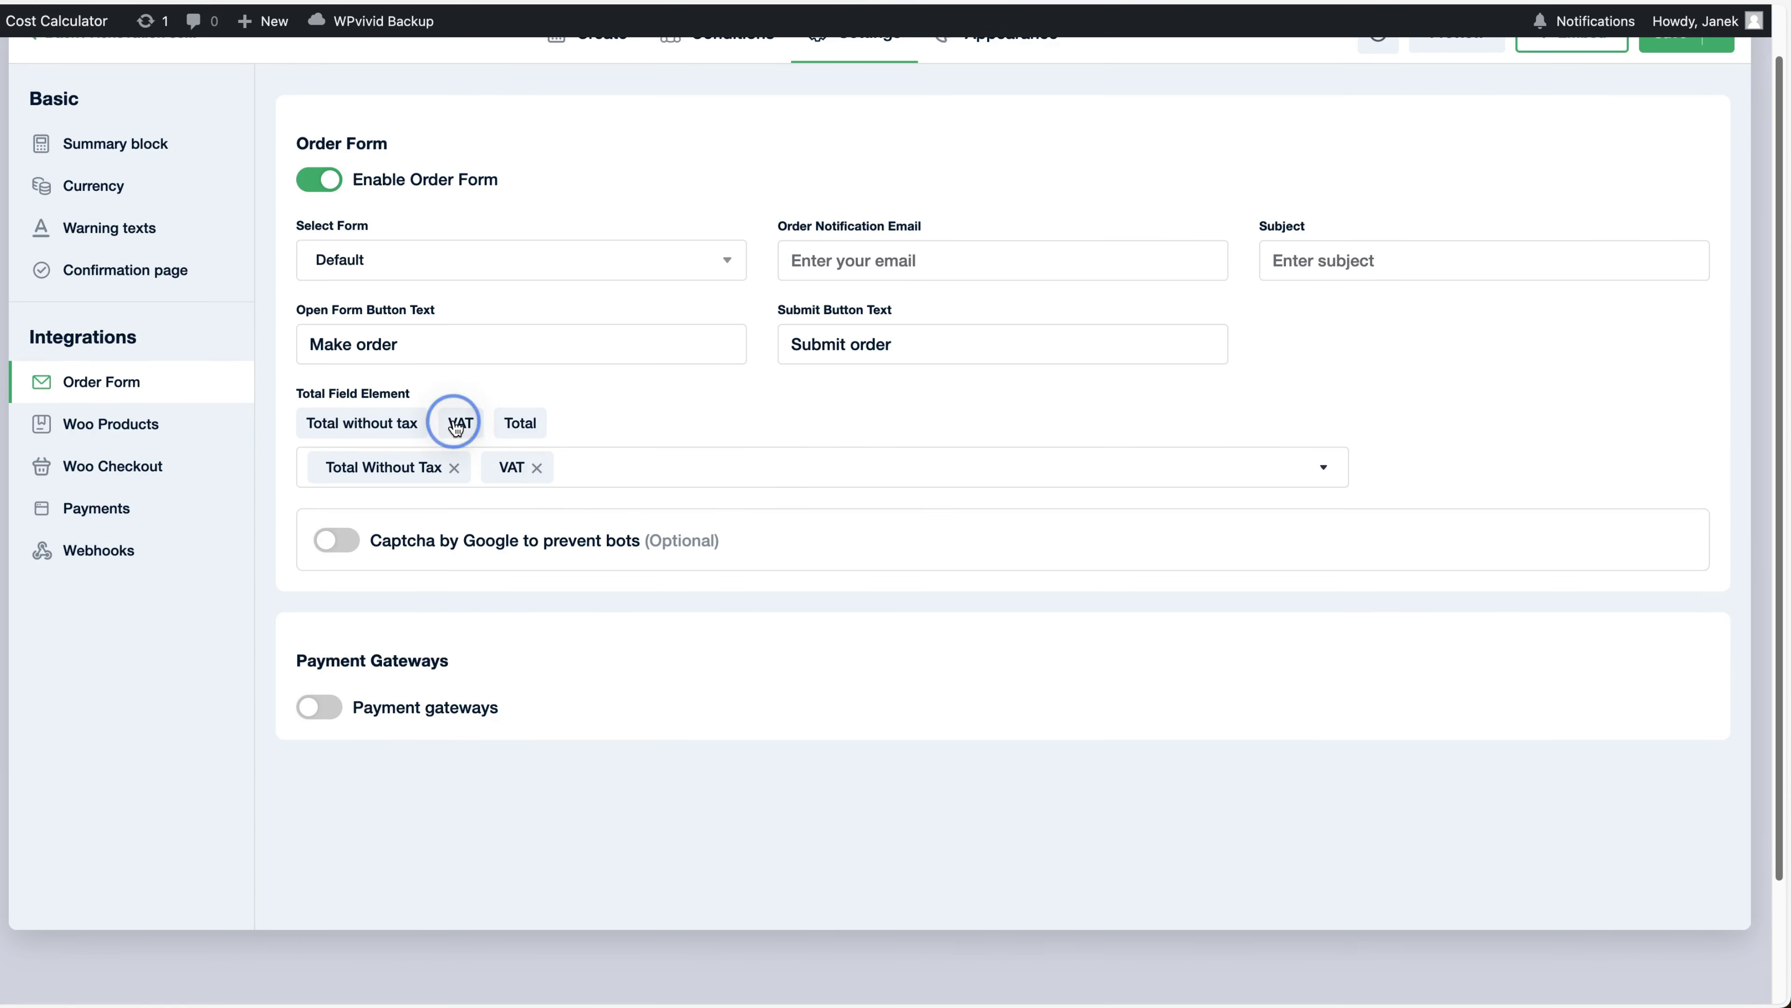
click(516, 424)
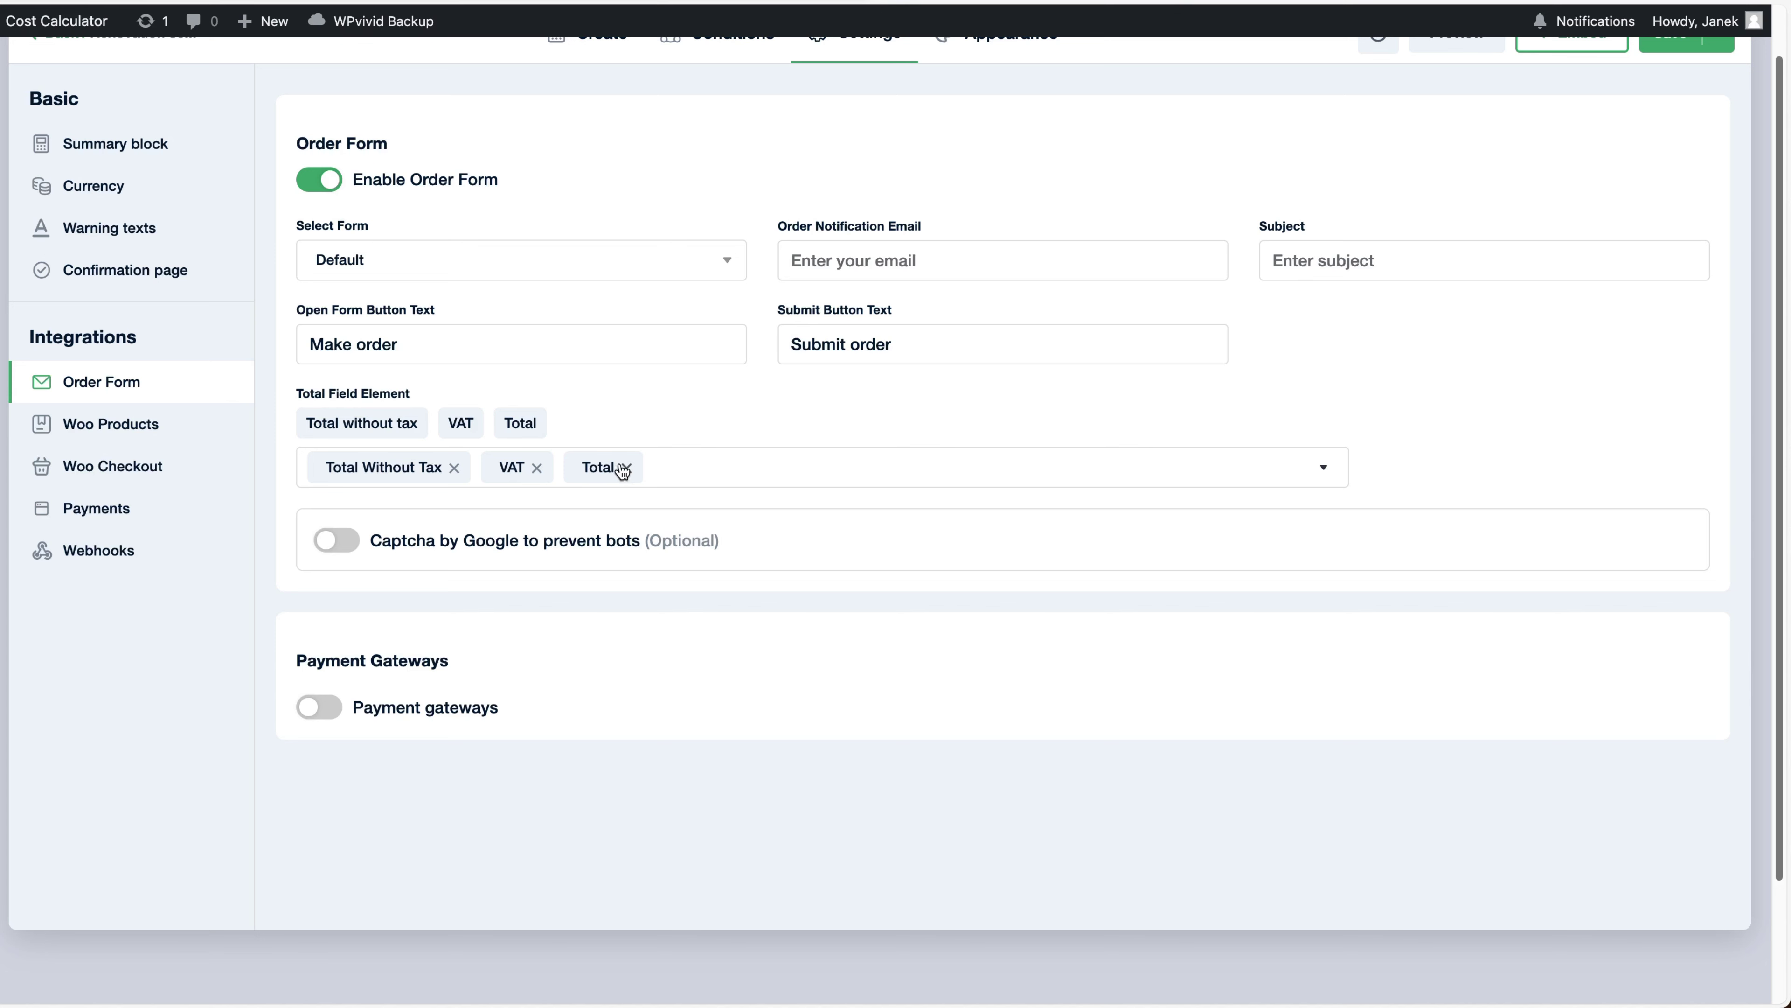
Leave payment gateways off, look over the other integrations, and save the calculator
click(326, 712)
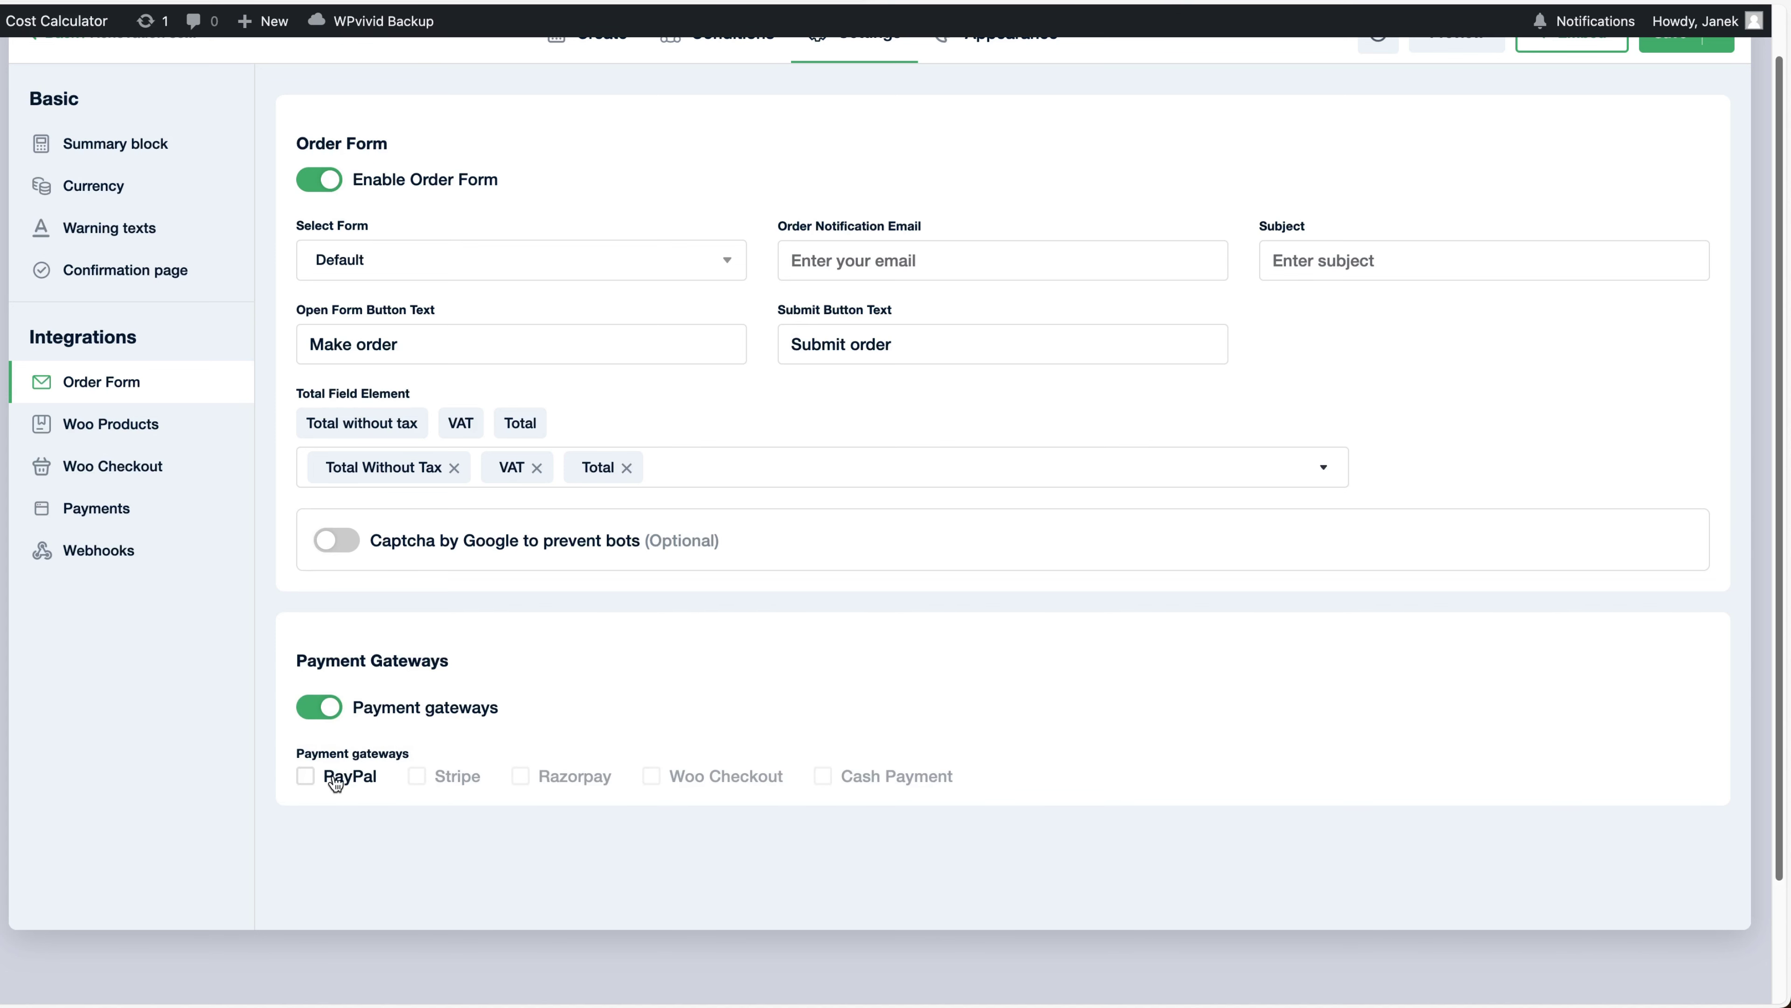
click(332, 716)
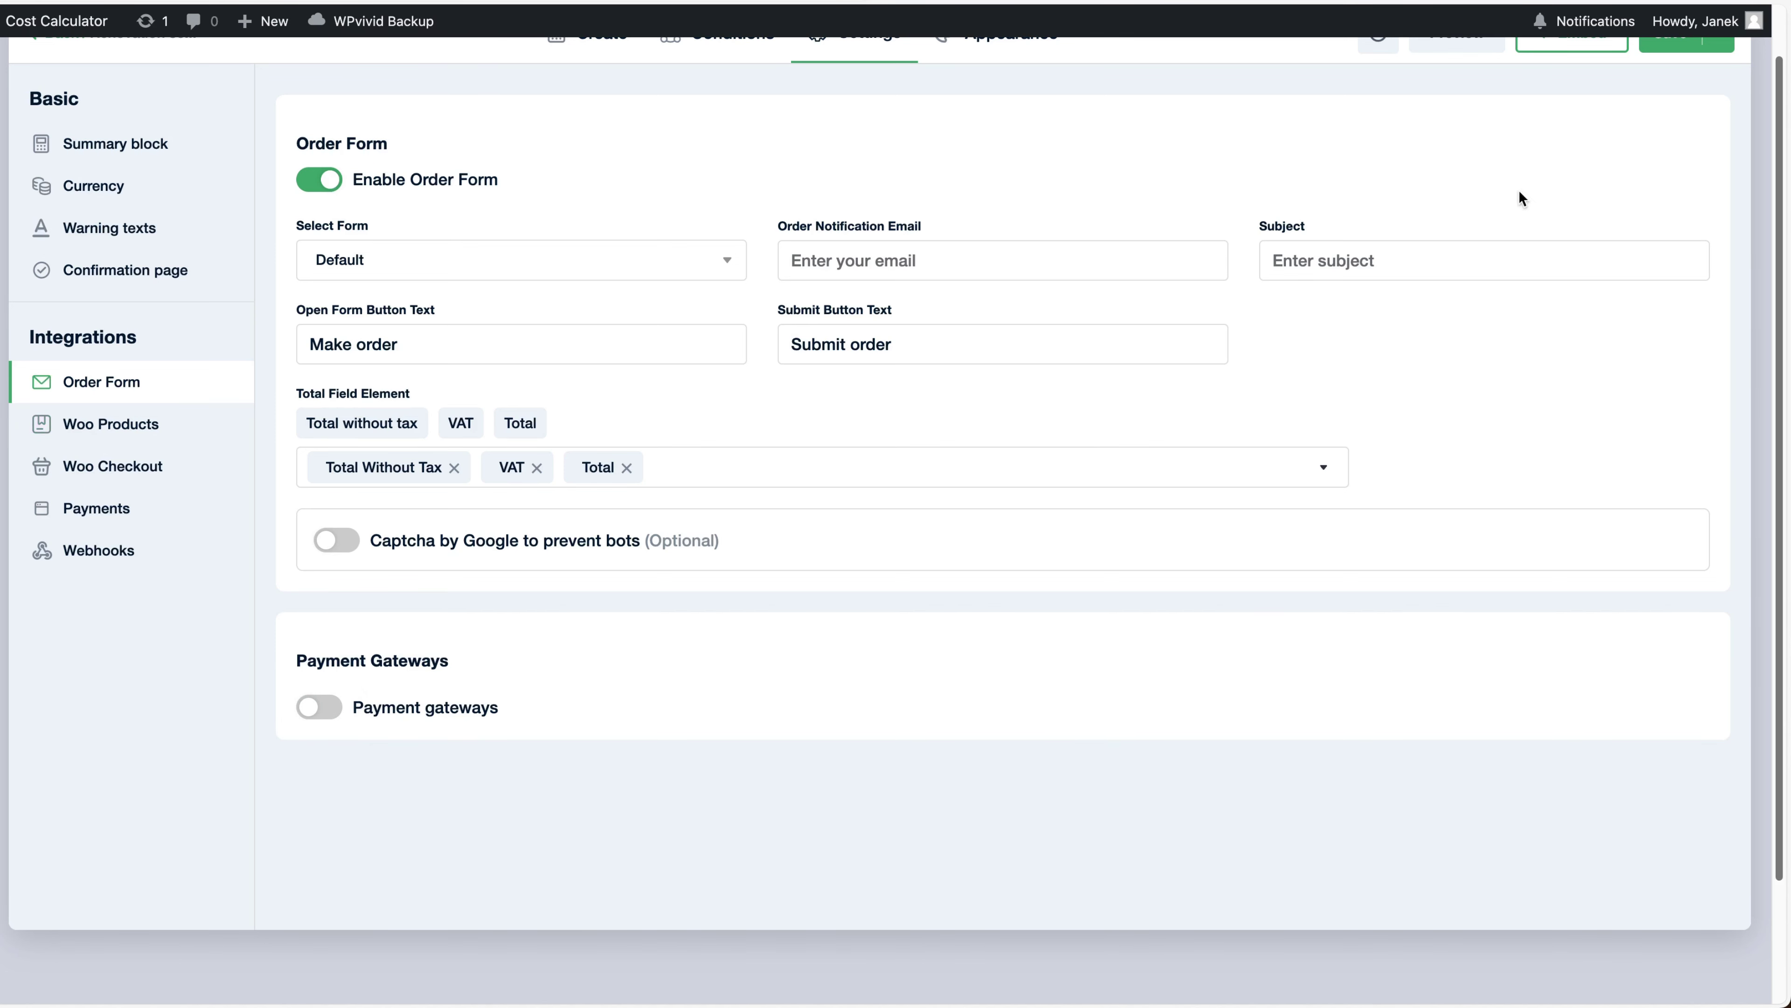
click(127, 424)
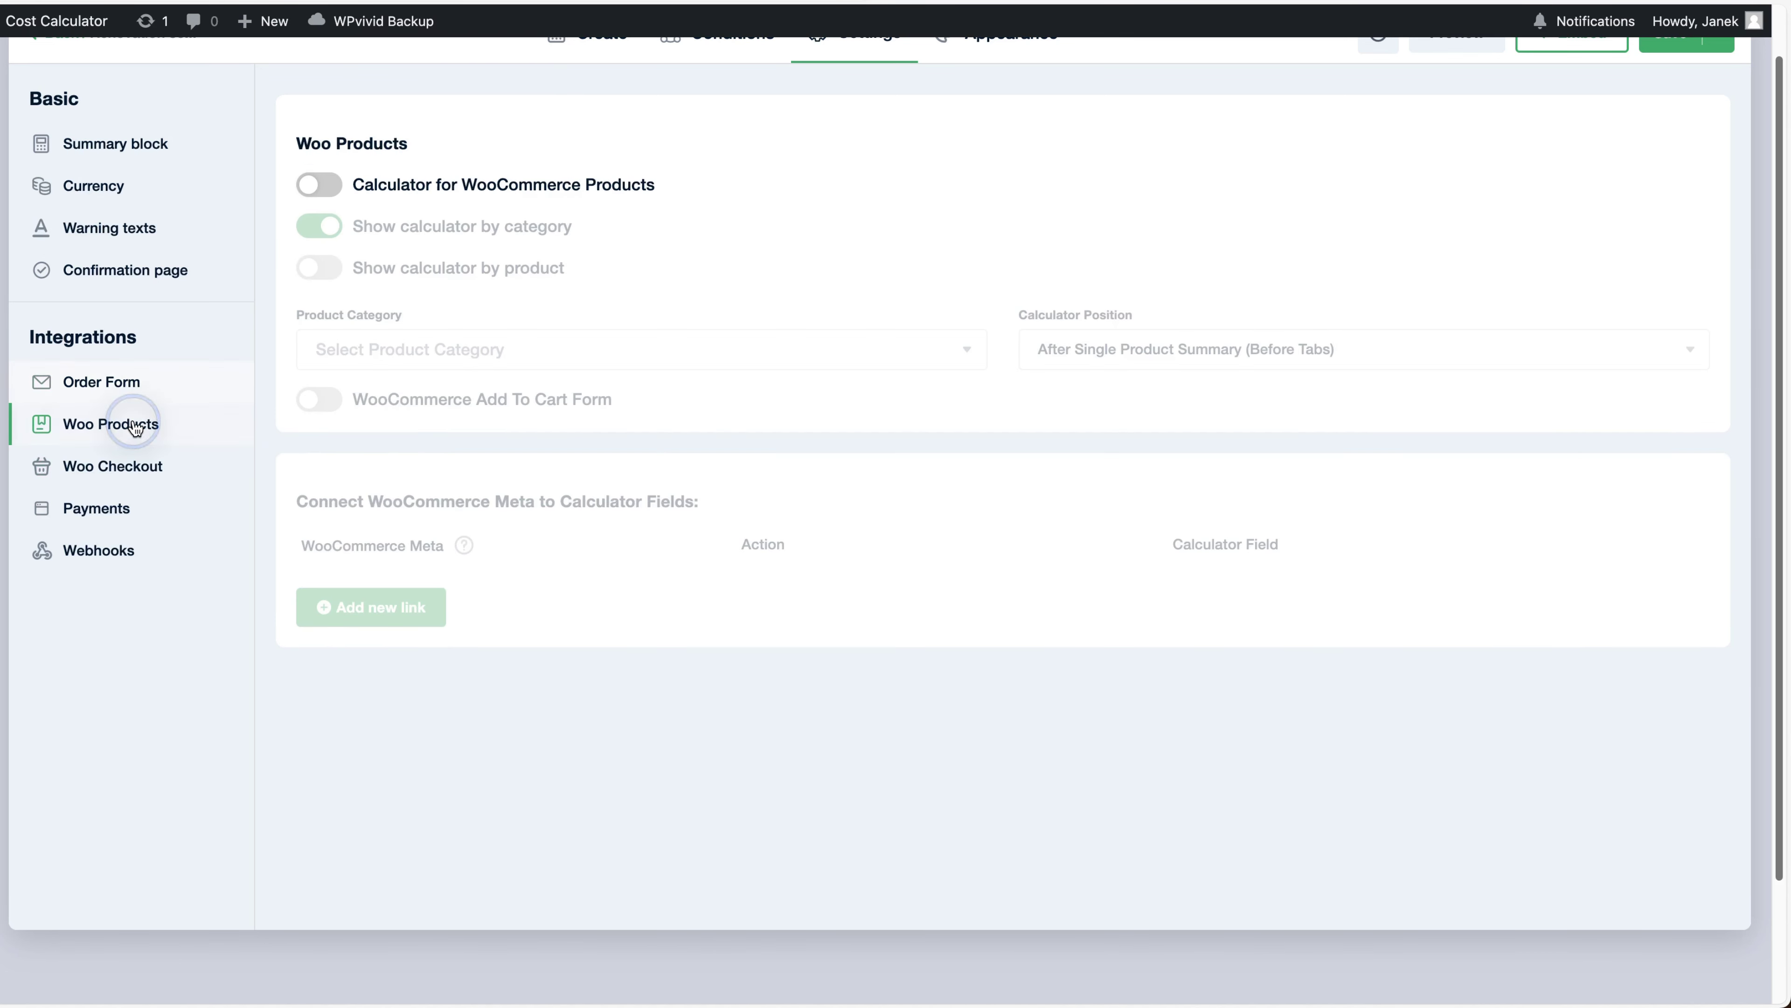
click(130, 465)
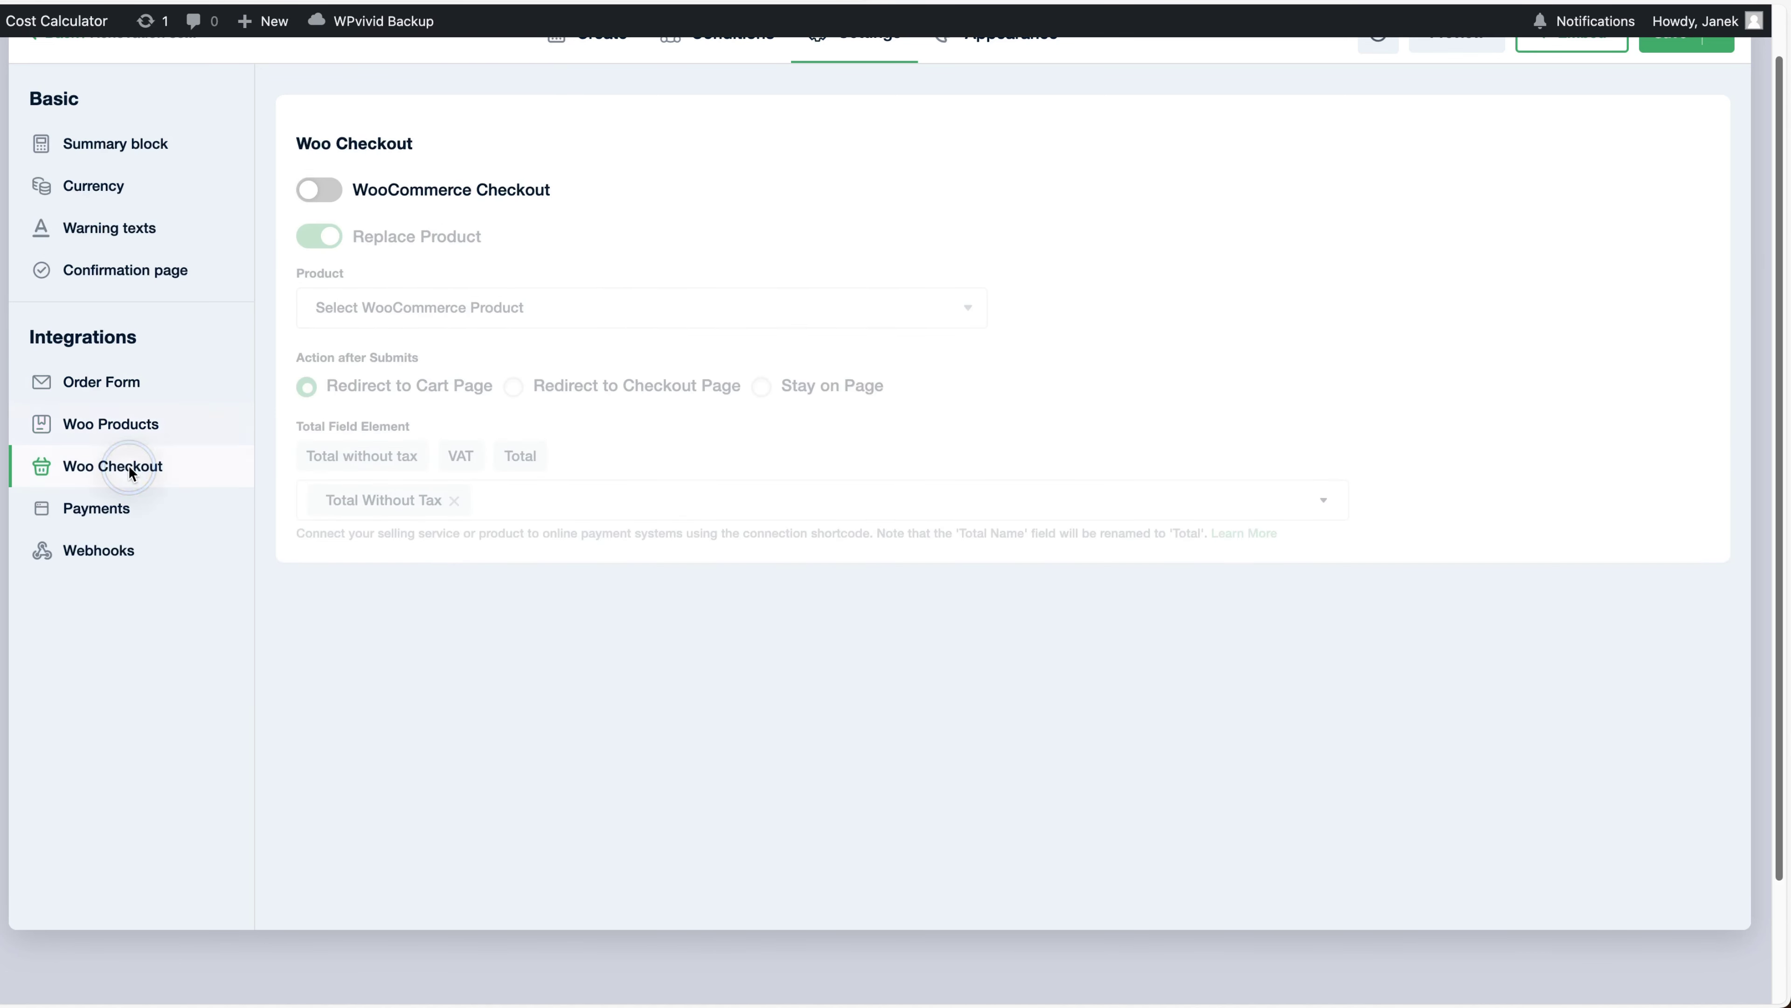
click(92, 511)
click(99, 550)
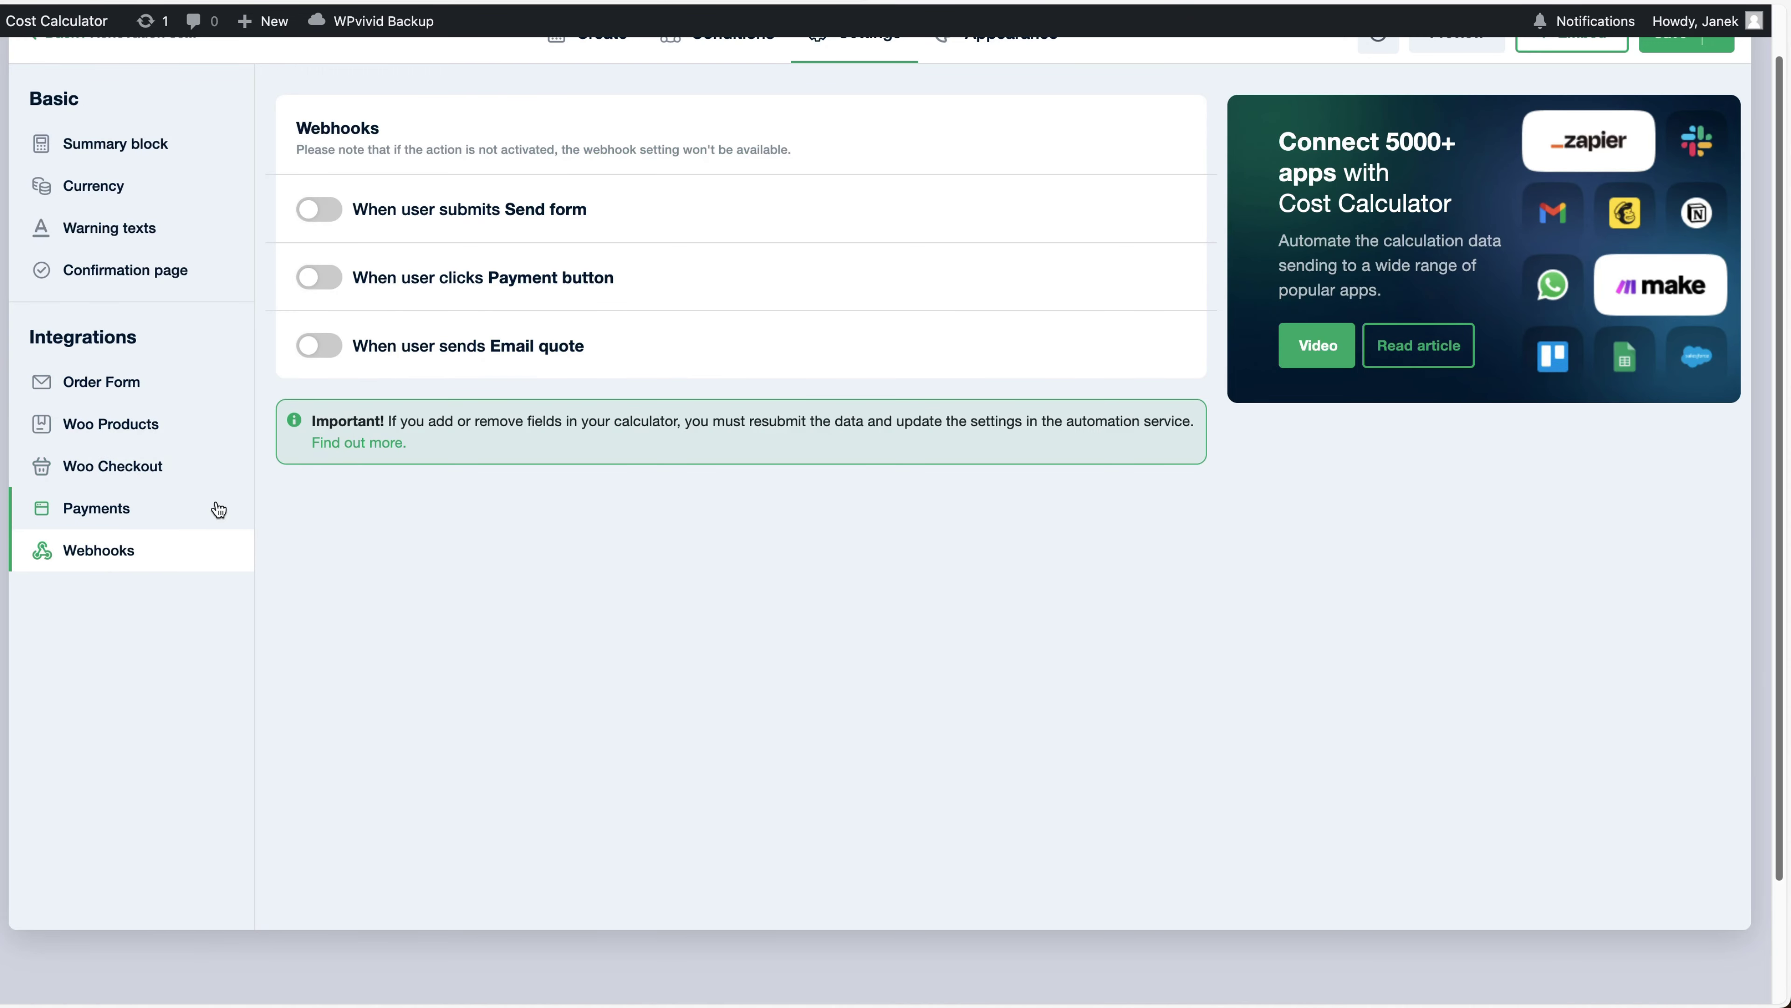
click(113, 382)
scroll(635, 331, up, 1)
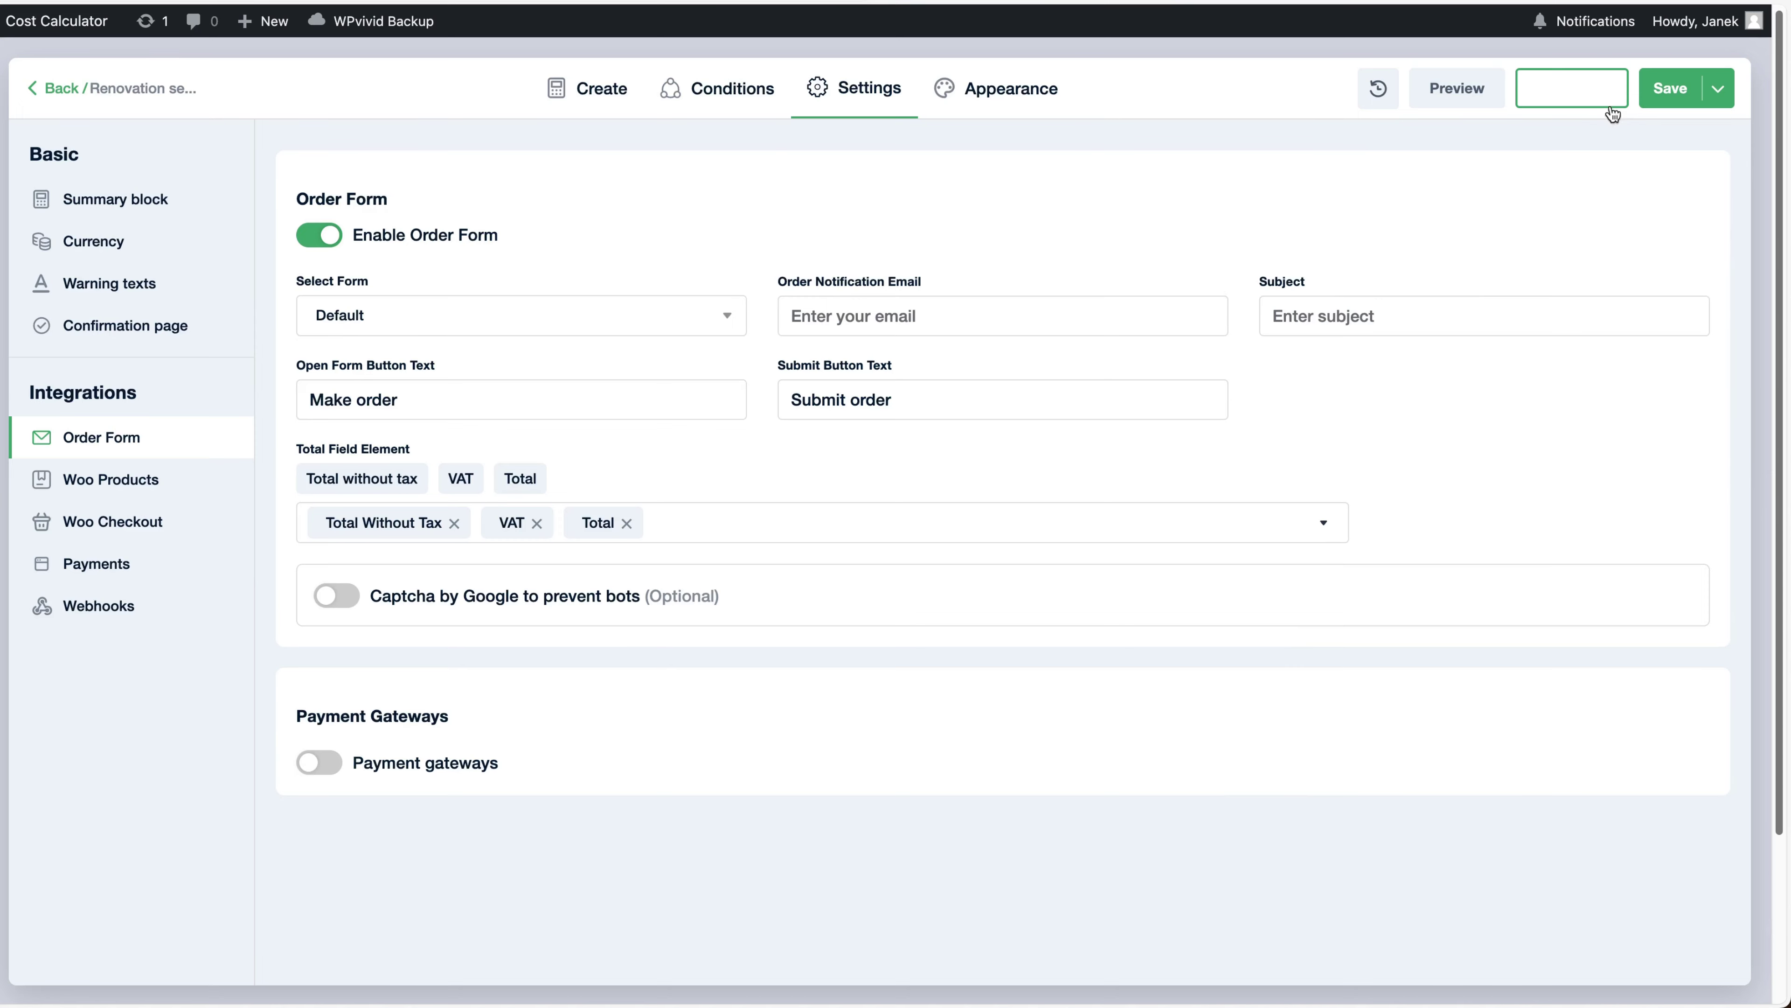
click(1665, 93)
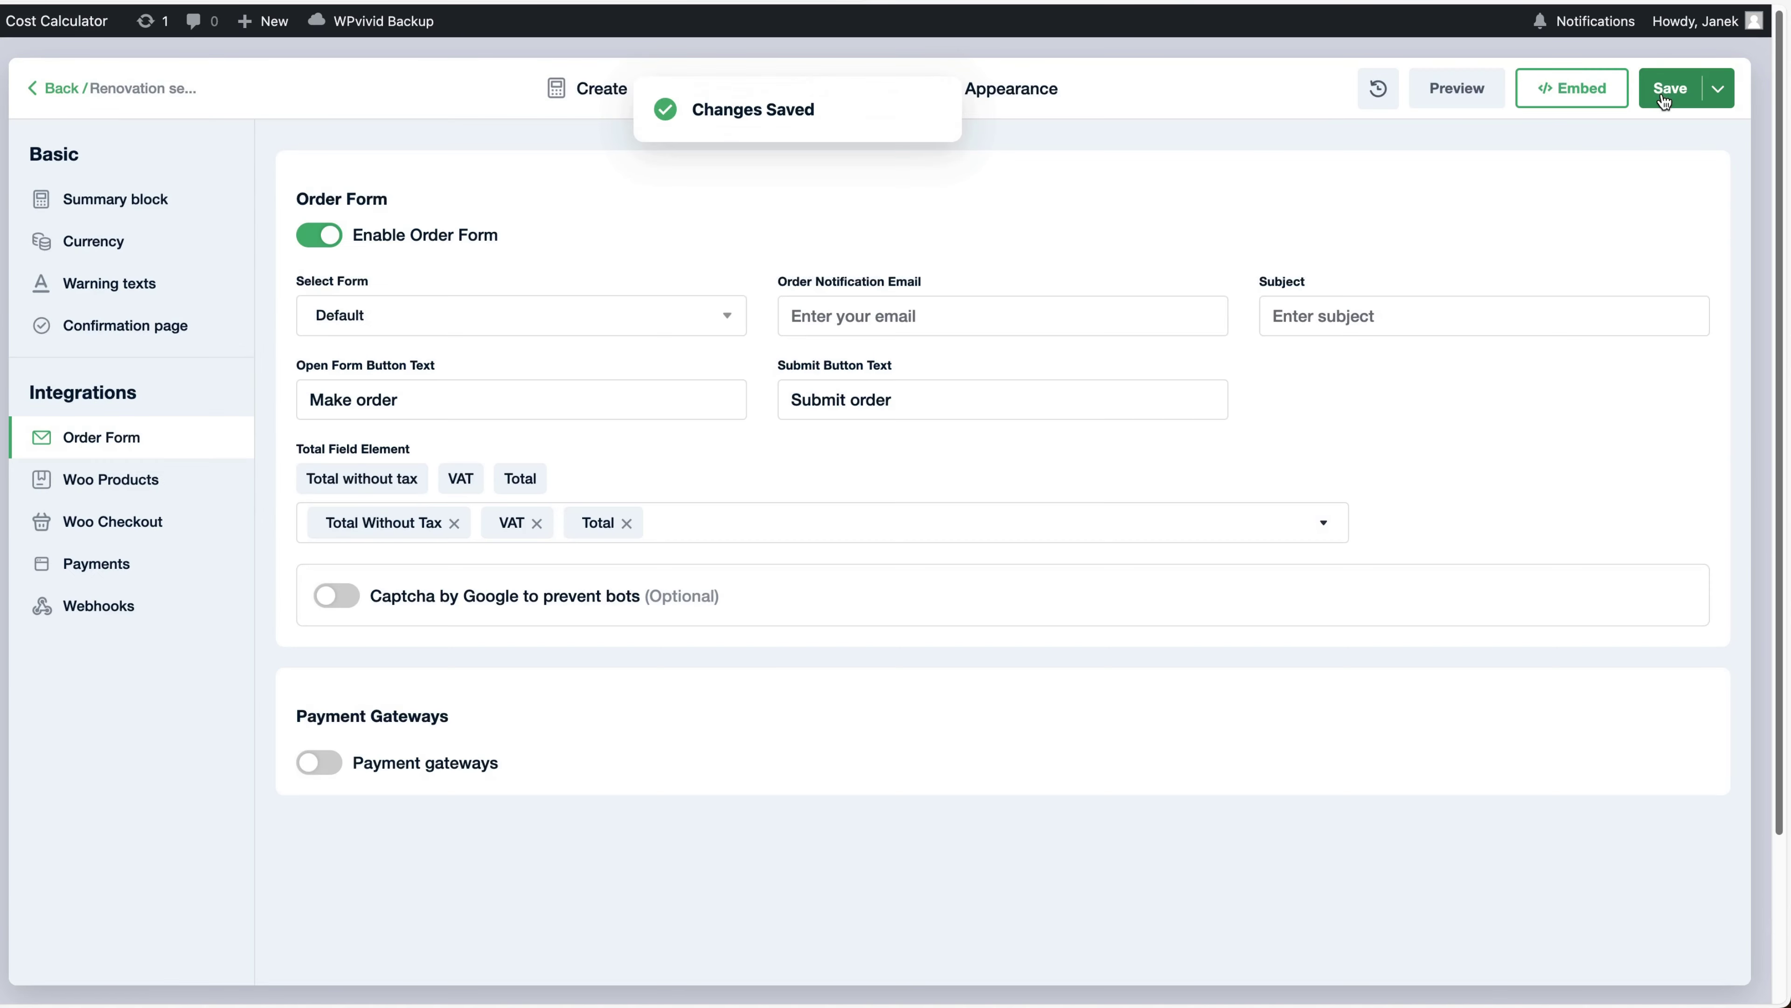
Check the calculator's shortcode in its embed options
click(1567, 95)
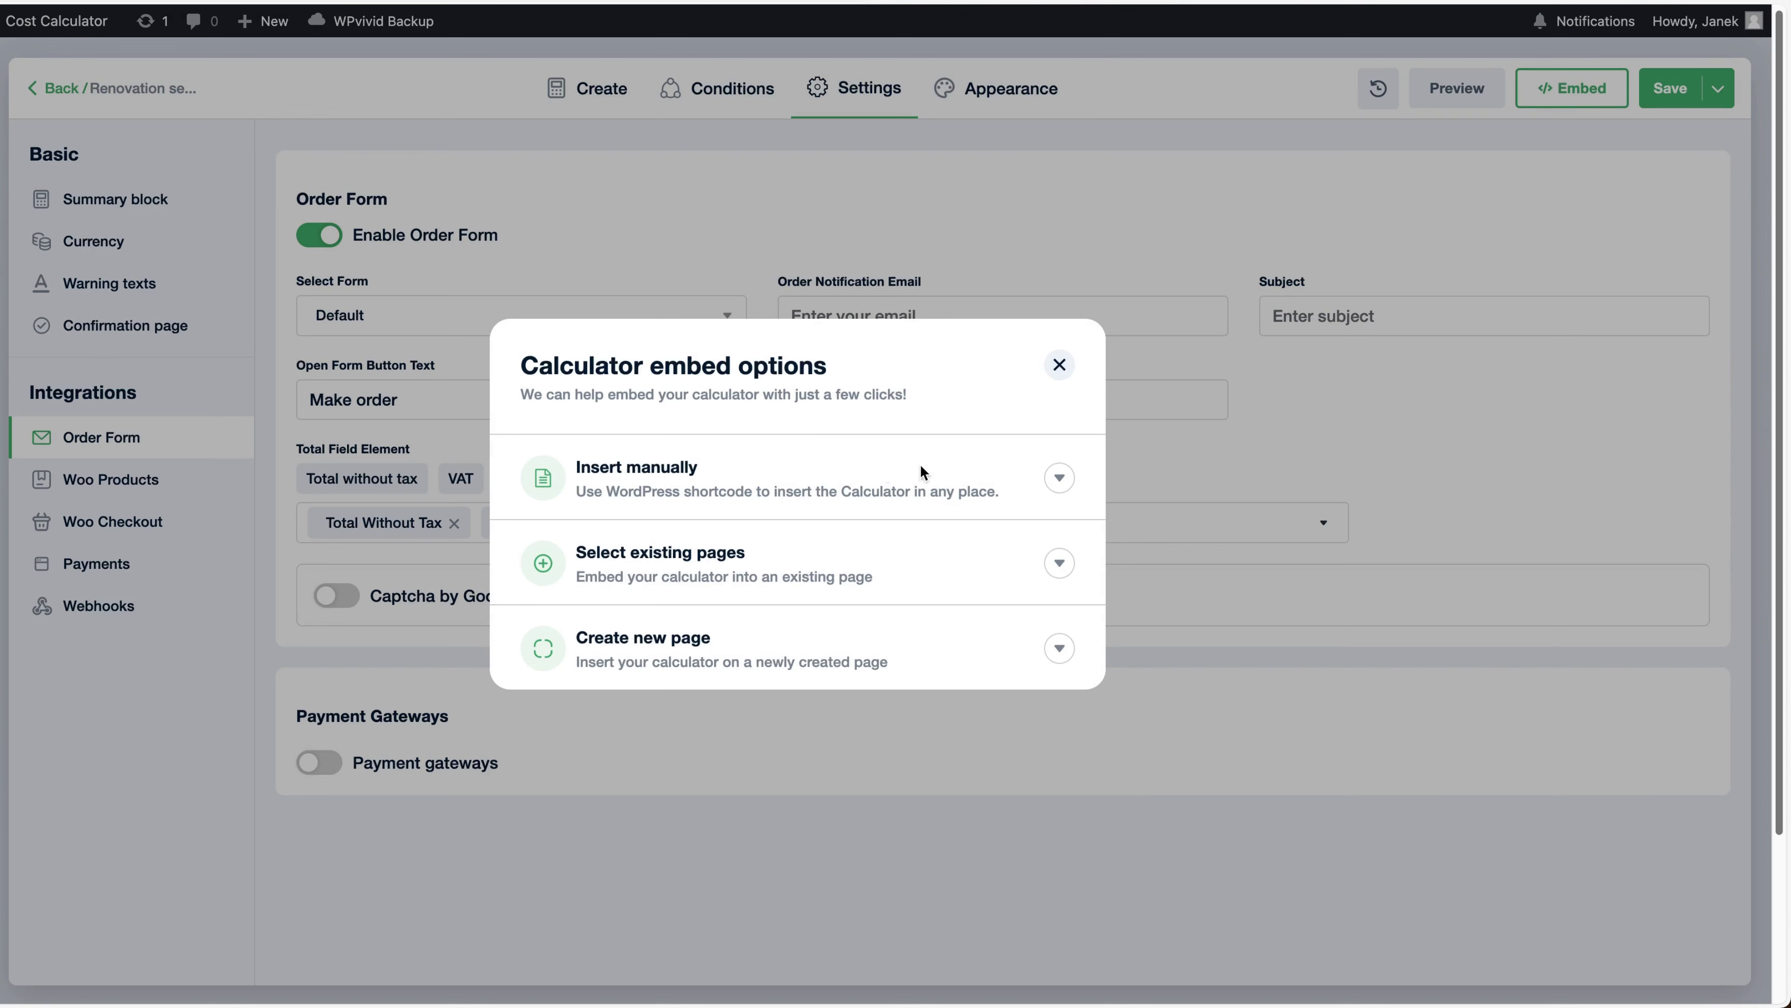
click(1058, 477)
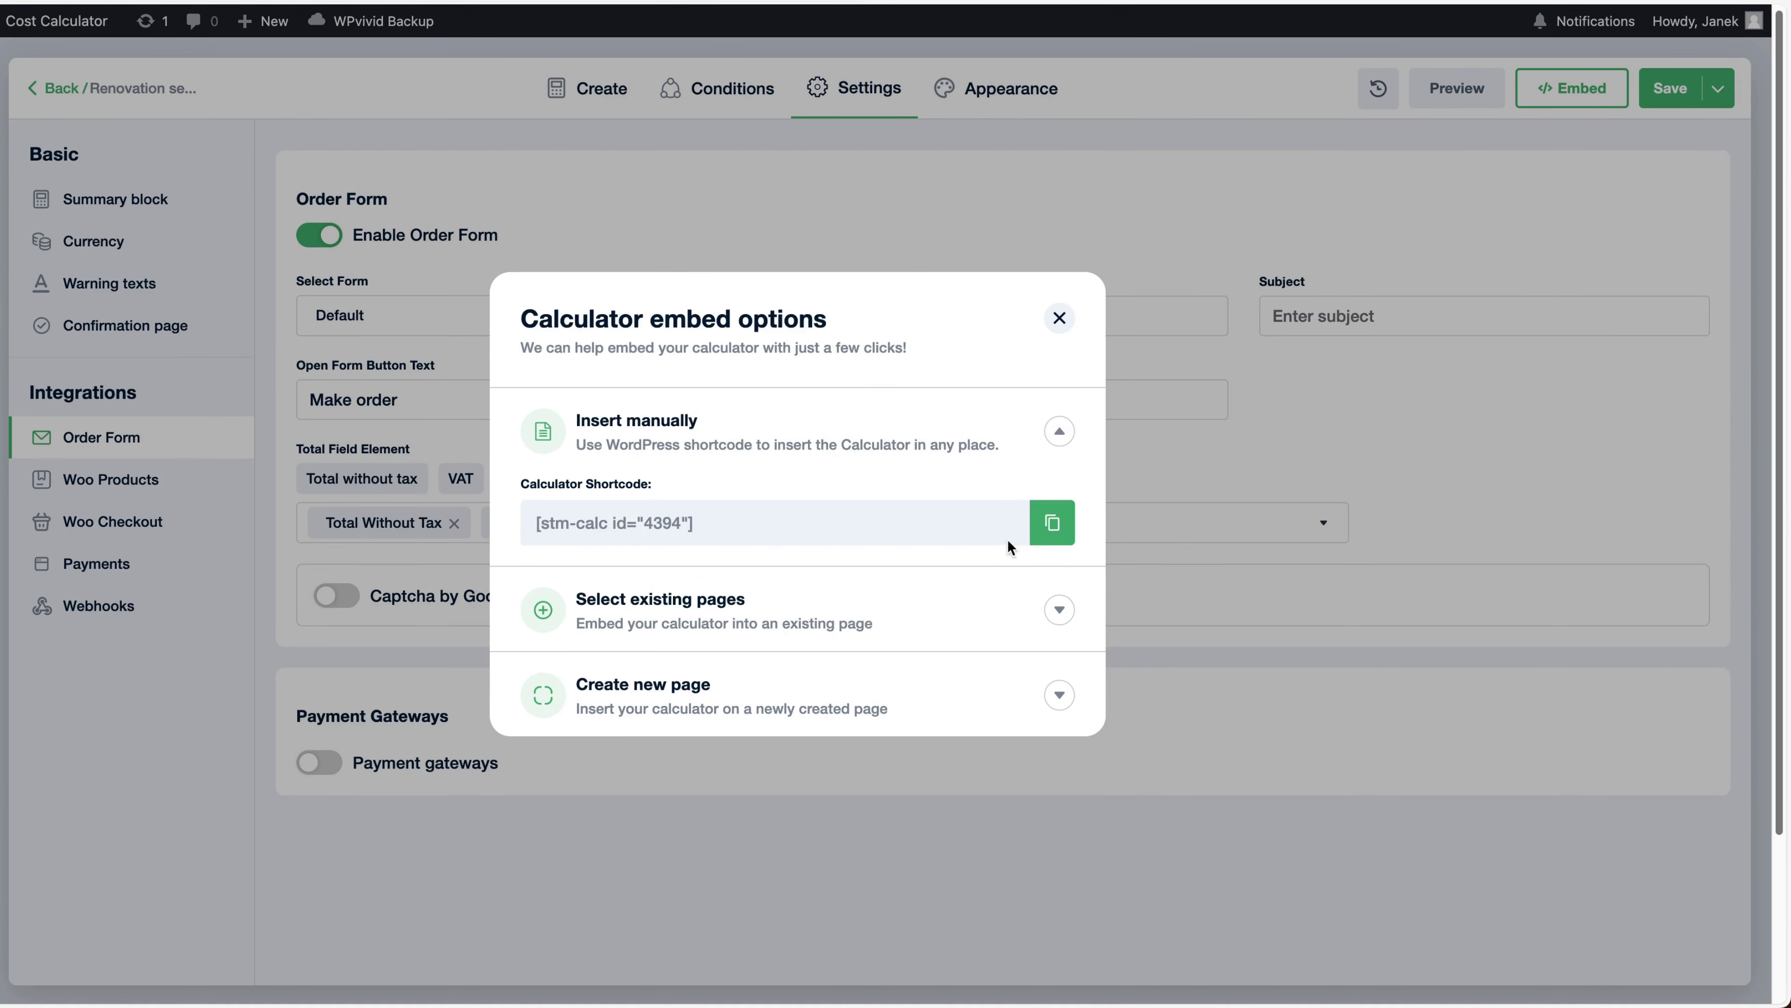
click(1059, 318)
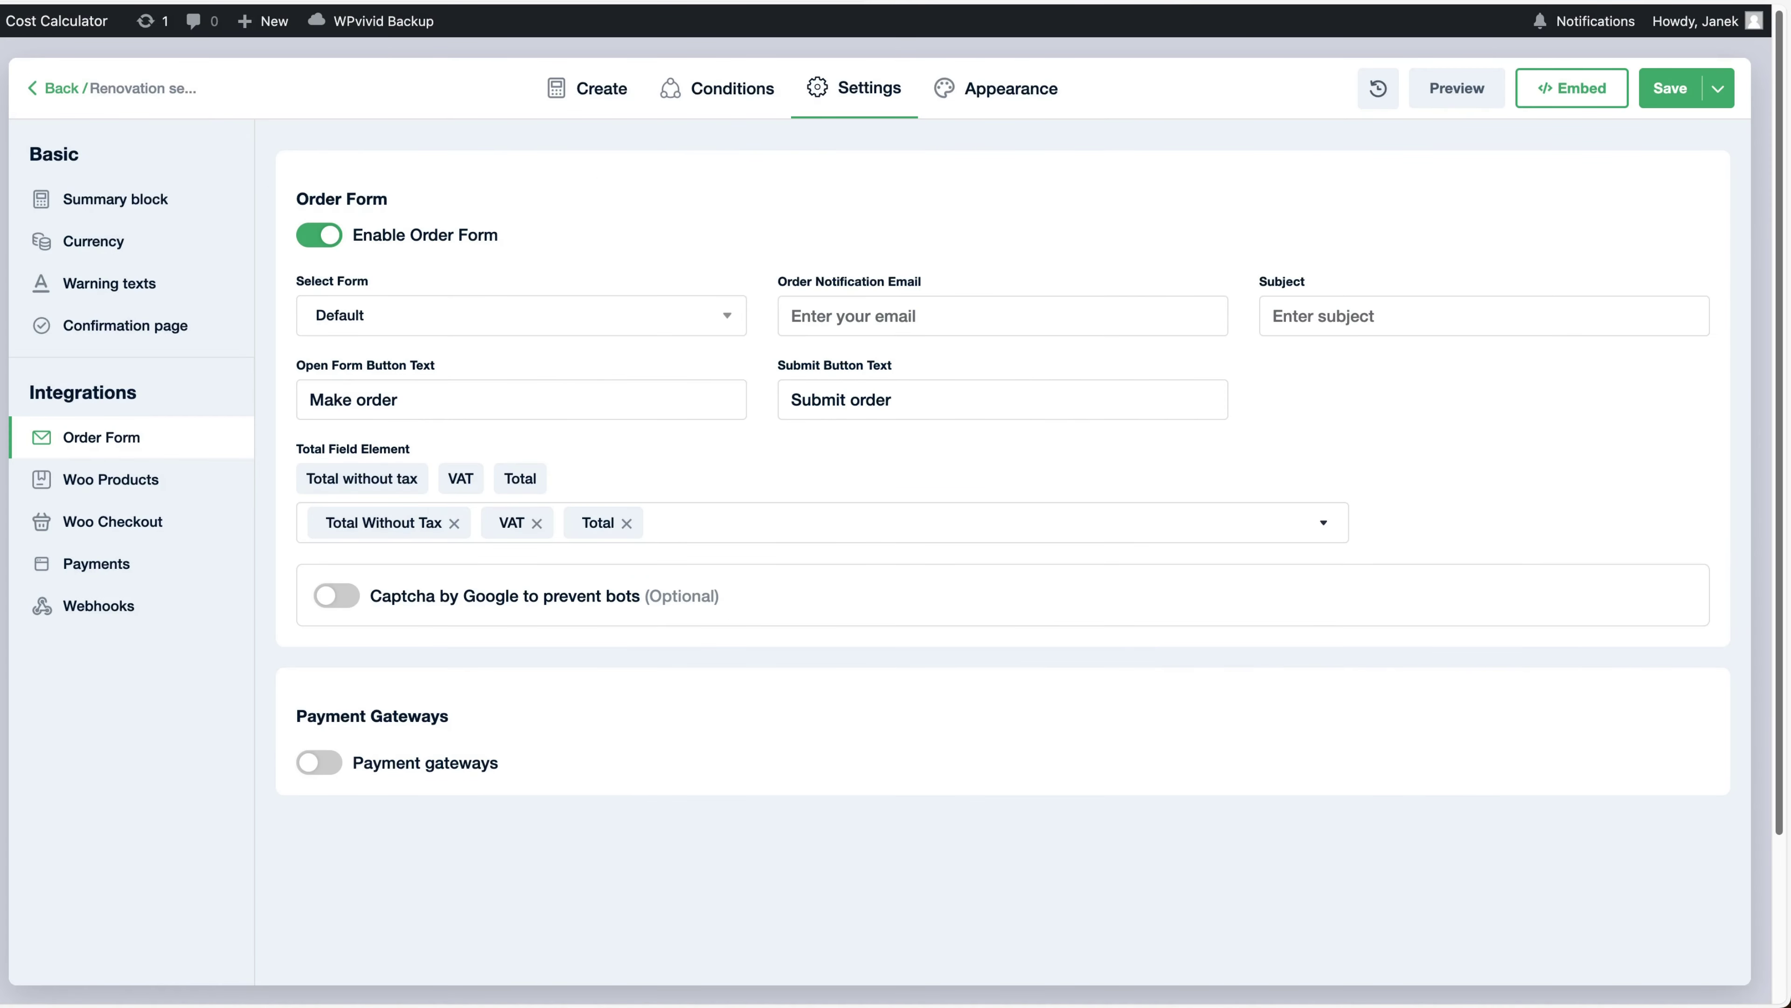
Add a Cost Calculator Builder block showing Renovation services to the Renovation page, update, and view it
click(11, 265)
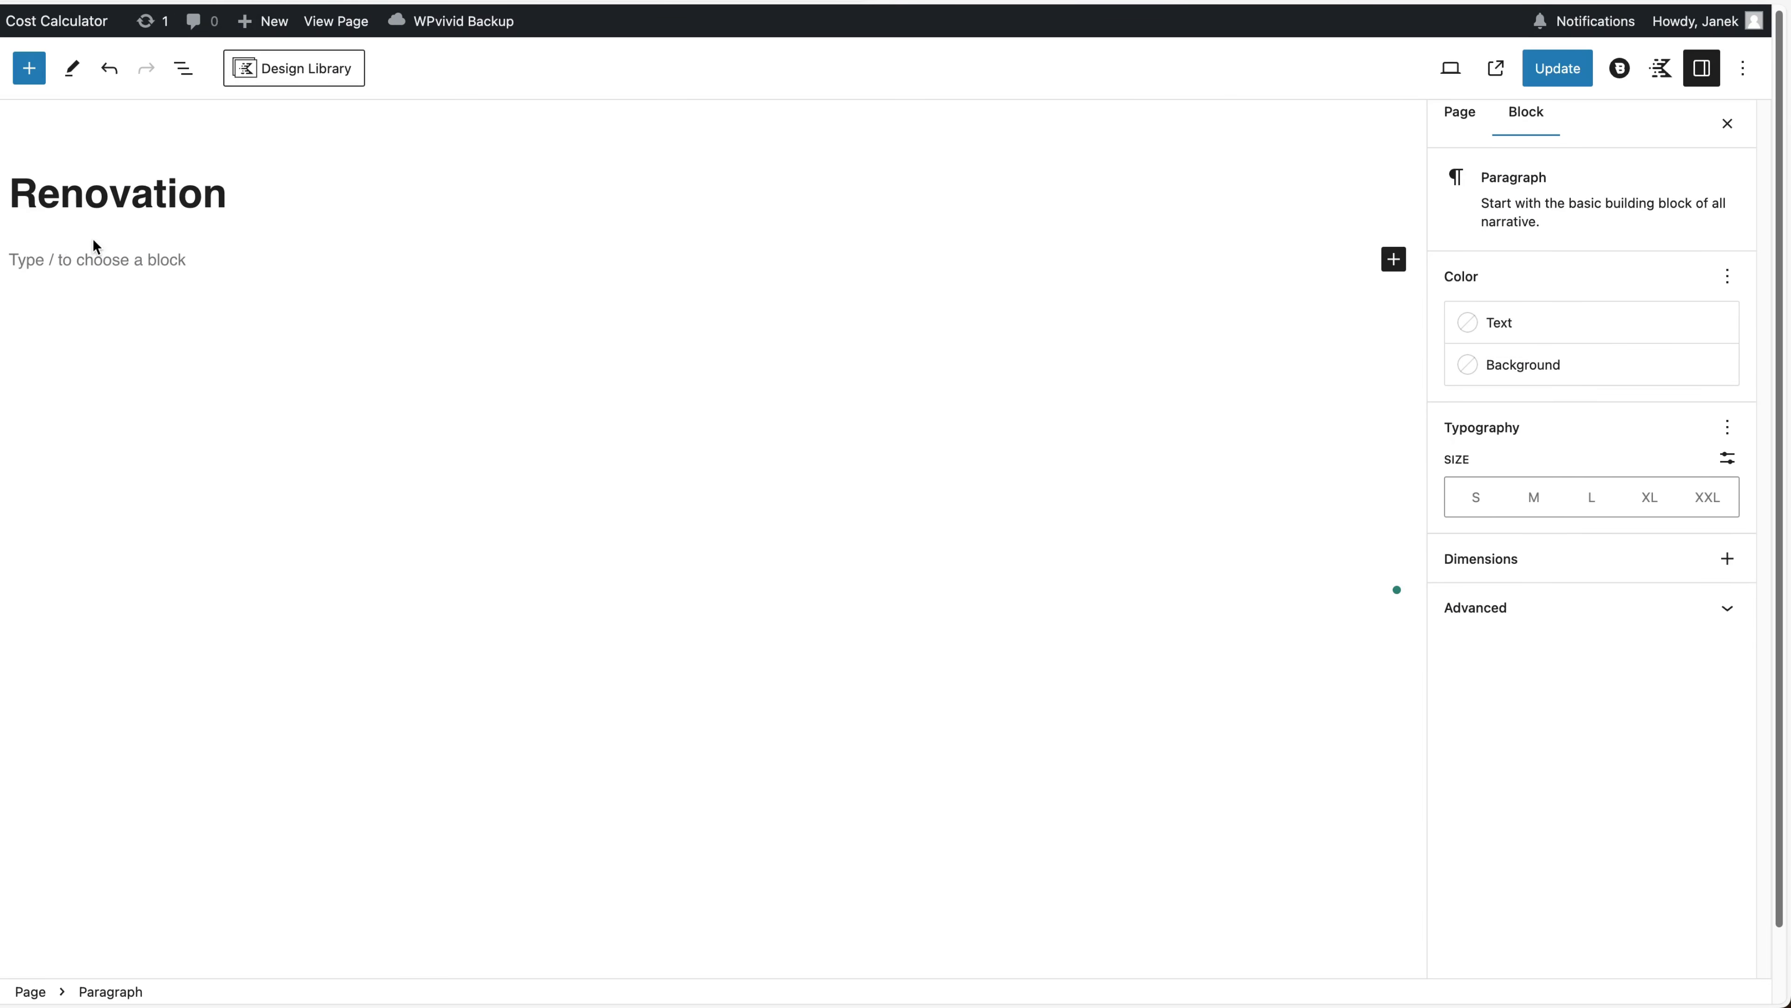
text(/cost)
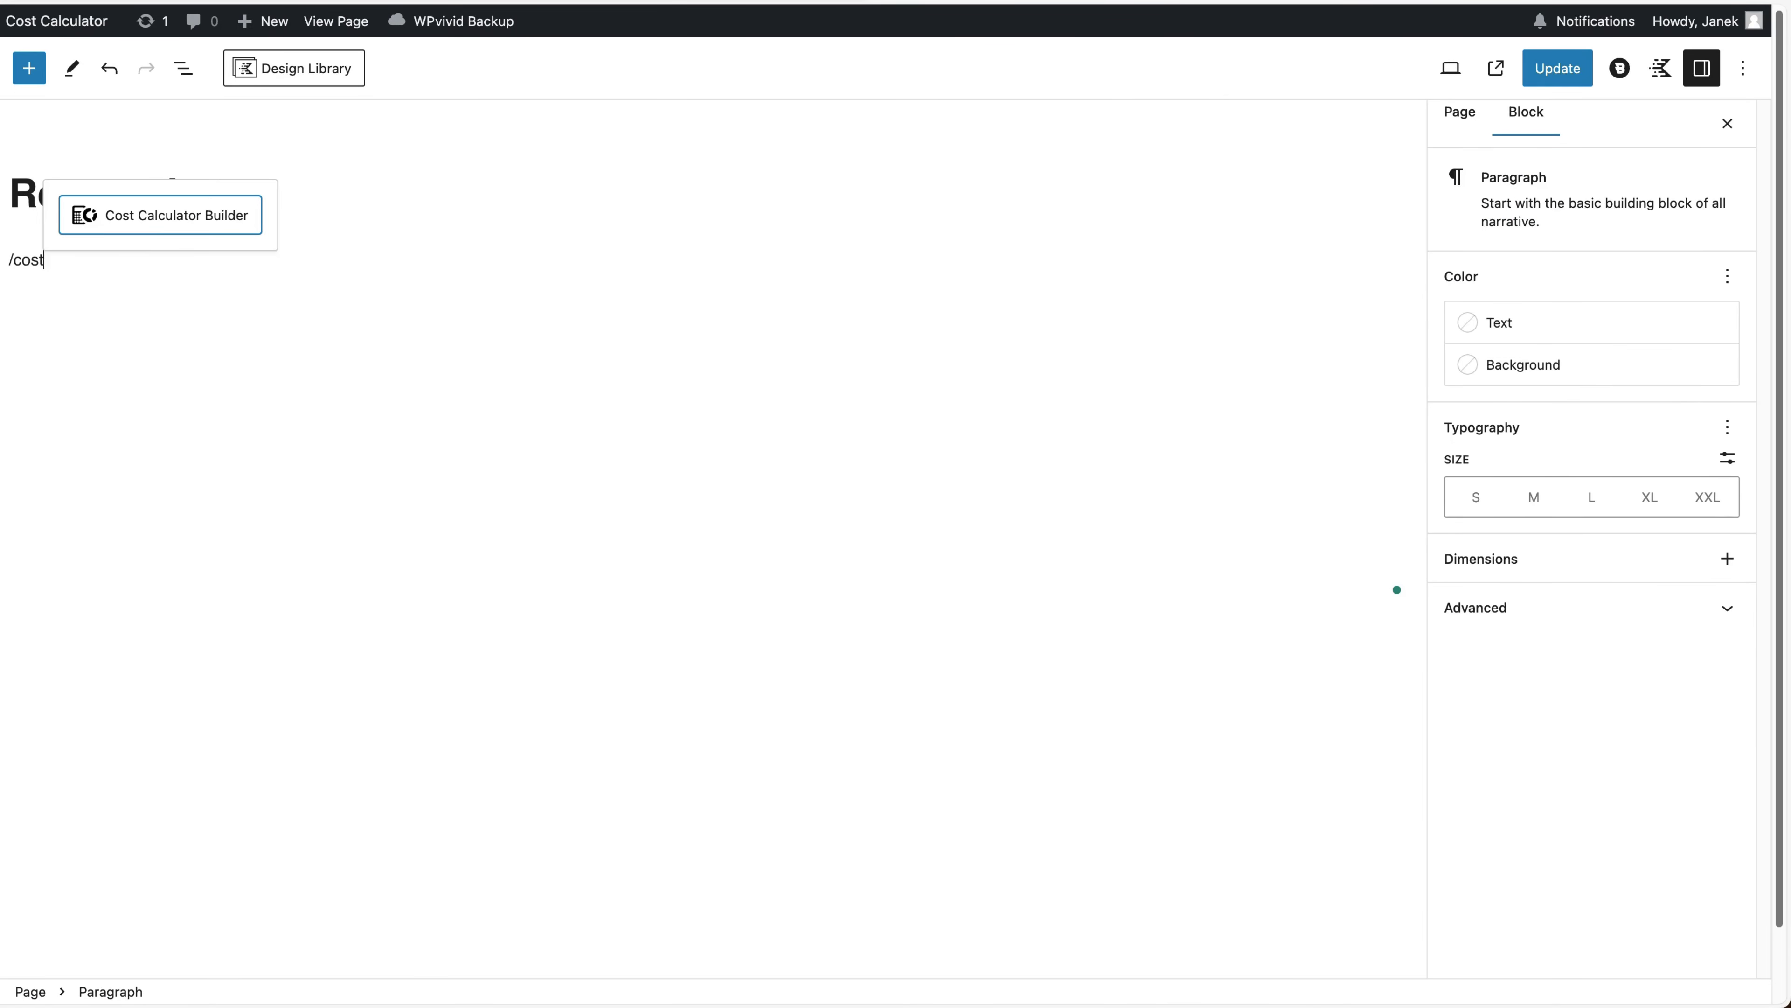
click(151, 219)
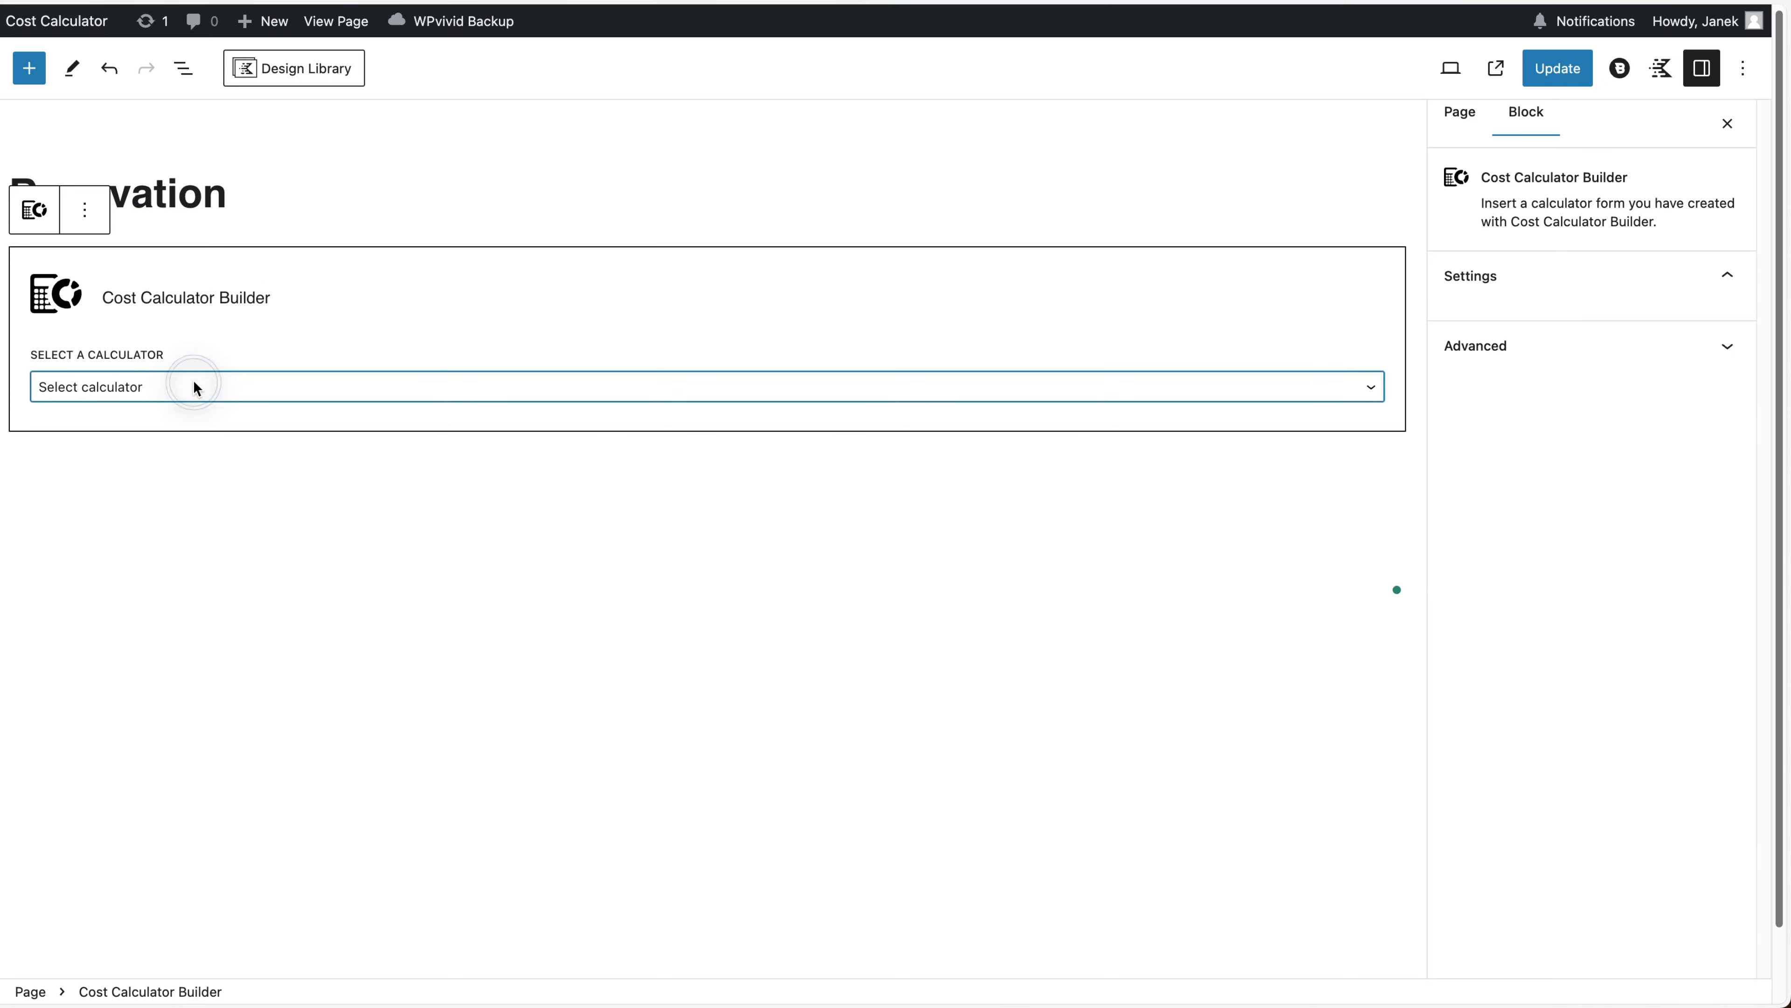
click(124, 508)
click(1551, 68)
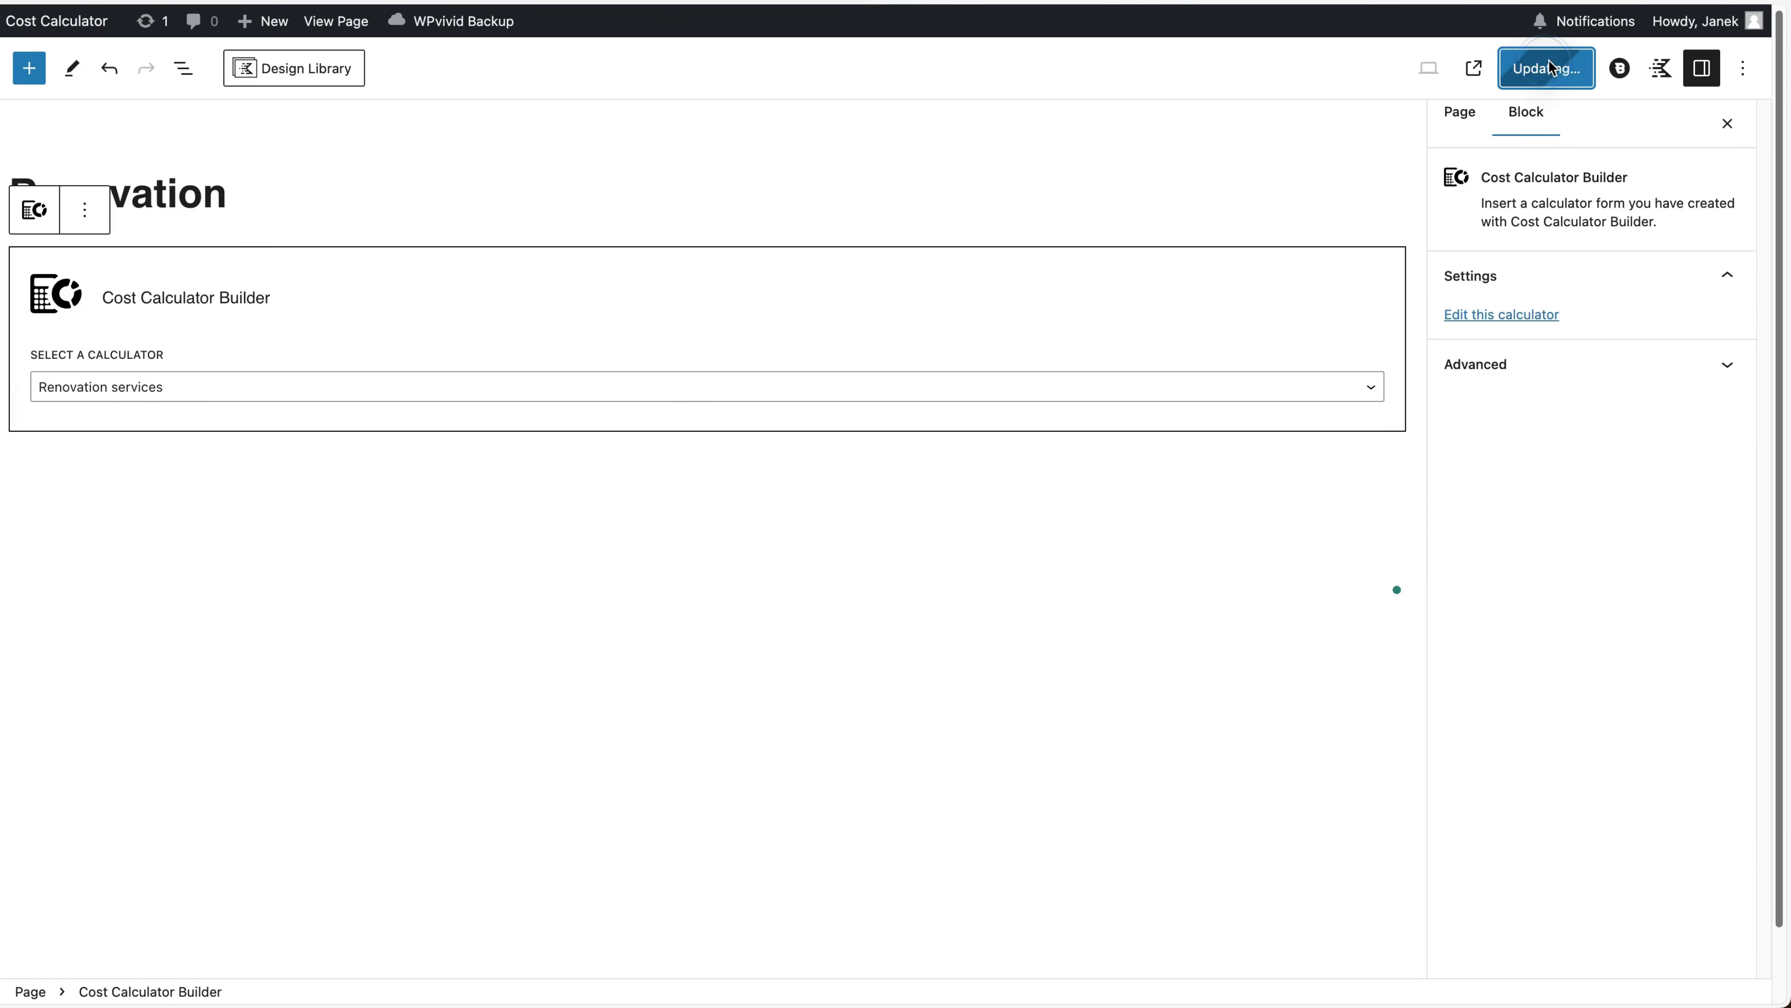
click(336, 20)
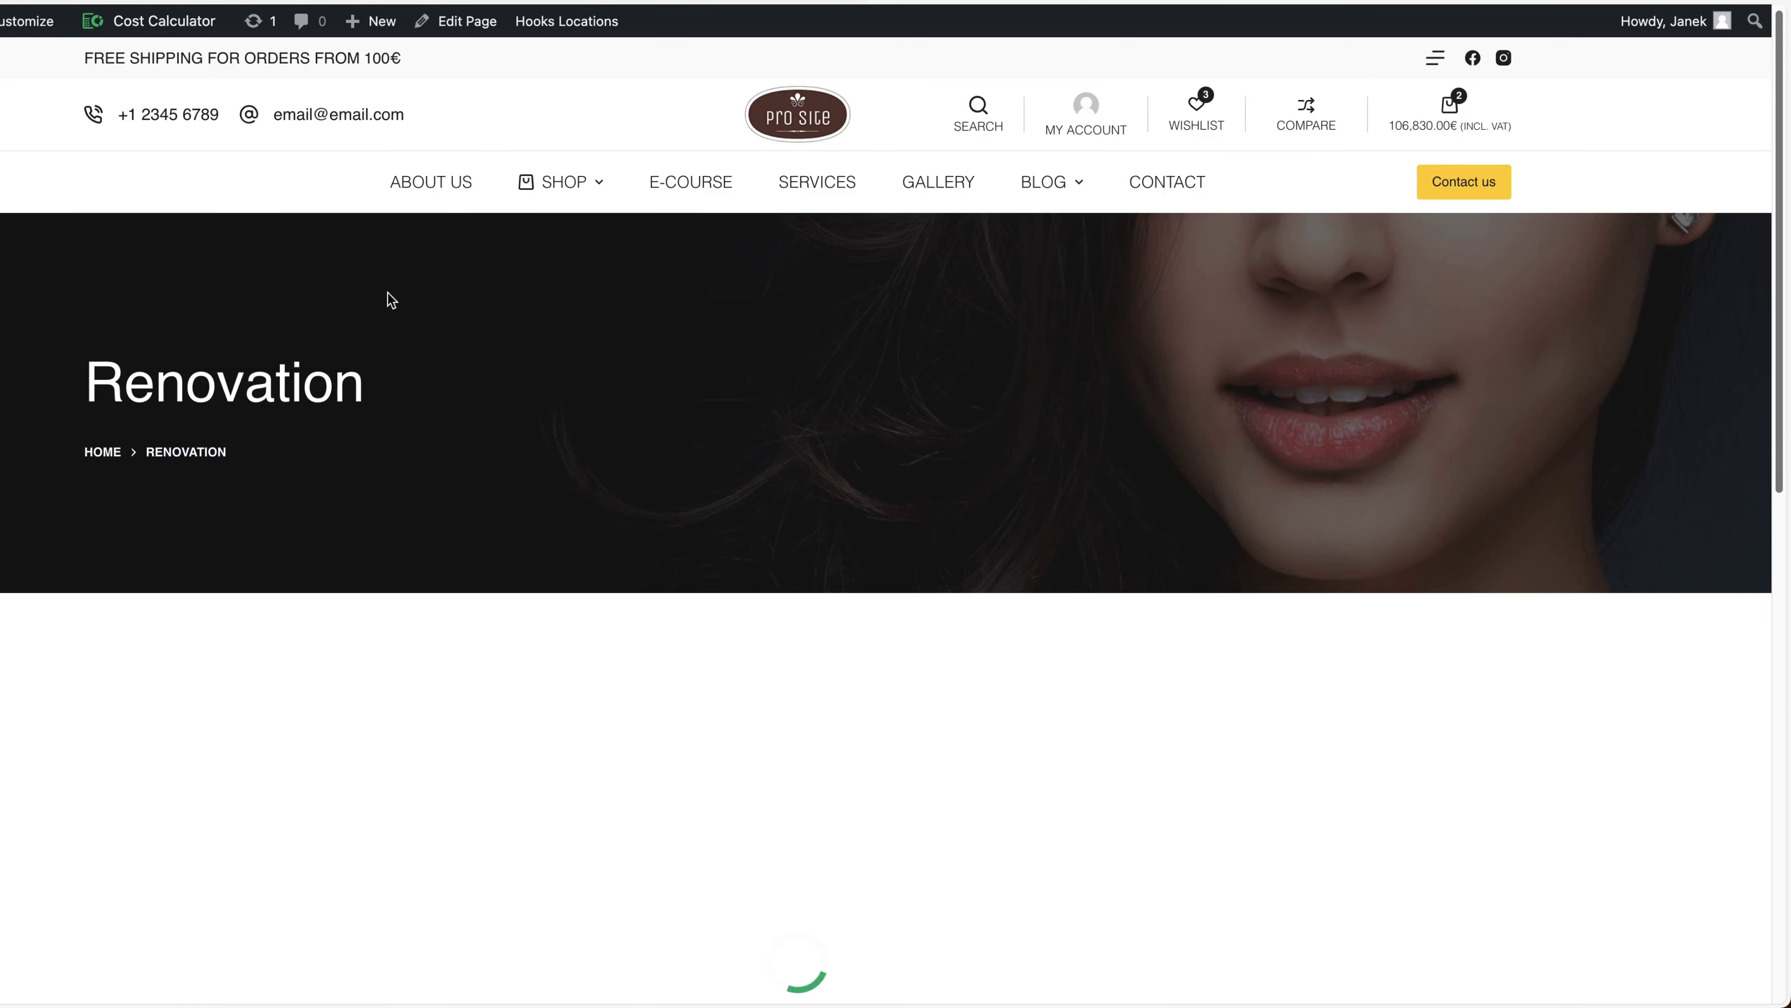
Adjust the square footage slider and add Exterior to the outside works
scroll(392, 300, down, 5)
drag(350, 415, 497, 415)
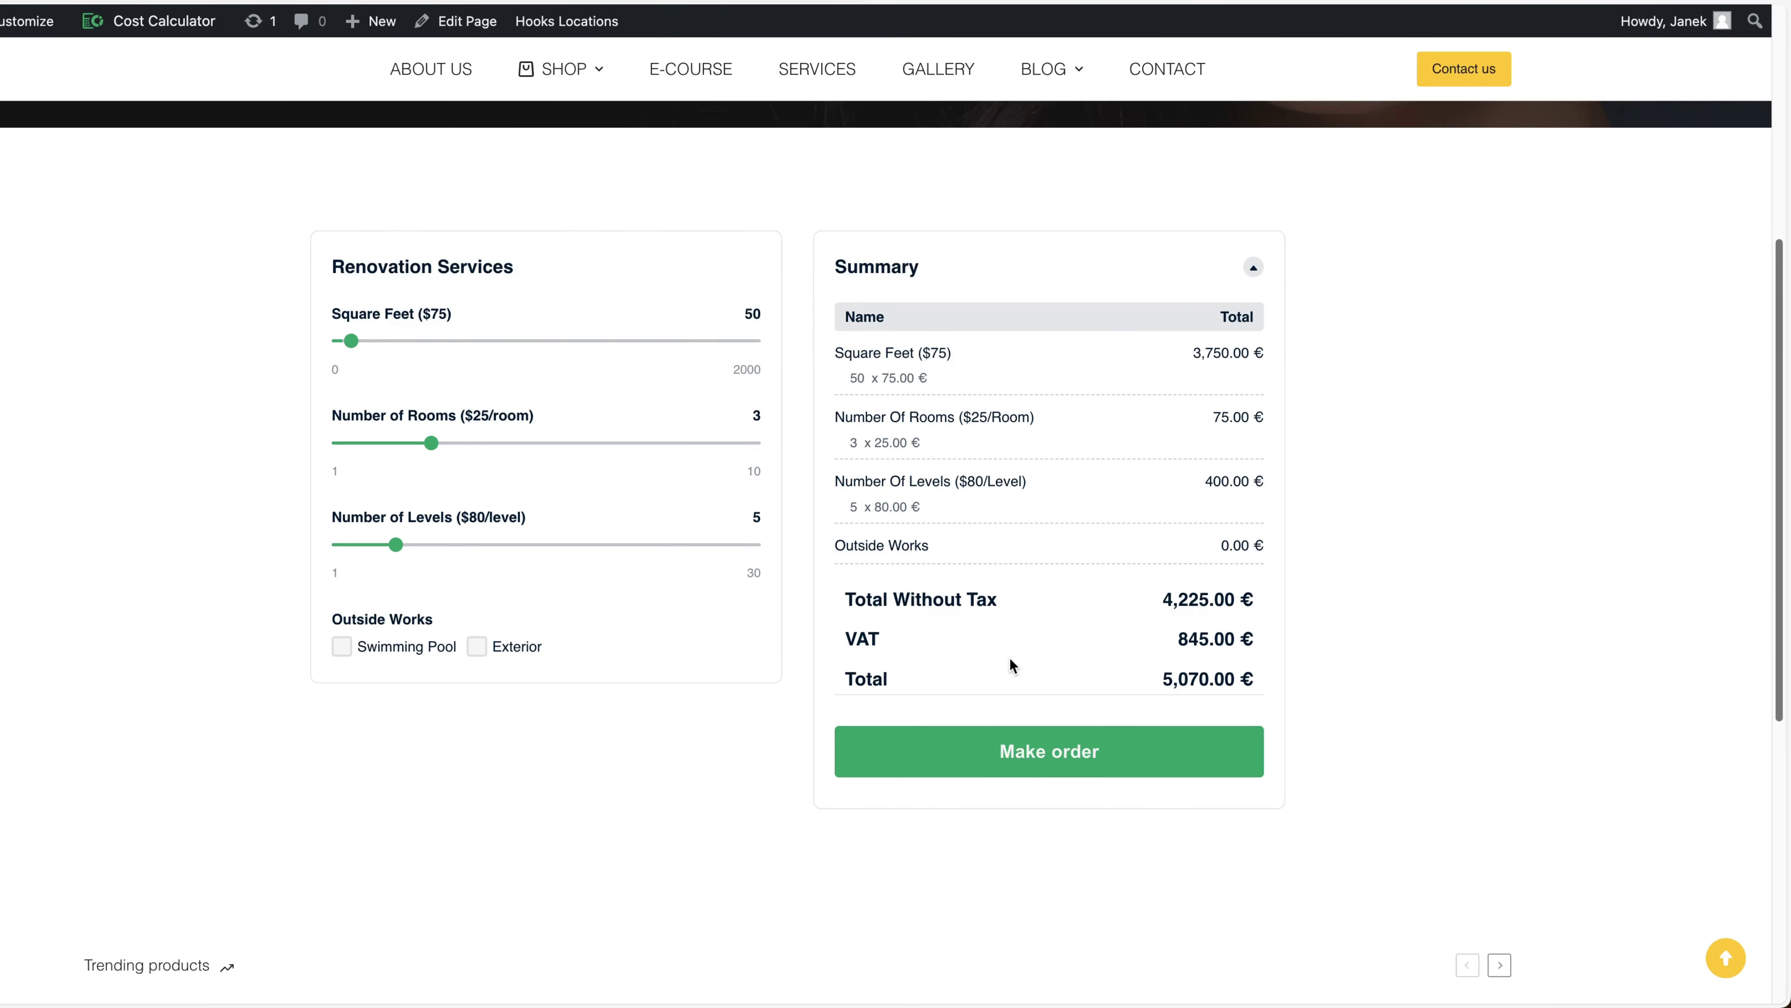
click(475, 648)
Fill the order form with a name, e-mail and 'Some message', then submit the order
click(1113, 791)
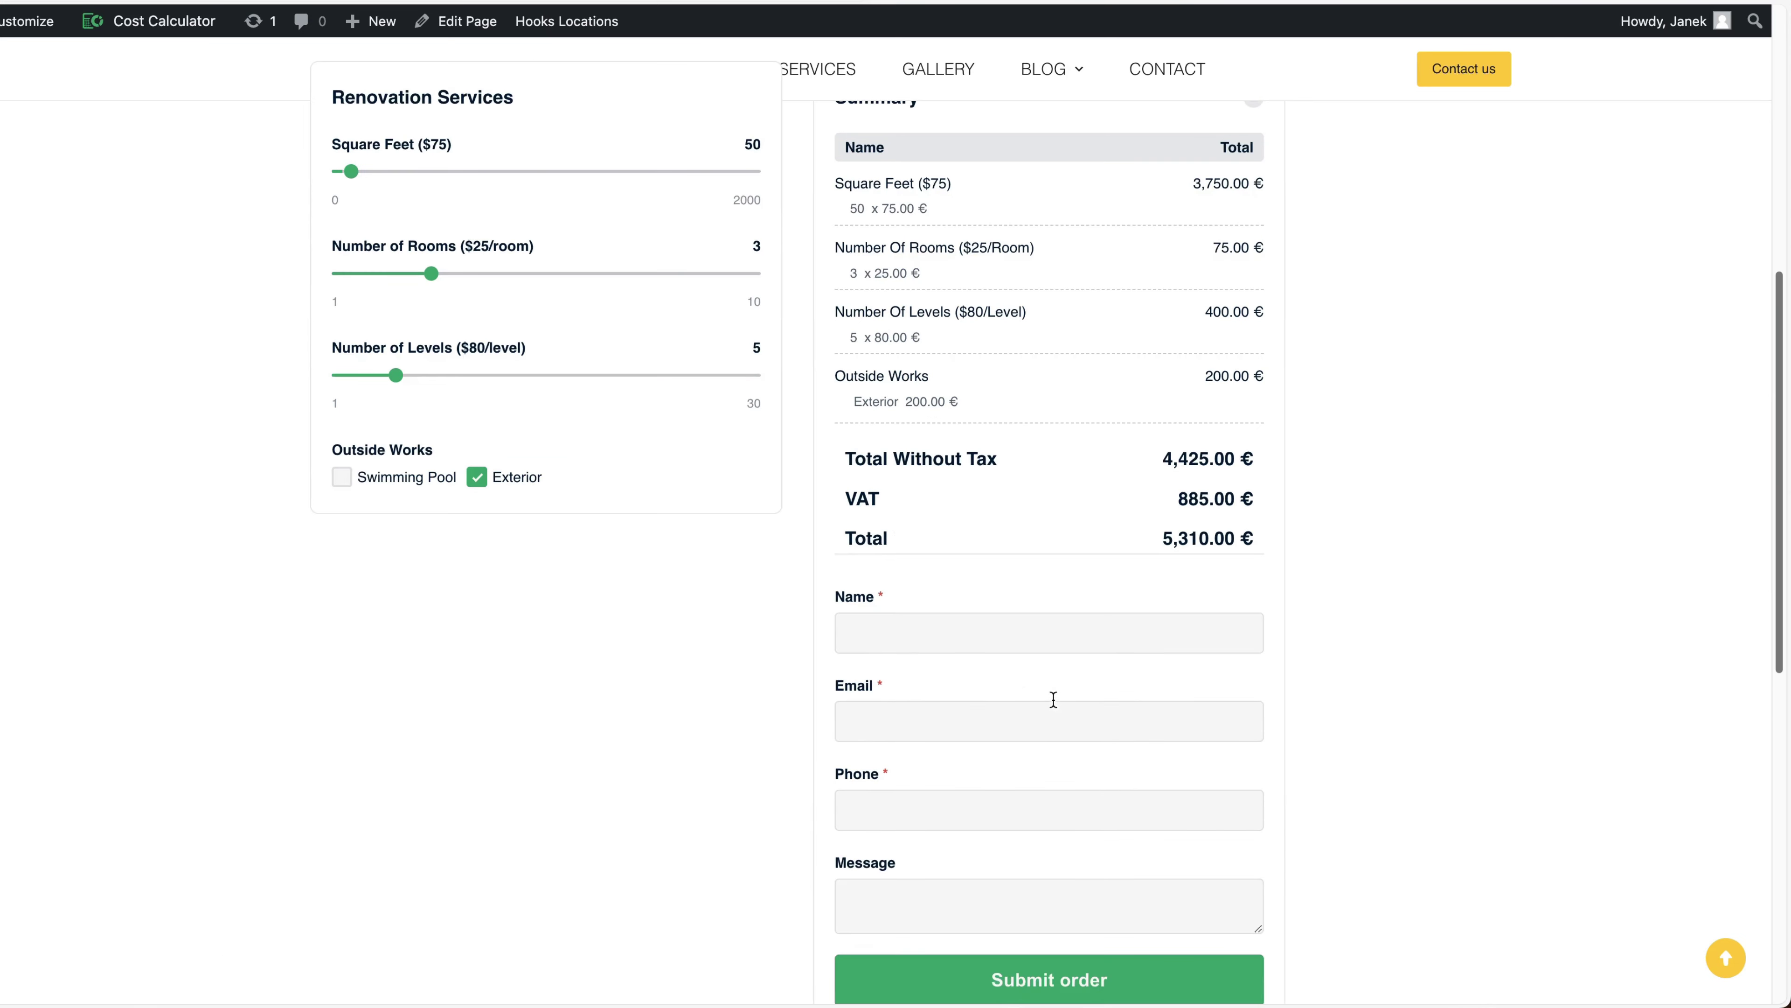
text(Janek)
key(Tab)
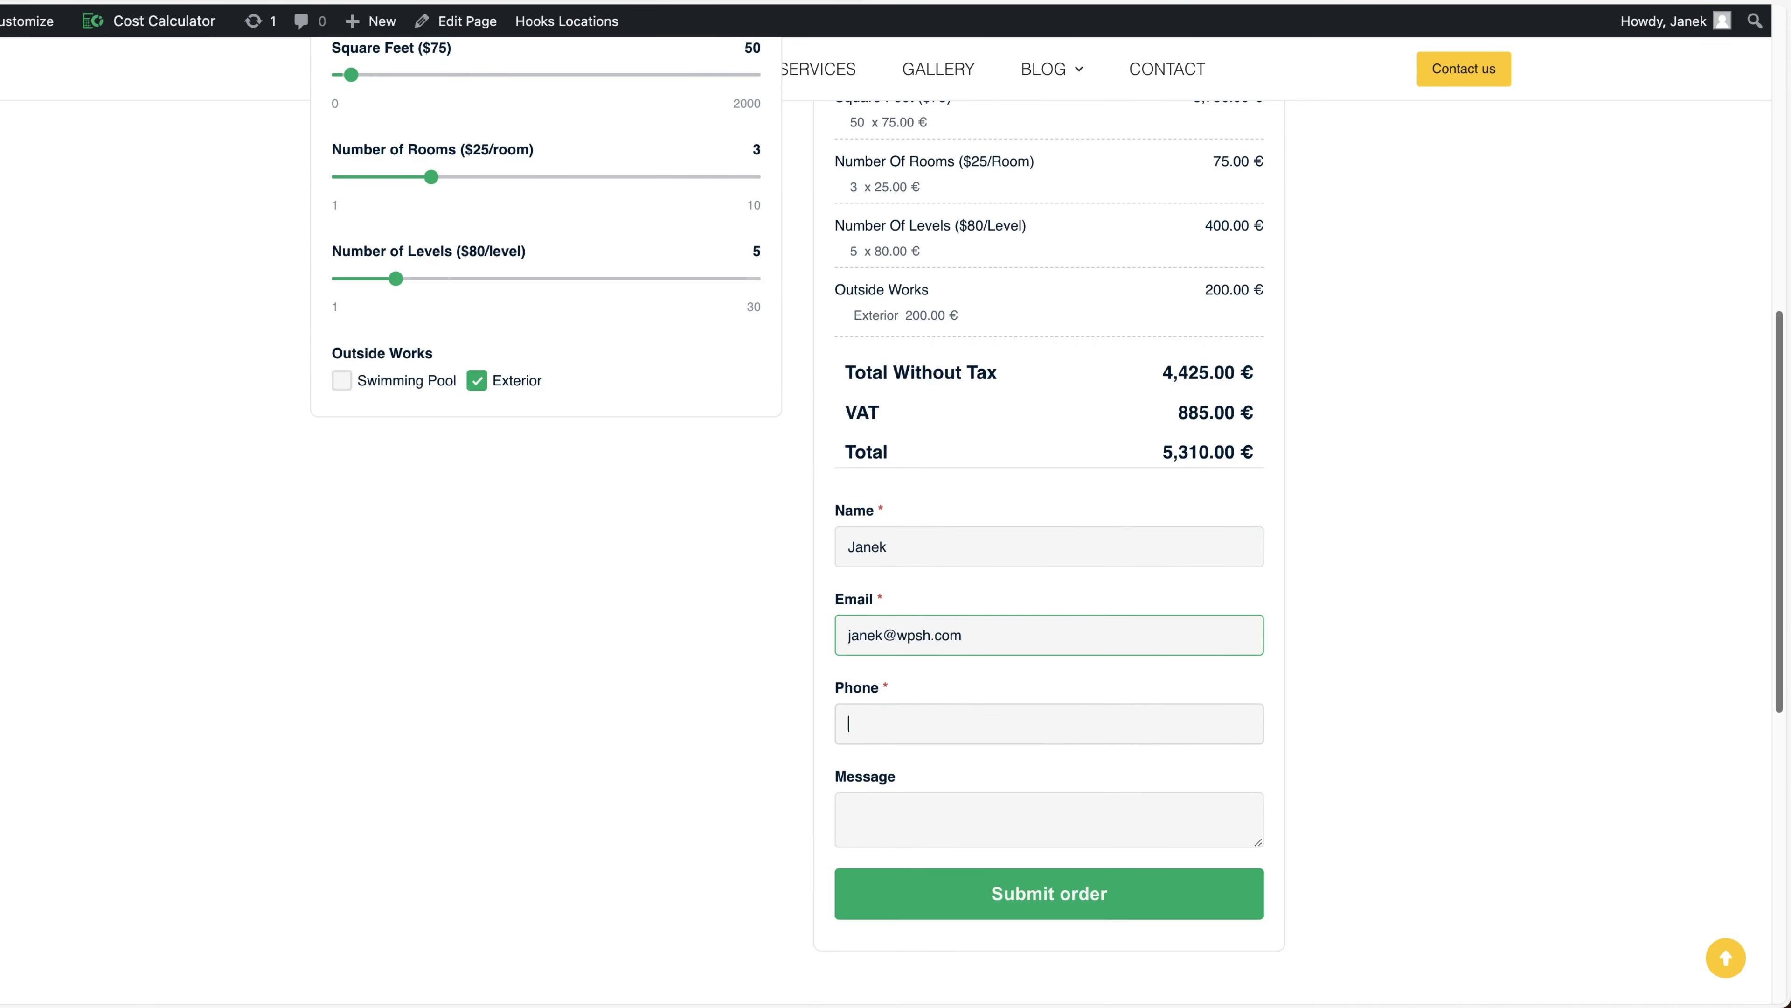
text(565565)
click(942, 825)
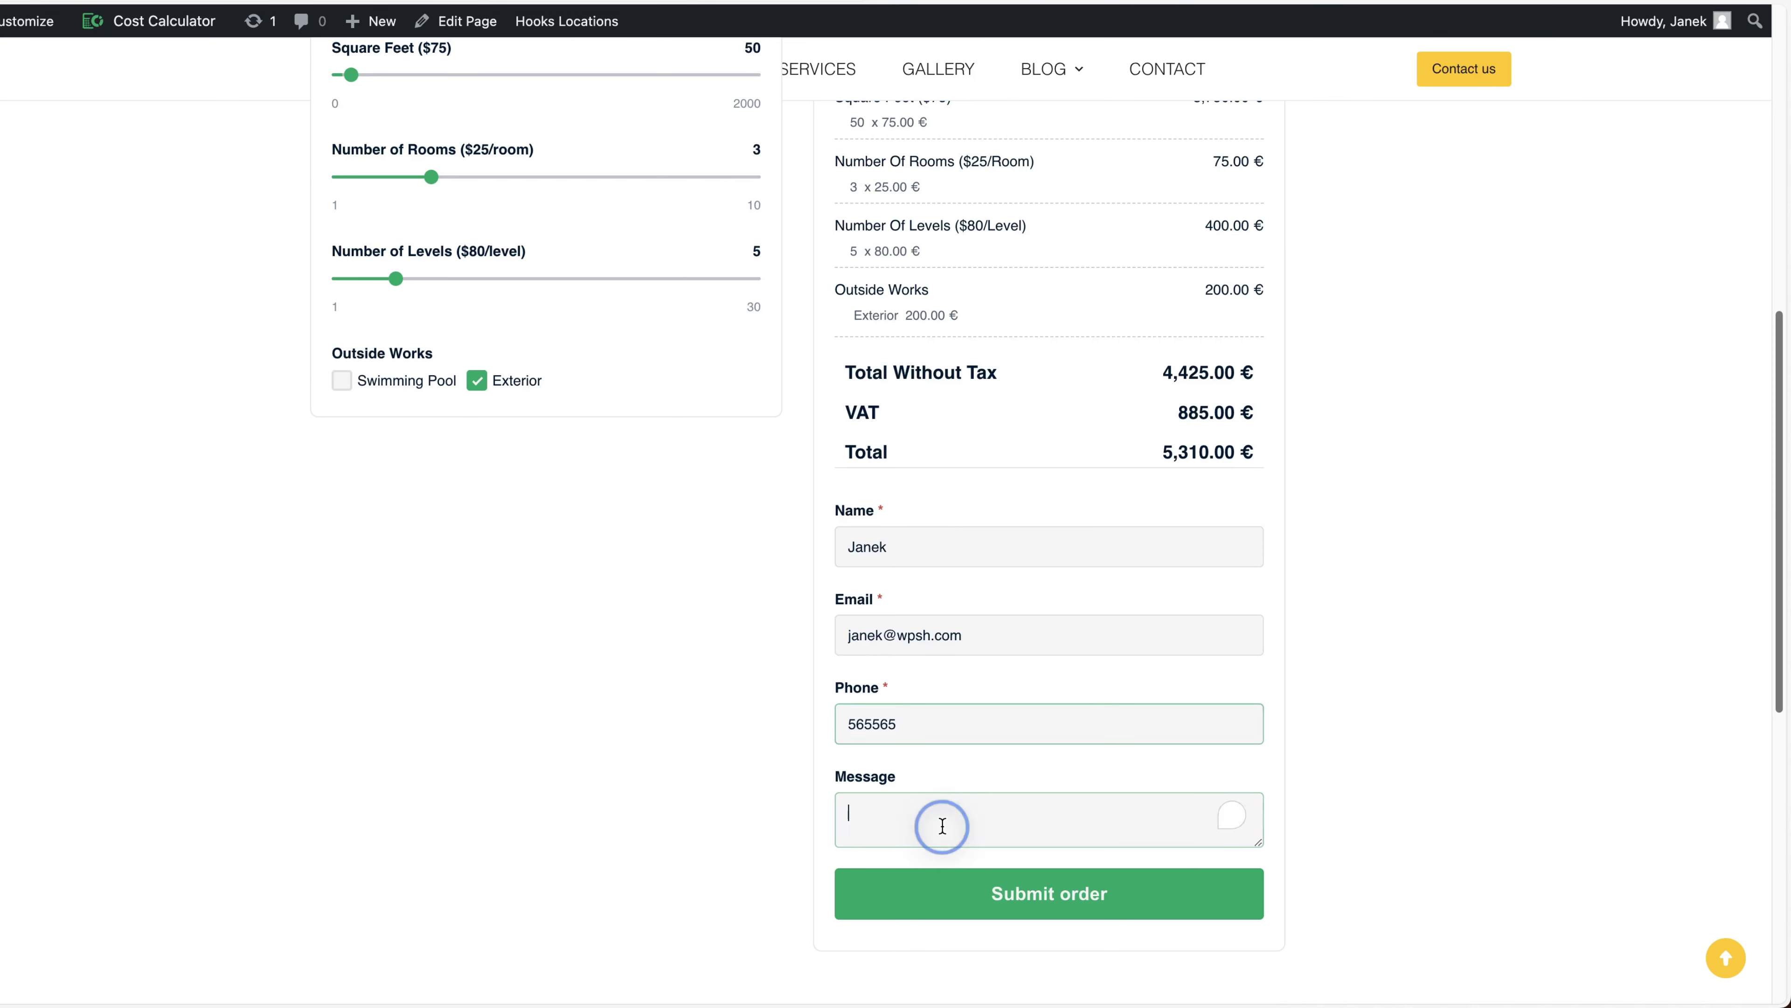
text(Some message)
click(1056, 907)
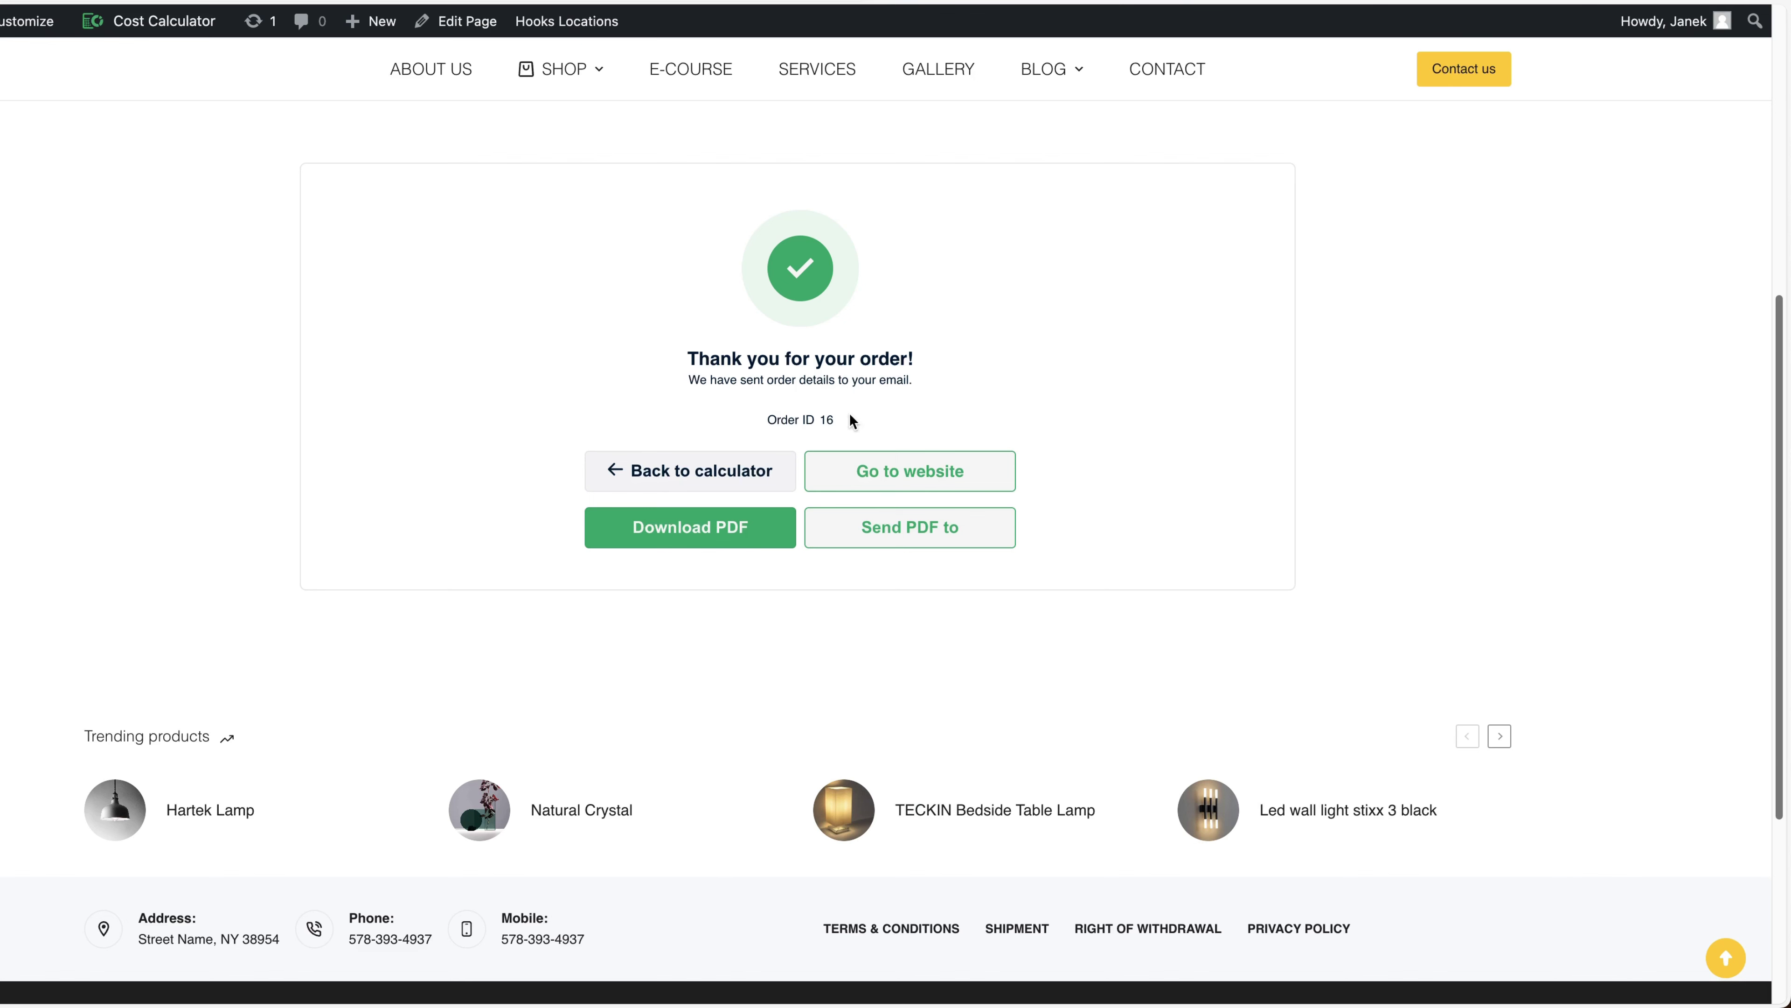
Try the Download PDF and Send PDF to options on the order confirmation
drag(849, 420, 769, 419)
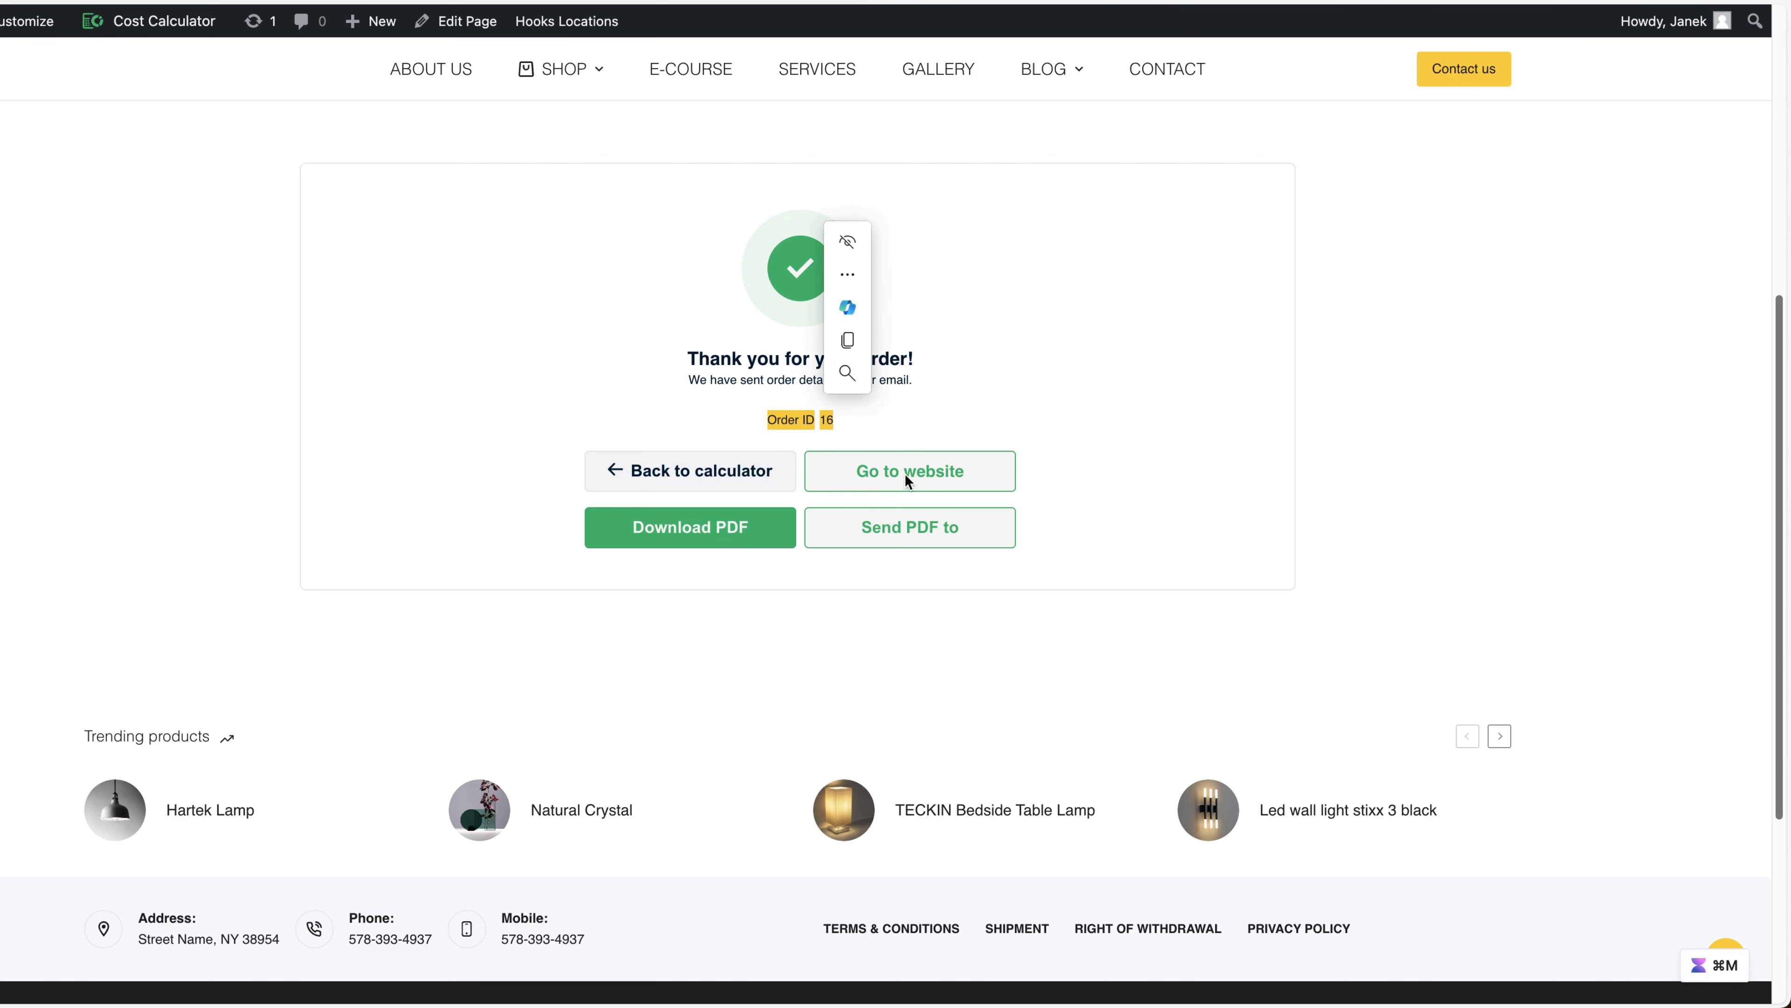
click(1241, 412)
click(700, 529)
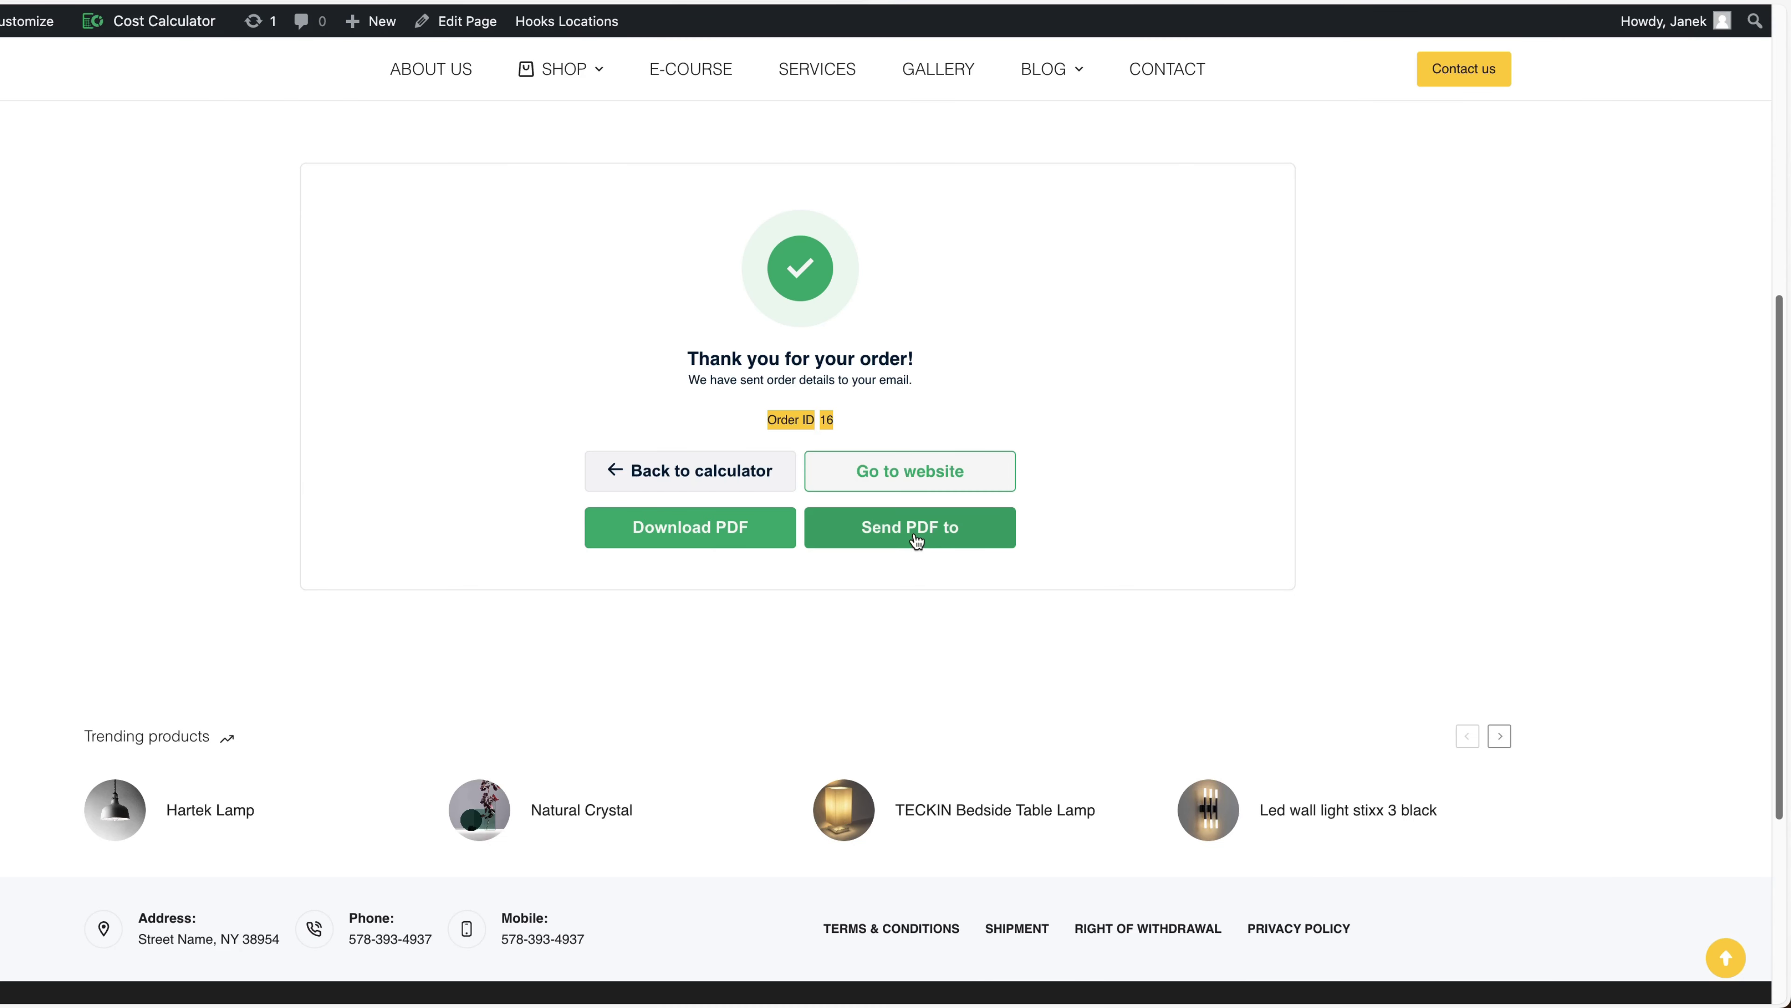
click(912, 533)
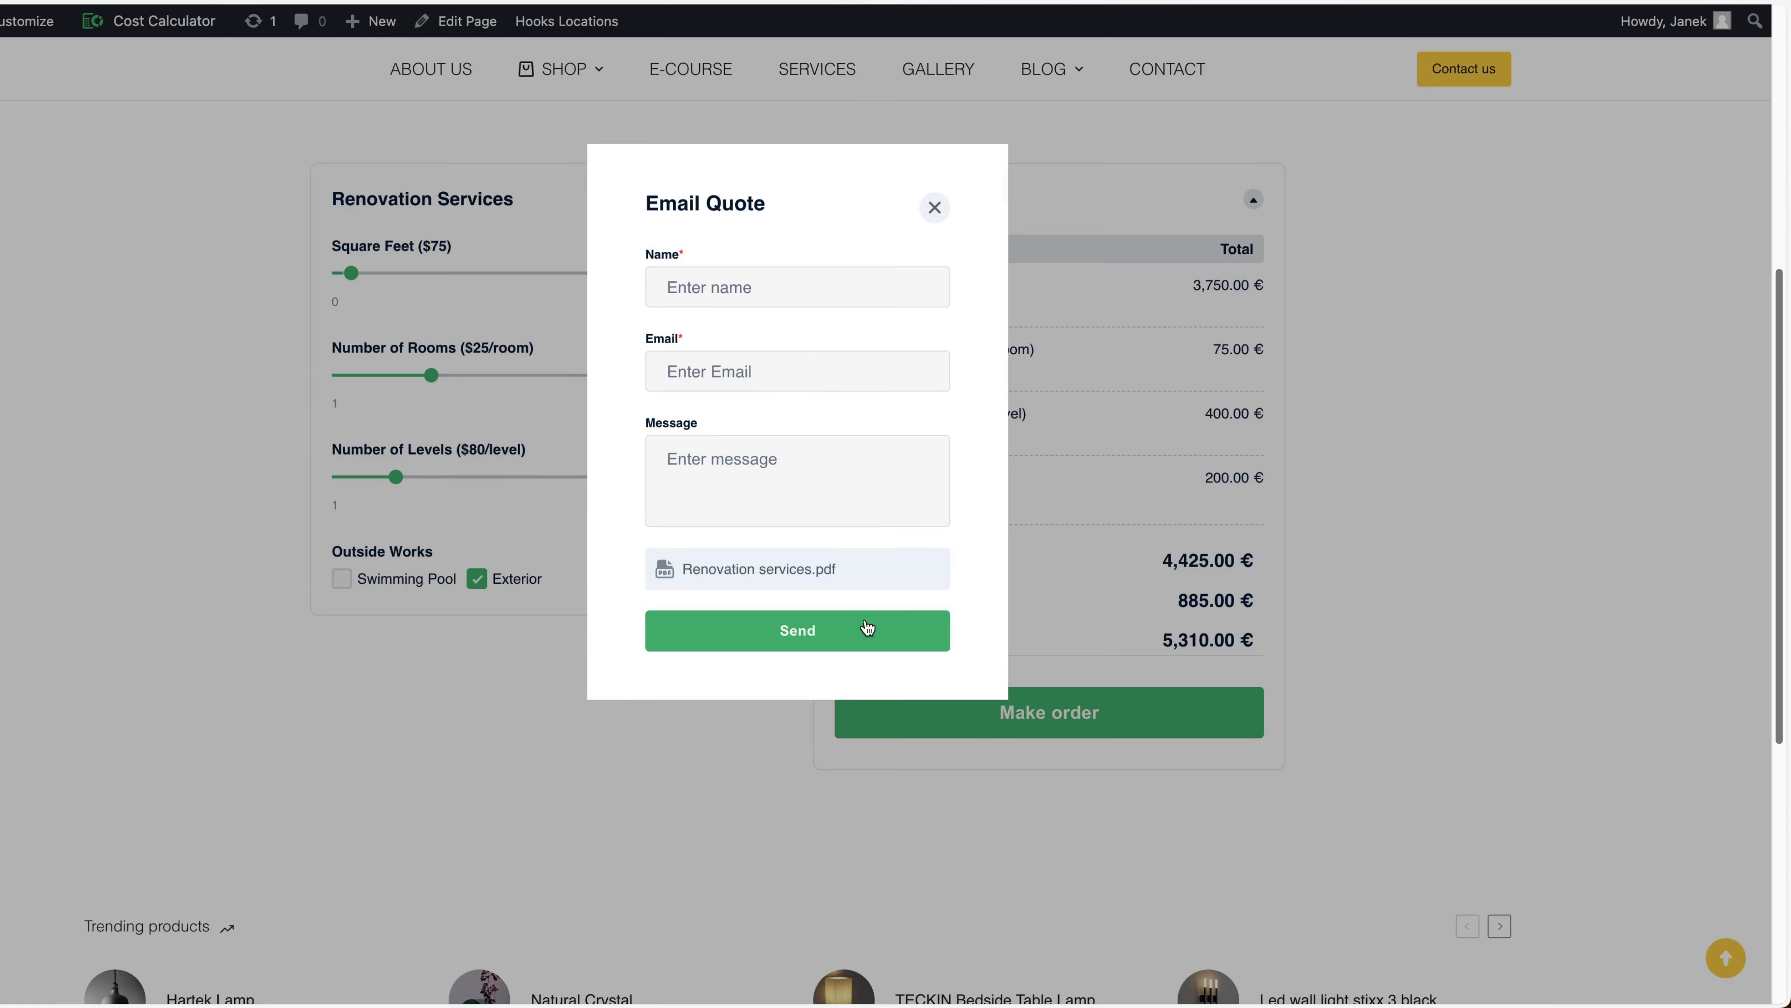
click(937, 207)
scroll(98, 438, up, 5)
scroll(98, 438, down, 8)
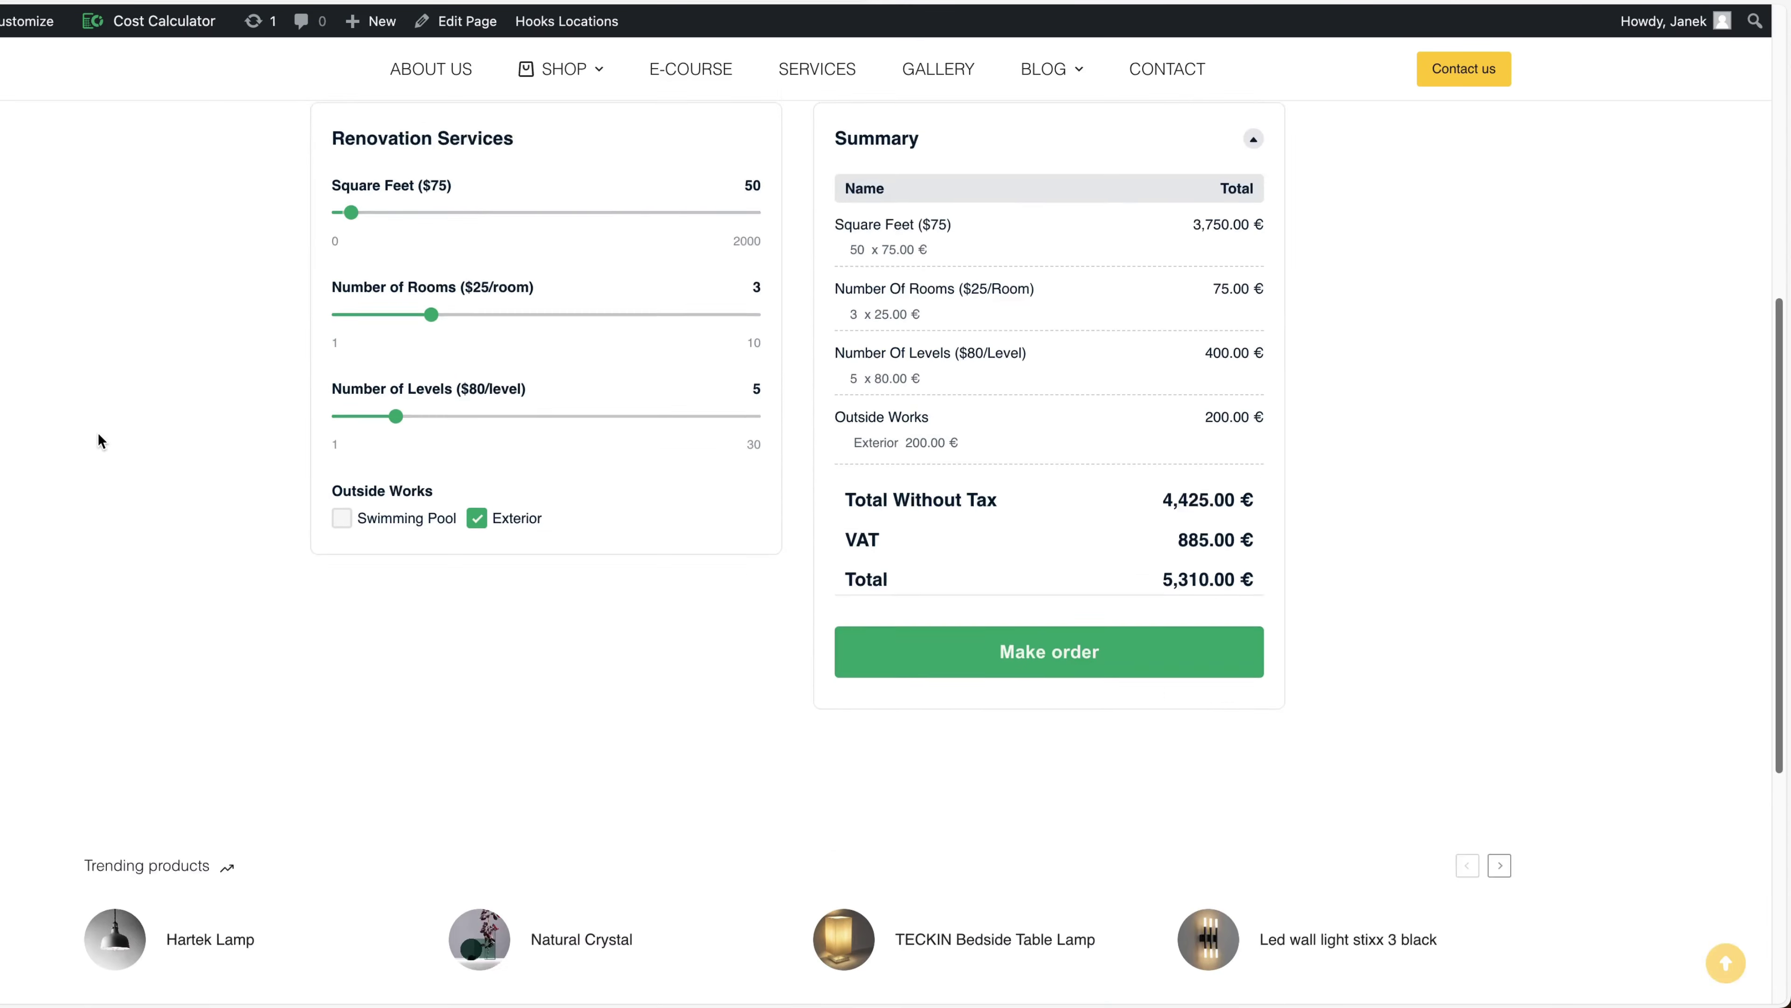
scroll(101, 440, up, 2)
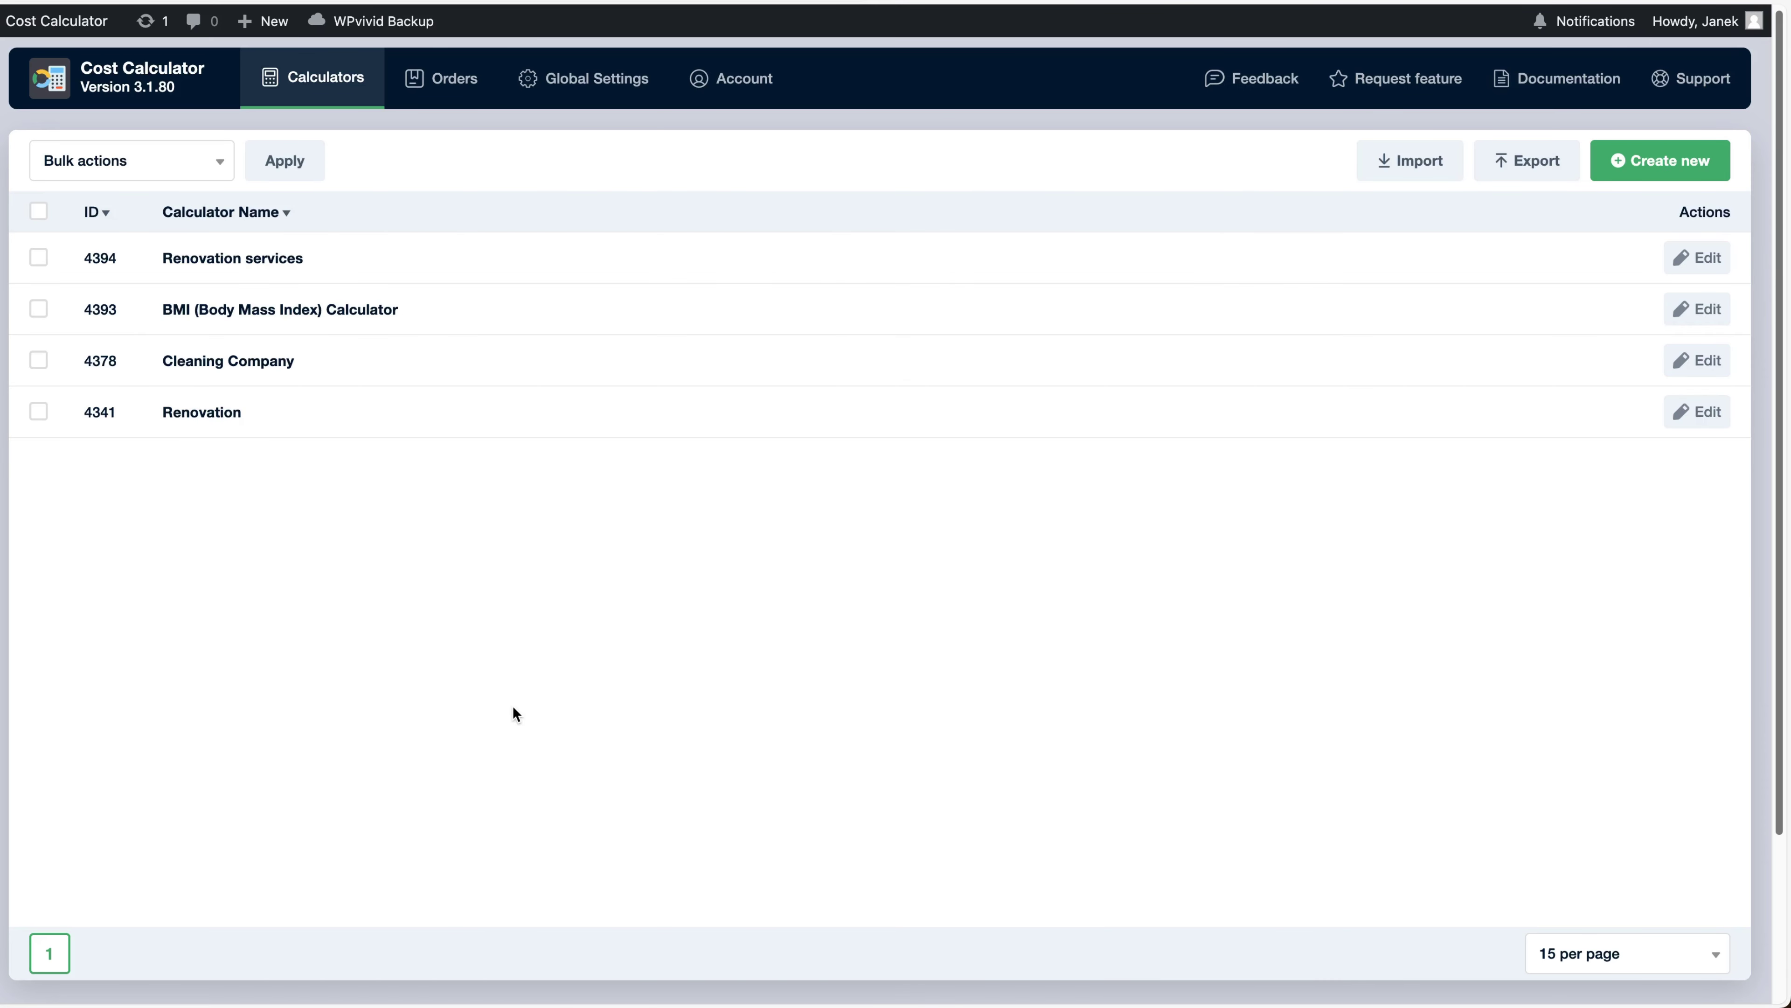
Open Renovation services for editing and view its Previous version backups without restoring
click(266, 258)
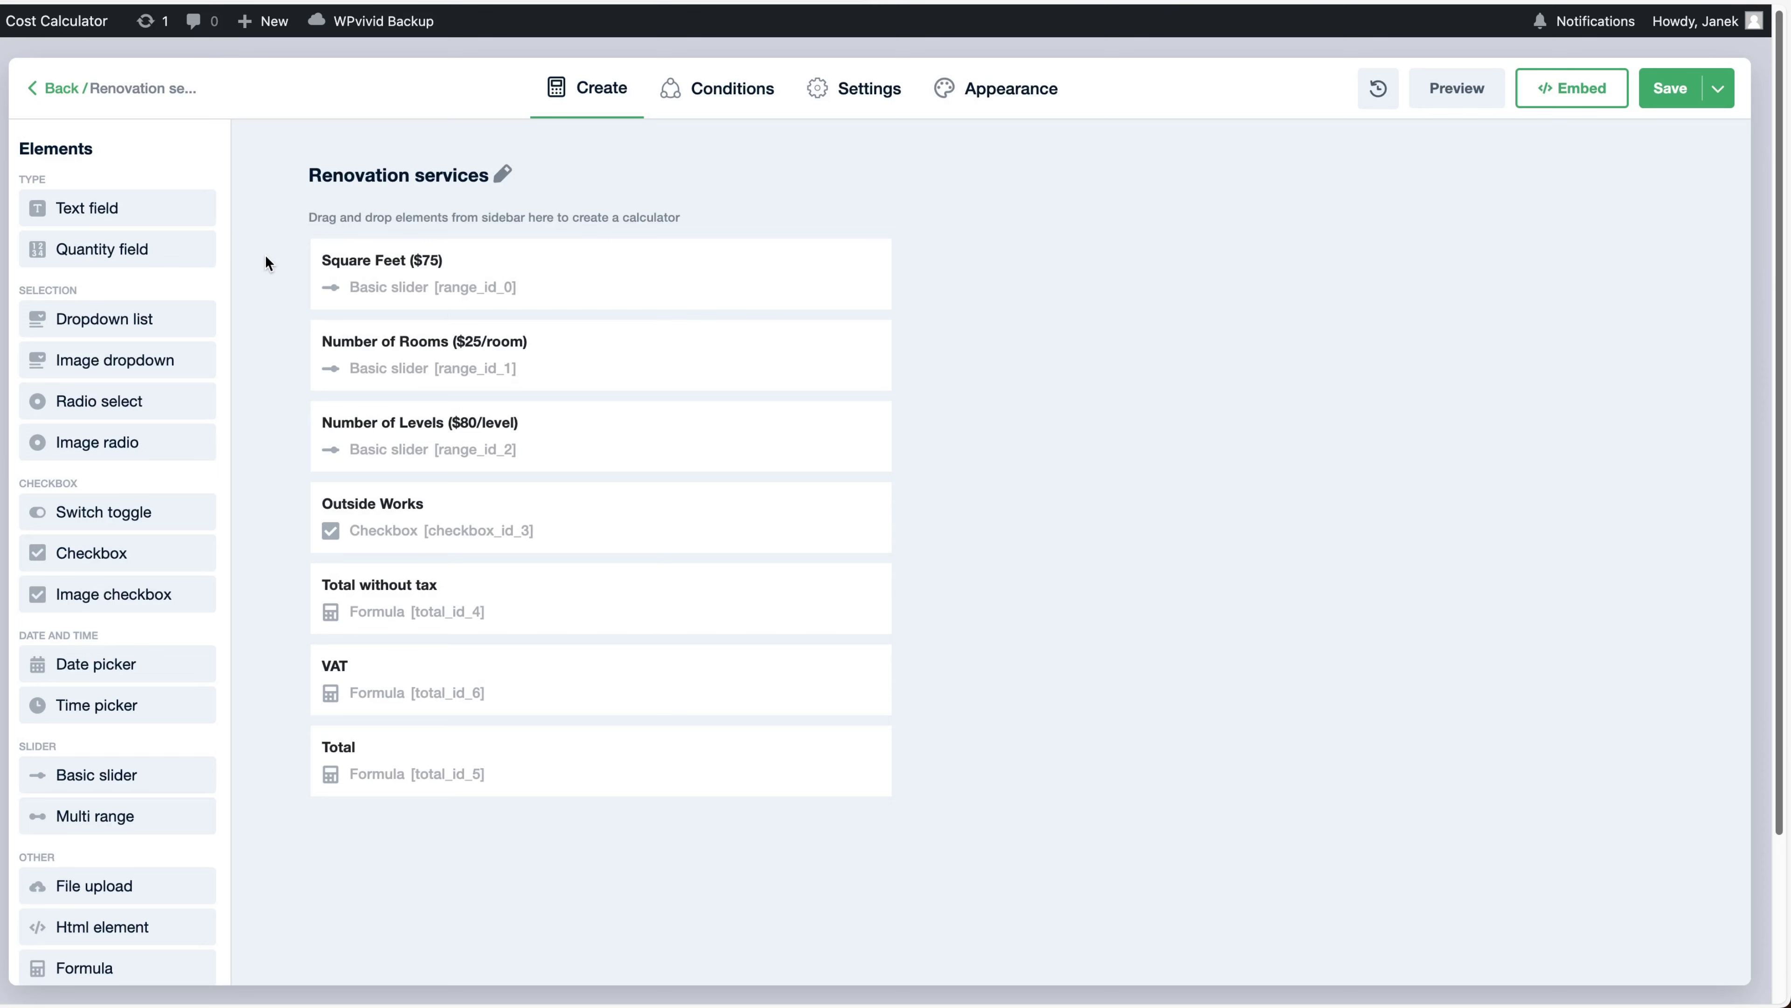
click(1378, 86)
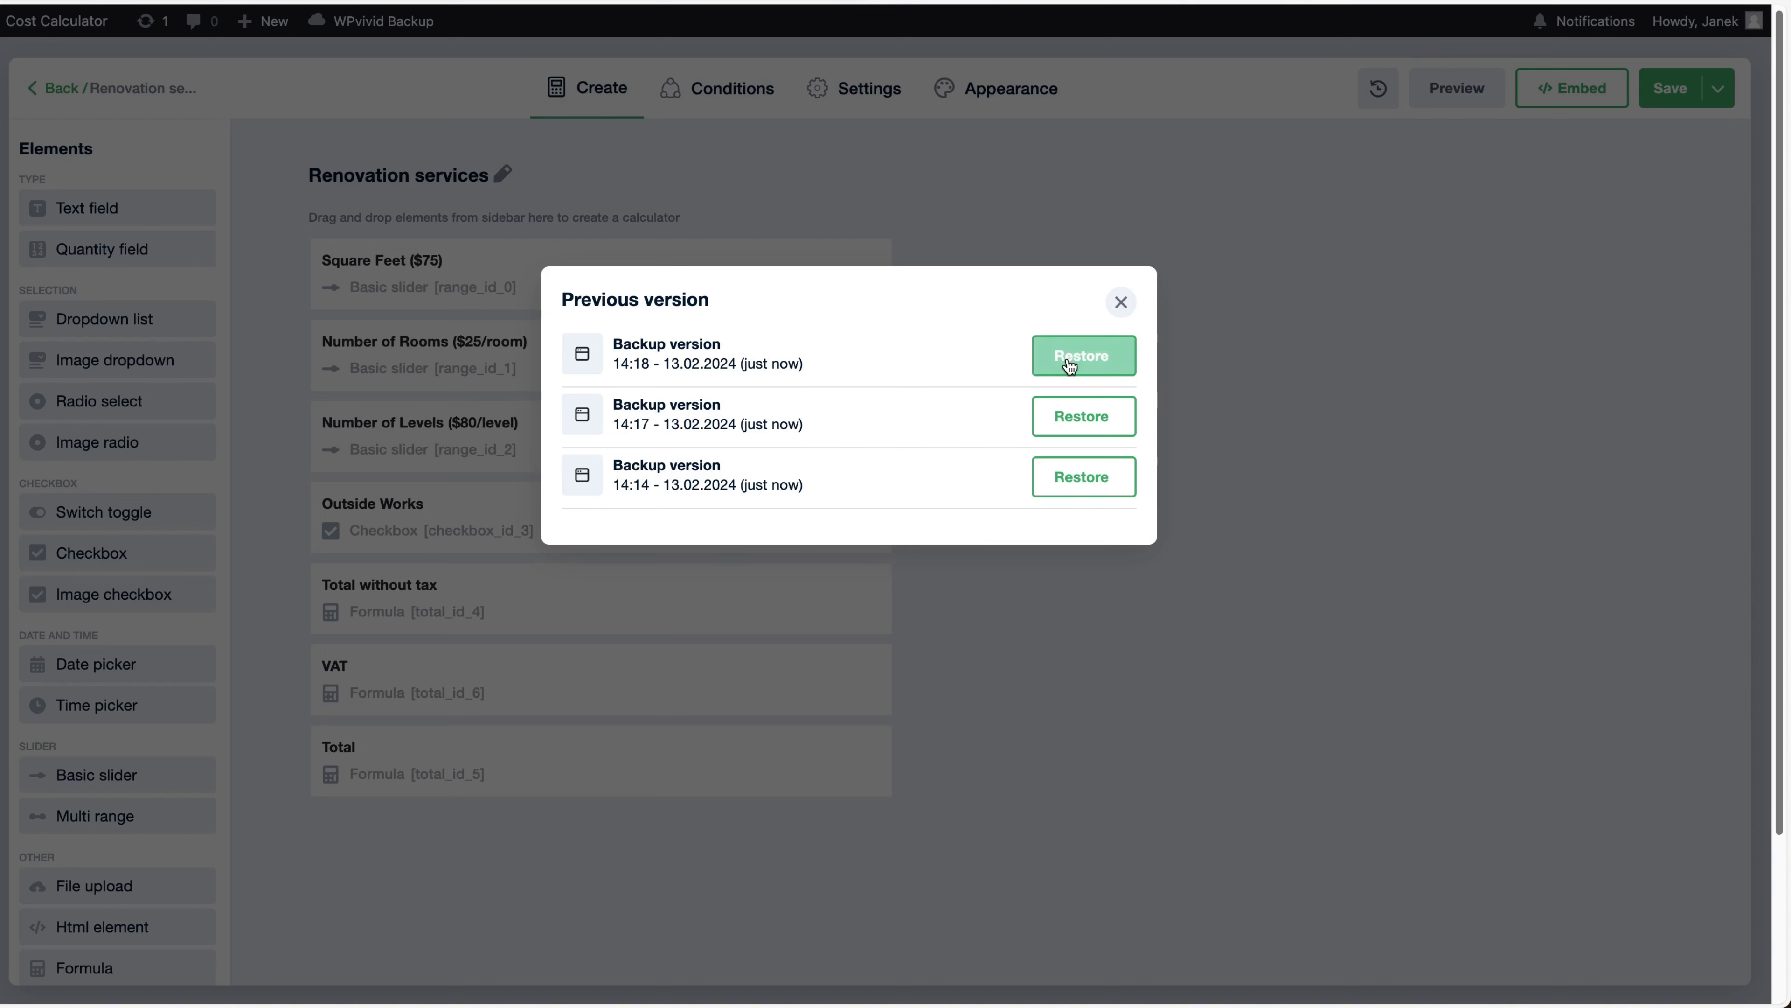
click(1120, 301)
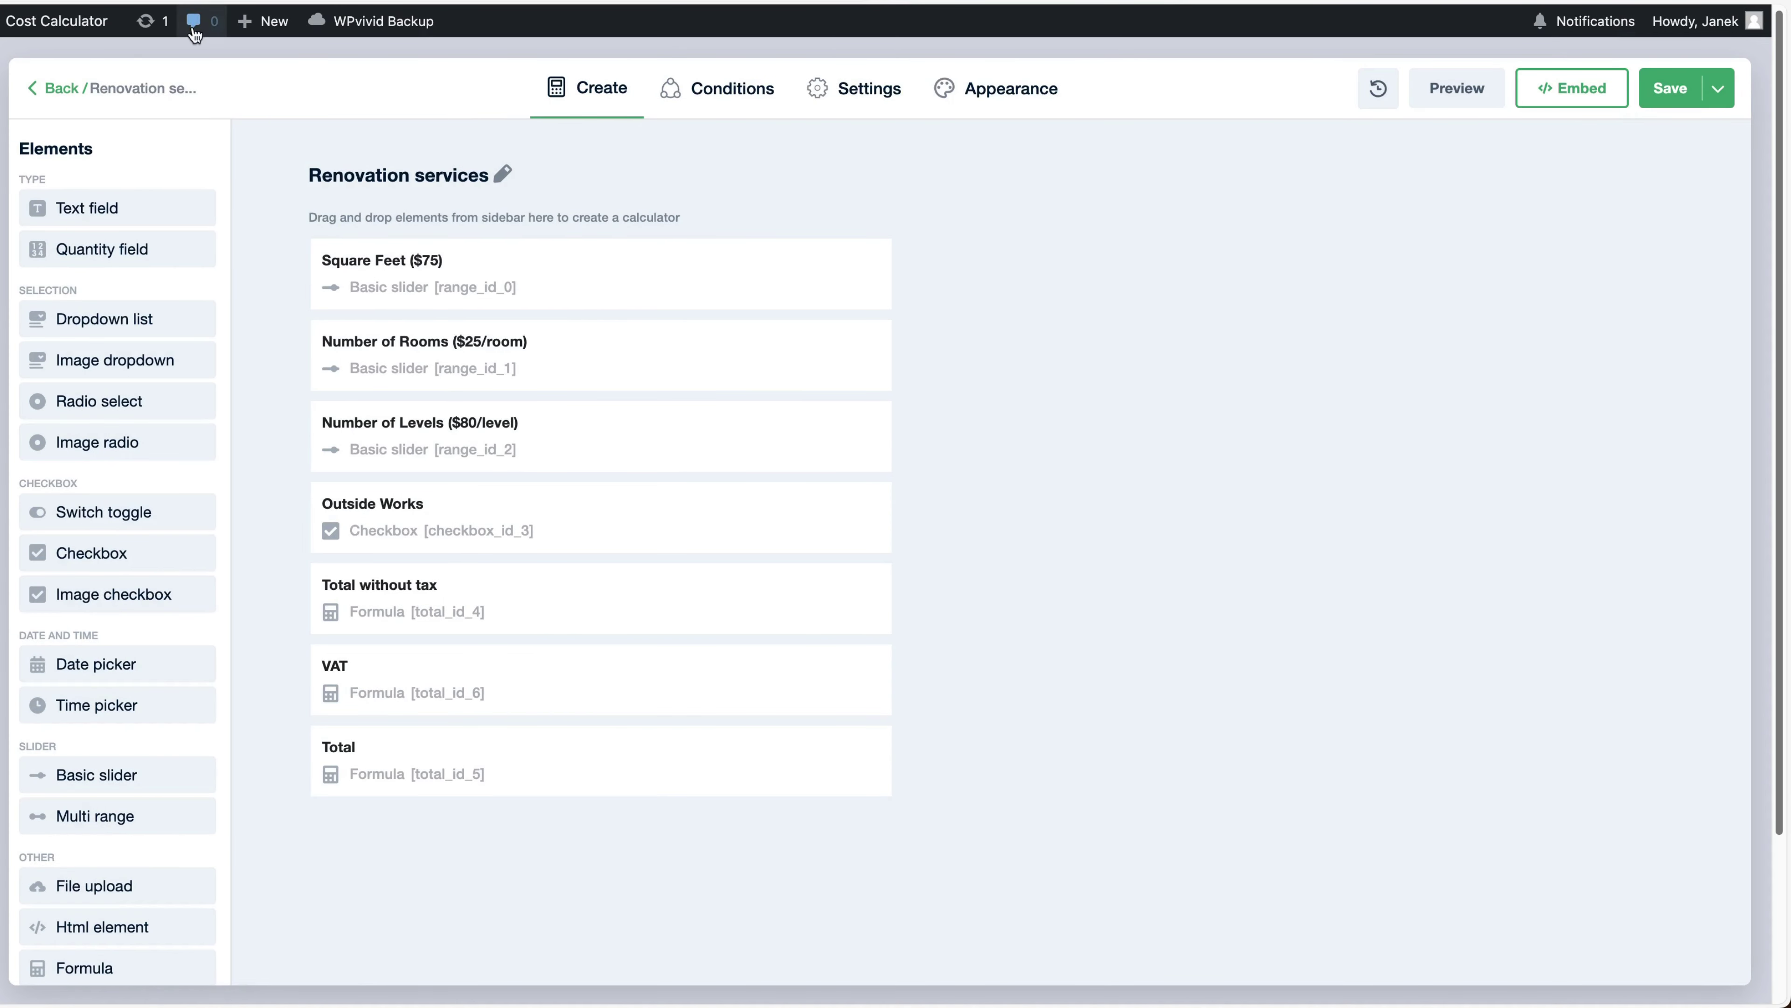
Open the Orders list from the admin bar and view the newest order's details
mouse_move(43, 21)
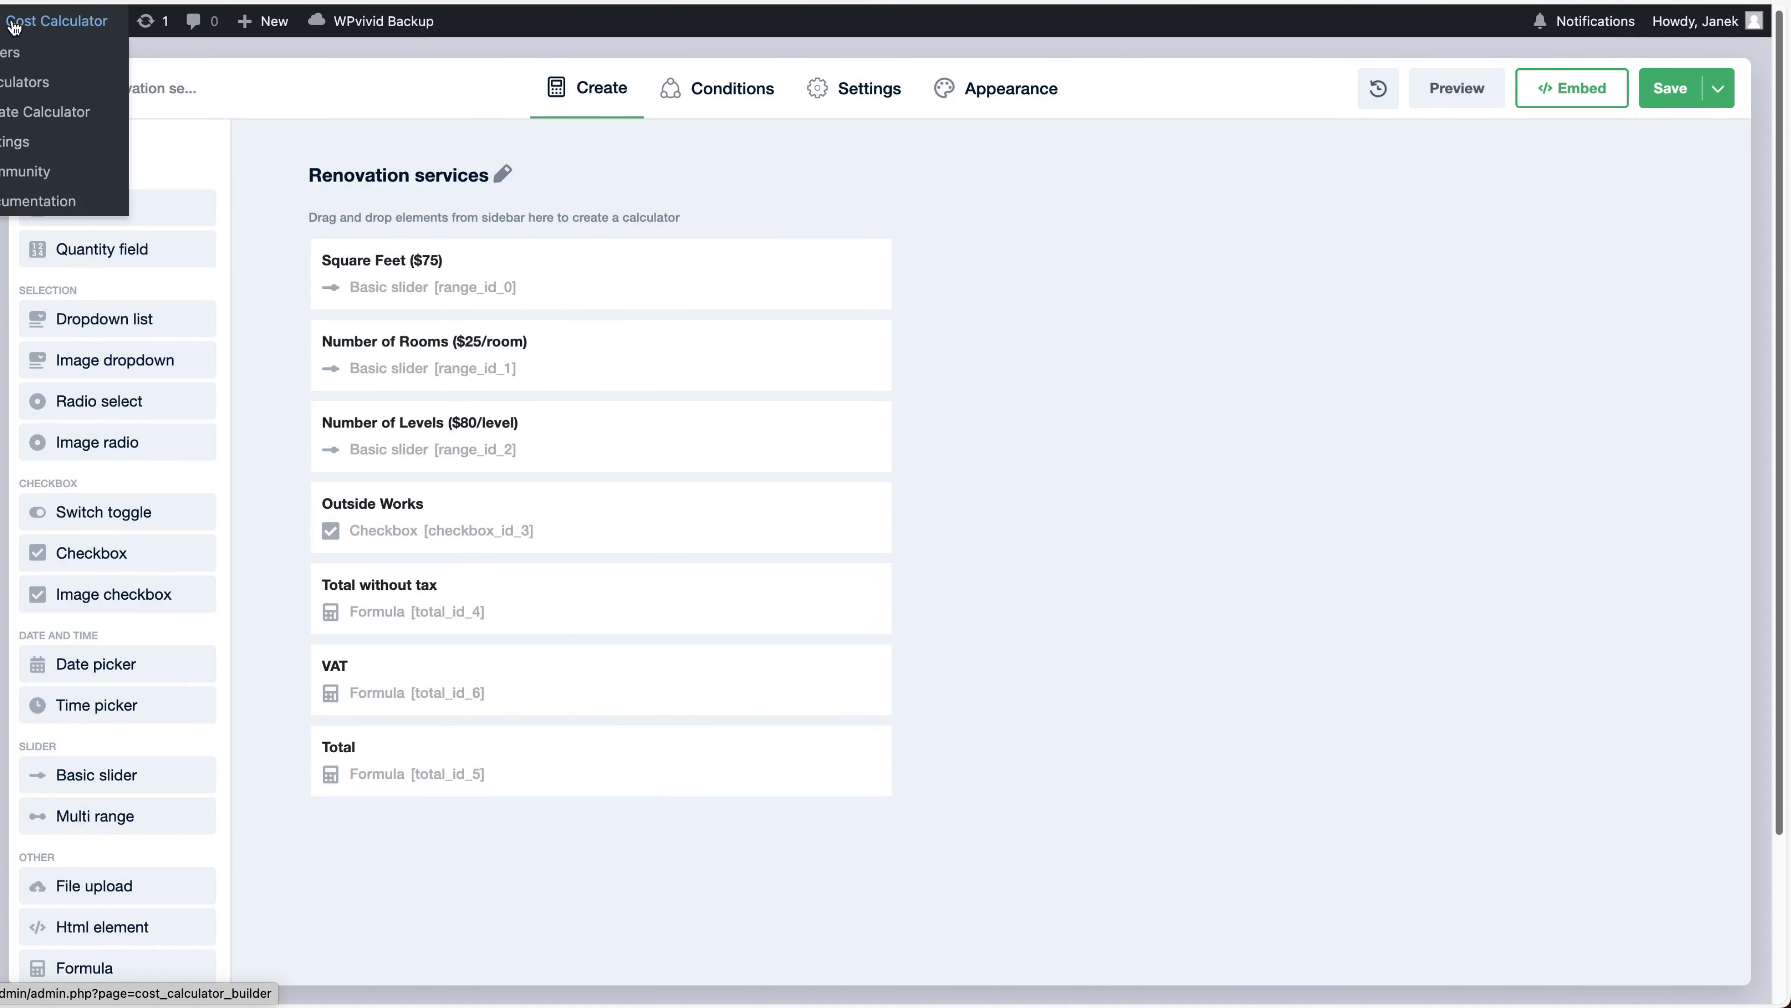
click(7, 53)
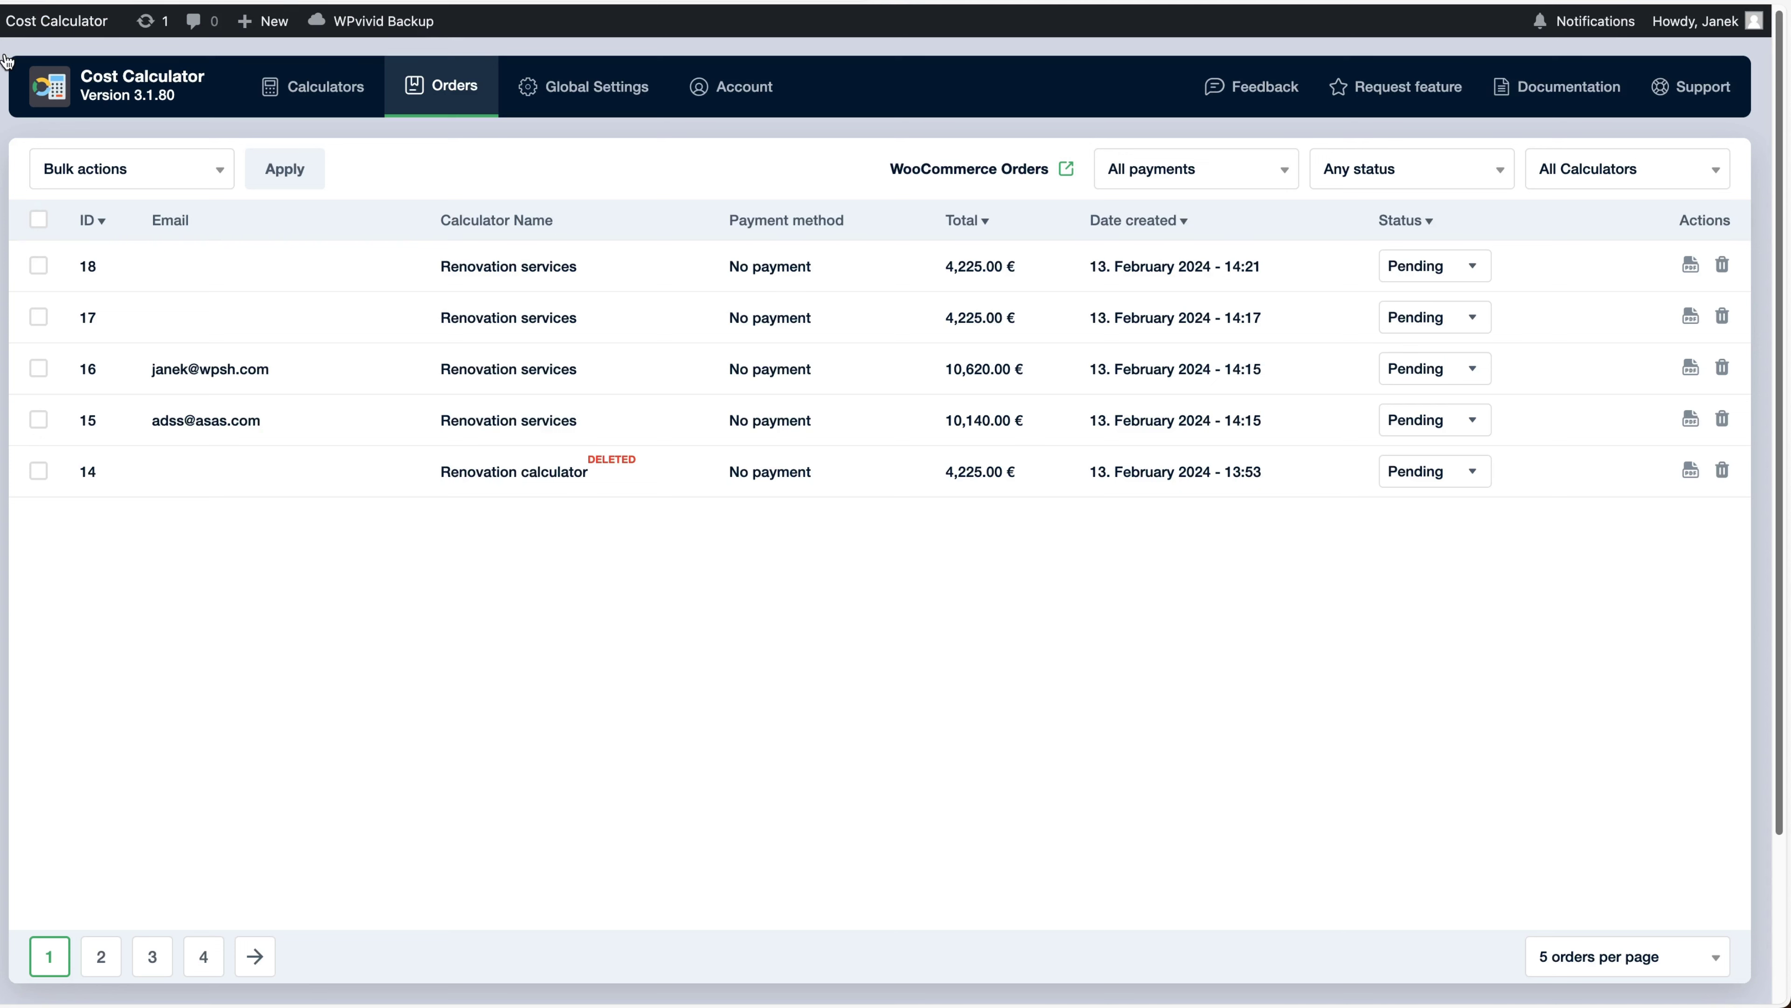
click(1634, 278)
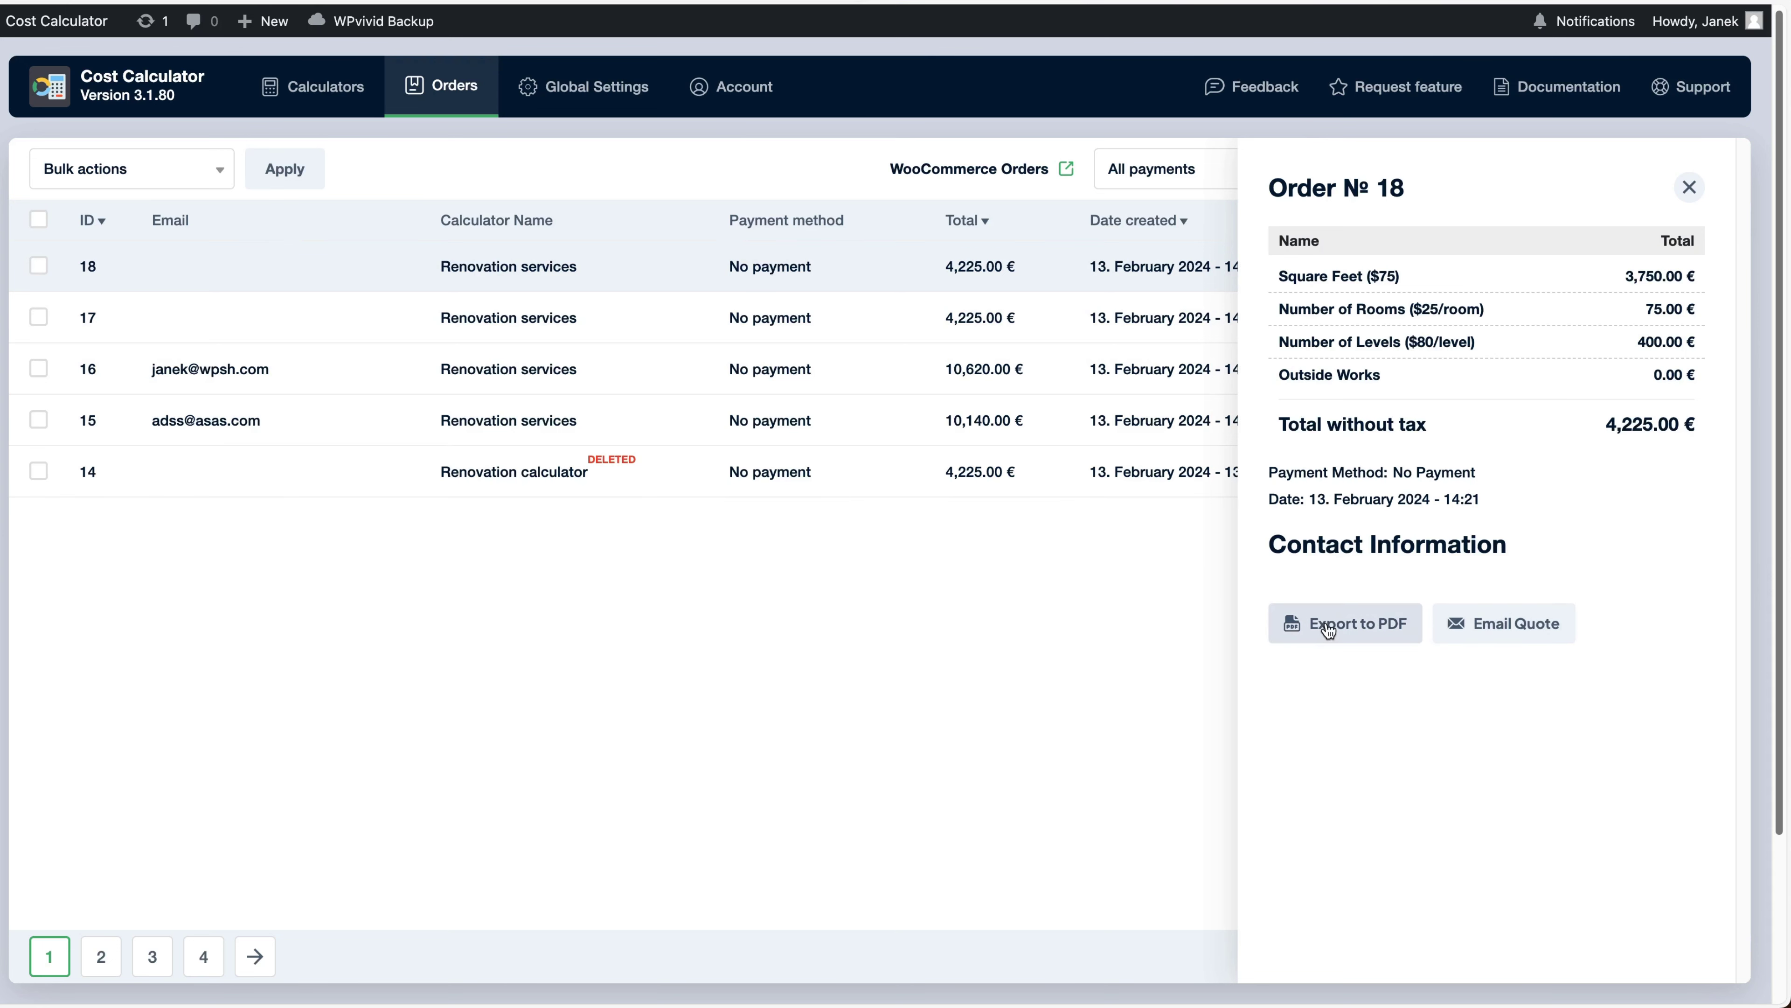
click(1686, 189)
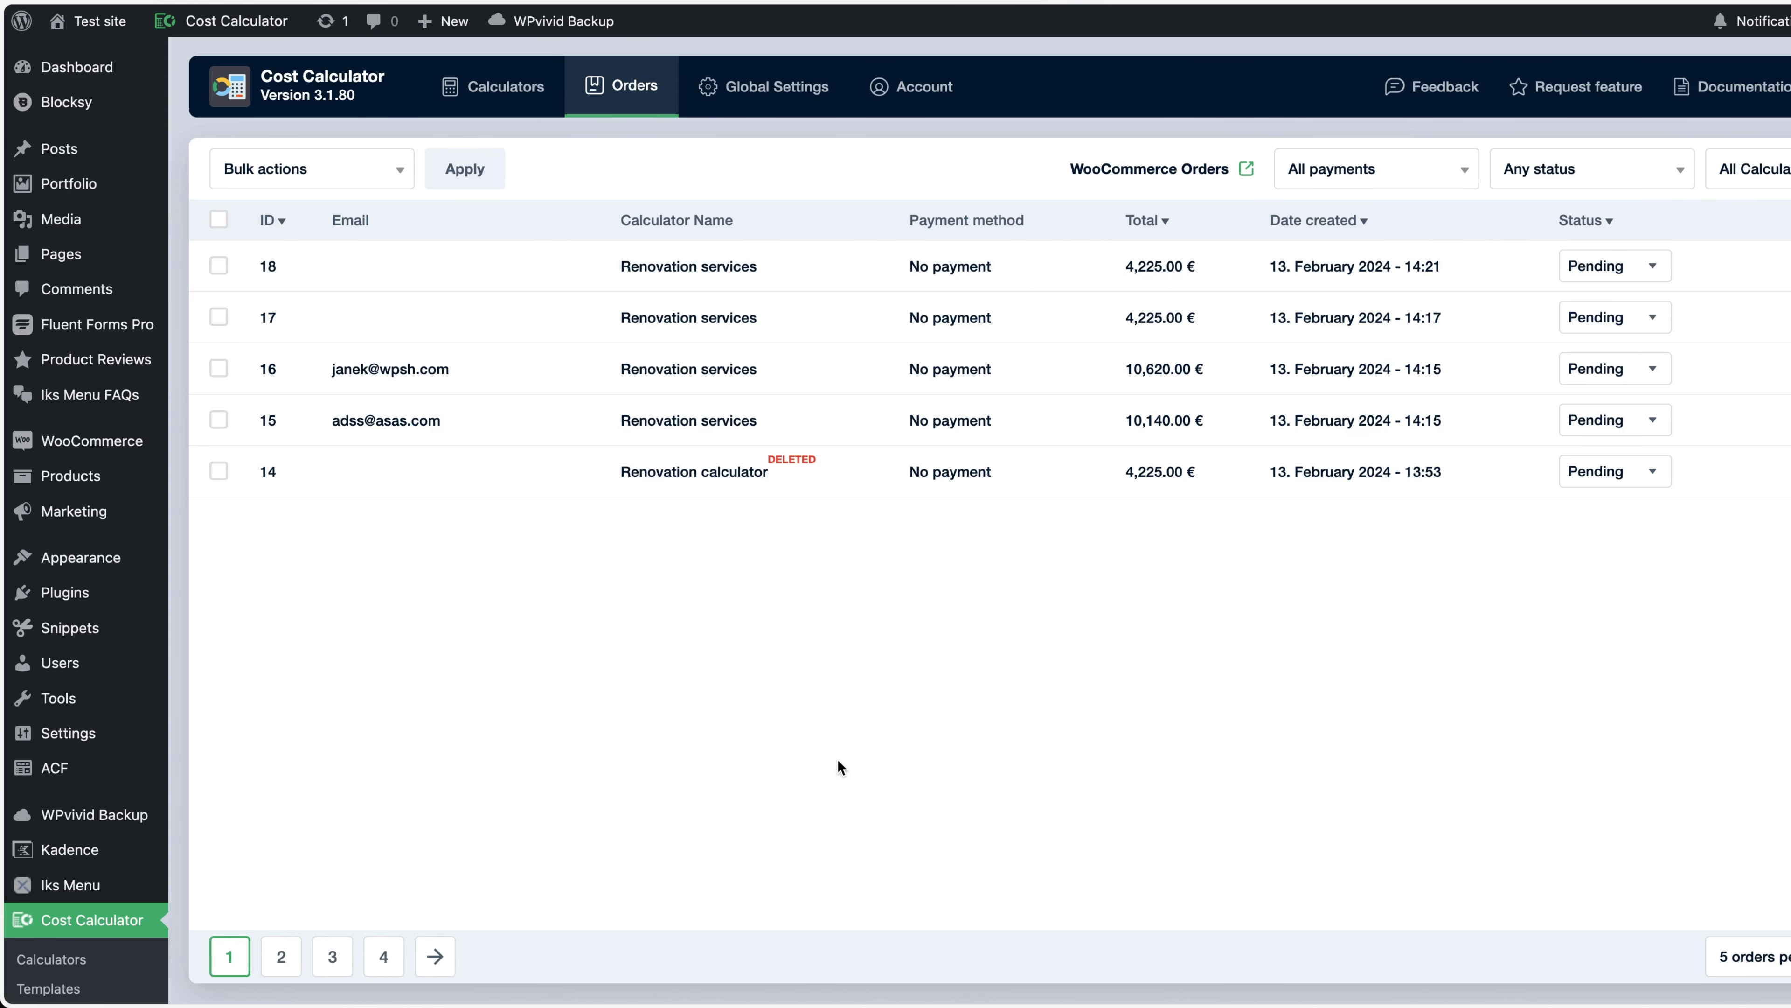
Enable WooCommerce Checkout with product Renovation, no product replacement and redirect to checkout, then save
mouse_move(92, 440)
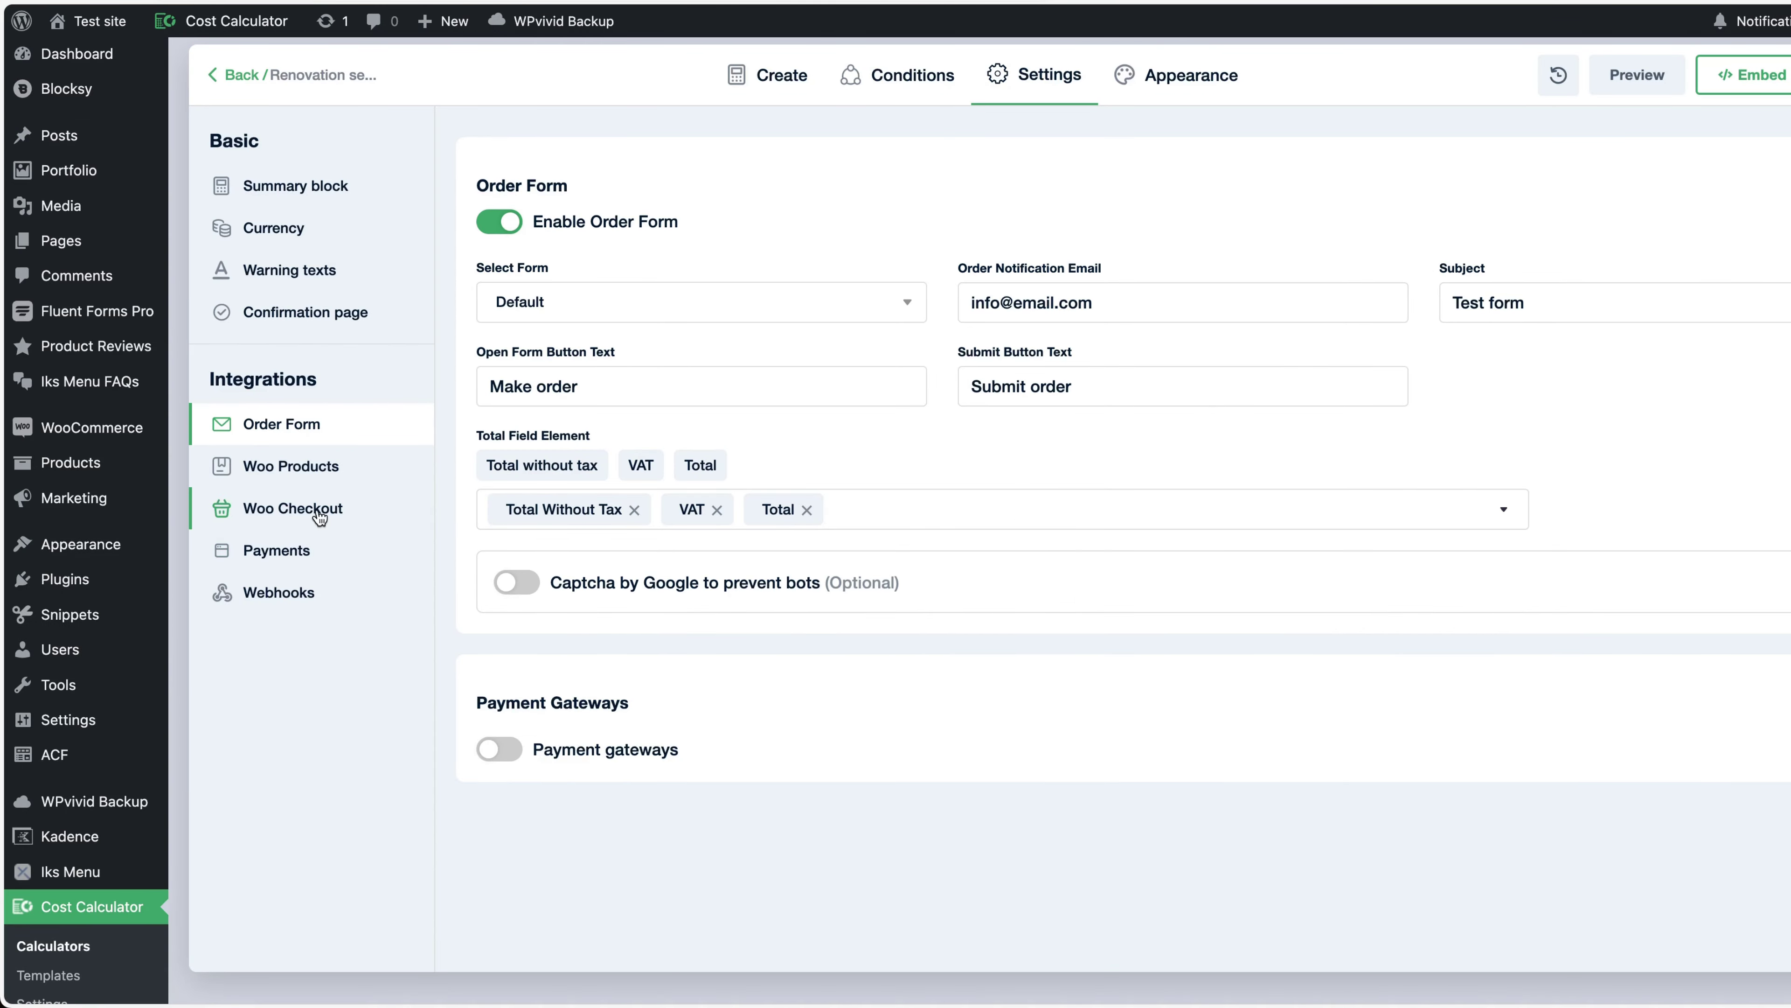
scroll(319, 518, up, 1)
click(293, 477)
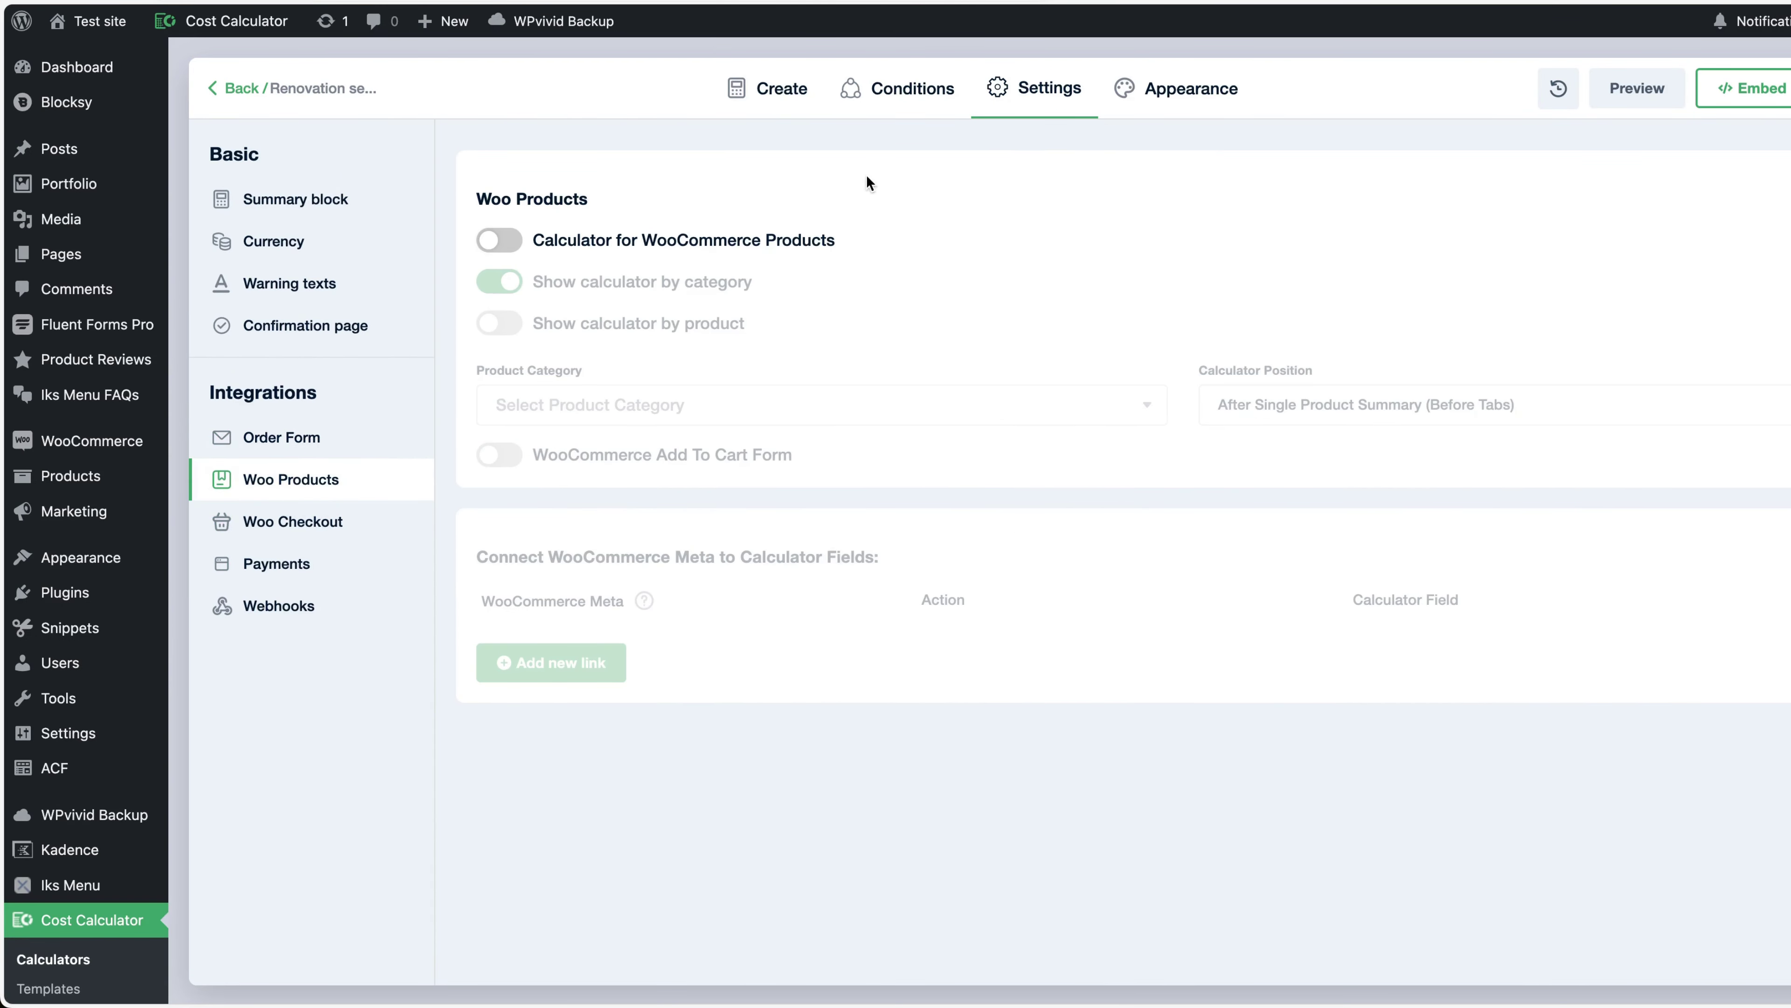
click(284, 523)
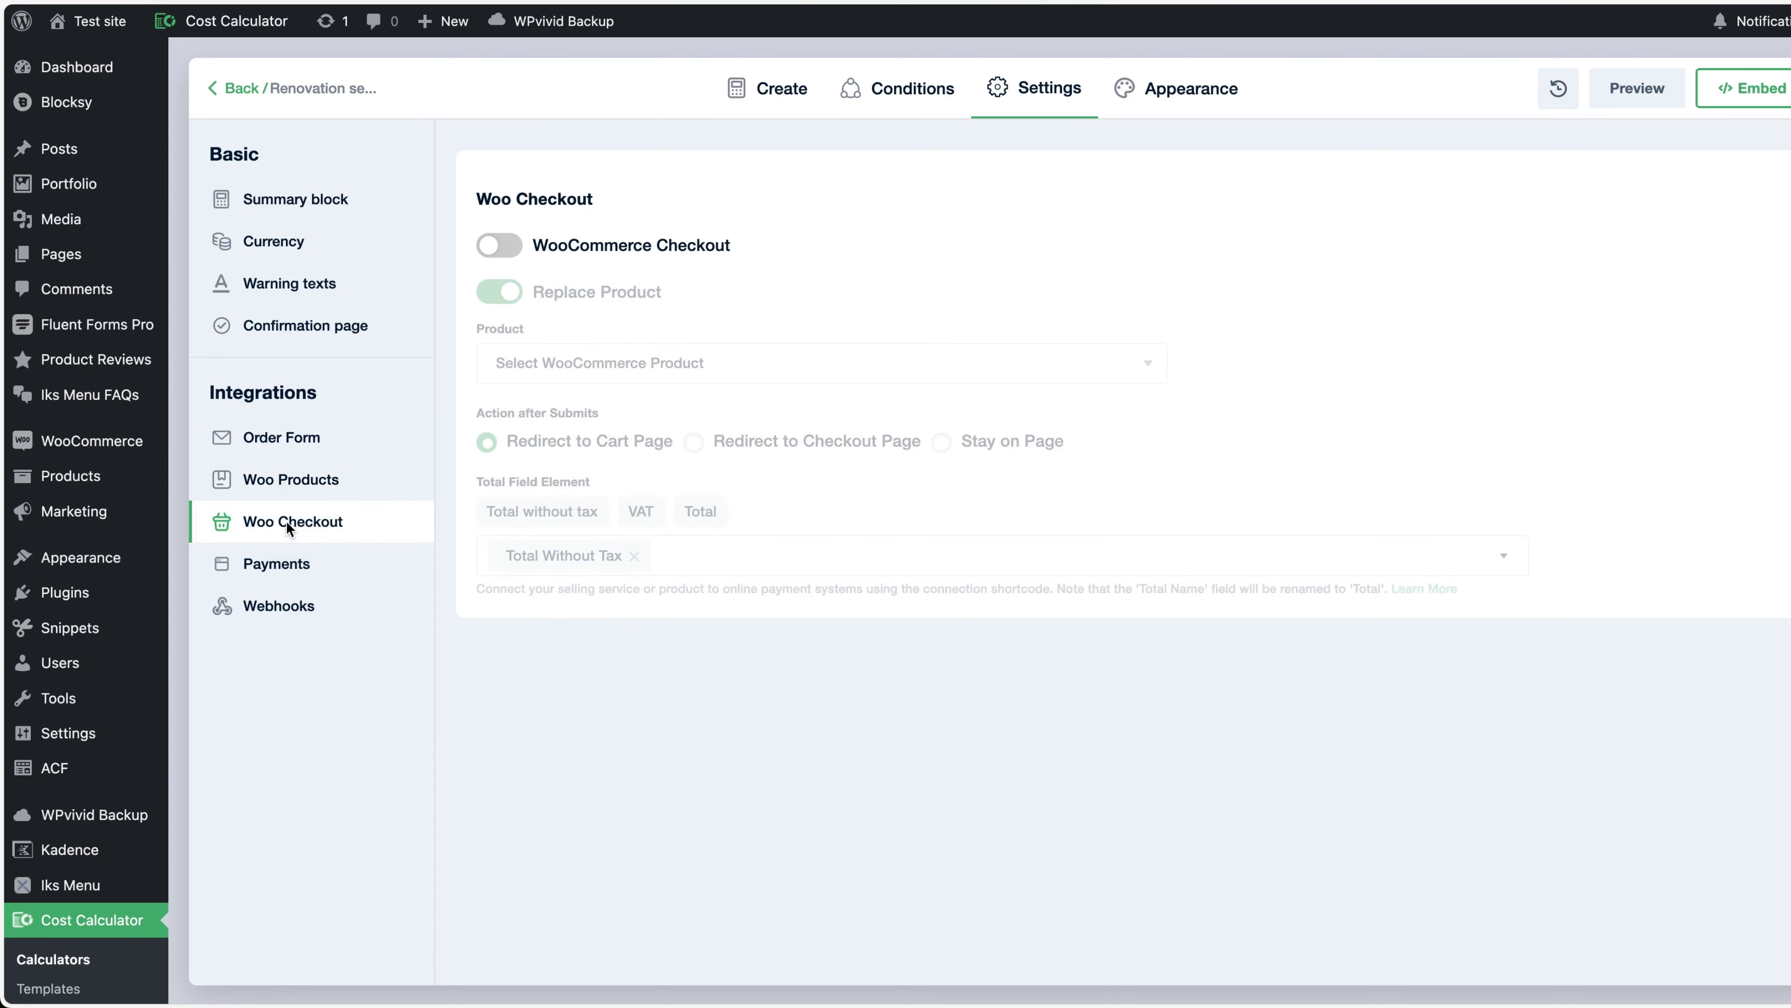
click(503, 247)
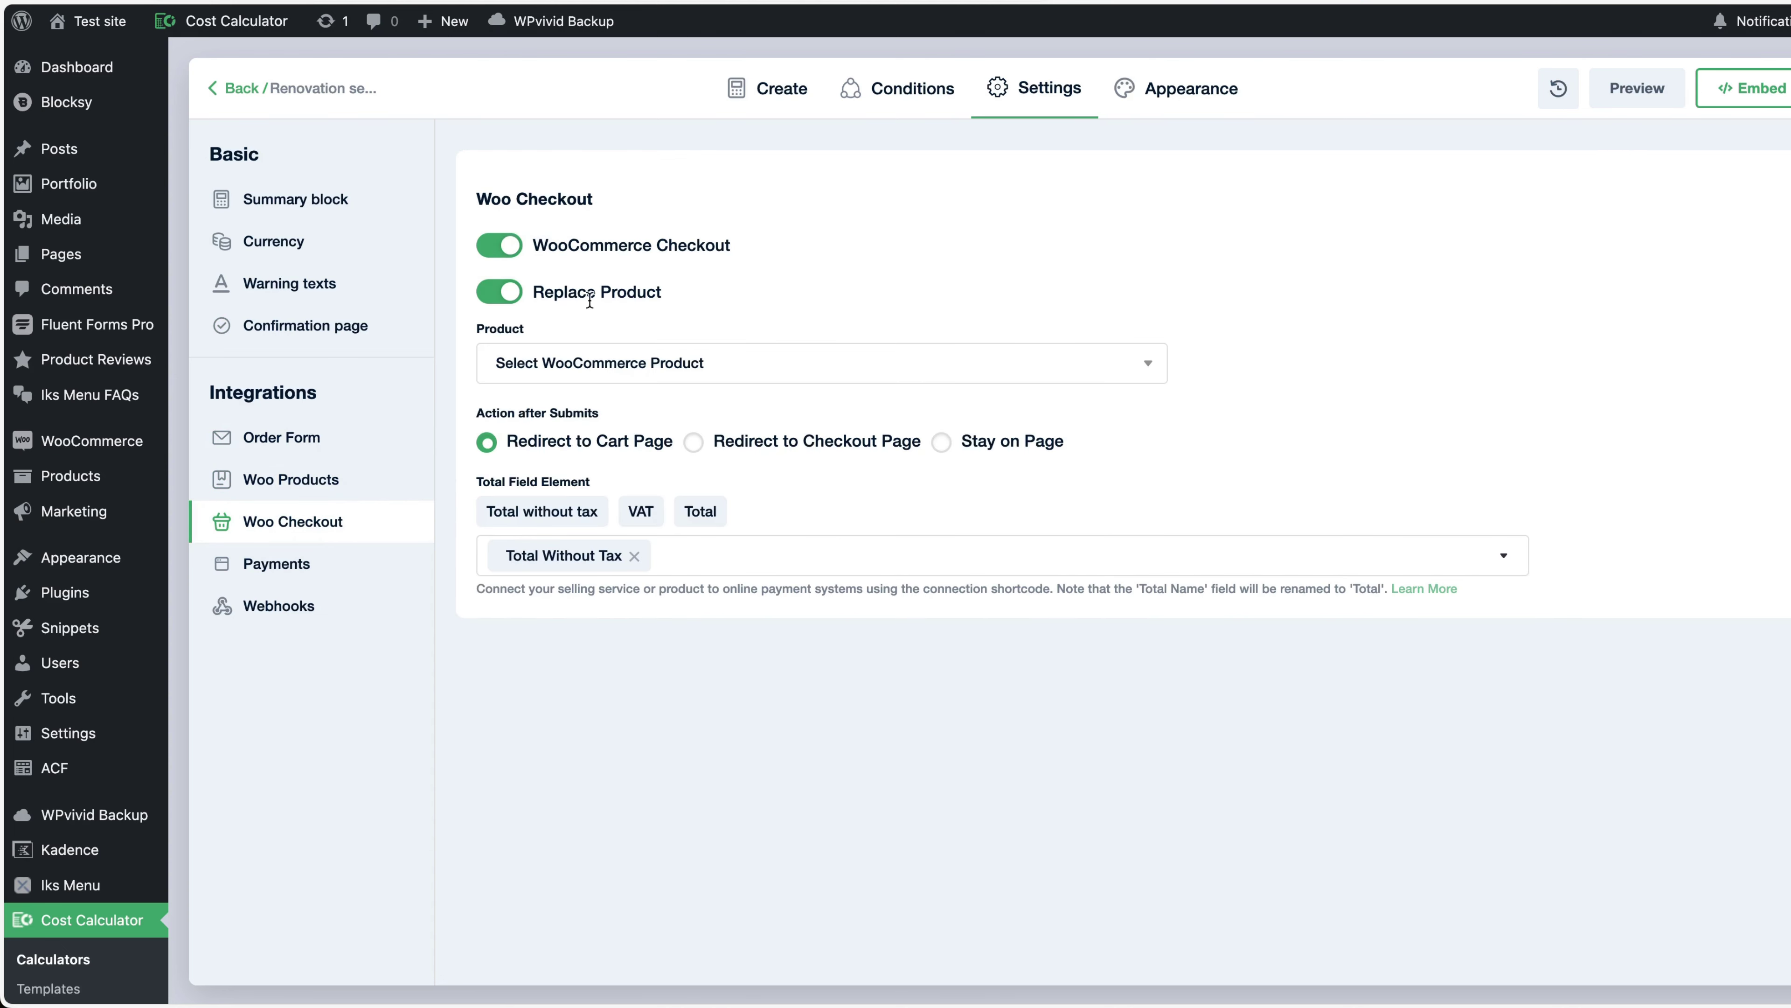
click(496, 300)
click(640, 364)
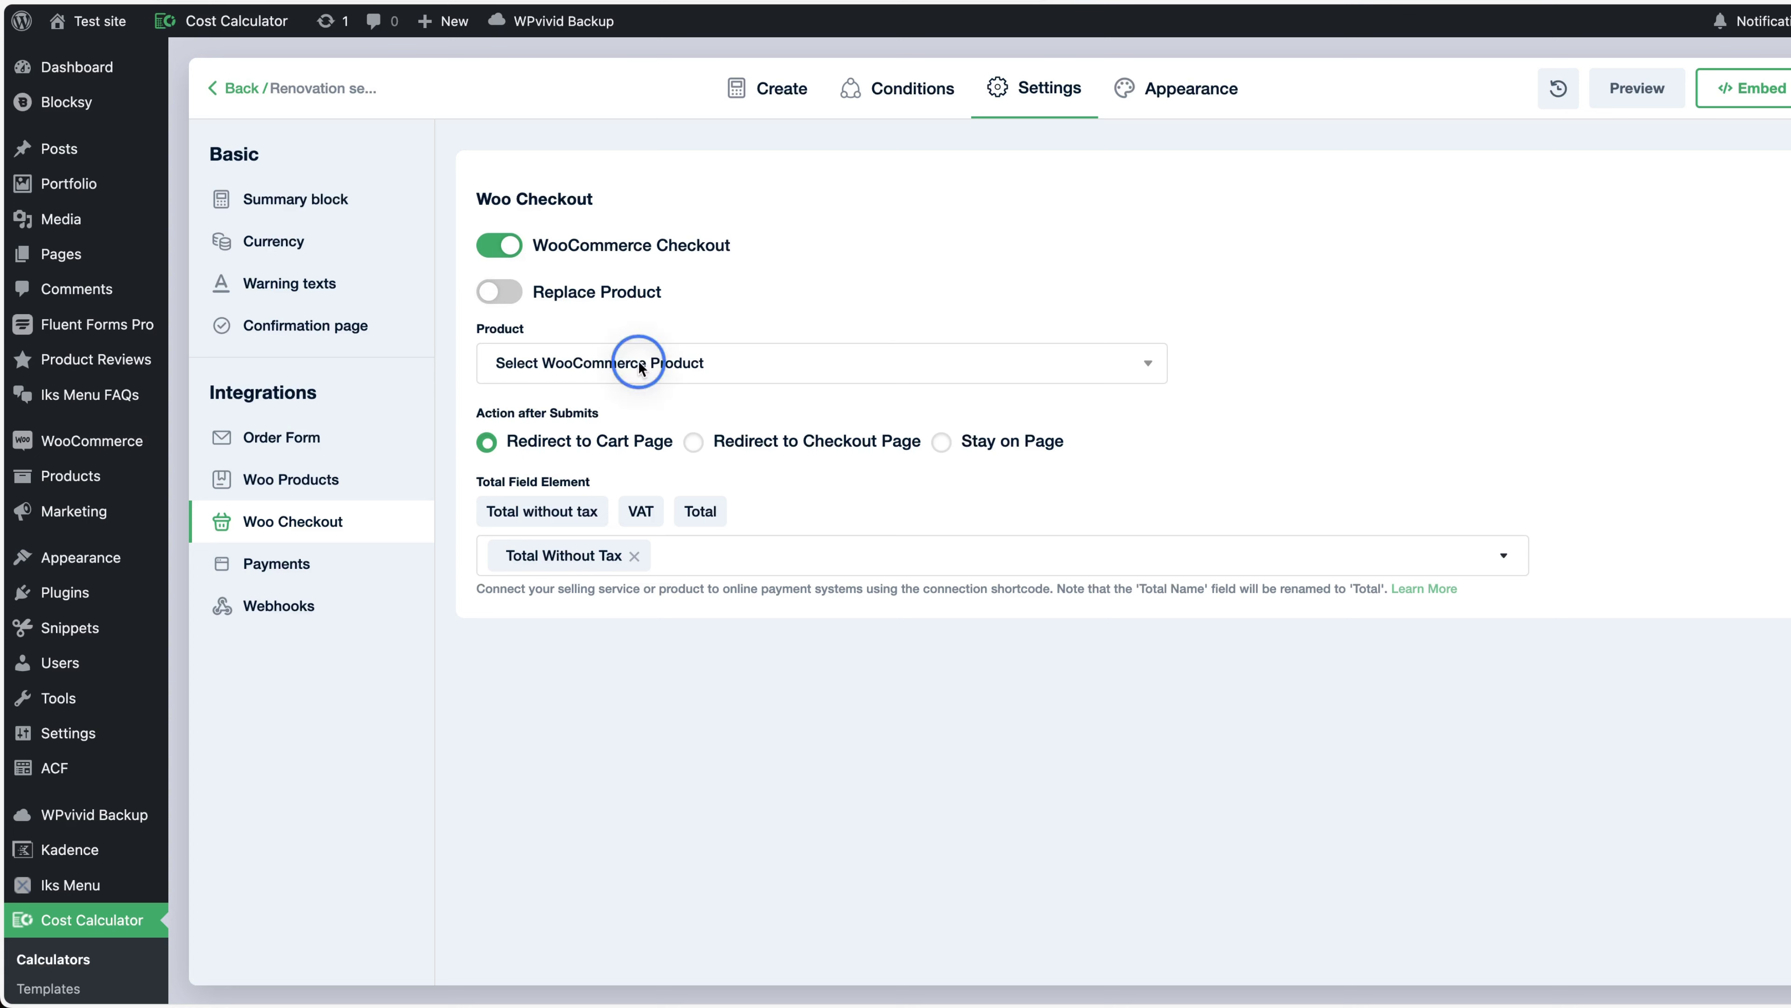
click(556, 385)
click(560, 392)
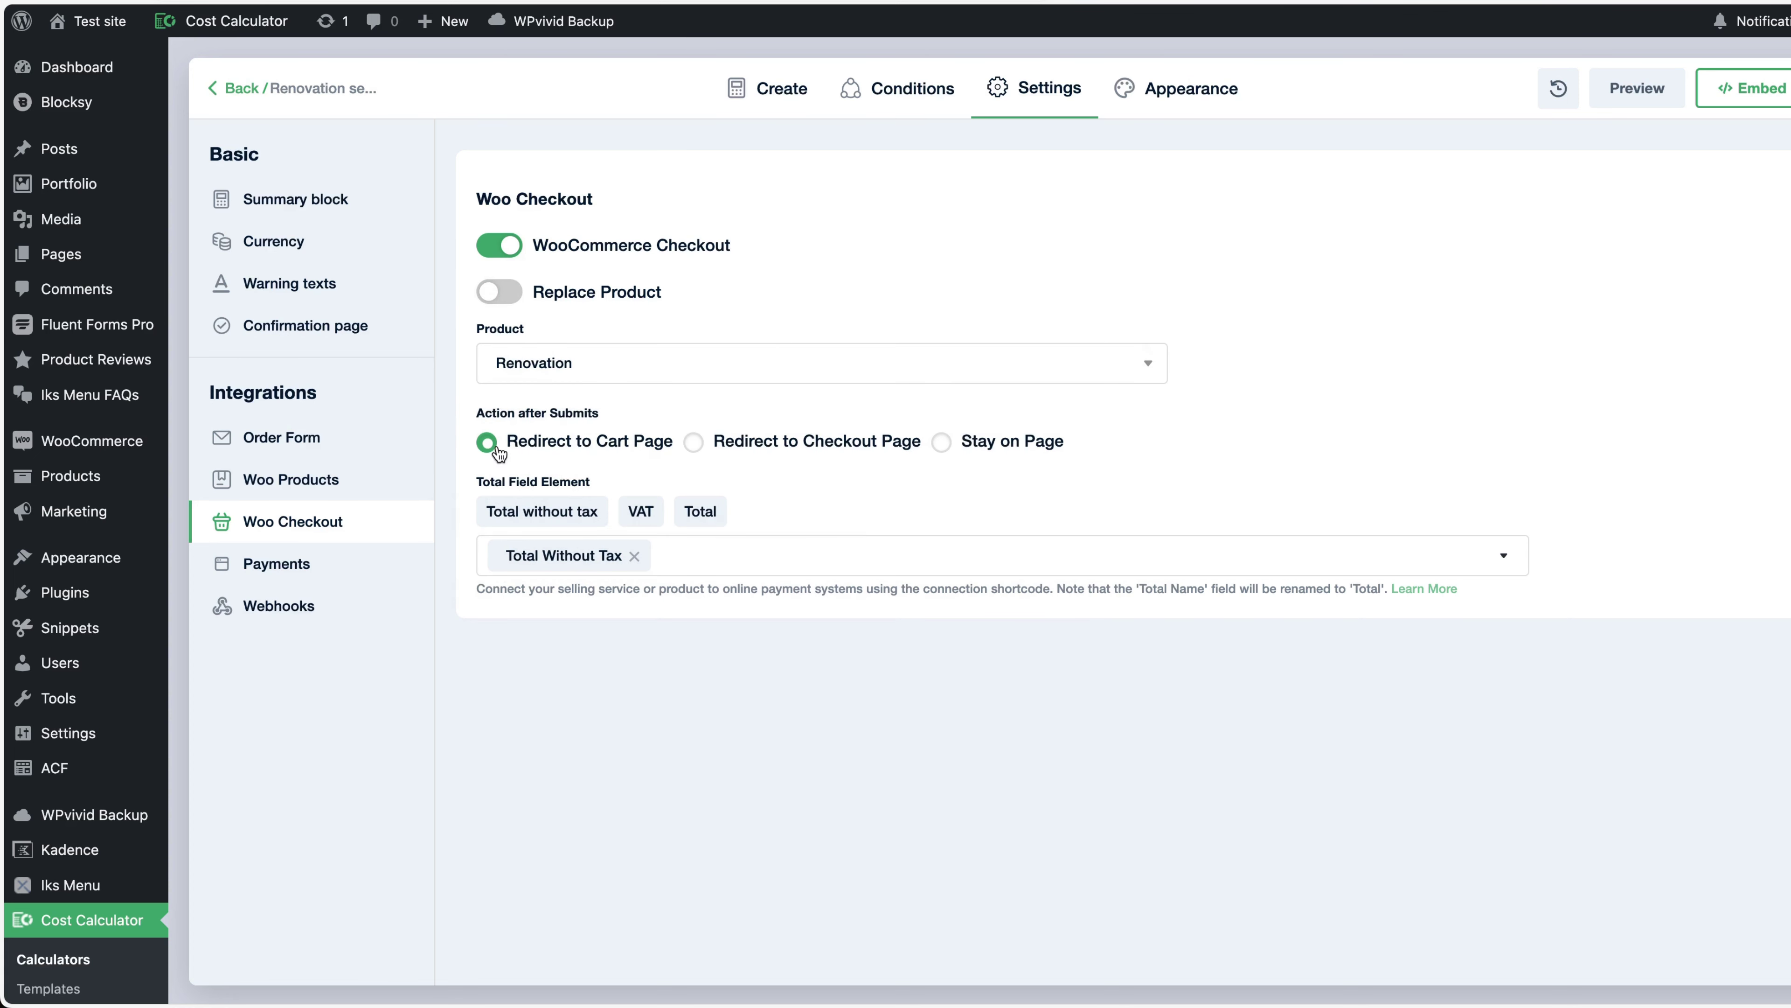
click(768, 441)
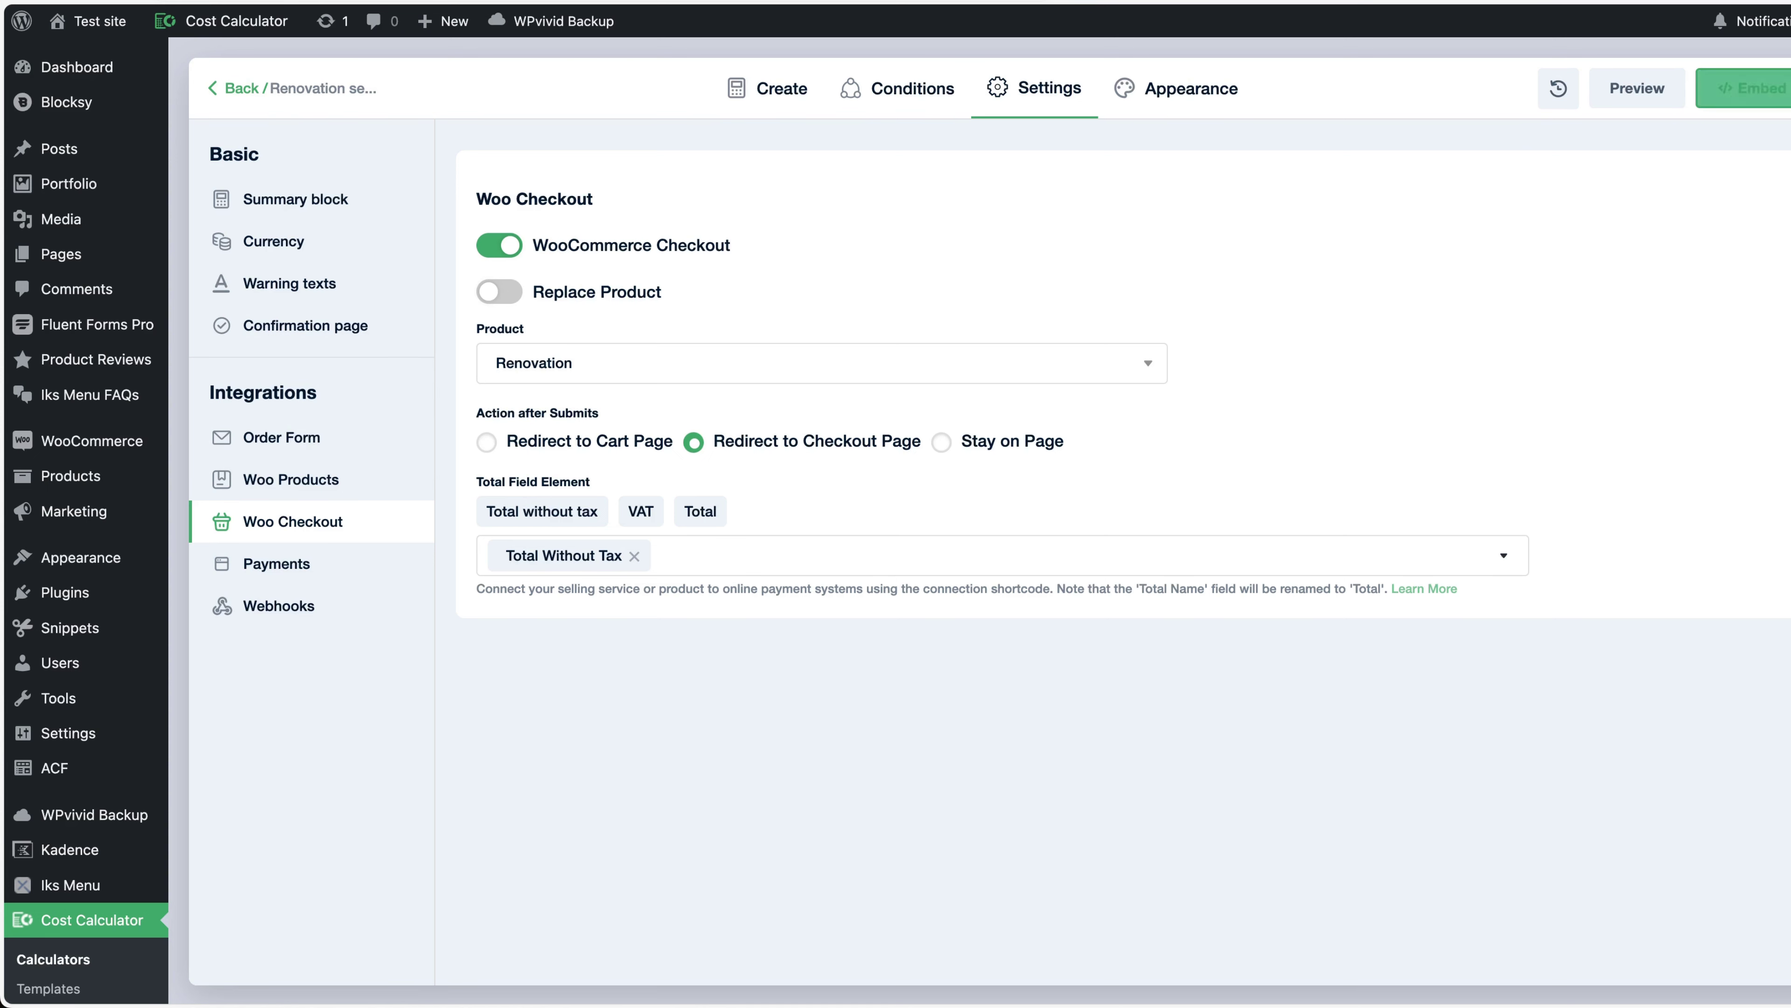
click(1787, 88)
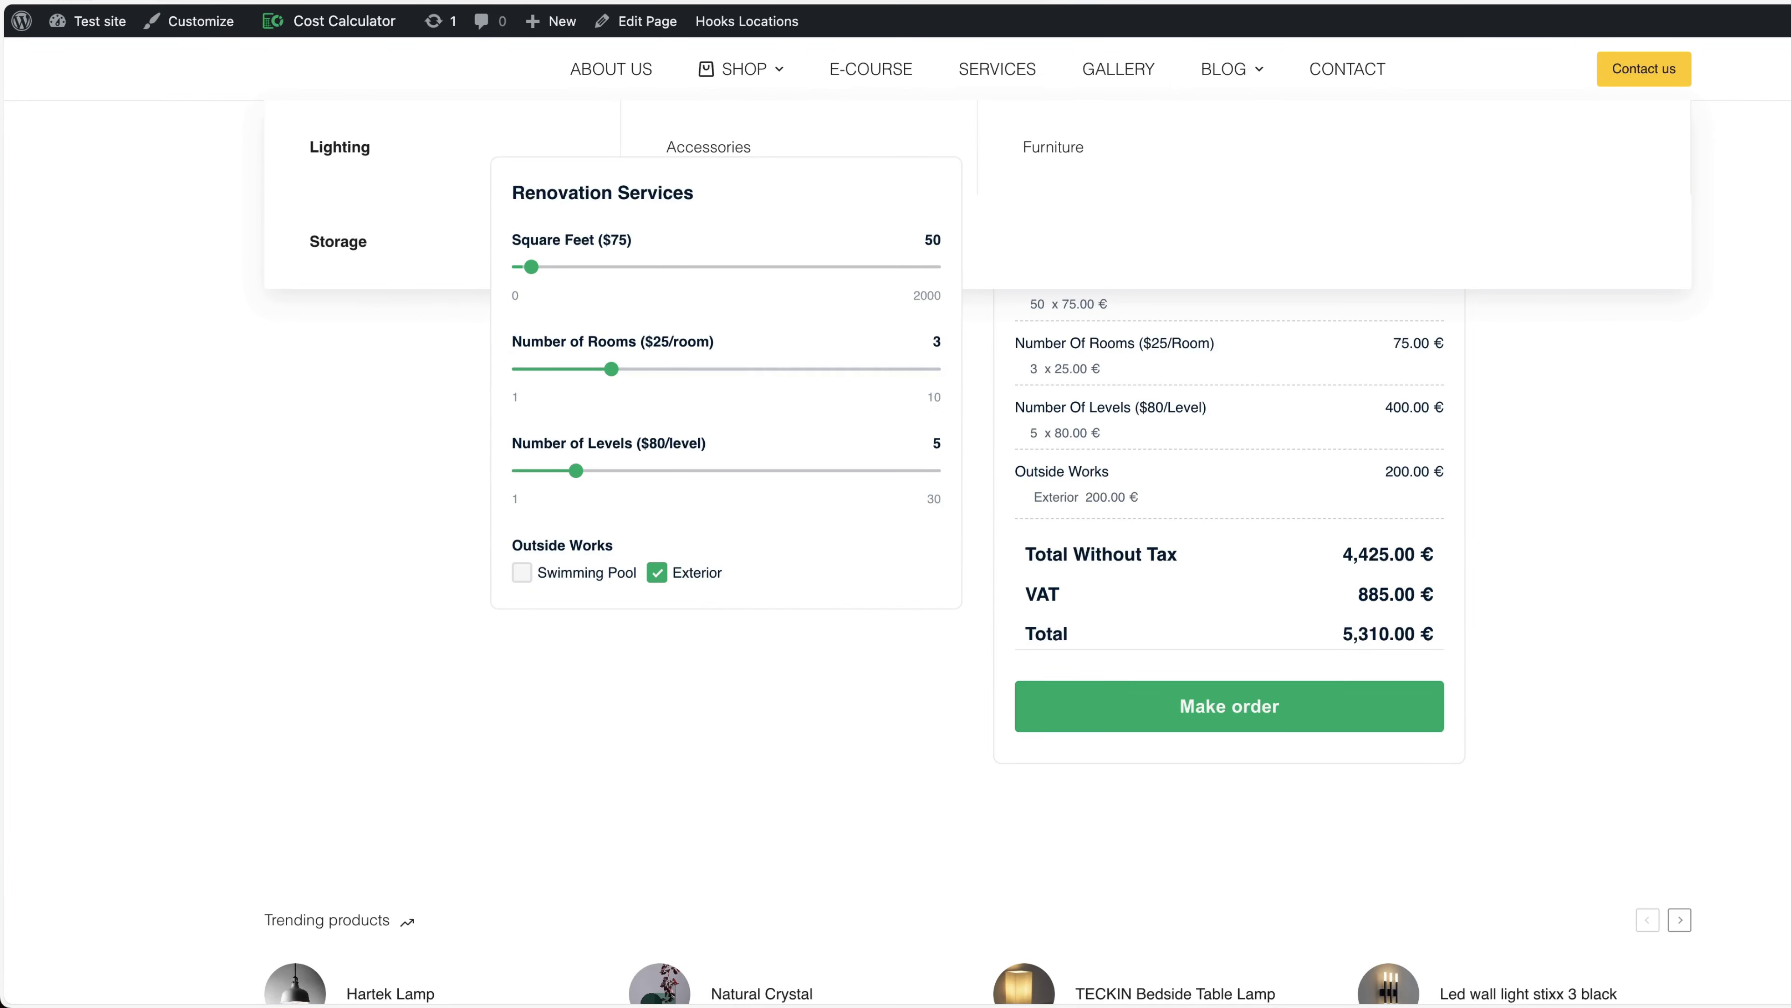
key(super+r)
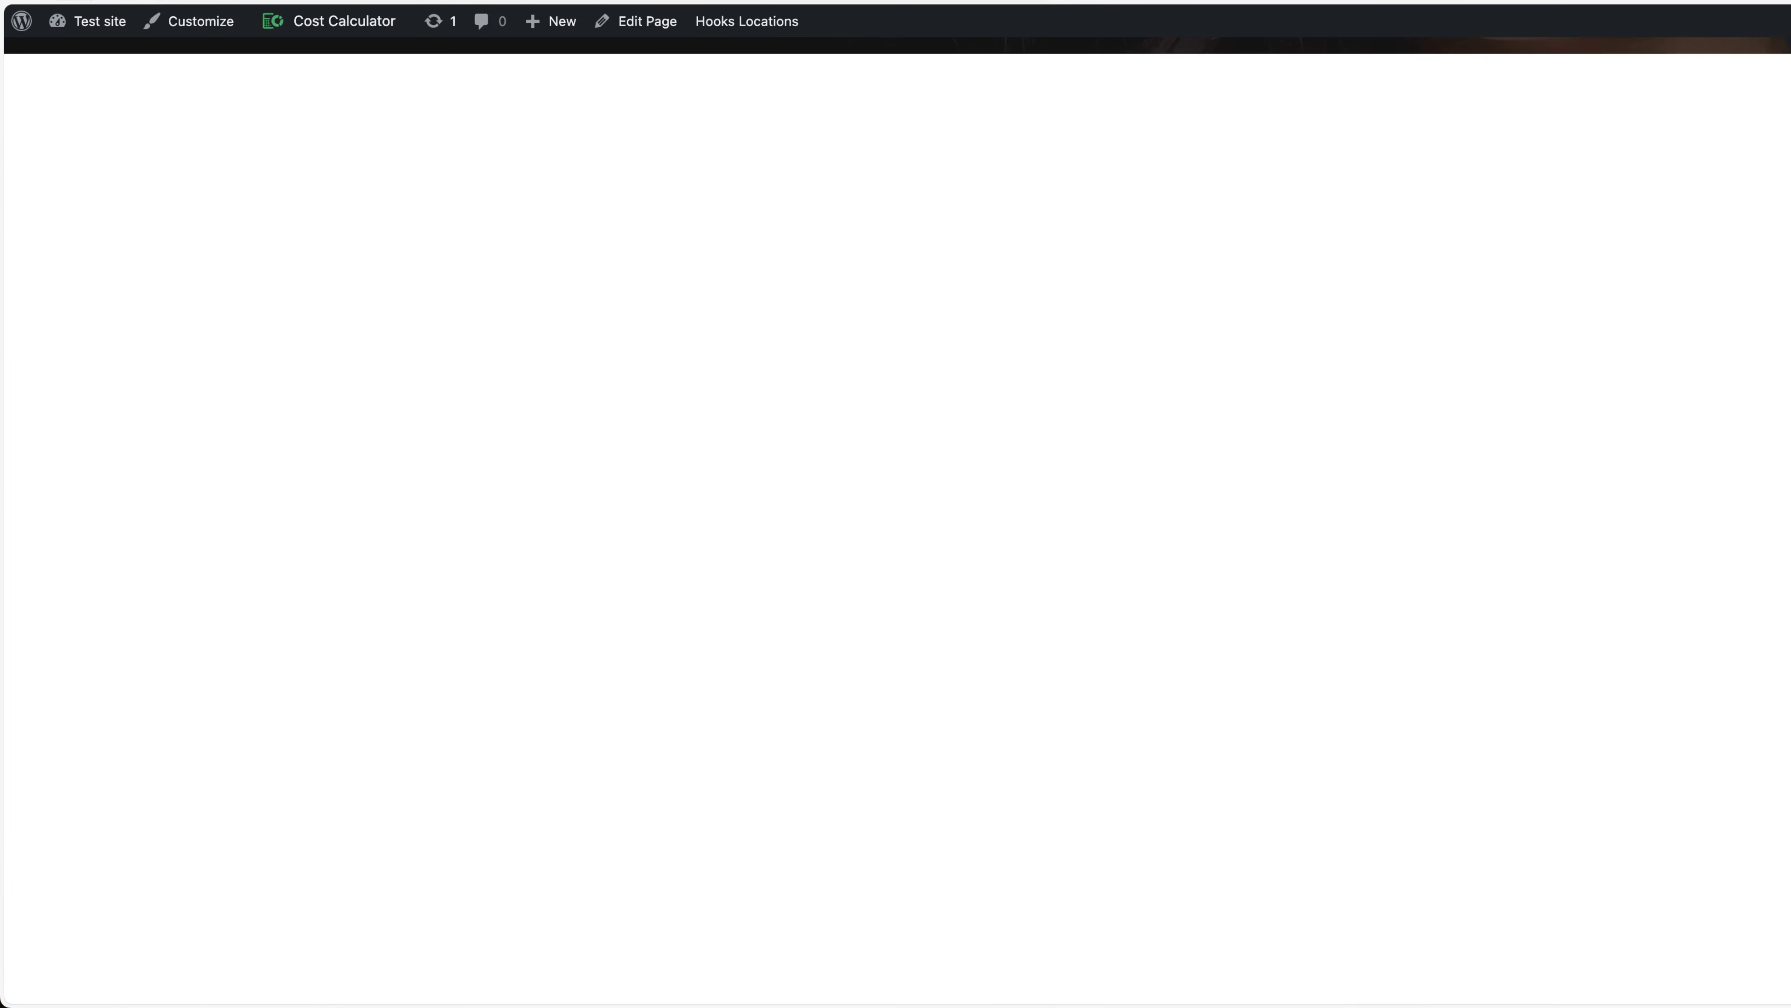